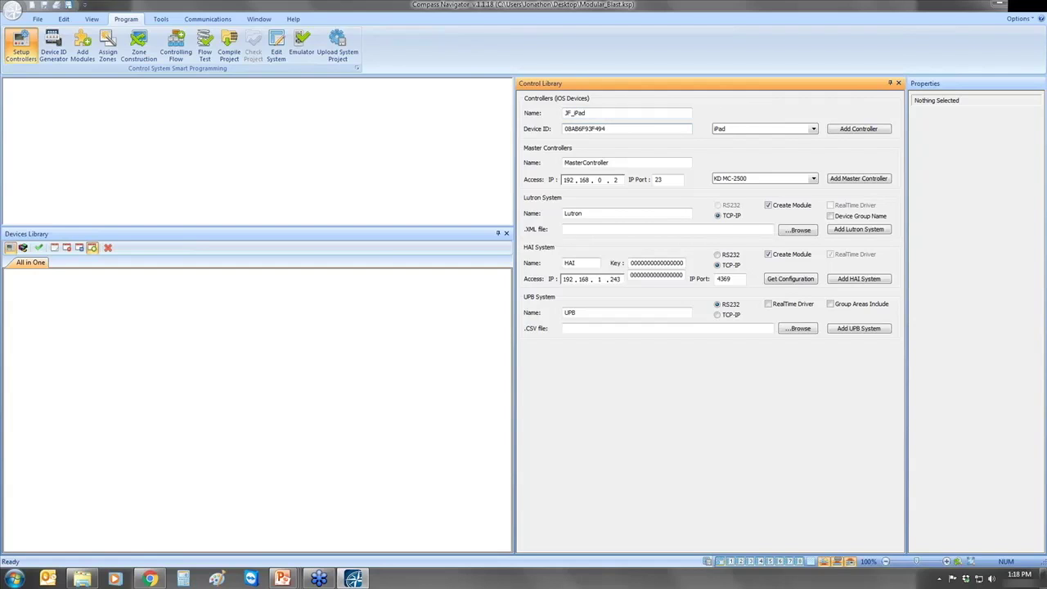
Switch to PowerPoint to enlarge the slide explaining the iOS Device ID, and return to Compass Navigator
drag(606, 128, 543, 129)
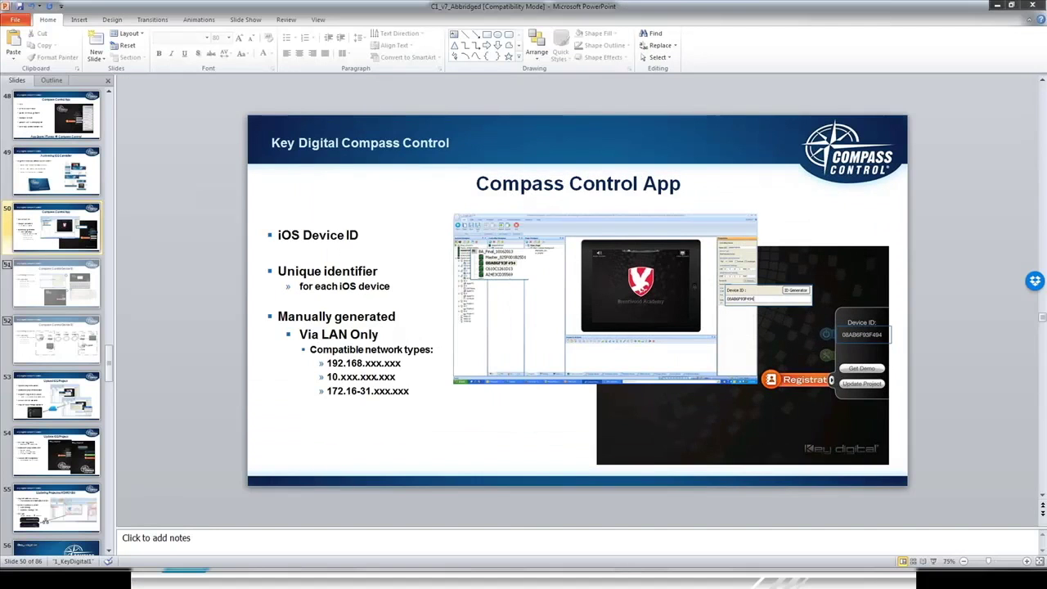
scroll(730, 529, up, 4)
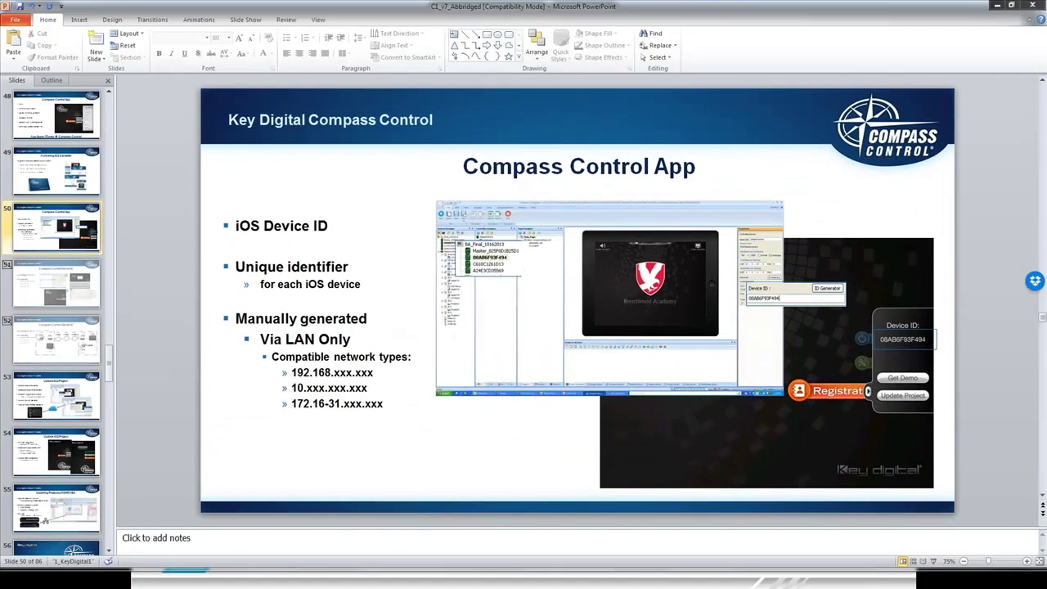
click(900, 526)
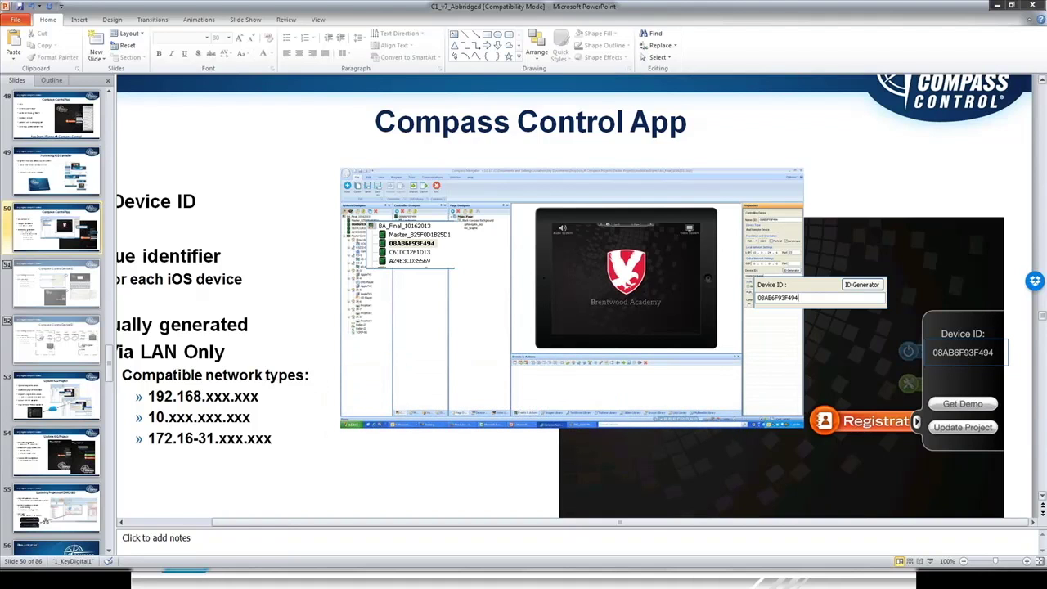
key(alt+Tab)
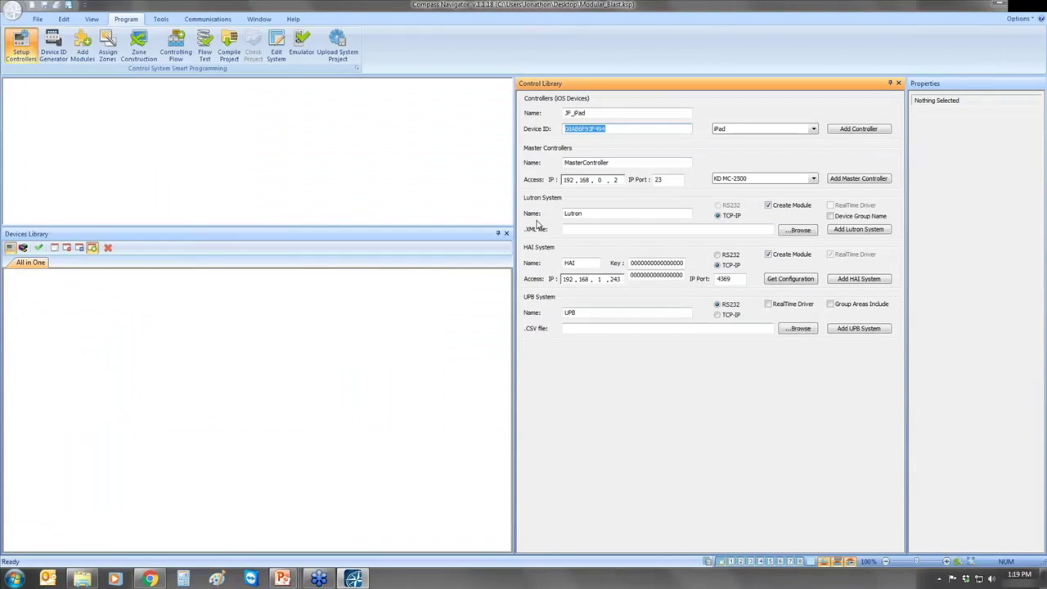
Add the iPad controller JF_iPad to the project and adjust the height of the preview area above the devices library
click(854, 129)
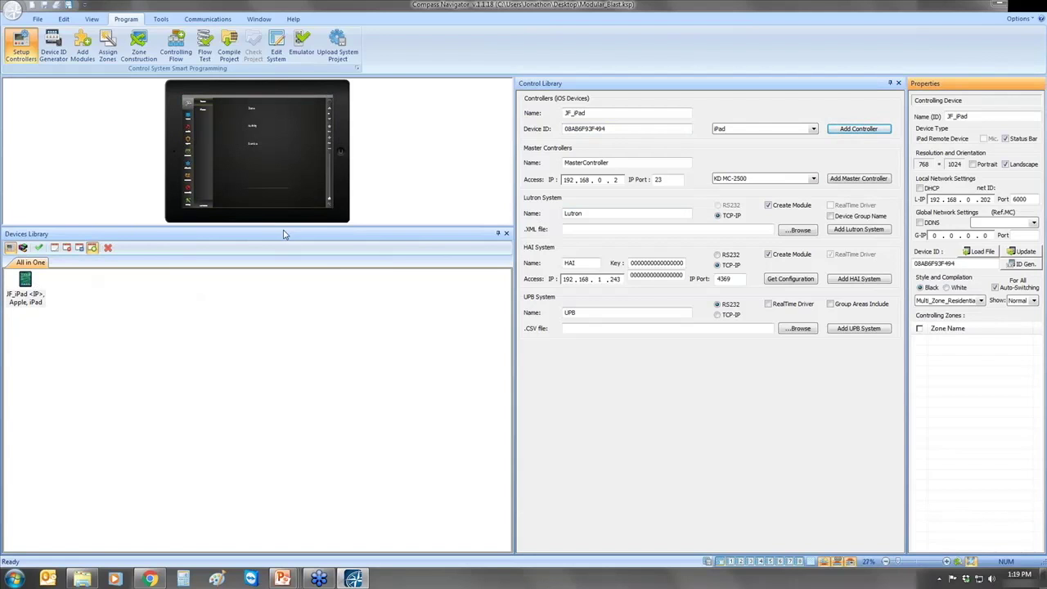
drag(283, 230, 283, 313)
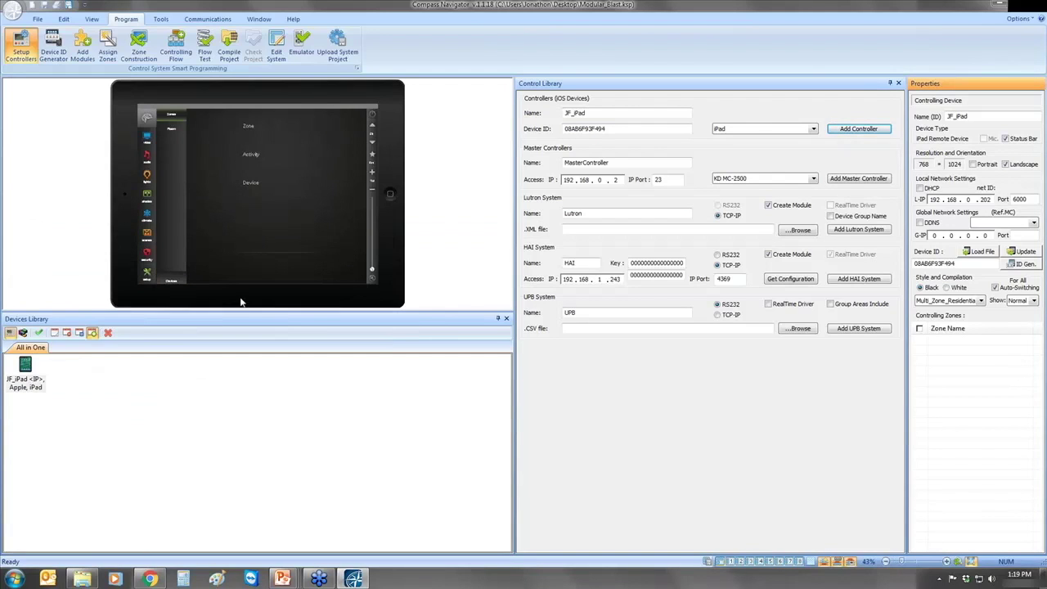
drag(242, 308, 245, 206)
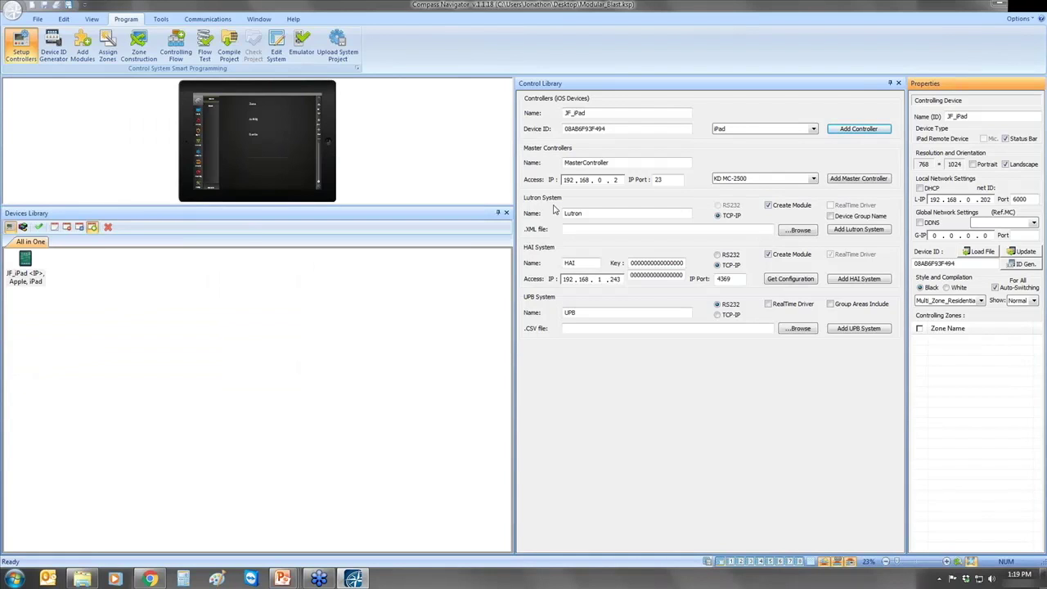
Choose KD MC-1000 as the master controller model and set its access IP to 192.168.1.239
click(754, 178)
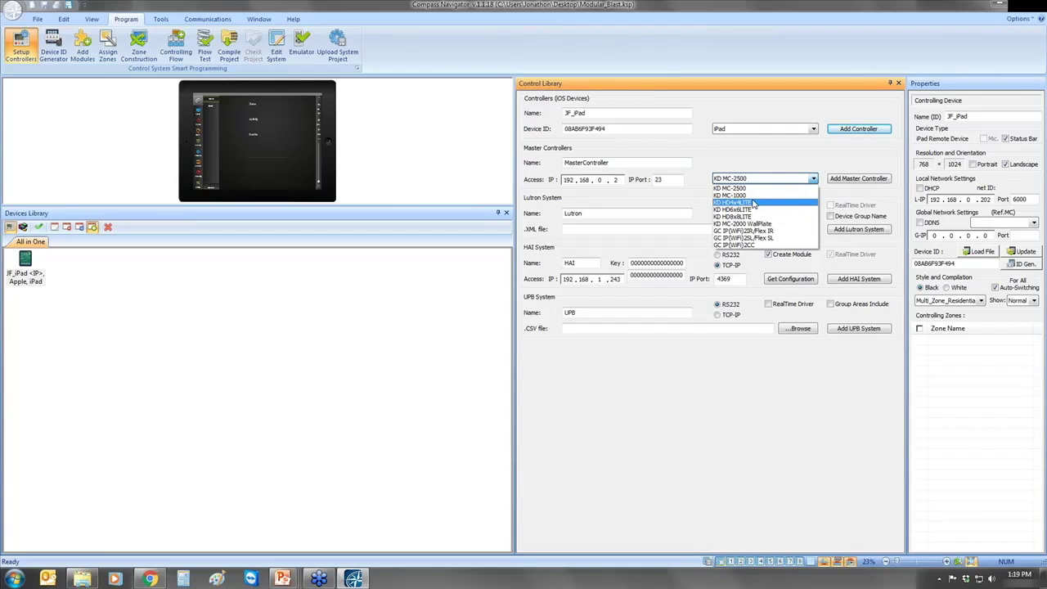
click(748, 197)
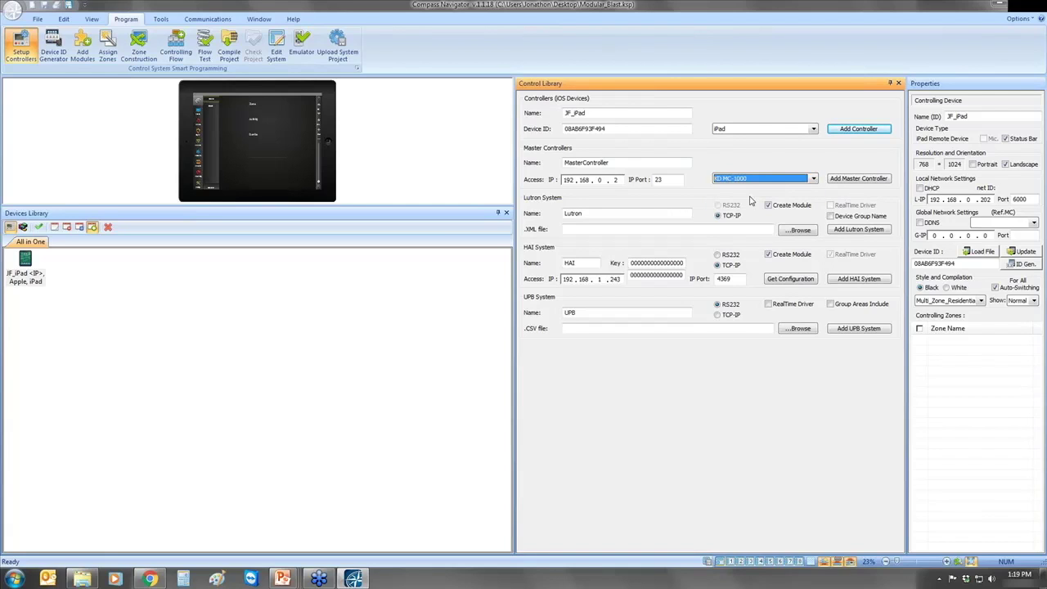
double_click(607, 180)
text(1)
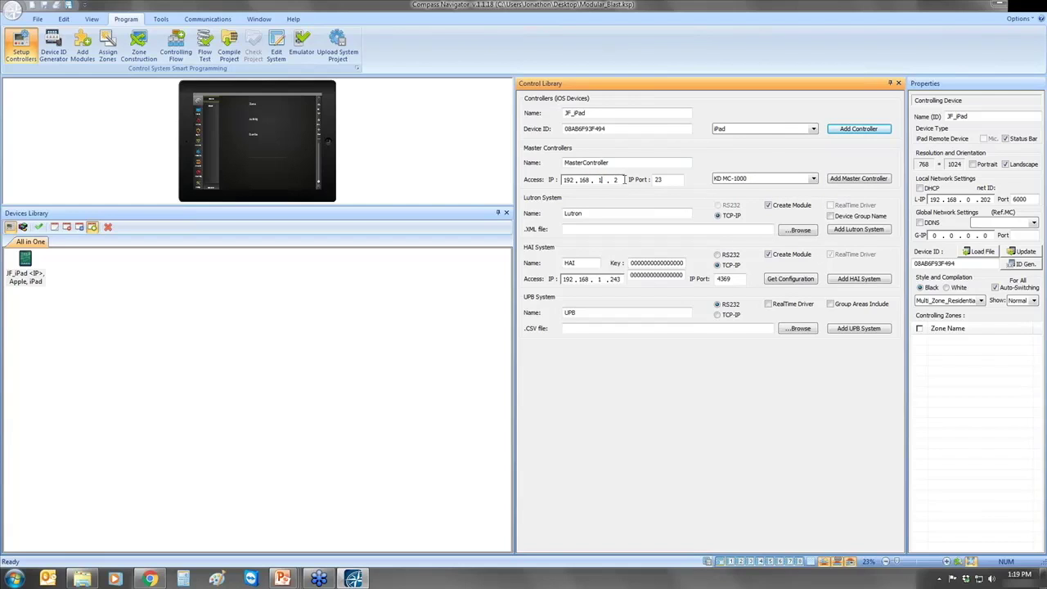
double_click(616, 180)
text(239)
Show the desktop to view the device manager utility shortcuts, and return to Compass Navigator
key(alt+Tab)
key(alt+Tab)
key(alt+Tab)
key(alt+Tab)
key(alt+Tab)
key(alt+Tab)
key(alt+Tab)
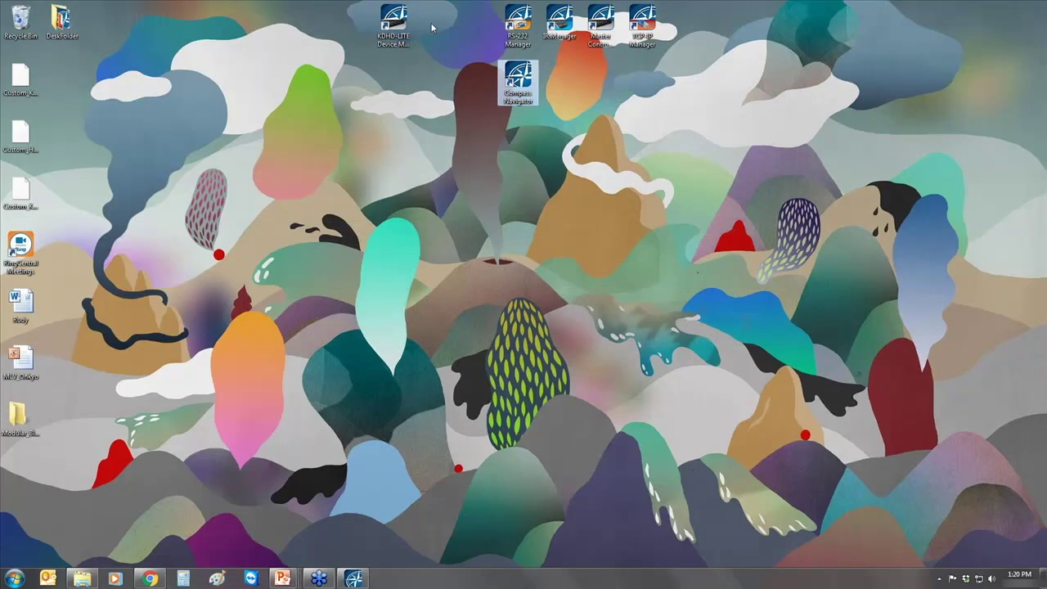
click(614, 30)
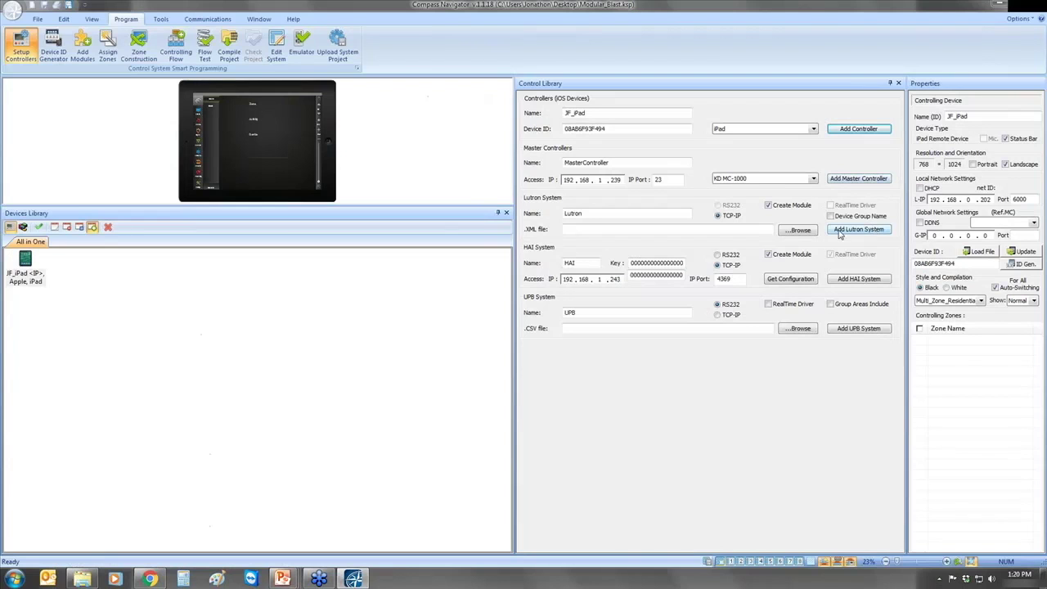
Add the KD MC-1000 master controller to the project and view the properties of the iPad and the master controller
click(851, 178)
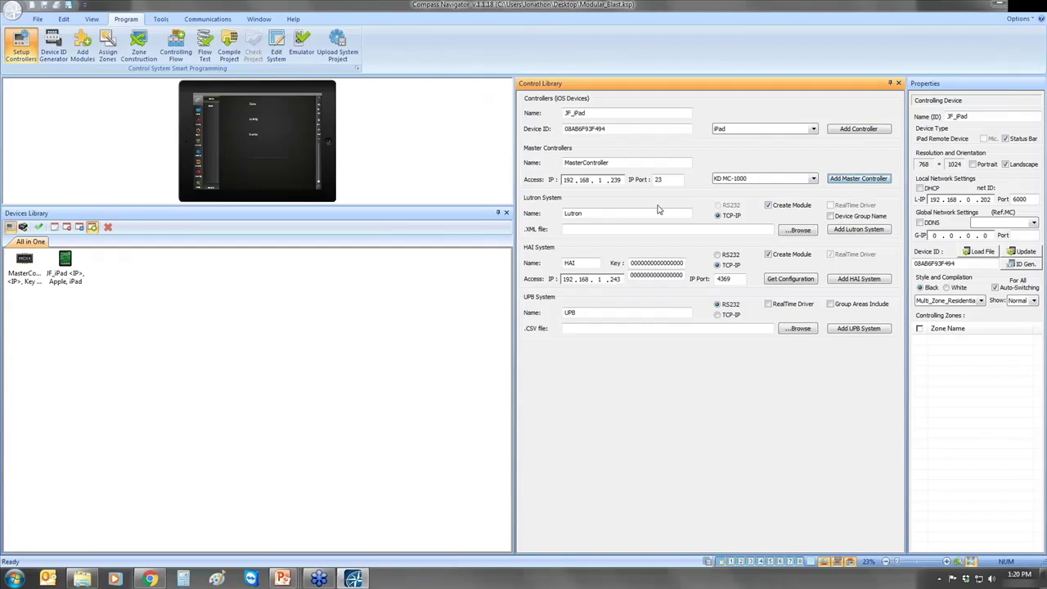
drag(659, 210, 521, 215)
double_click(570, 265)
drag(571, 264, 564, 264)
click(583, 229)
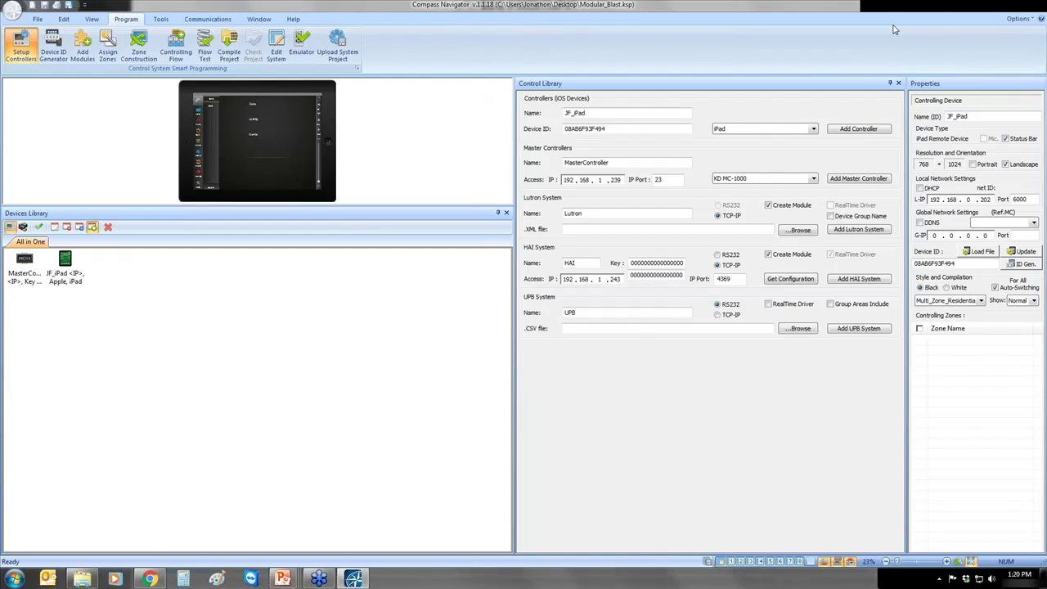
click(72, 259)
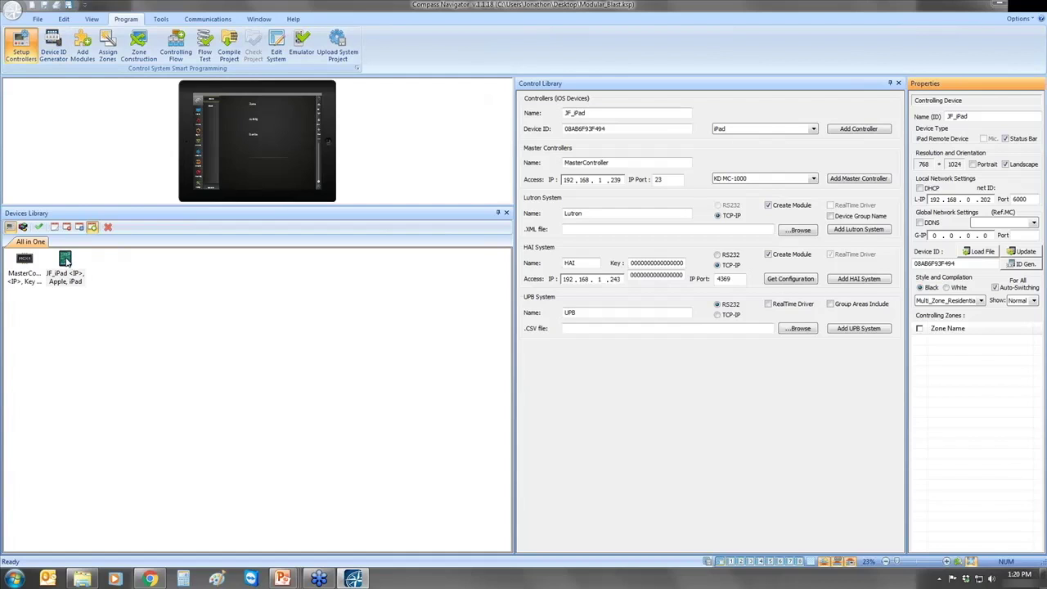
click(25, 262)
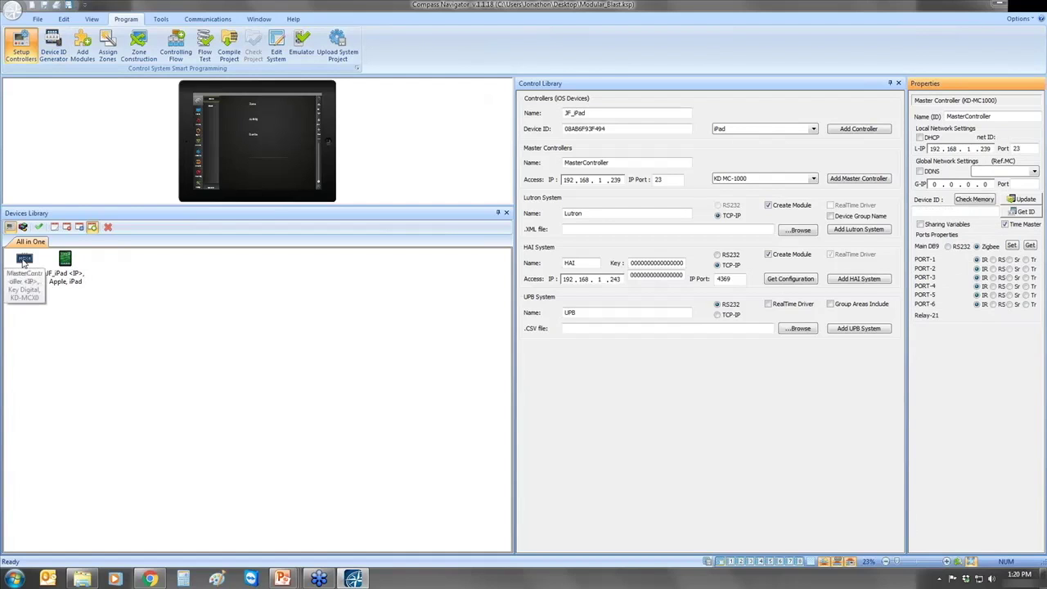
Display the device ID generator's Navigator key for iOS app version 1.1.12 or later, and dismiss it
click(59, 51)
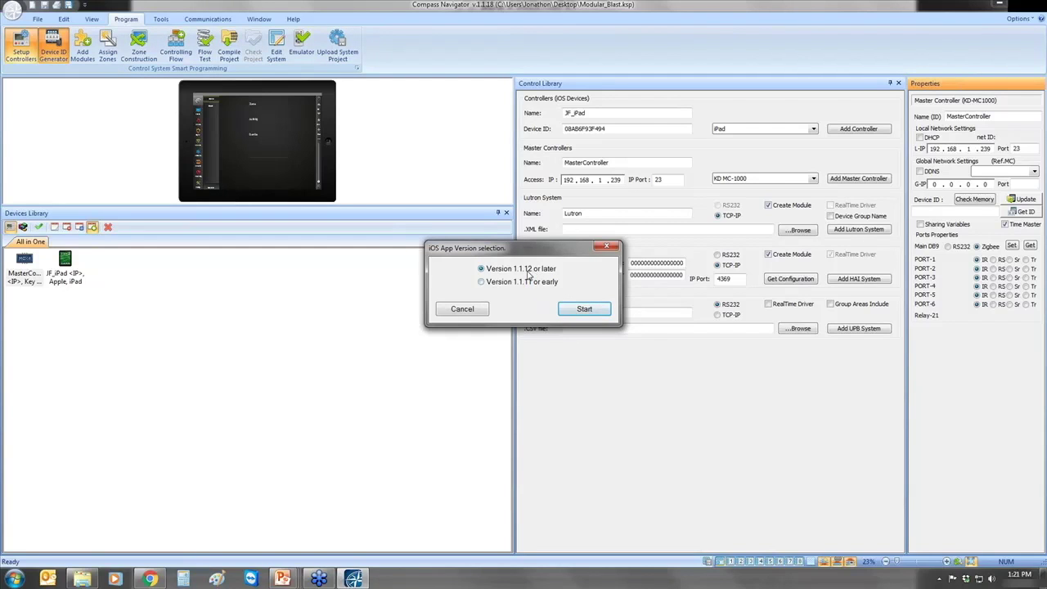
click(586, 309)
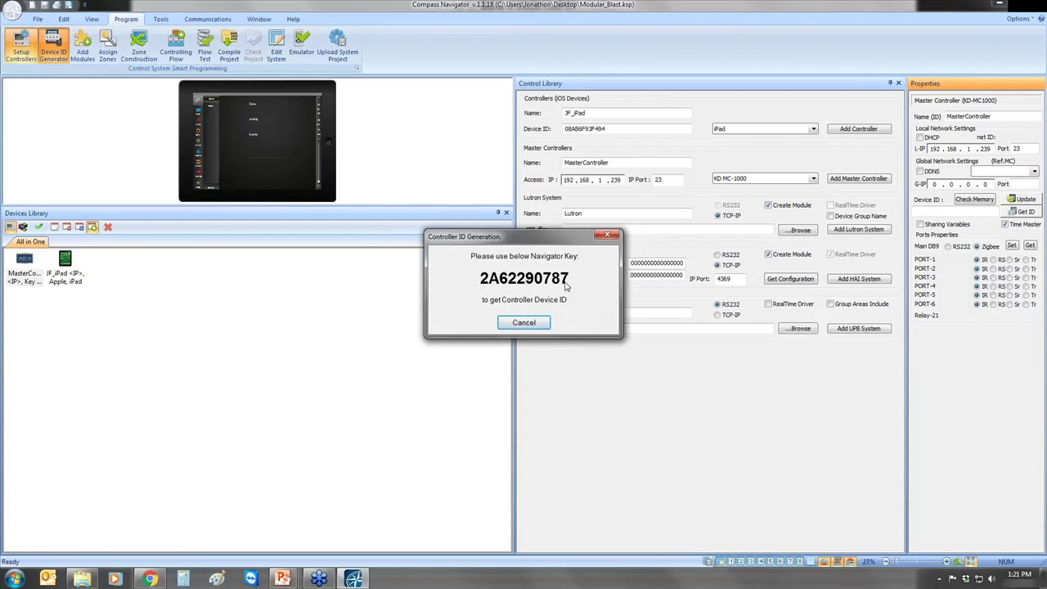
click(524, 322)
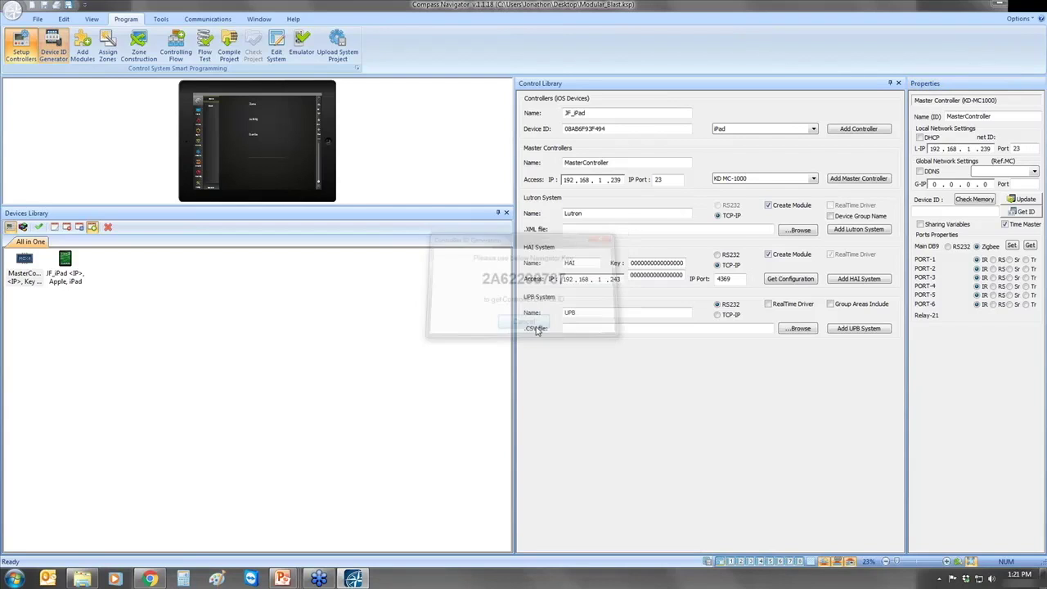
Find the Apple brand in the IR module library and add the Apple TV module to the project
click(86, 59)
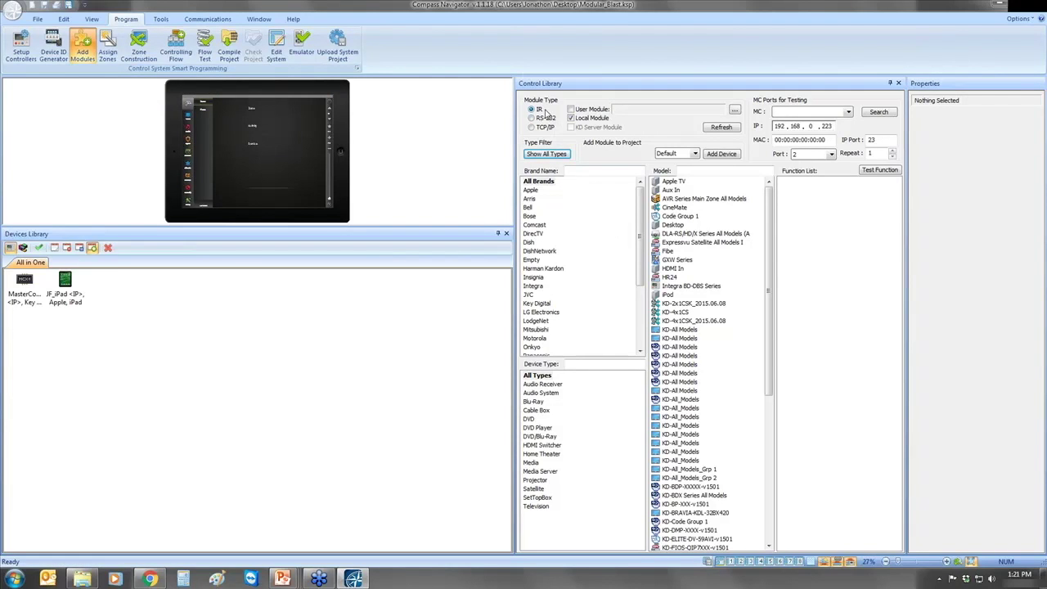
click(589, 172)
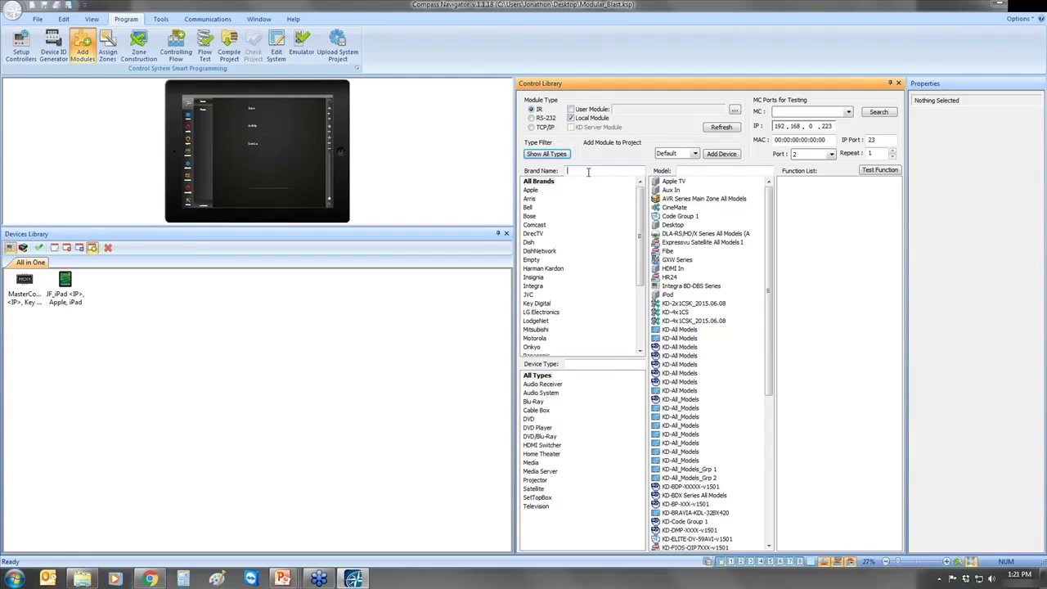
text(Apple)
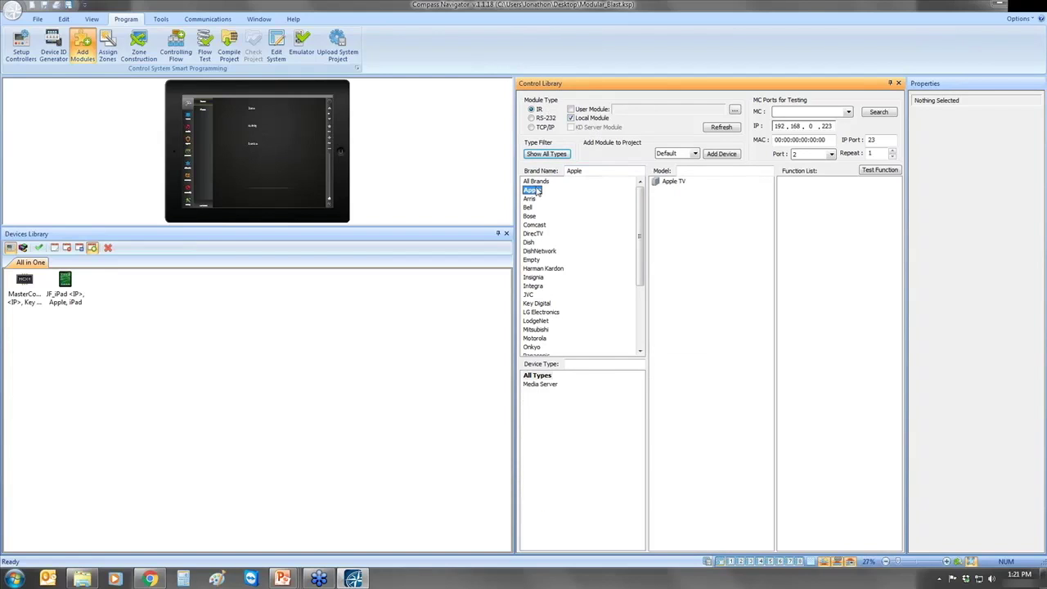
click(671, 182)
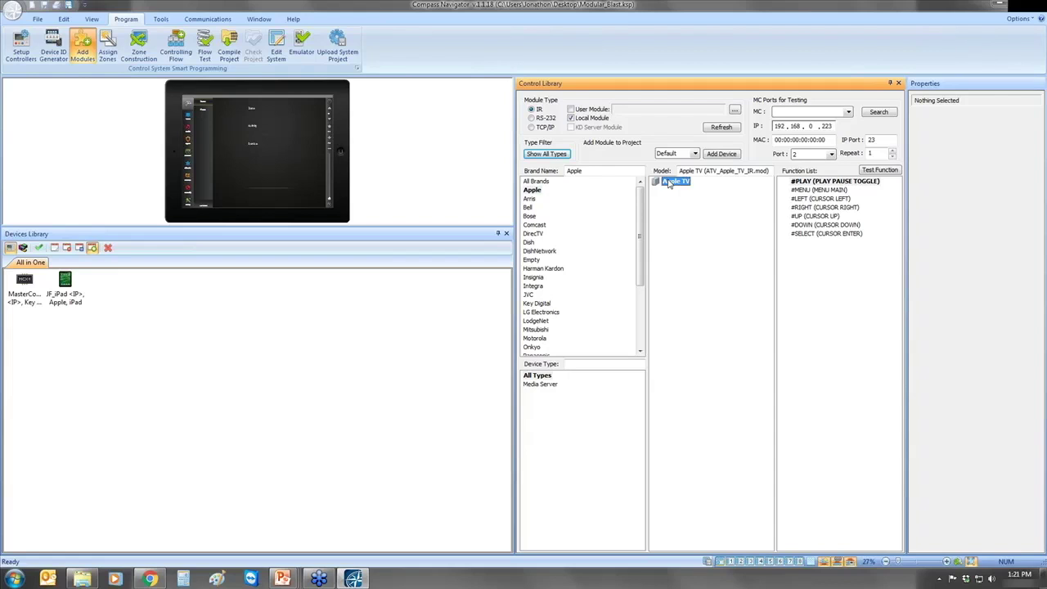
click(723, 154)
Find the Samsung brand in the IR module library and add its KD-All Models Blu-ray module to the project
click(554, 171)
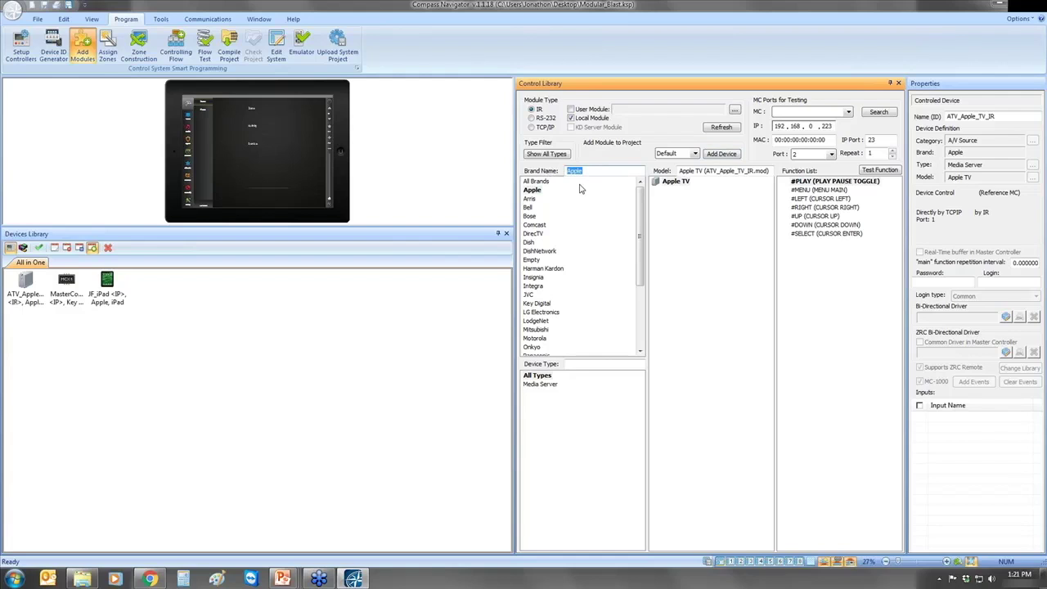
click(530, 243)
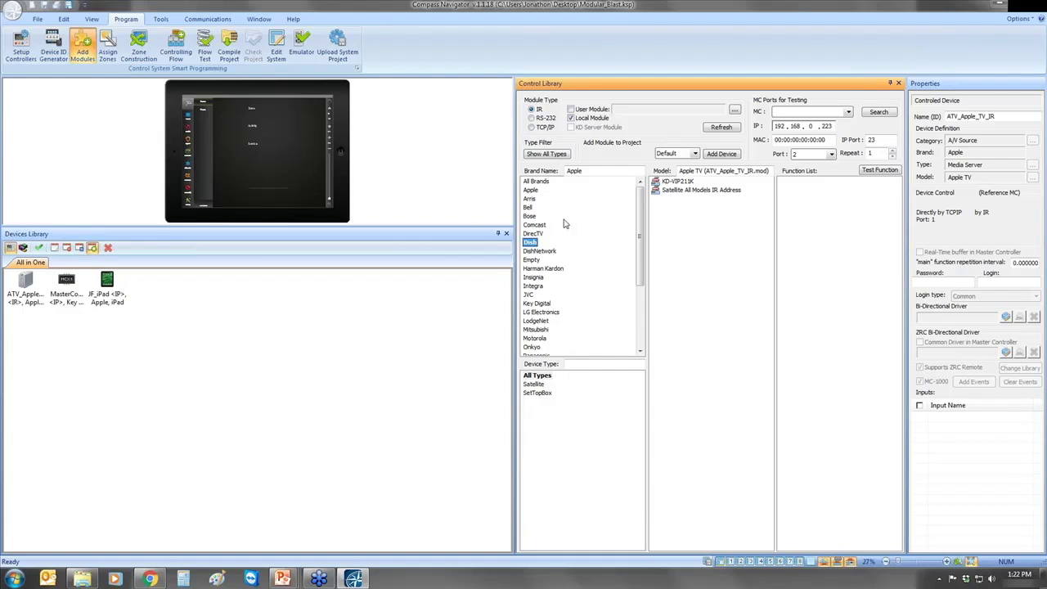
drag(587, 170, 561, 168)
text(sams)
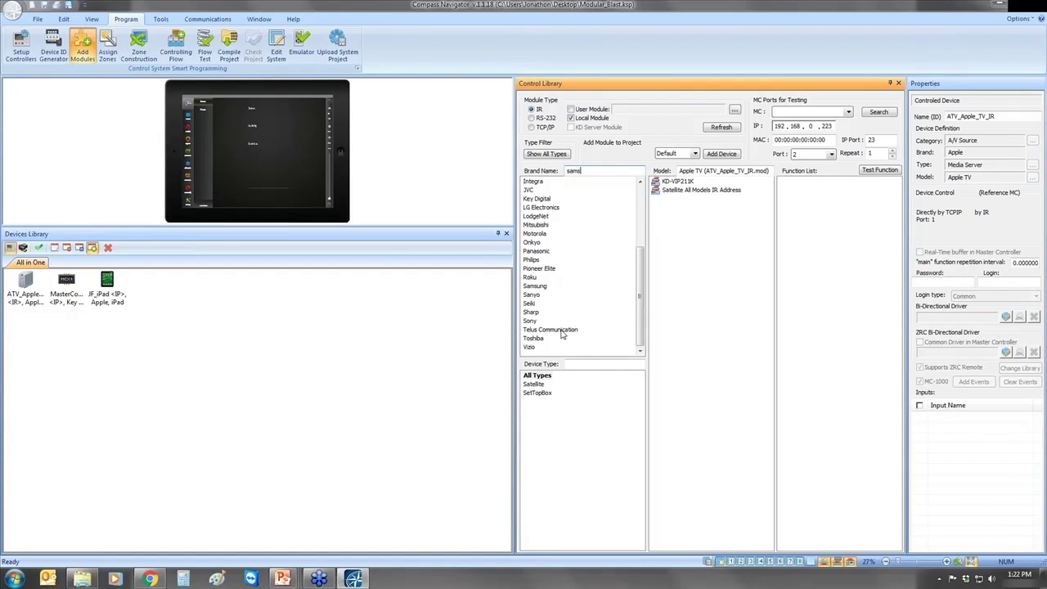
click(535, 288)
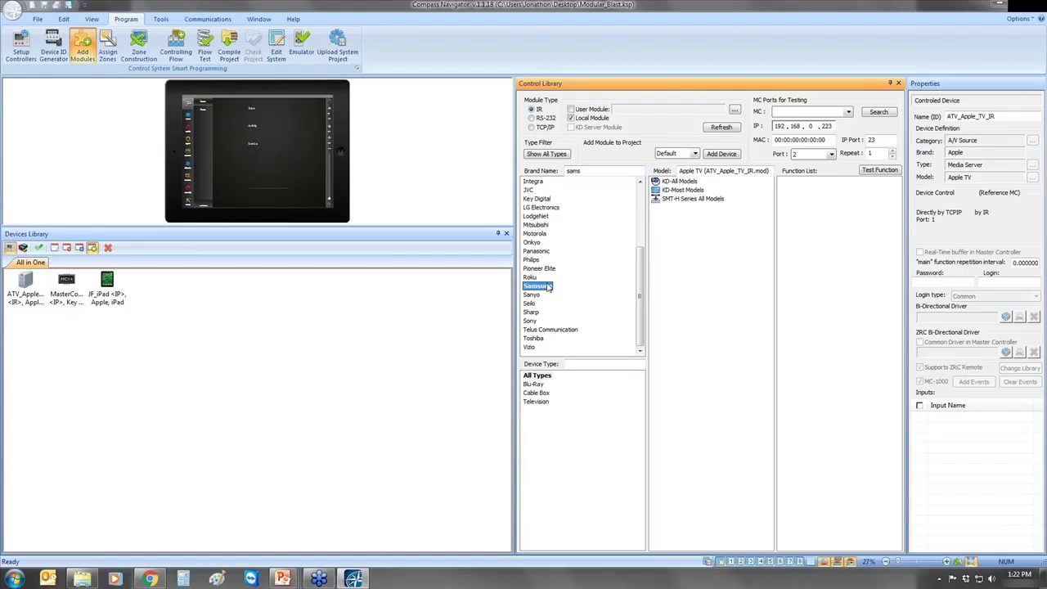
click(660, 184)
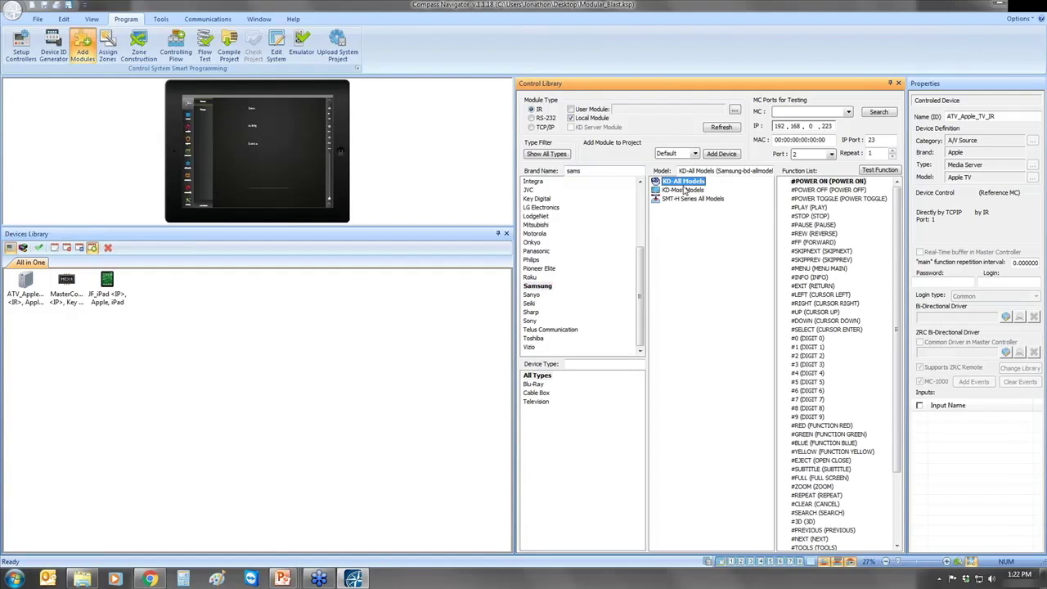
click(725, 154)
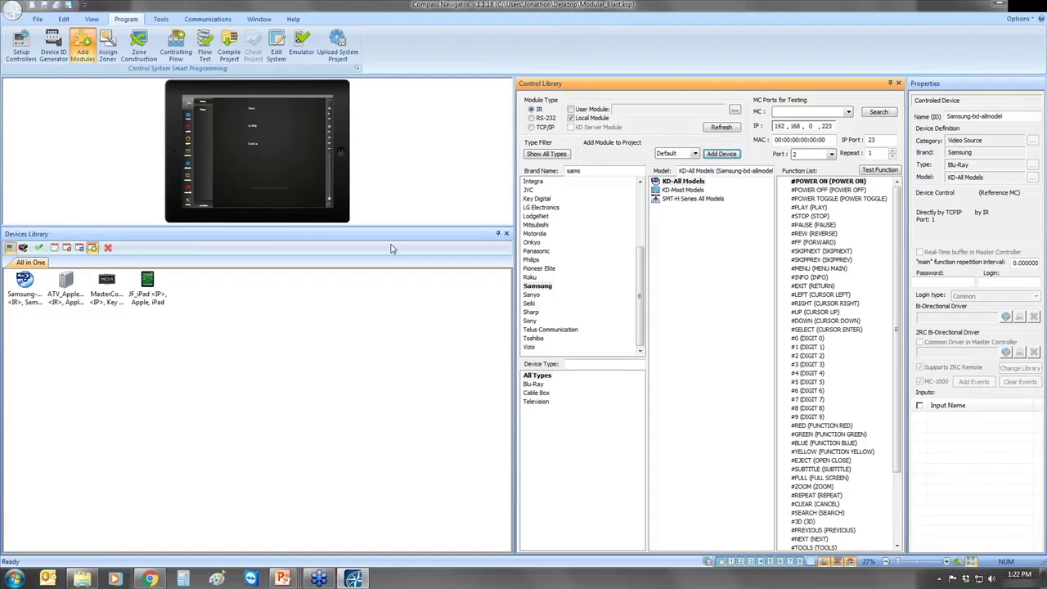
Select the Samsung KD-Most Models television module and briefly switch to the PowerPoint presentation
click(684, 190)
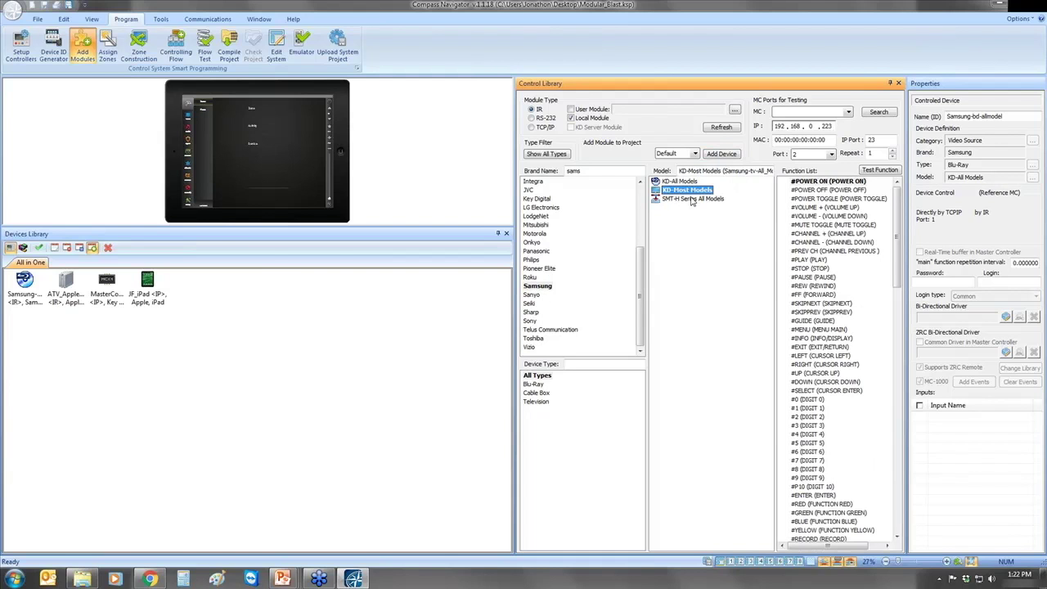
key(alt+Tab)
key(alt+Tab)
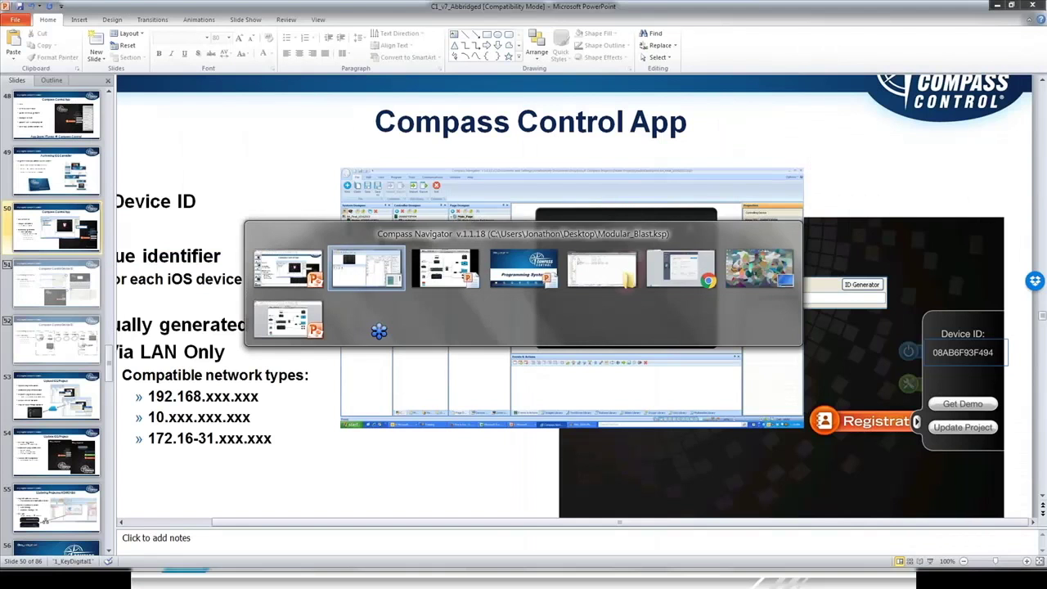
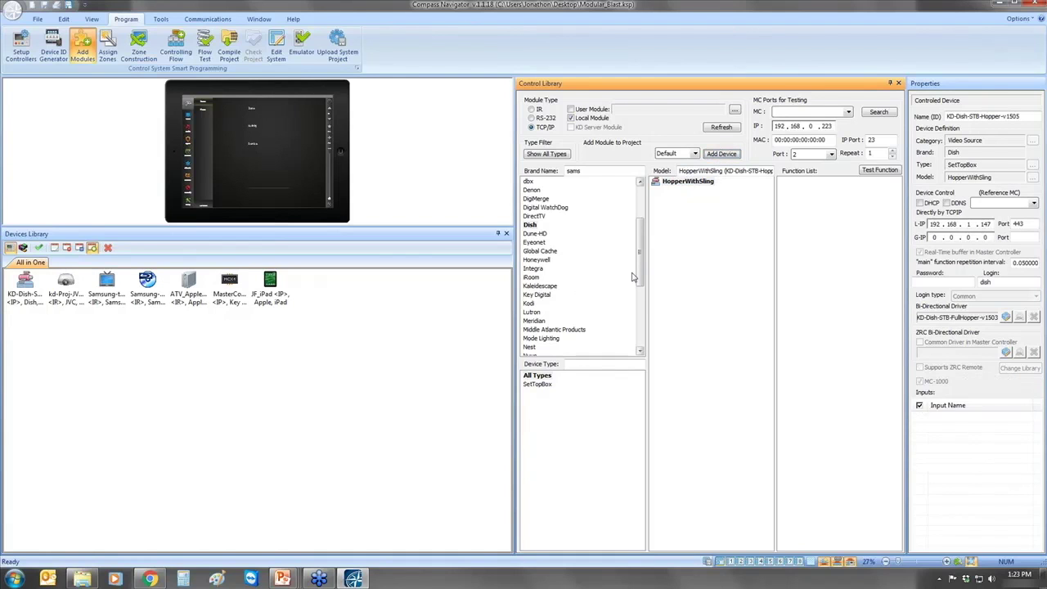
Find the Onkyo brand in the TCP/IP module library and add its kd-TX-v1507 audio system module to the project
drag(642, 277, 642, 313)
click(534, 278)
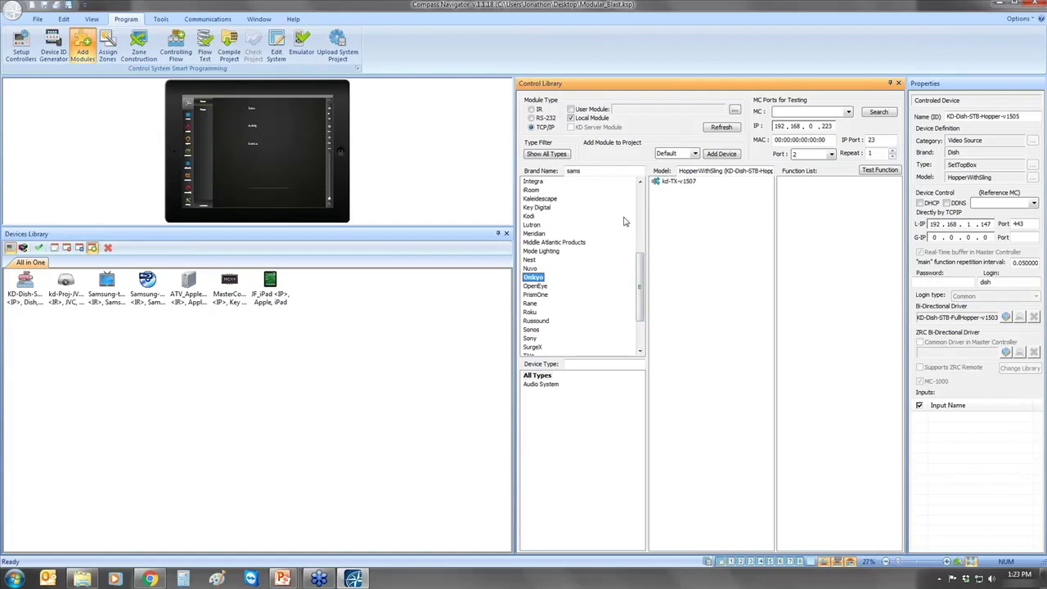
click(674, 186)
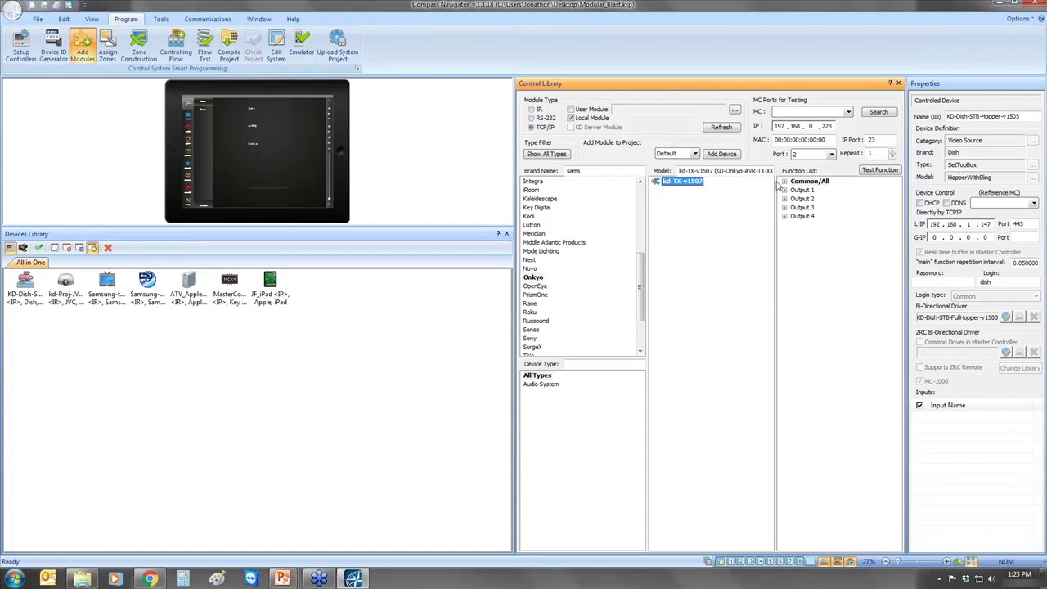
click(784, 216)
click(785, 185)
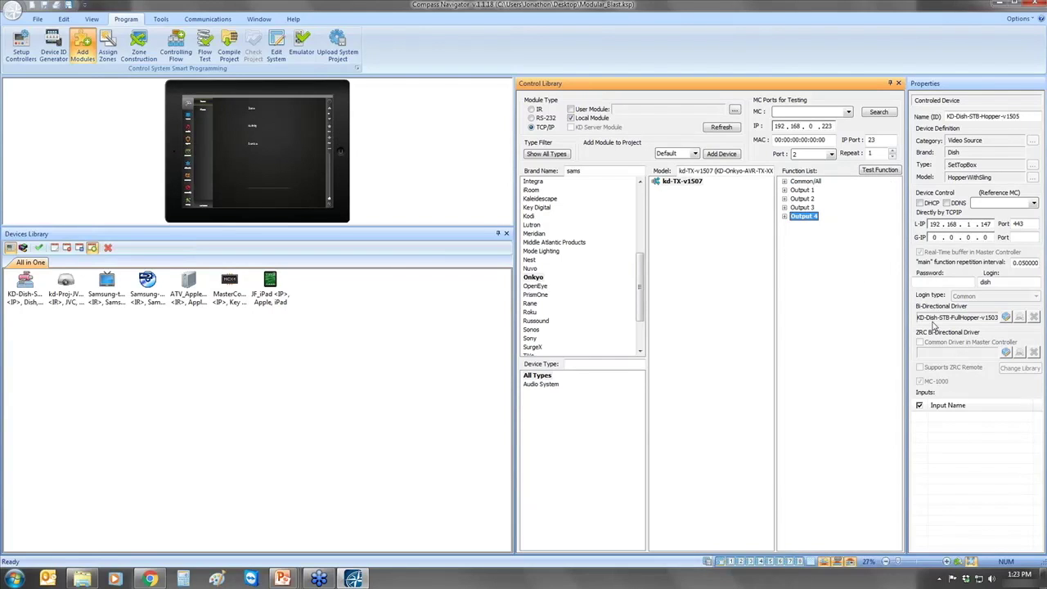
click(723, 156)
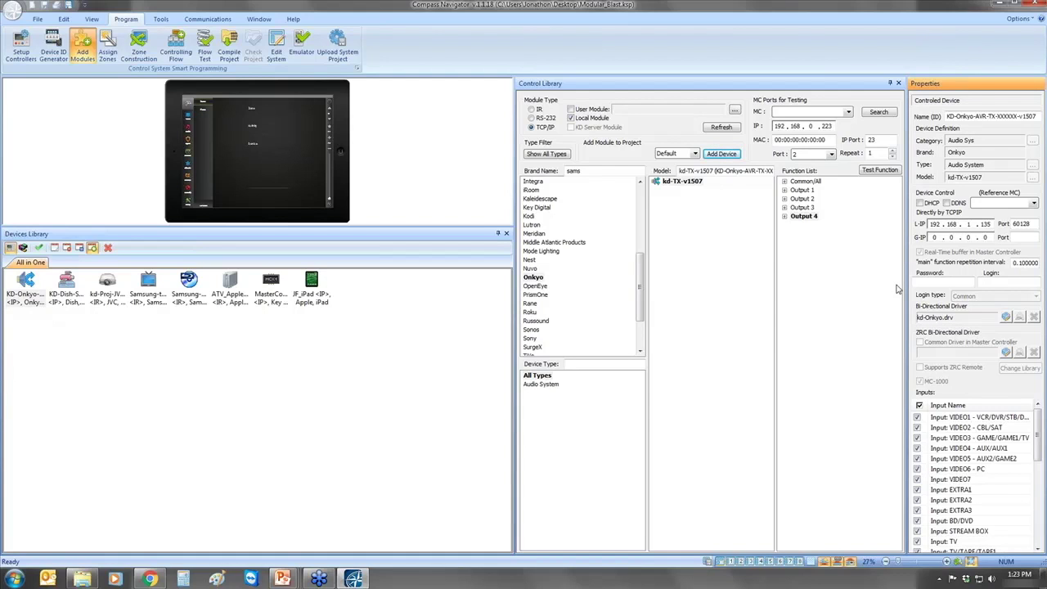
Switch to Chrome and open the Key Digital website in a new tab
key(alt+Tab)
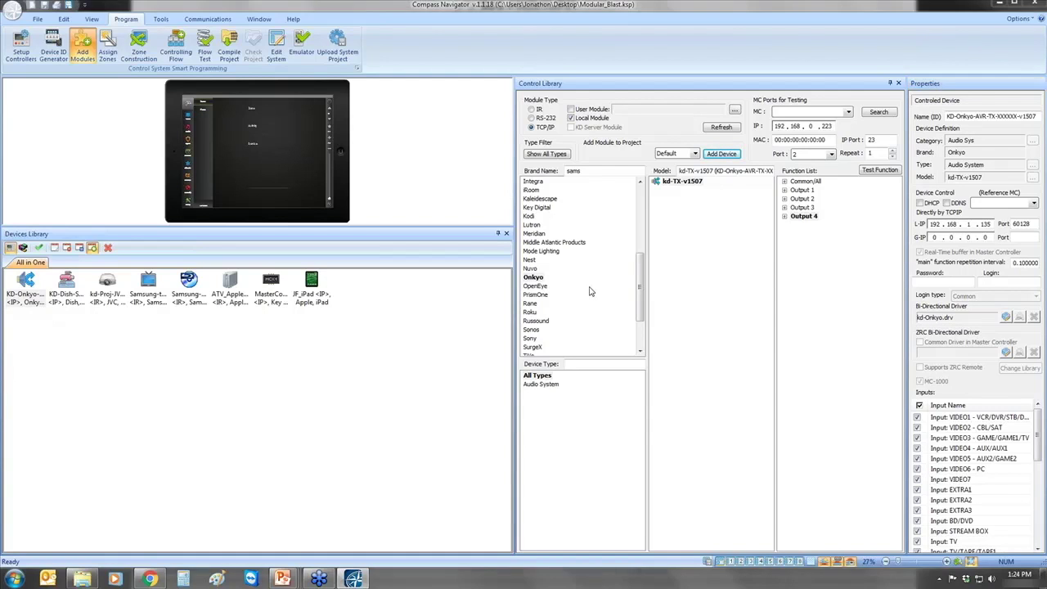
key(alt+Tab)
key(alt+Tab)
key(alt+Tab)
key(alt+Tab)
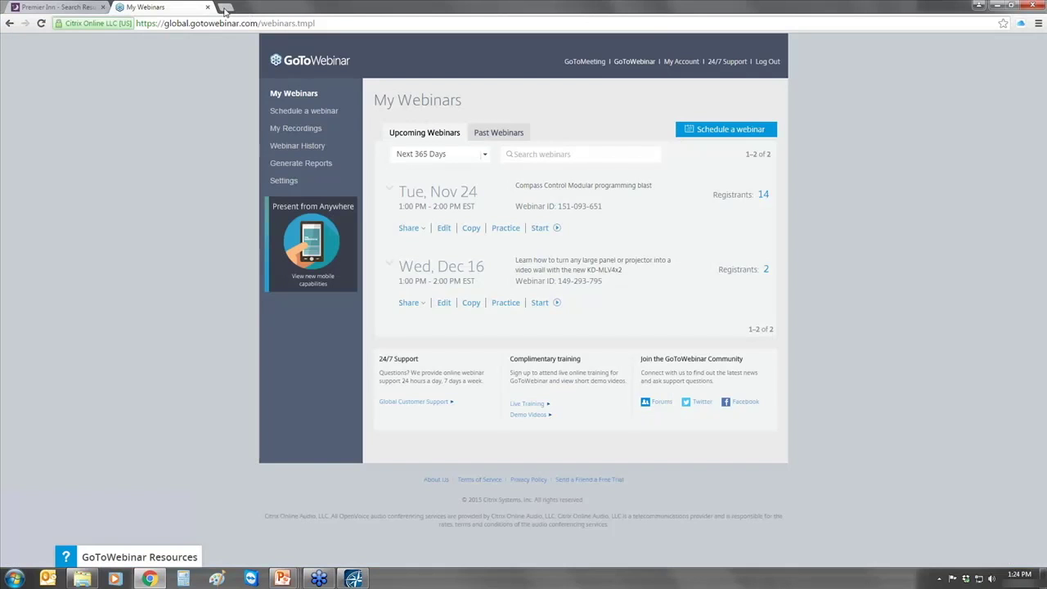
click(329, 6)
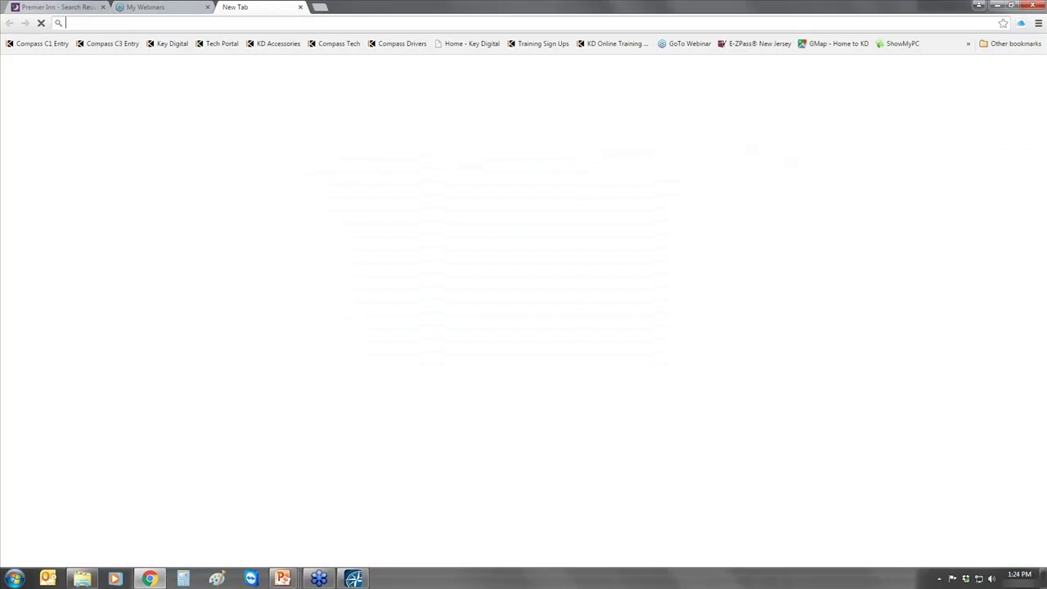
click(181, 43)
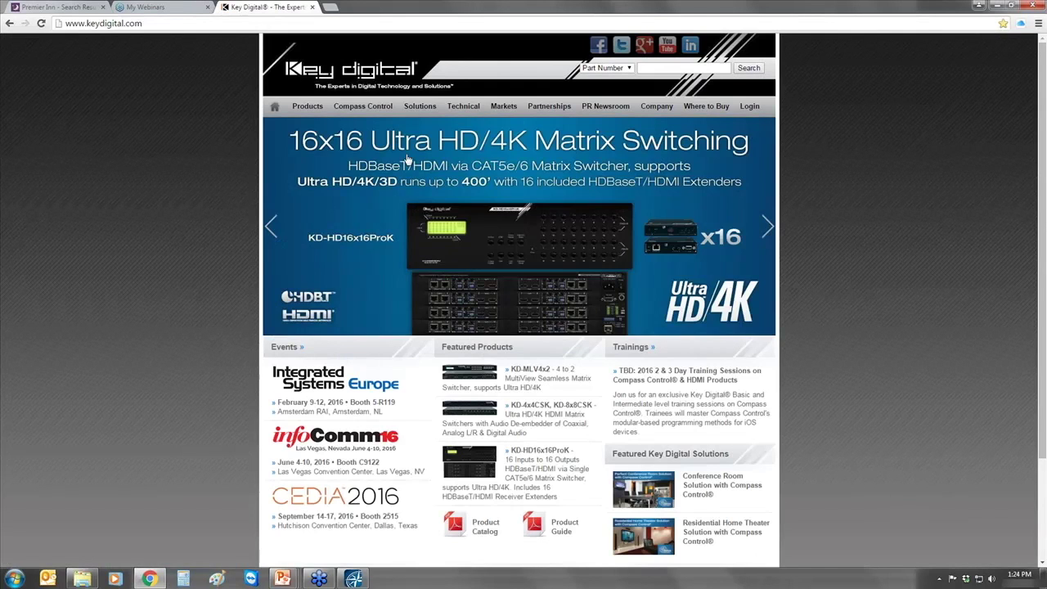
Open the Compass Control Bi-Directional Control Modules page and submit the dealer login
mouse_move(362, 113)
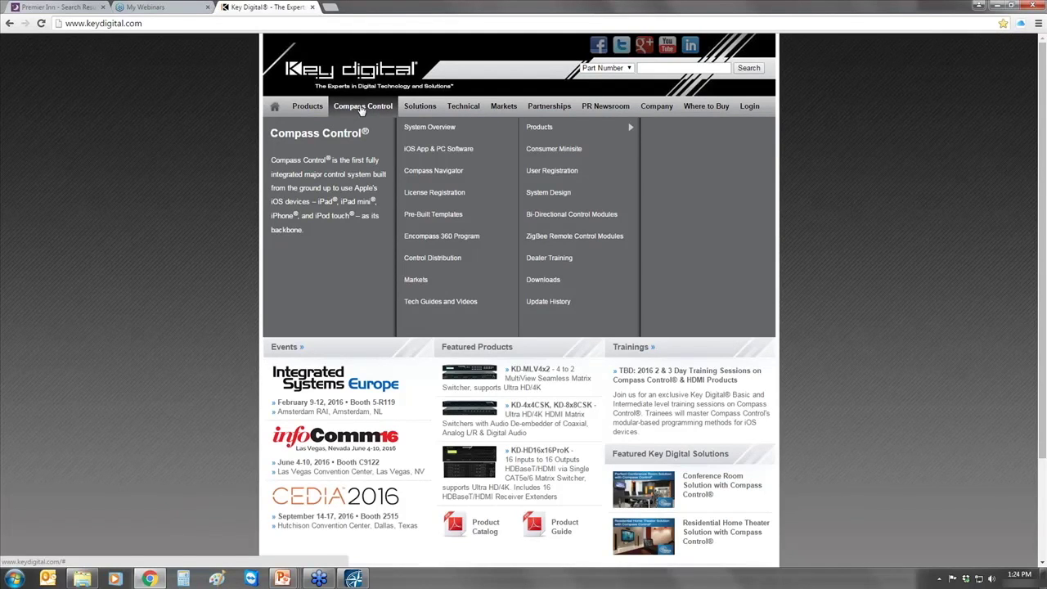
click(596, 218)
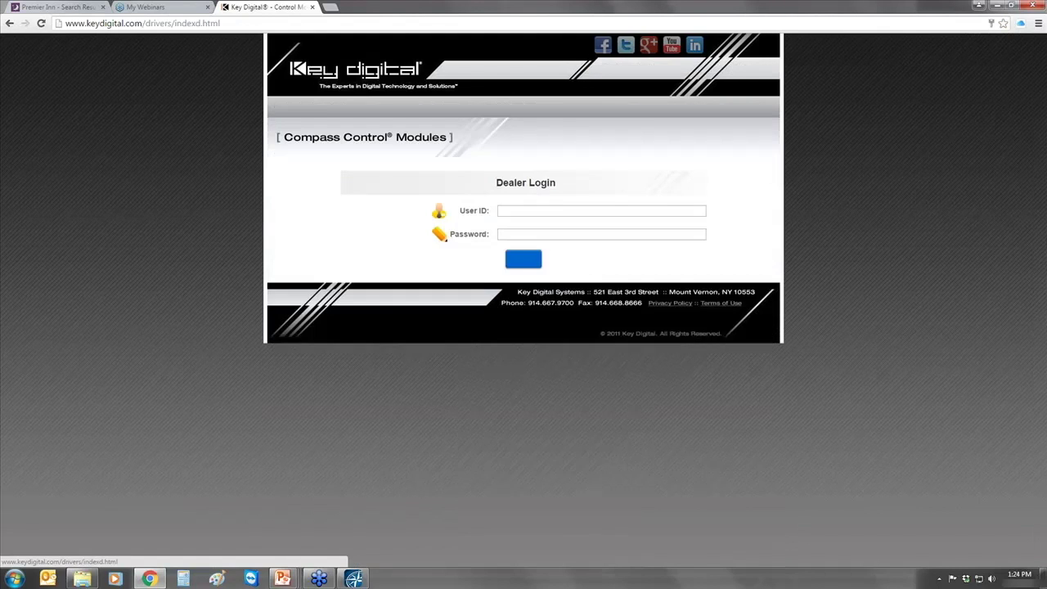
click(533, 263)
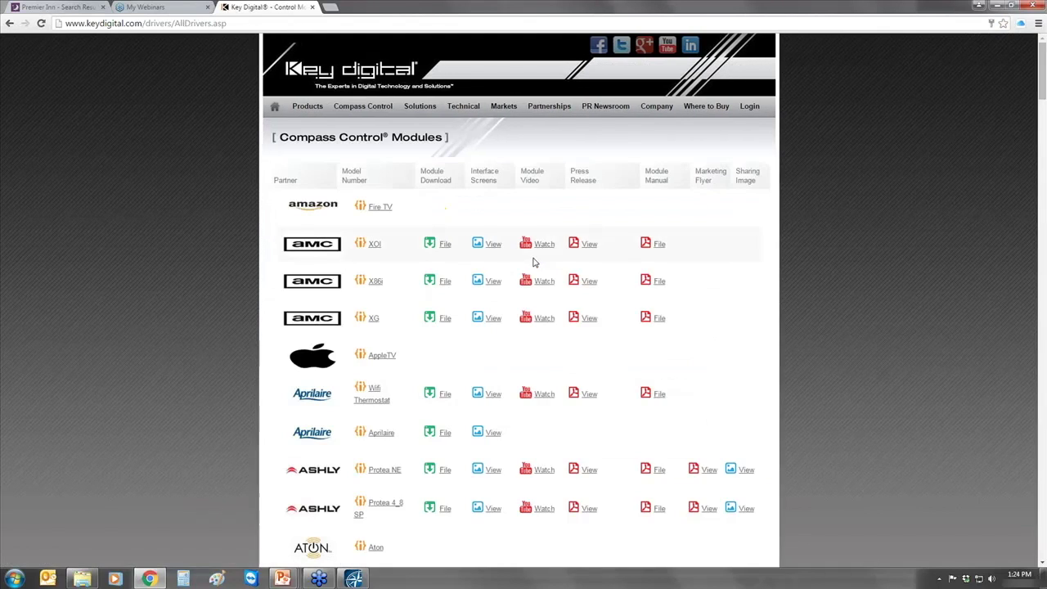
Find the Key Digital MLV4x2 in the Compass Control modules list and download its module file
scroll(137, 346, down, 2)
scroll(138, 352, down, 20)
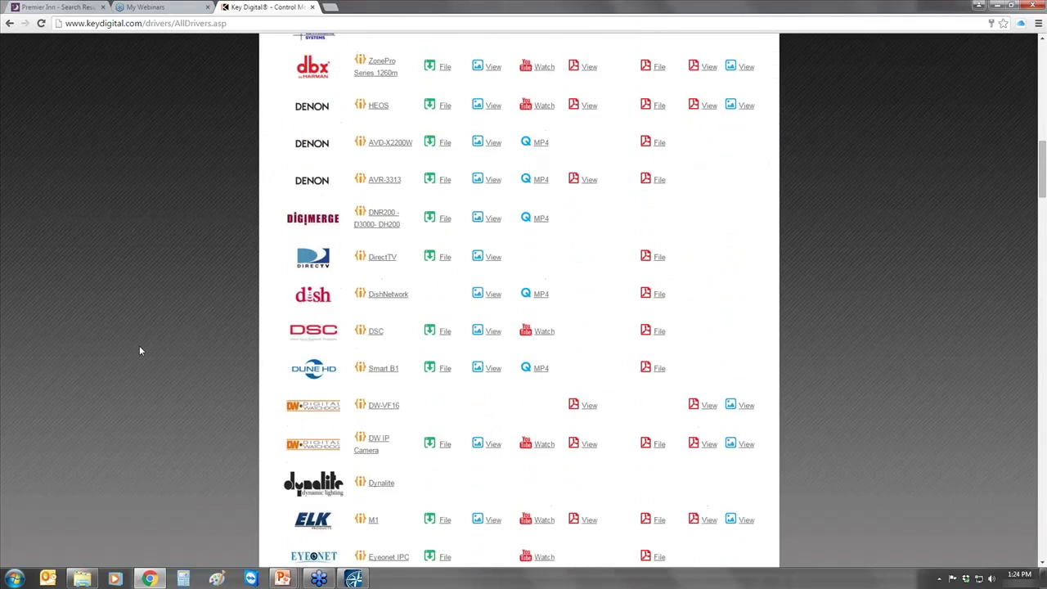
scroll(141, 352, down, 1)
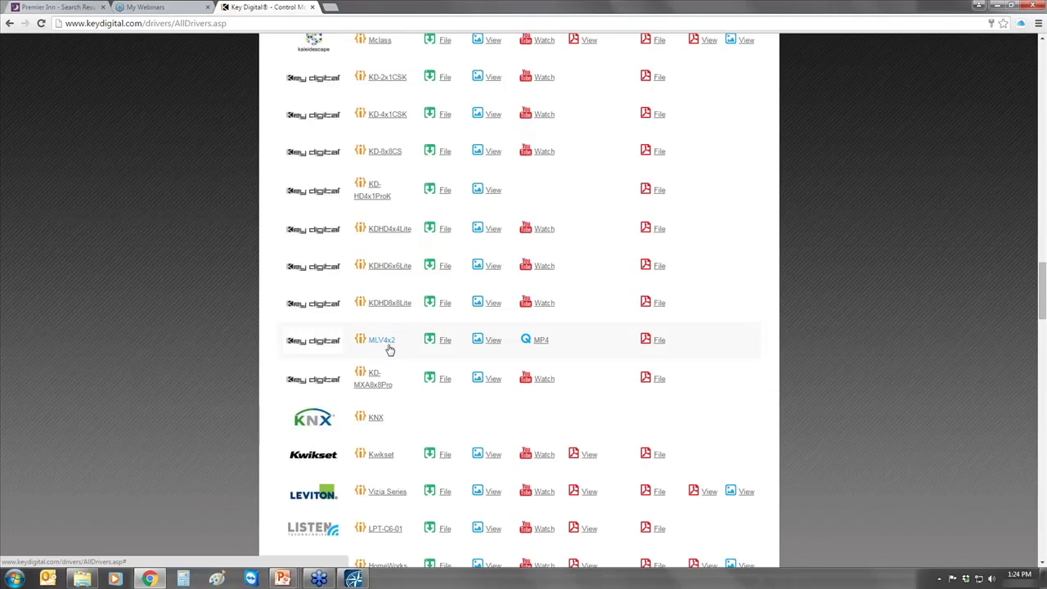
key(alt+Tab)
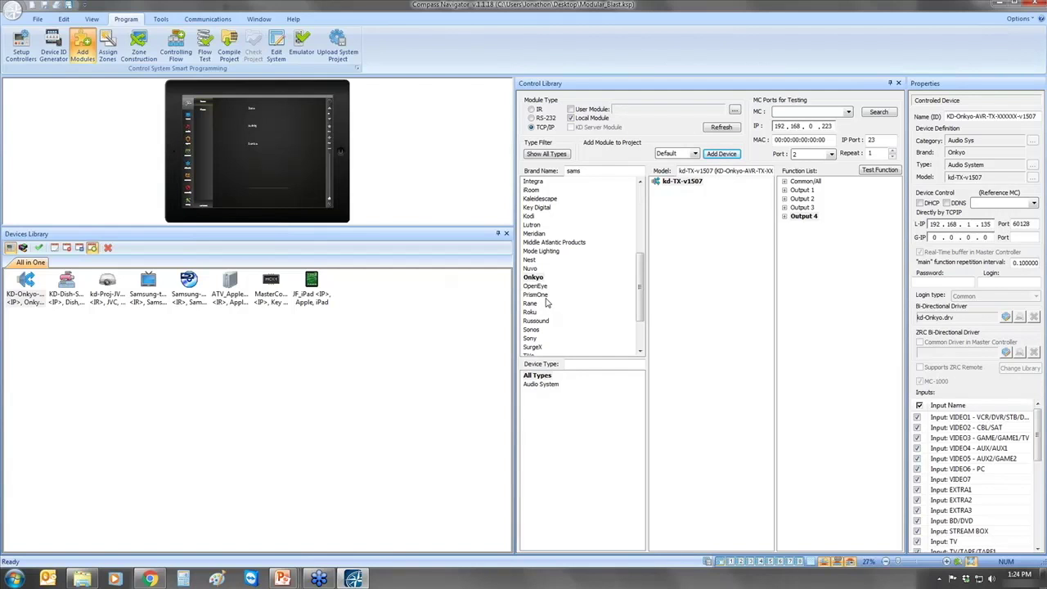
key(alt+Tab)
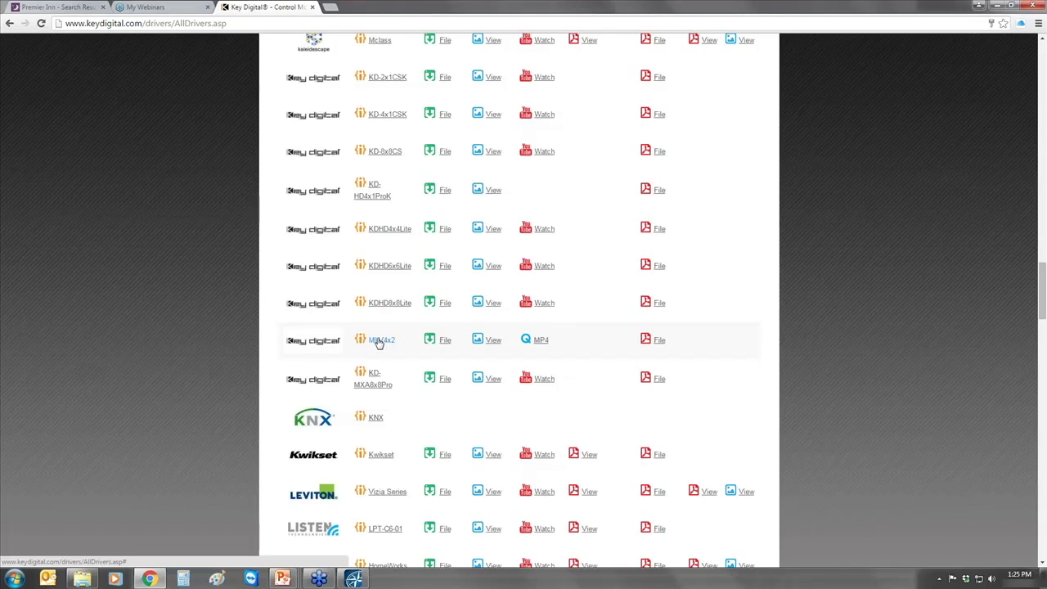
click(430, 342)
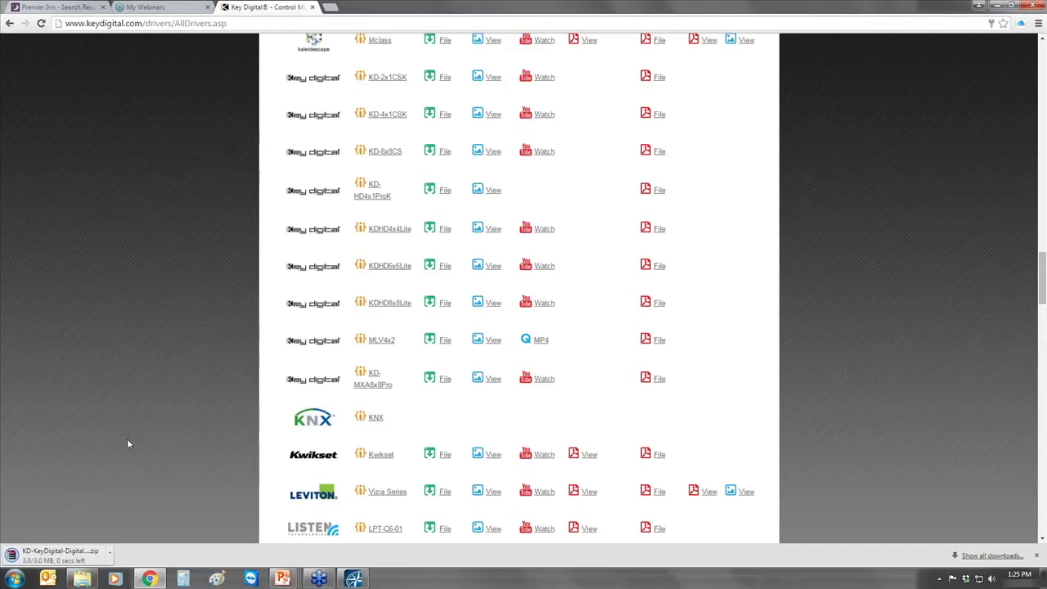
View the MLV4x2 4K QuadView interface screenshot, and close it together with the KD-Switchers screenshot list
click(493, 340)
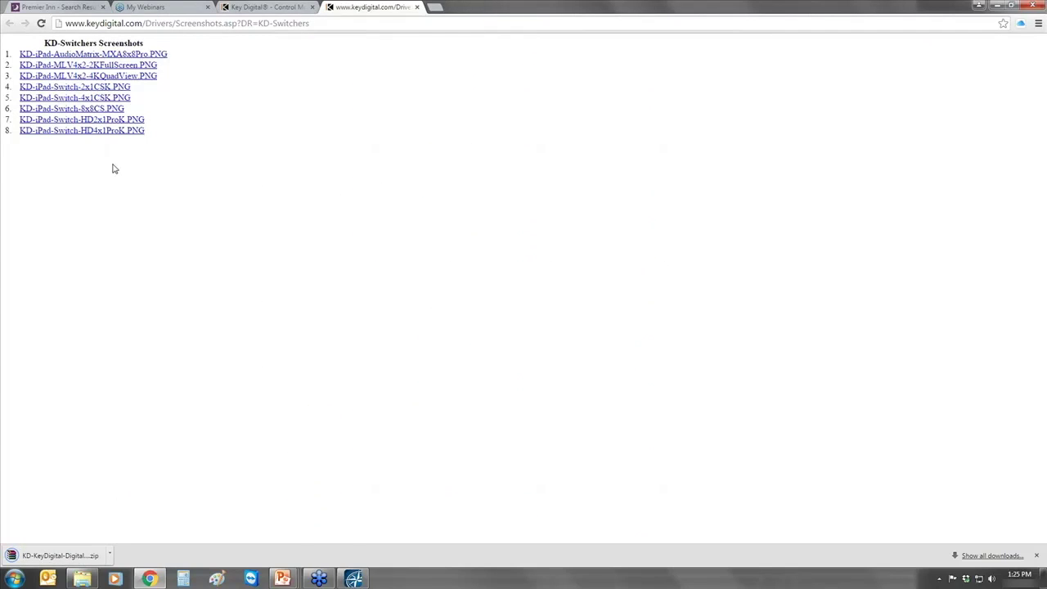
click(99, 76)
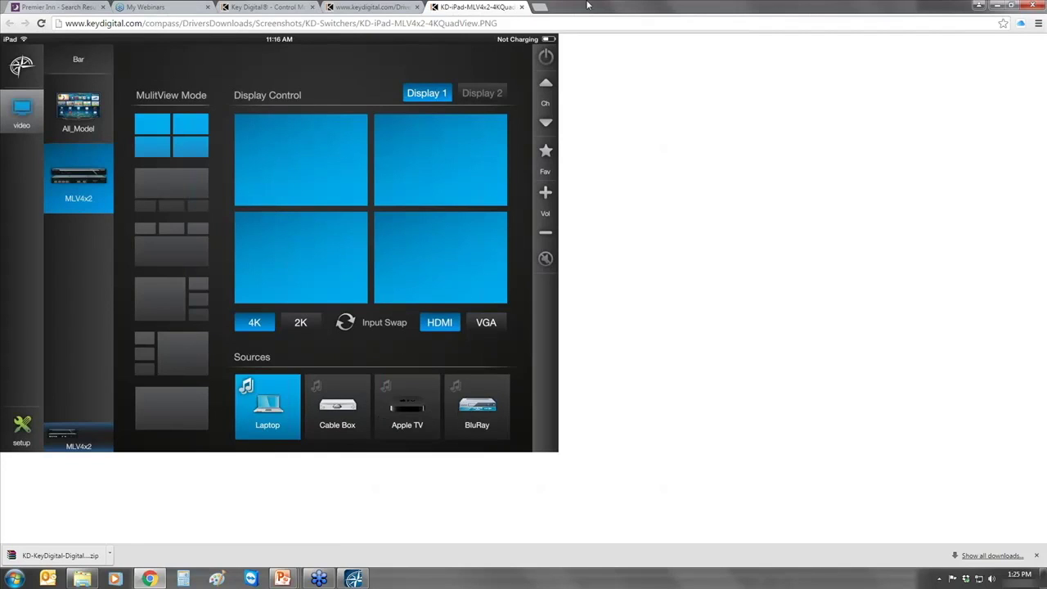
click(522, 6)
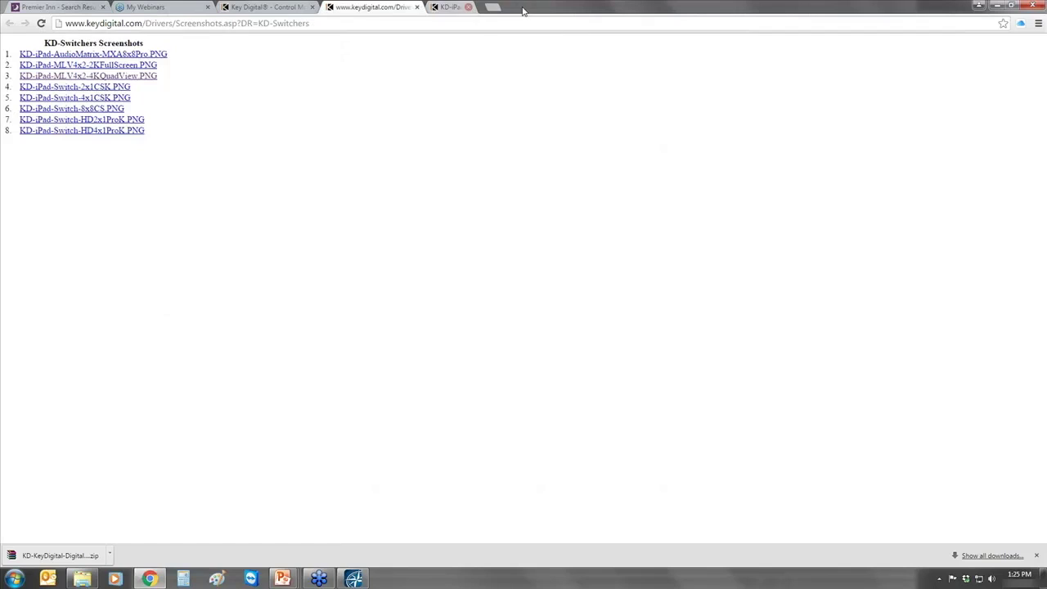
click(416, 6)
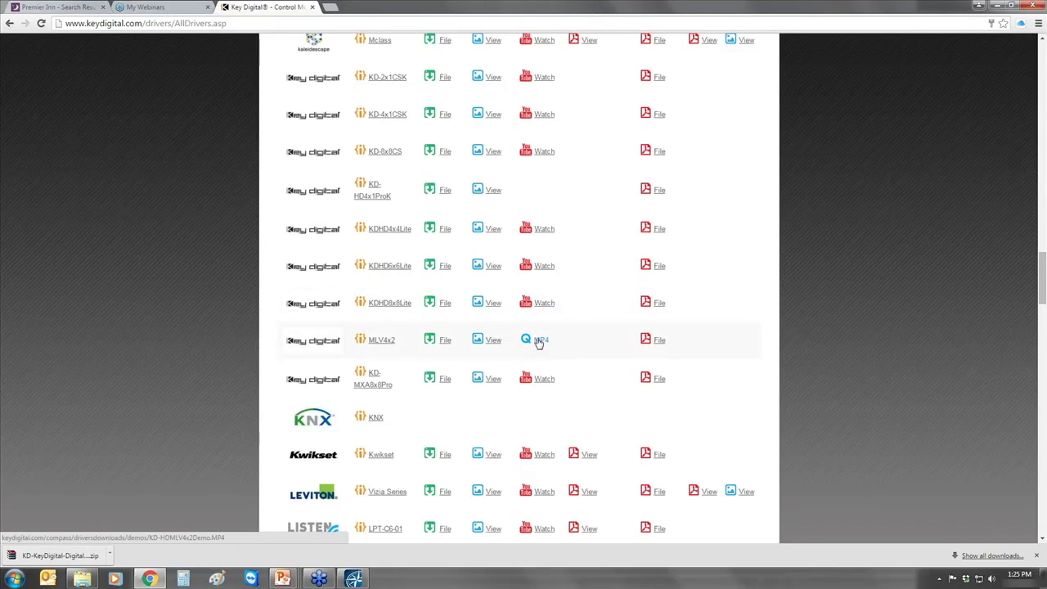
Open the MLV4x2 module manual and look over its setup instructions and source icon table
click(659, 342)
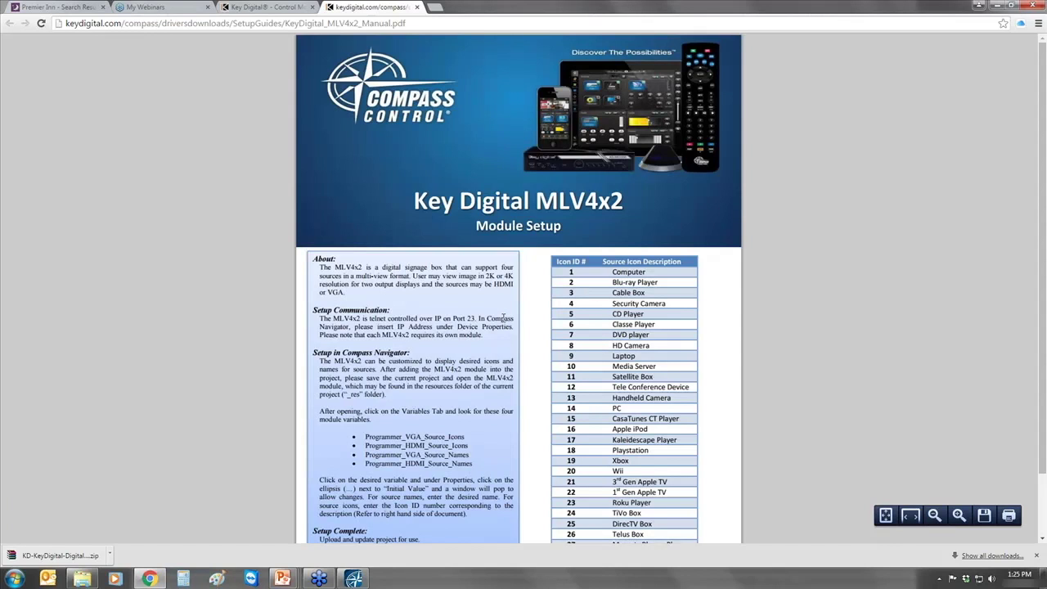
scroll(532, 328, down, 1)
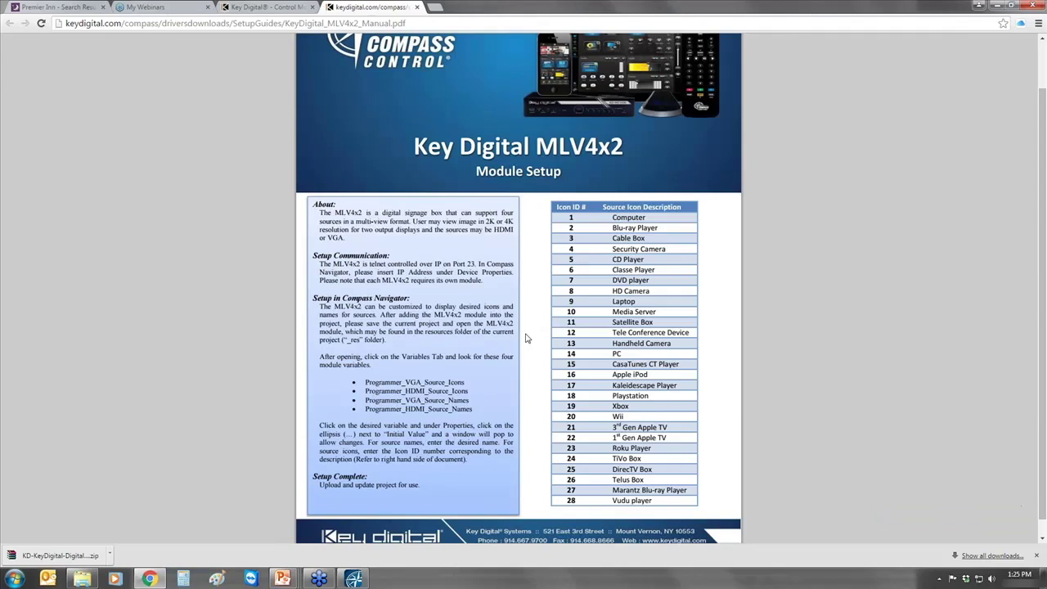
Return to the modules list and reopen the MLV4x2 4K QuadView interface screenshot to examine its display and source controls
click(262, 7)
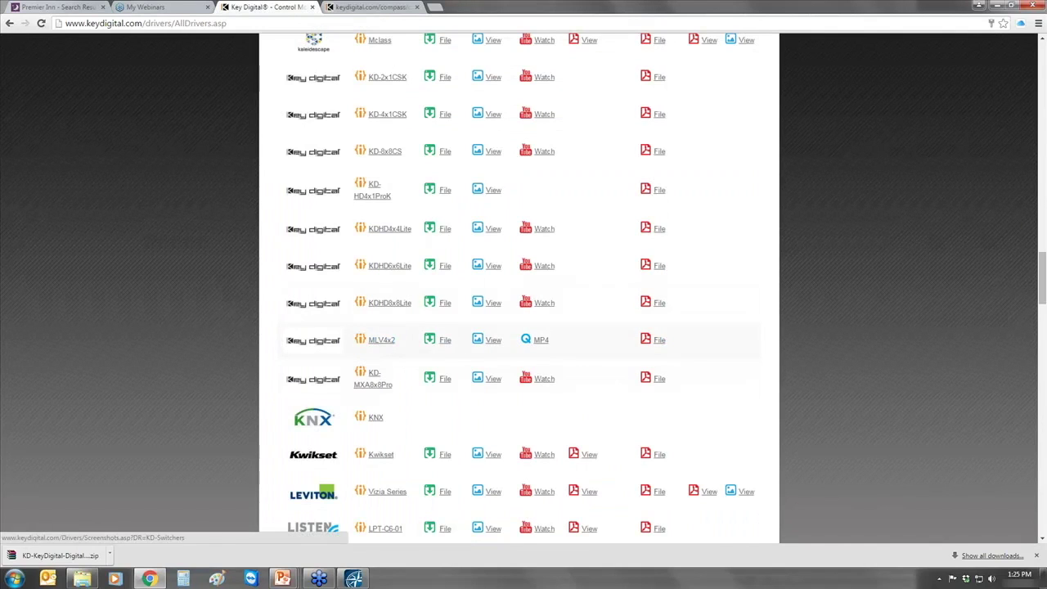
click(487, 341)
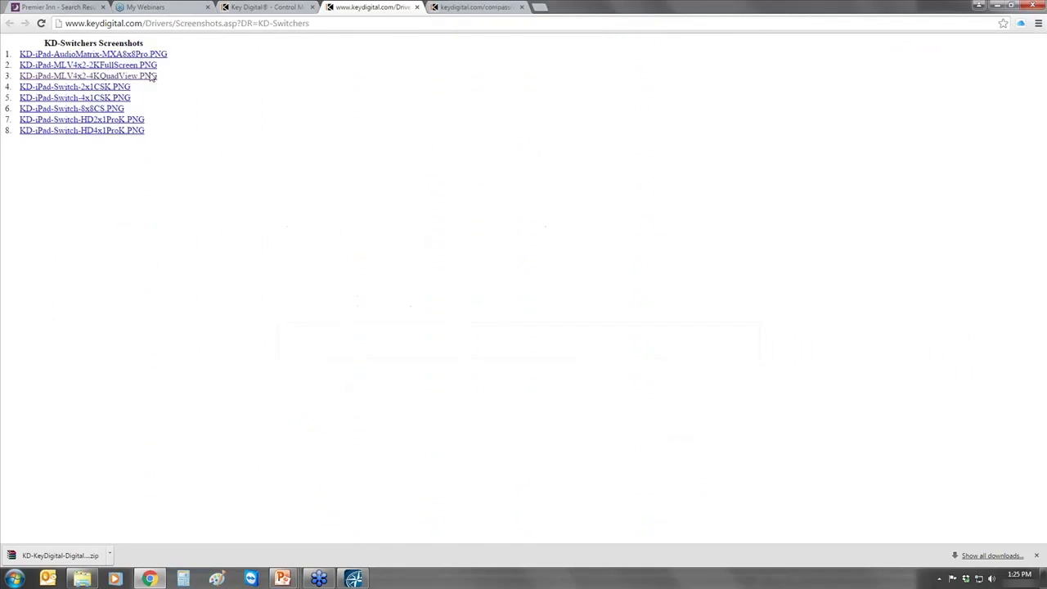
click(82, 76)
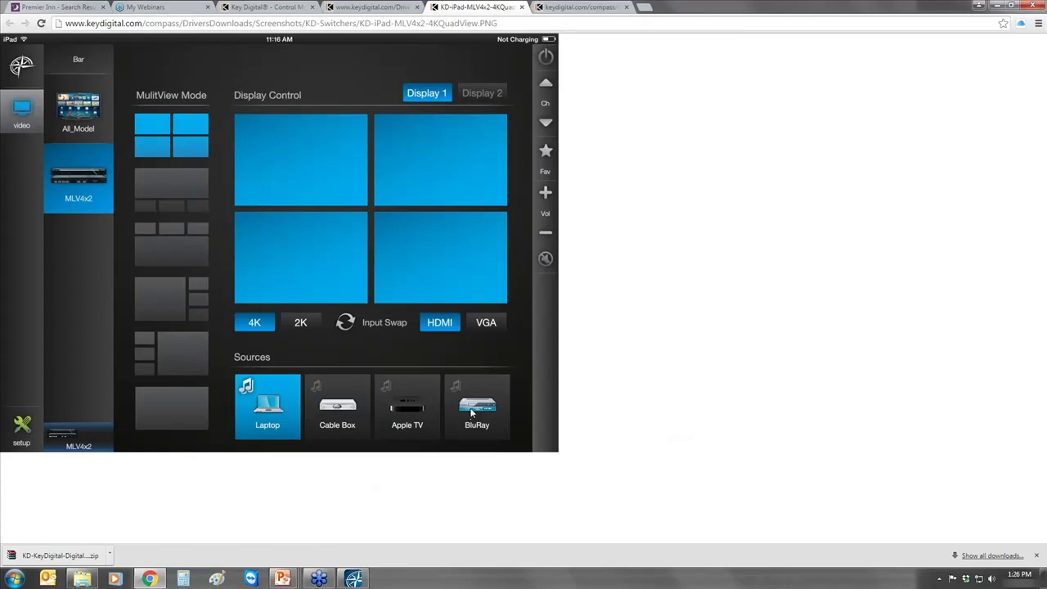
key(alt+Tab)
key(alt+Tab)
key(alt+Tab)
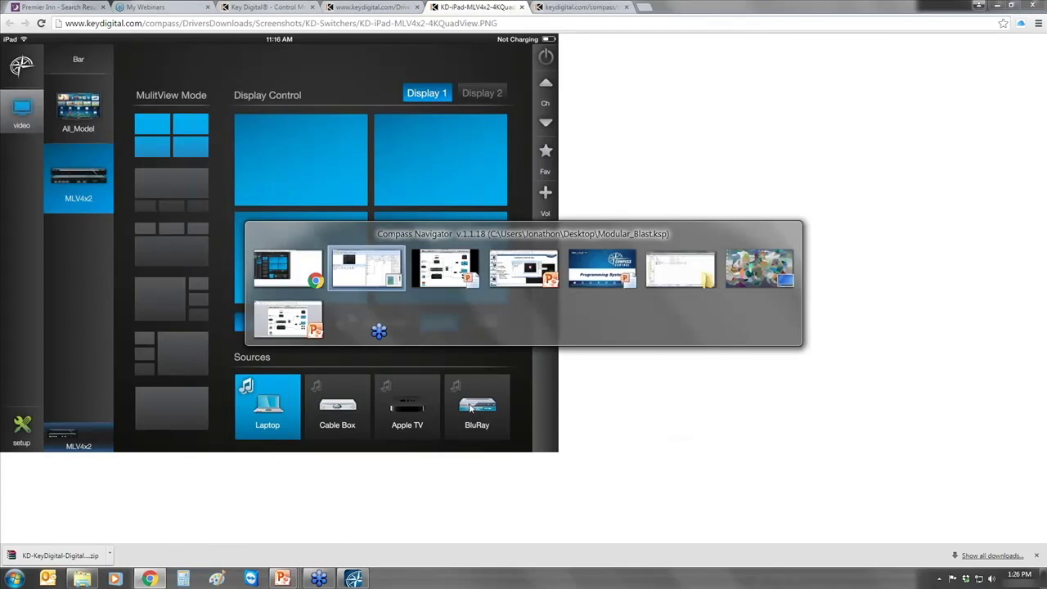
key(alt+Tab)
key(alt+Tab)
key(alt+Tab)
key(alt+Tab)
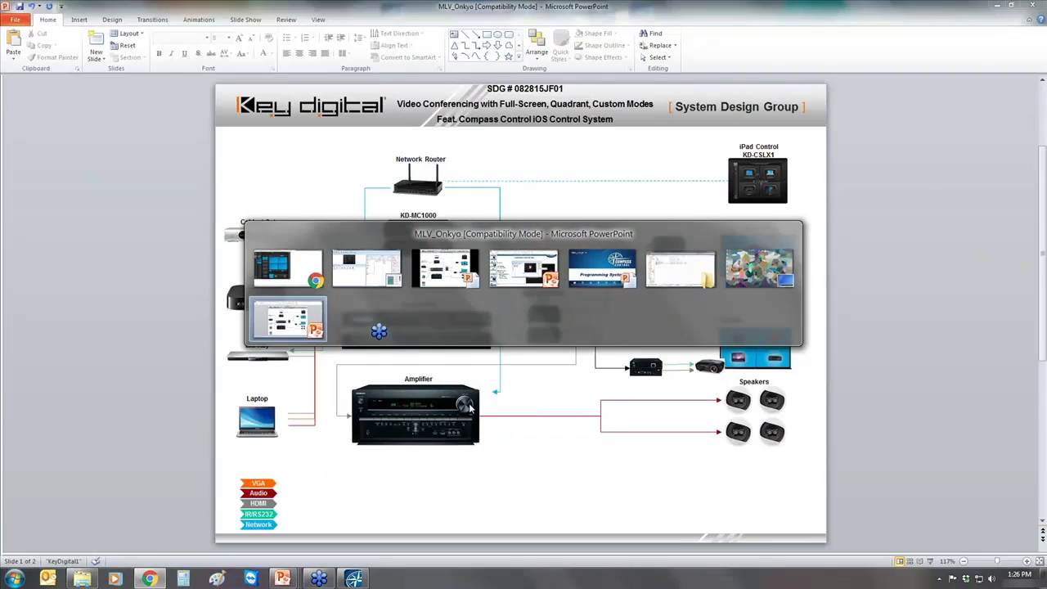
key(alt+shift+Tab)
key(alt+shift+Tab)
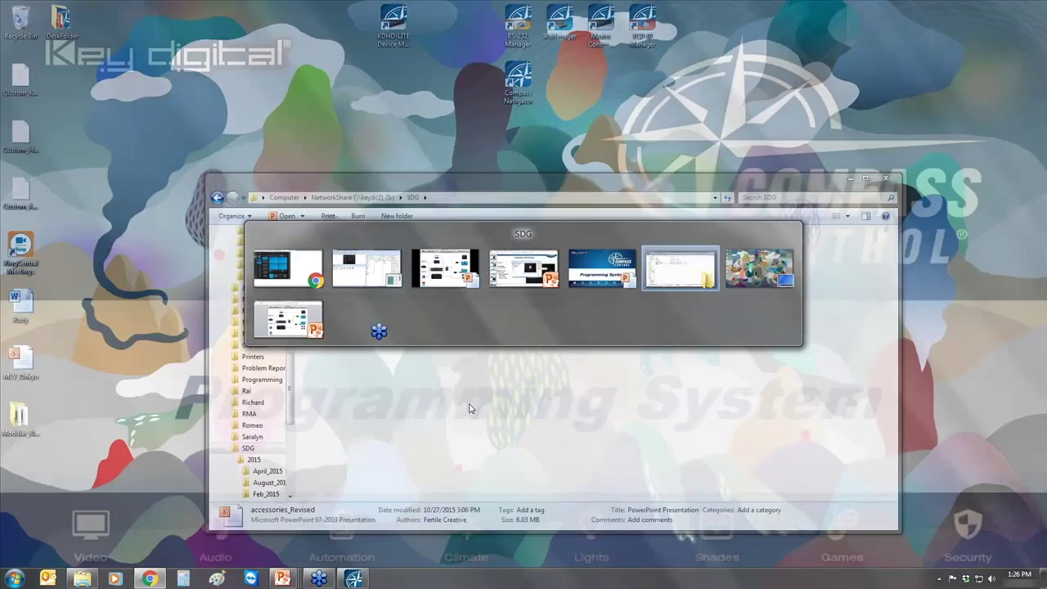
key(alt+Tab)
key(alt+Tab)
key(alt+Tab)
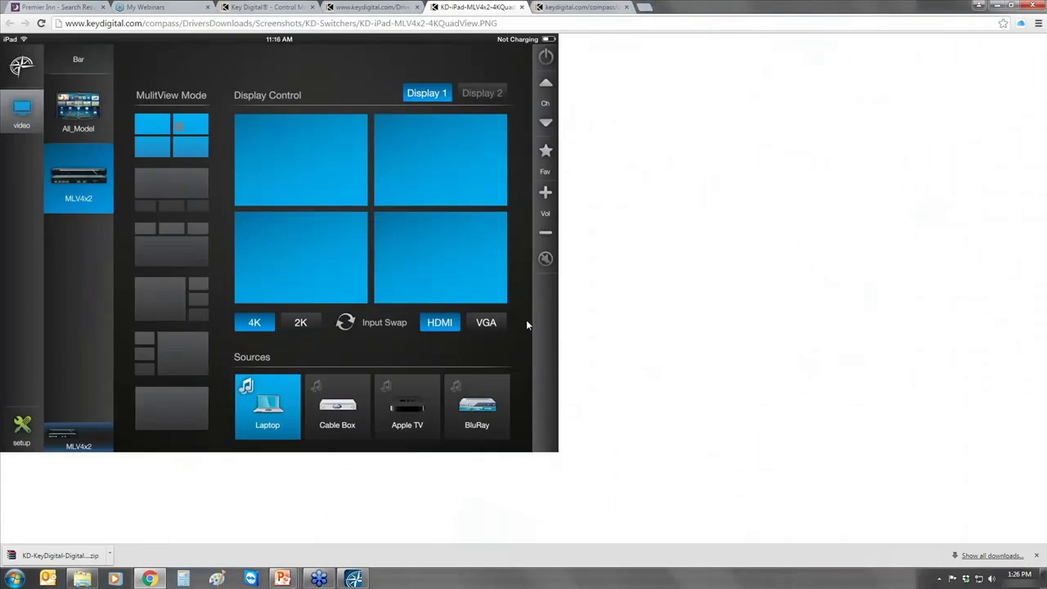
Read the Setup Communication and Setup in Compass Navigator sections of the MLV4x2 manual, enlarging the page to 125%
click(561, 7)
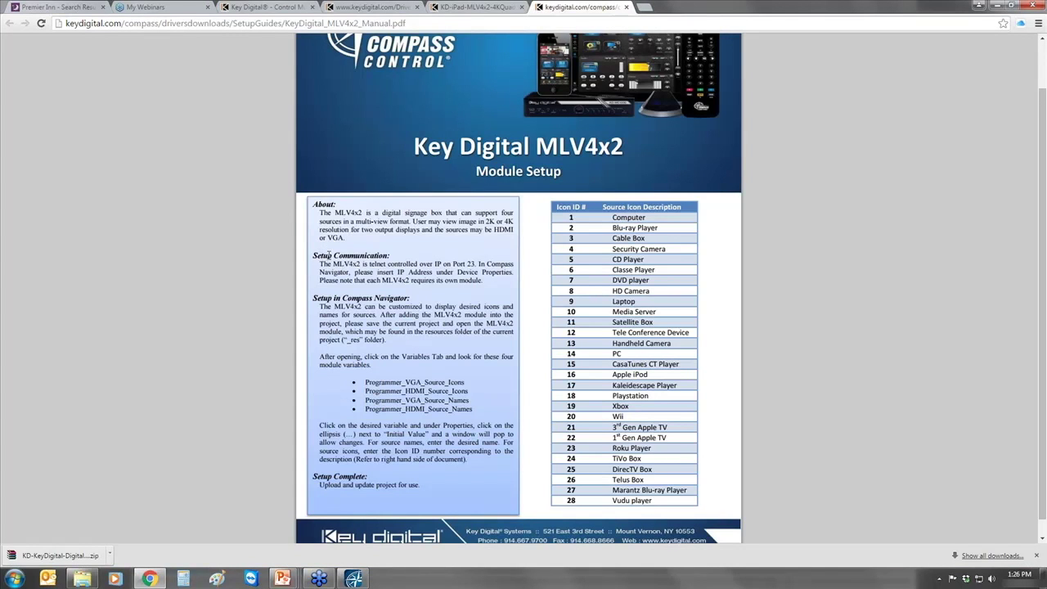
drag(334, 263, 479, 264)
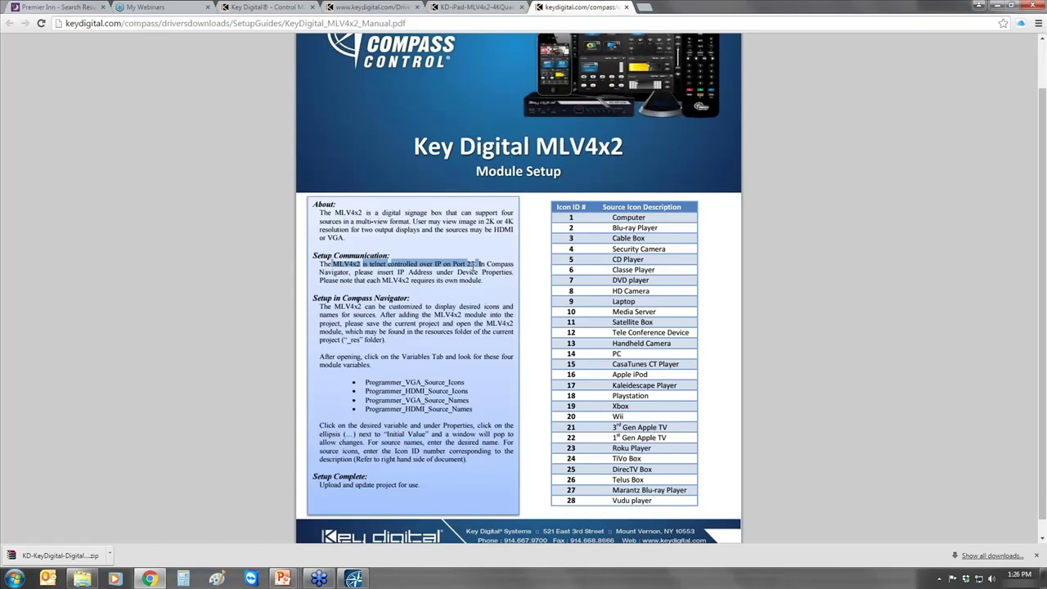
drag(332, 273, 498, 272)
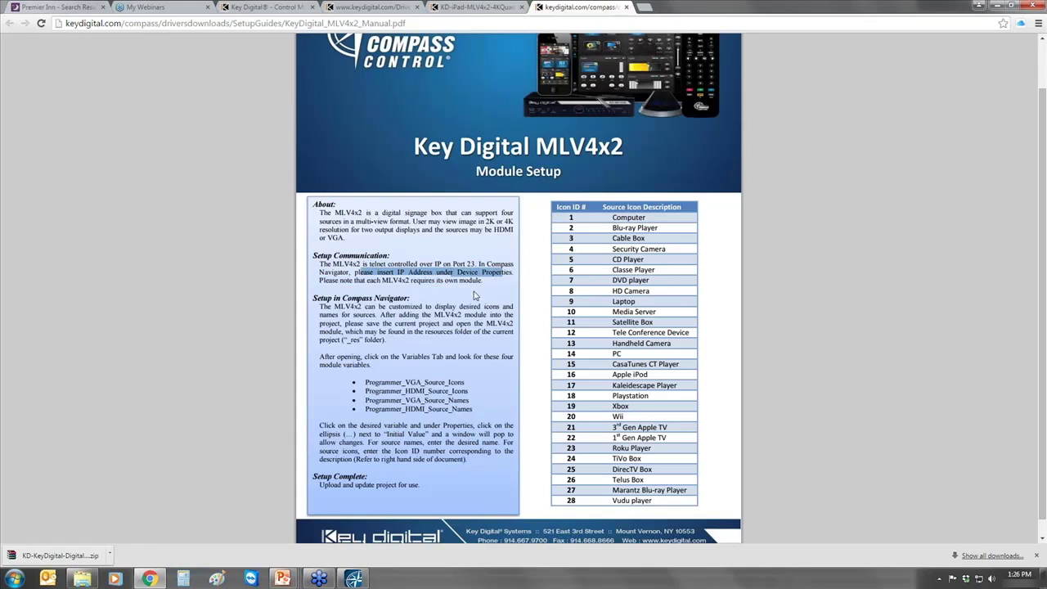
drag(322, 285, 486, 281)
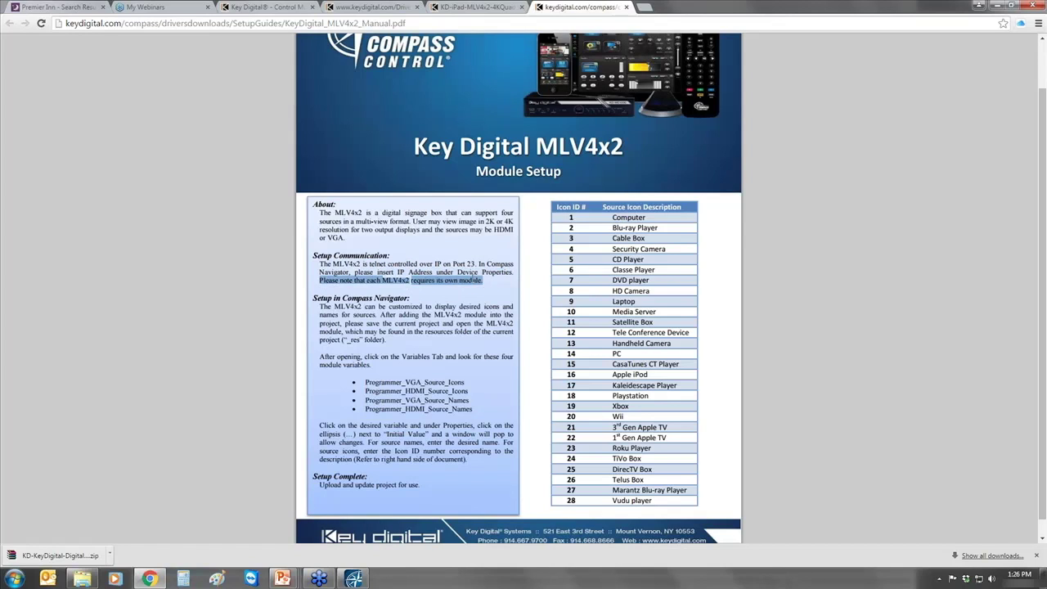
scroll(418, 342, up, 2)
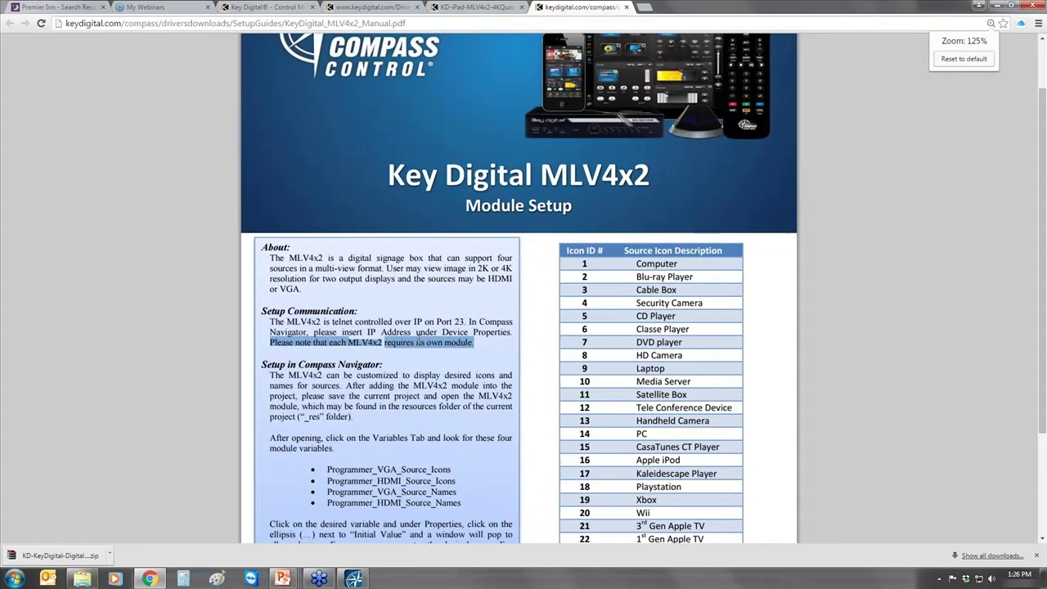
scroll(321, 374, down, 1)
click(287, 266)
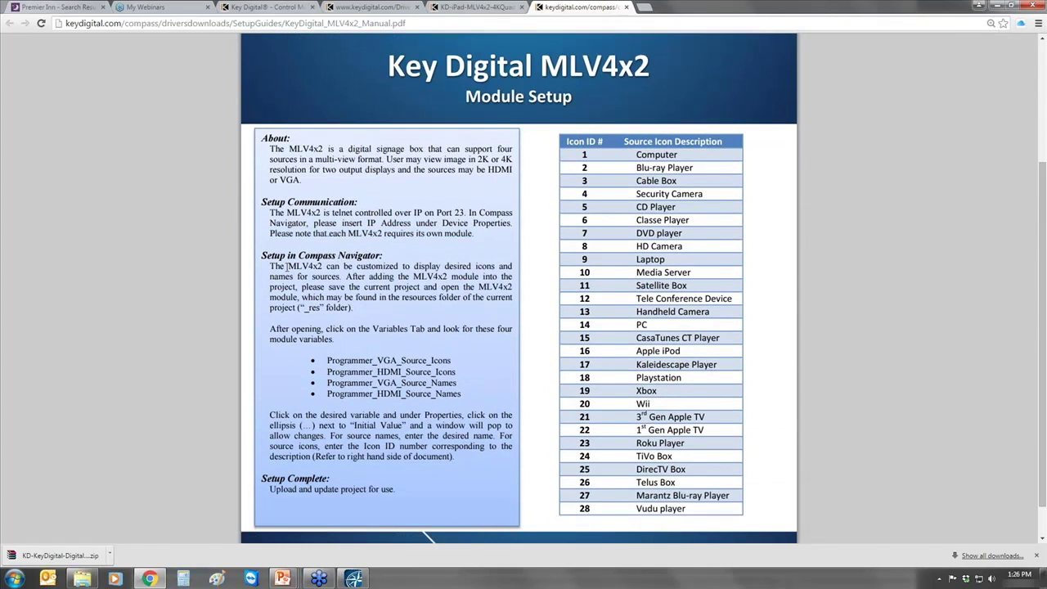
Read the manual's instructions on customizing source icons and names, saving the project and opening the module from the "_res" folder
drag(278, 266, 347, 277)
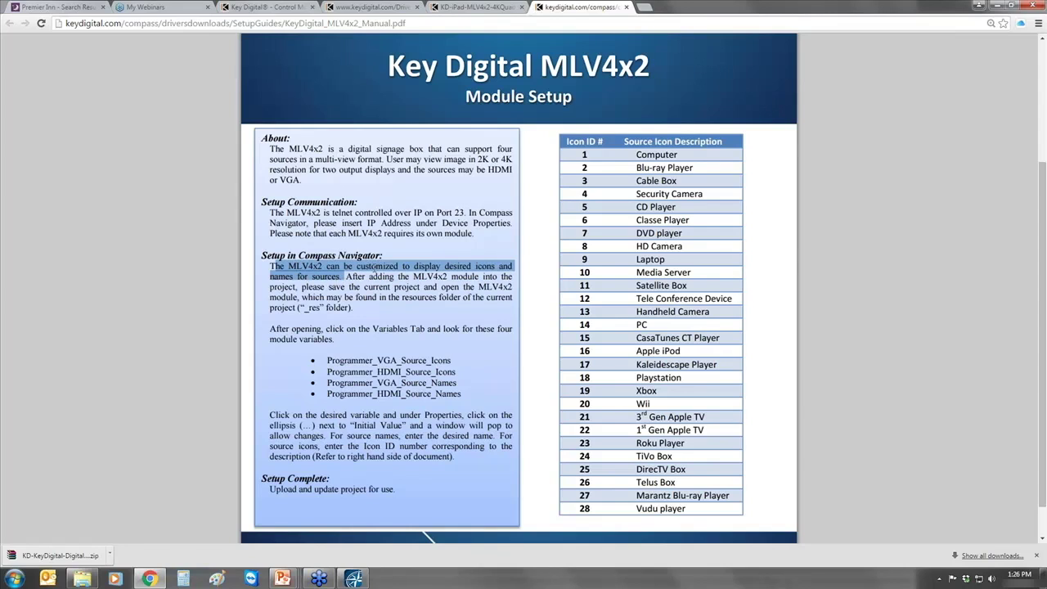
drag(355, 277, 411, 278)
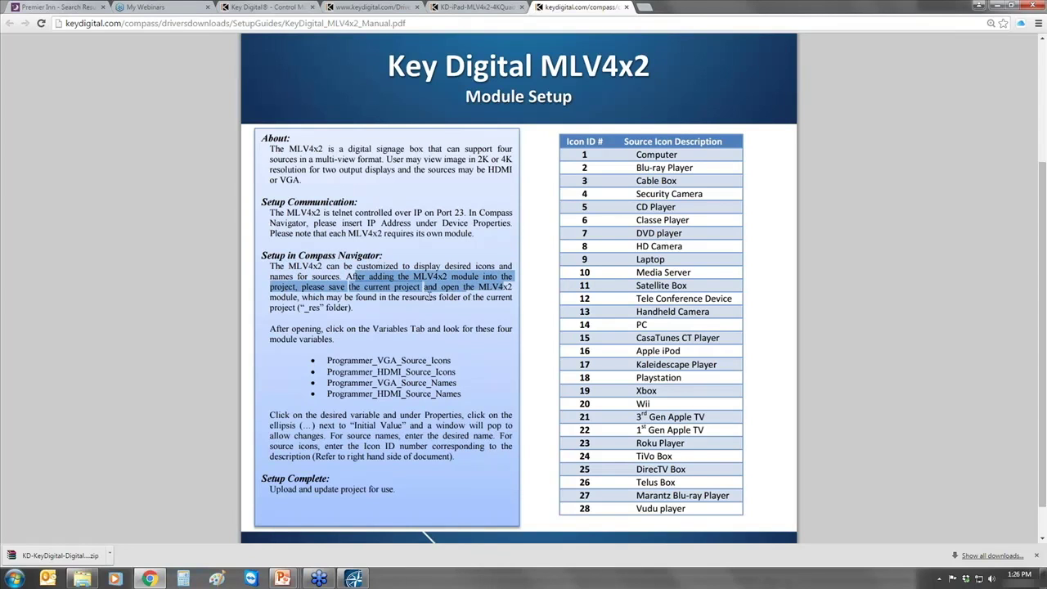
click(429, 296)
drag(434, 287, 436, 299)
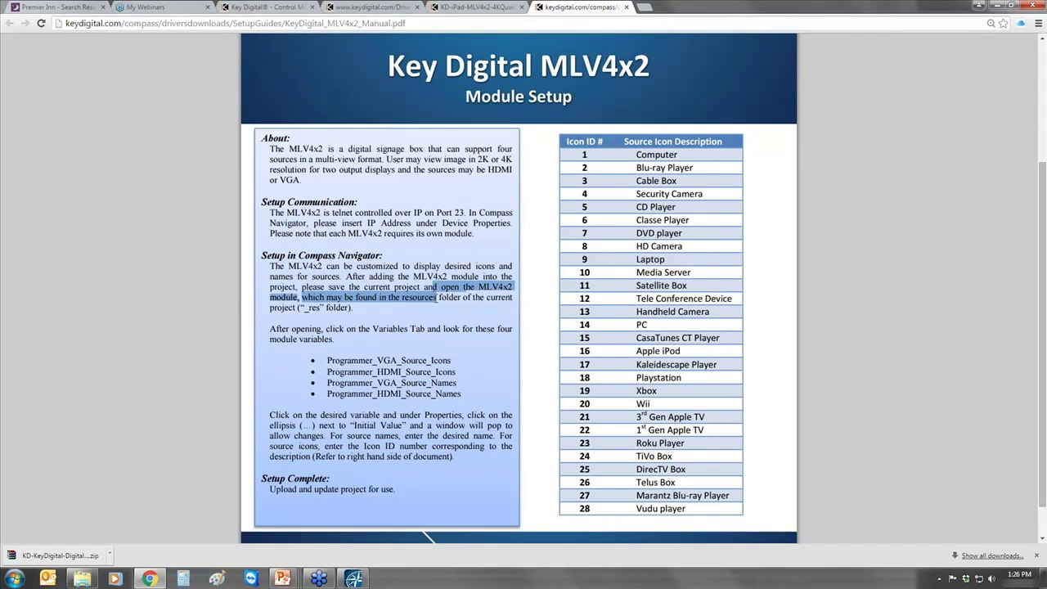
drag(438, 298, 351, 309)
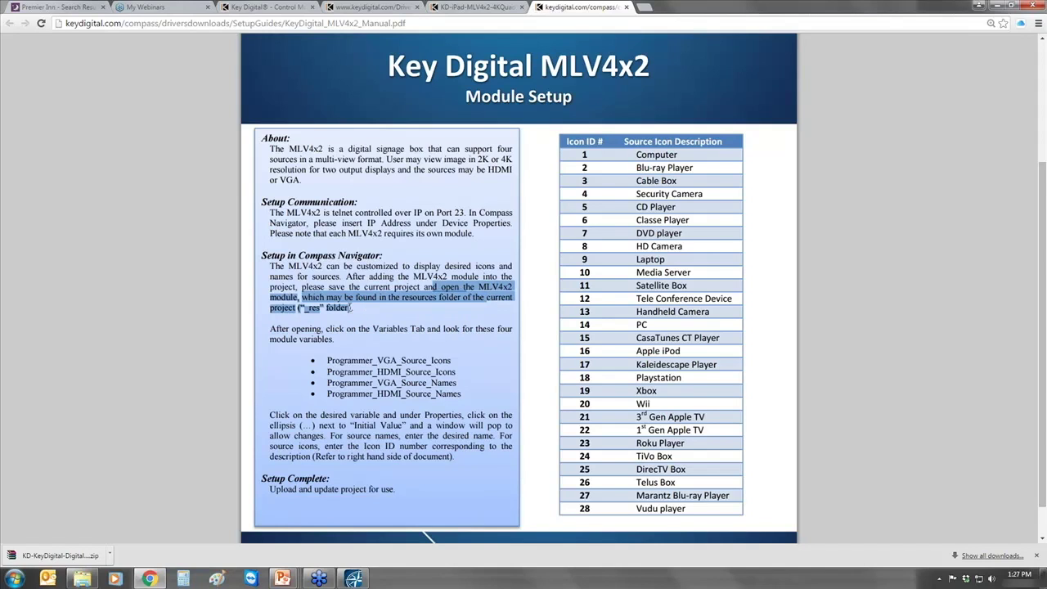
click(351, 308)
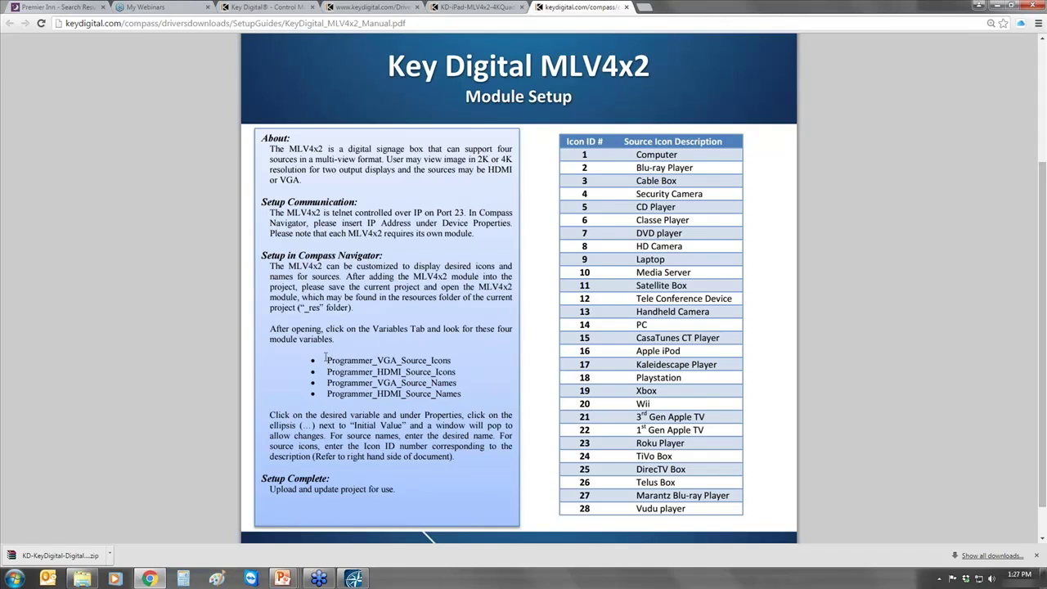
Review the manual's four programmer variables for VGA and HDMI source icons and names, and the source icon ID table
drag(355, 328, 427, 328)
drag(328, 372, 456, 372)
click(346, 394)
drag(347, 394, 460, 394)
drag(373, 383, 433, 383)
click(588, 194)
Show the downloaded KD-KeyDigital-DigitalSignage-MLV4x2 zip archive in its Downloads folder
key(alt+Tab)
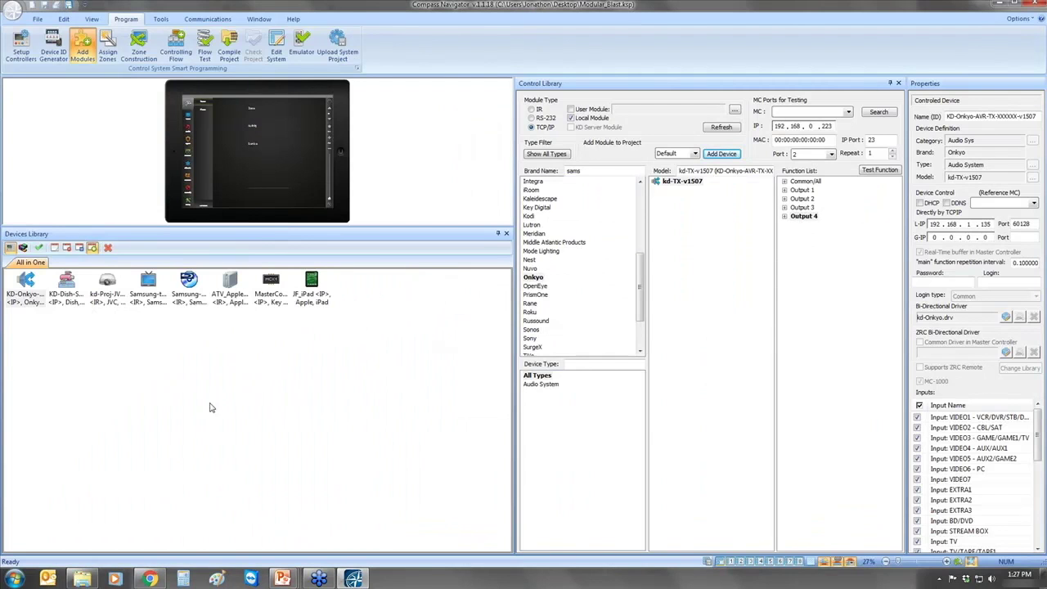
key(alt+Tab)
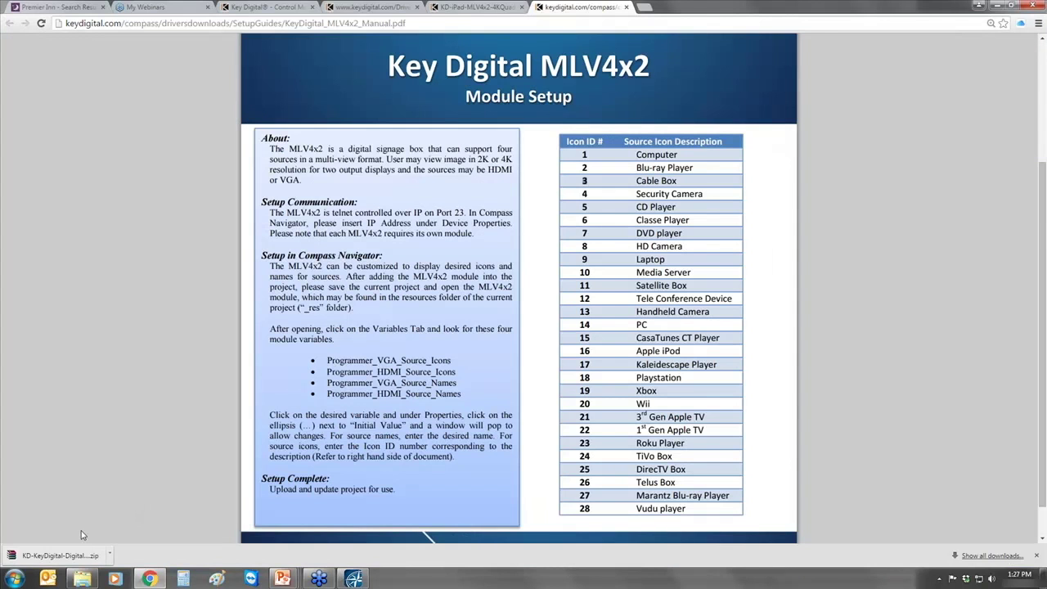
click(109, 556)
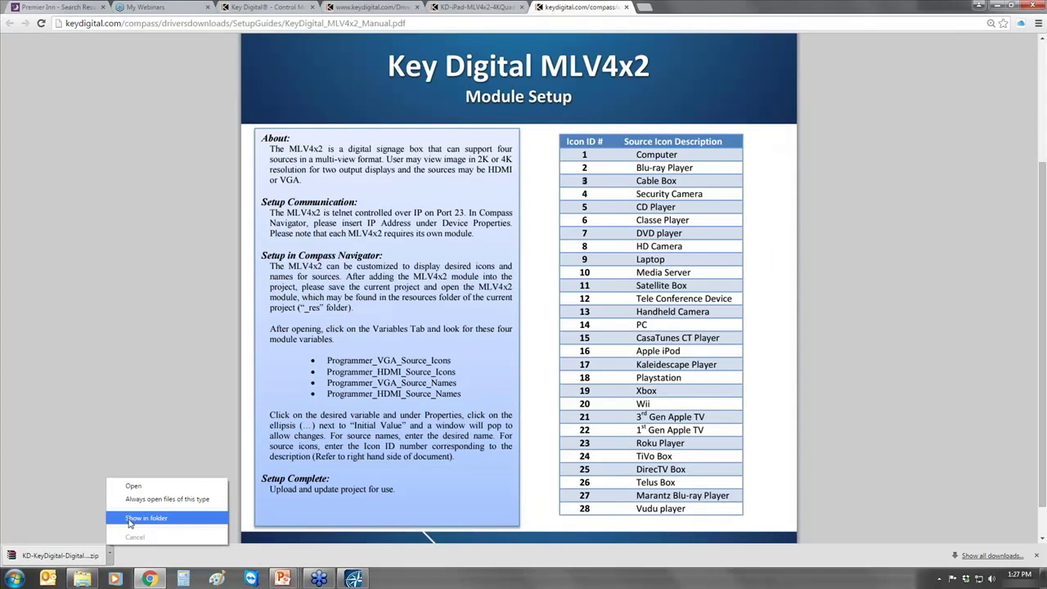
click(129, 519)
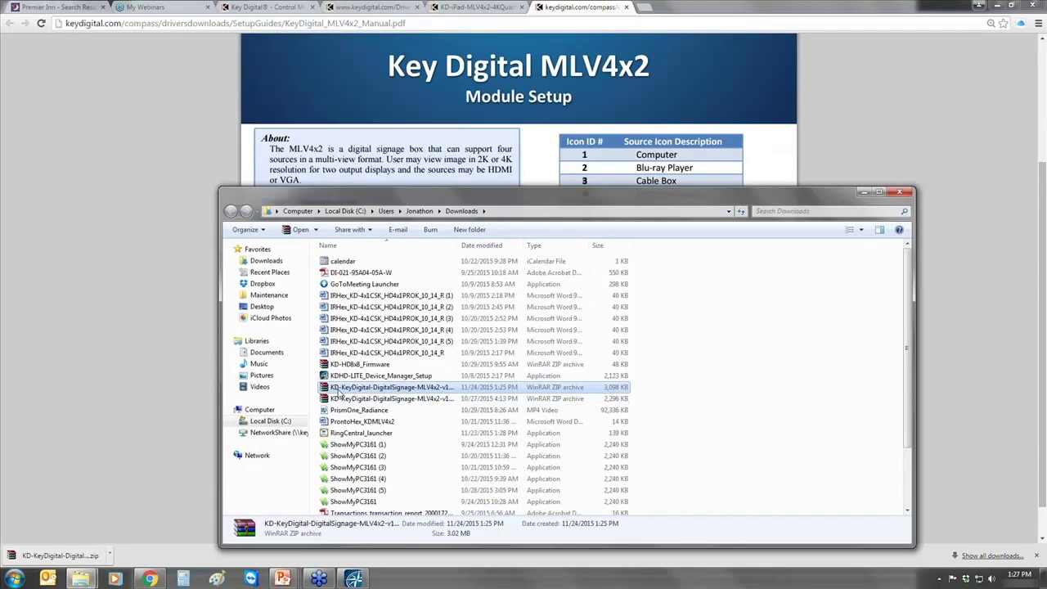
Copy the KD-KeyDigital-DigitalSignage-MLV4x2-v1505 (1) archive from Downloads to the desktop
right_click(339, 395)
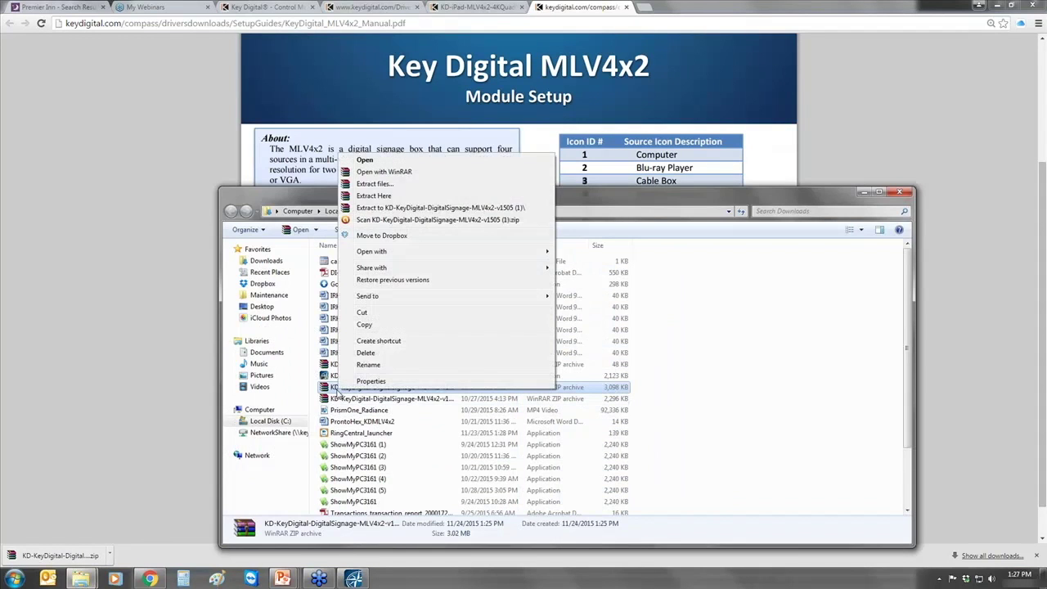
click(363, 318)
key(alt+Tab)
key(Tab)
key(Tab)
key(Tab)
key(Tab)
key(Tab)
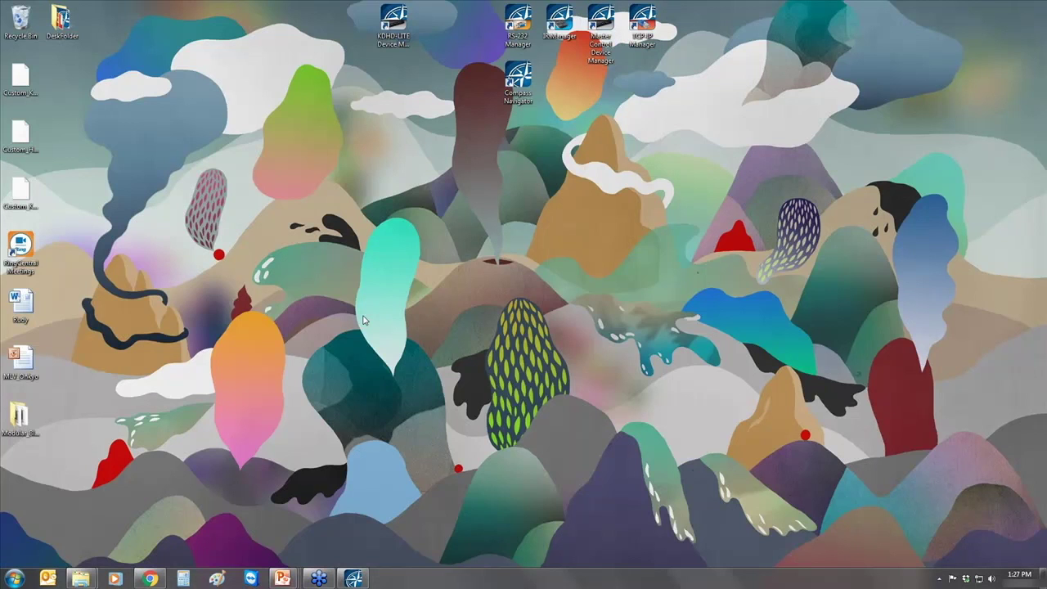
key(ctrl+v)
Extract the MLV4x2 archive directly onto the desktop and bring the desktop back into view
right_click(16, 478)
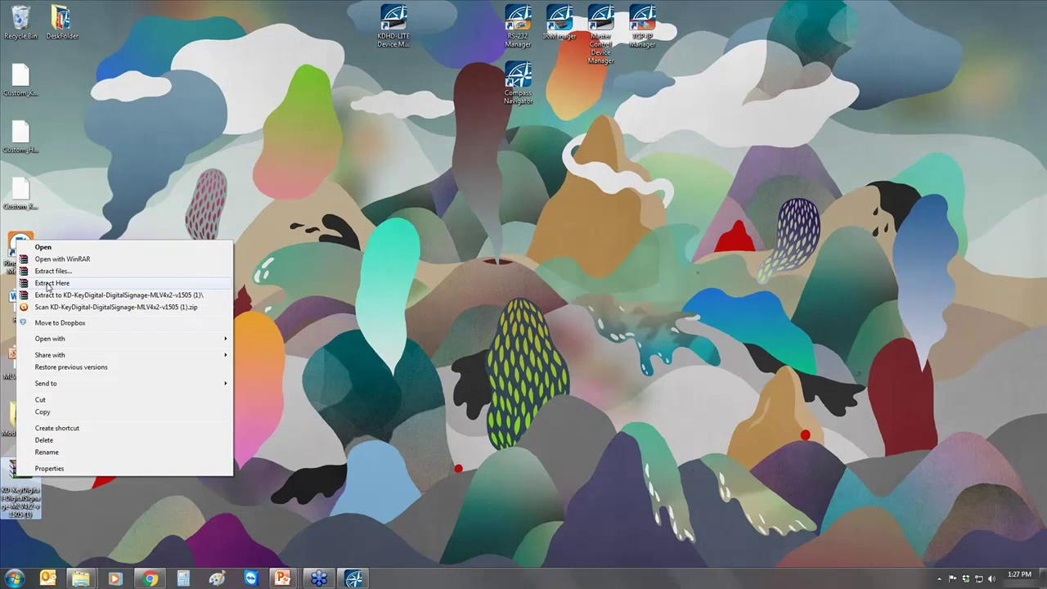
click(47, 283)
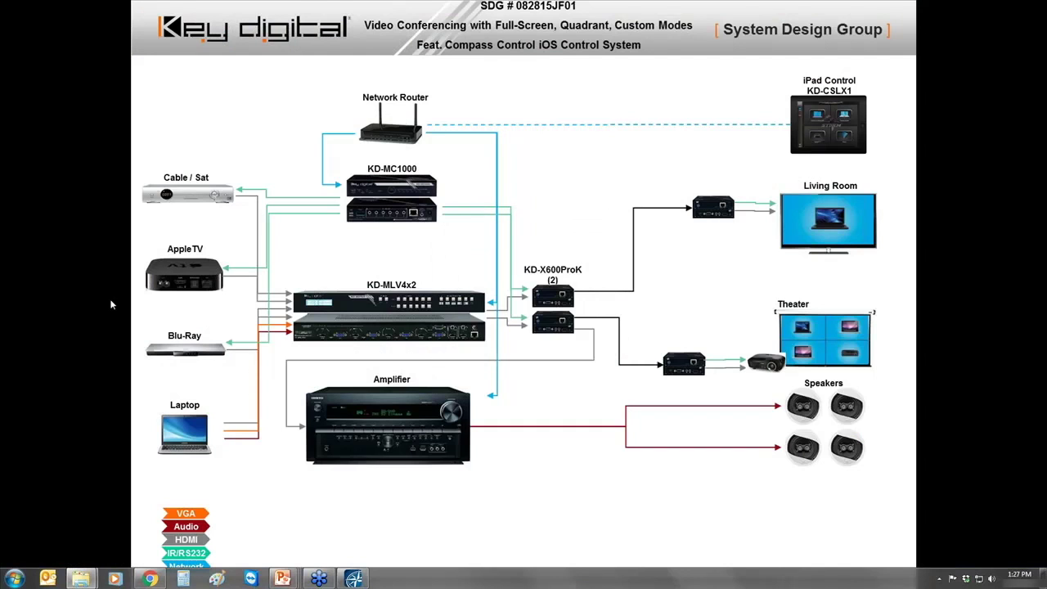
key(alt+Tab)
key(alt+Tab)
key(alt+Tab)
key(alt+Tab)
key(alt+Tab)
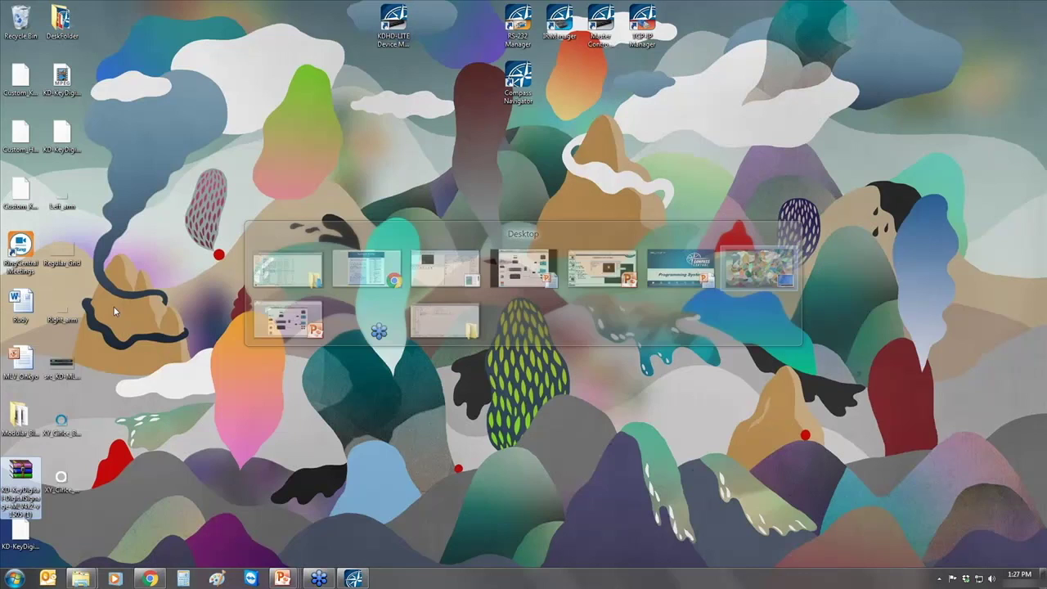
Examine the extracted MLV4x2 module files and the accompanying interface graphics on the desktop
click(21, 534)
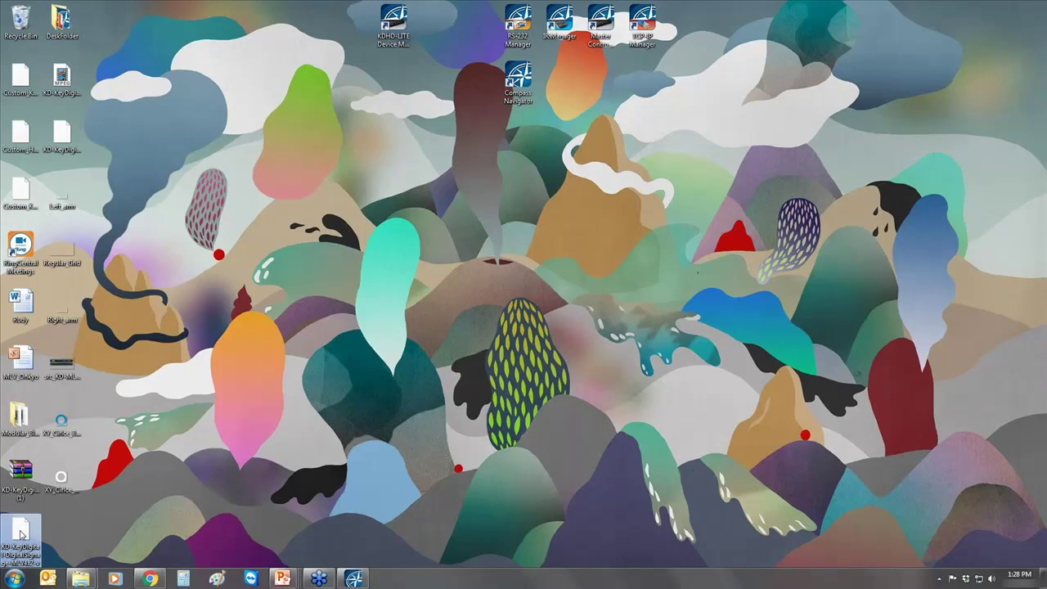
click(62, 78)
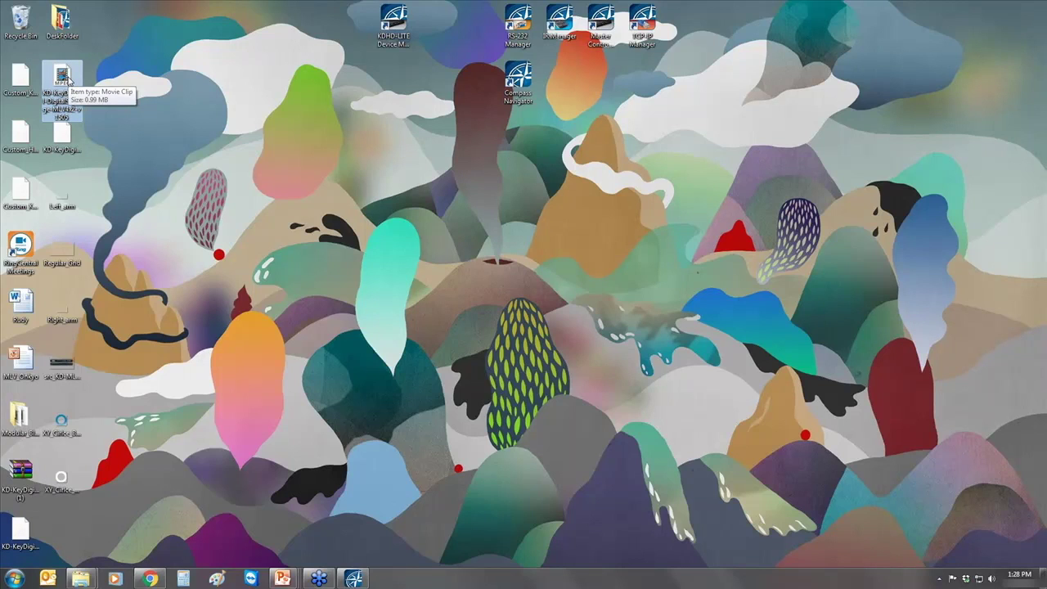
click(63, 139)
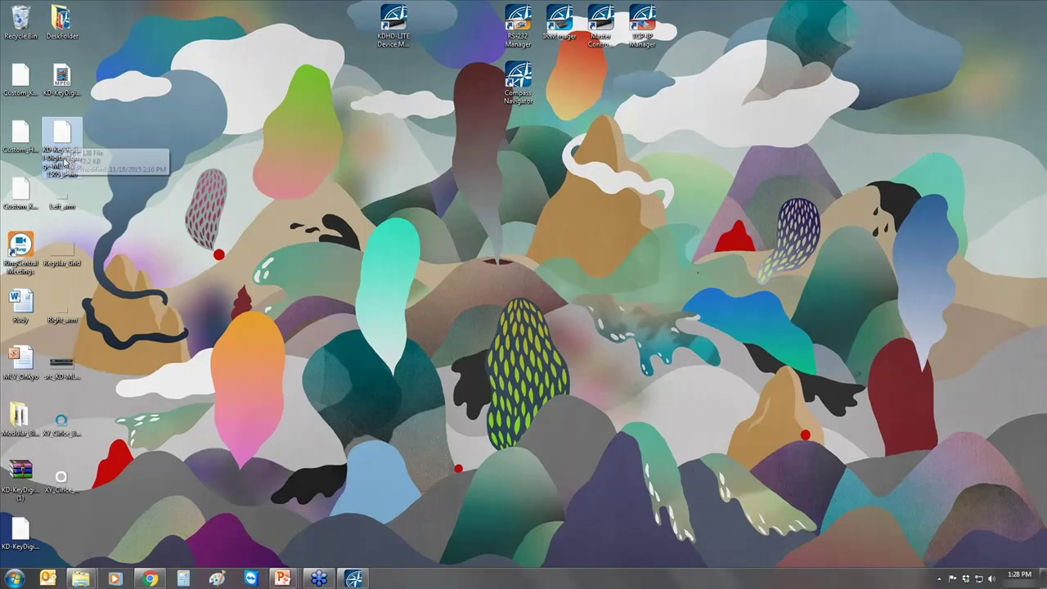
click(62, 250)
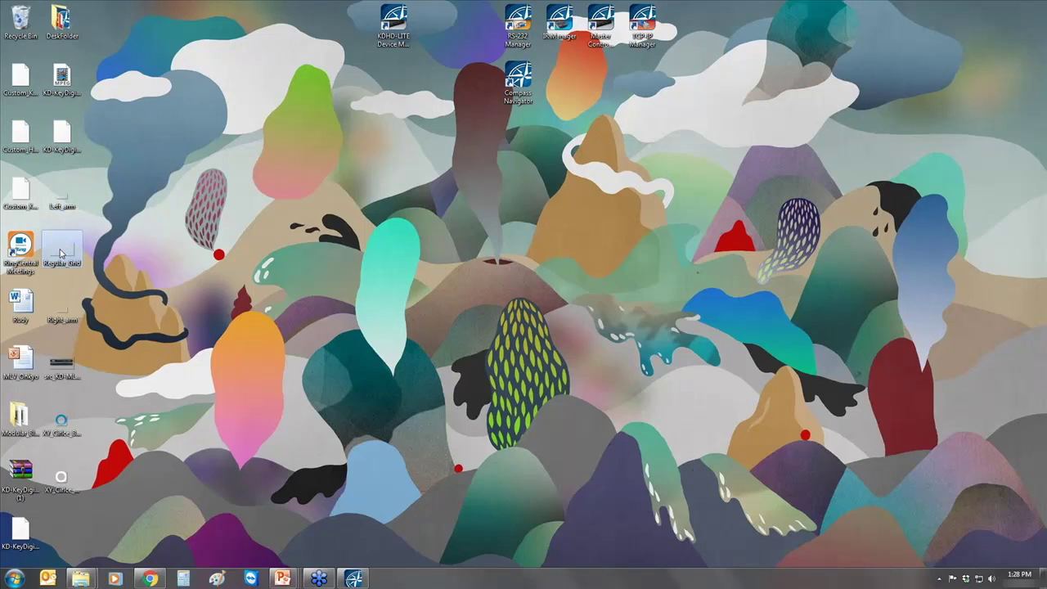
click(58, 303)
click(62, 364)
click(61, 422)
click(62, 483)
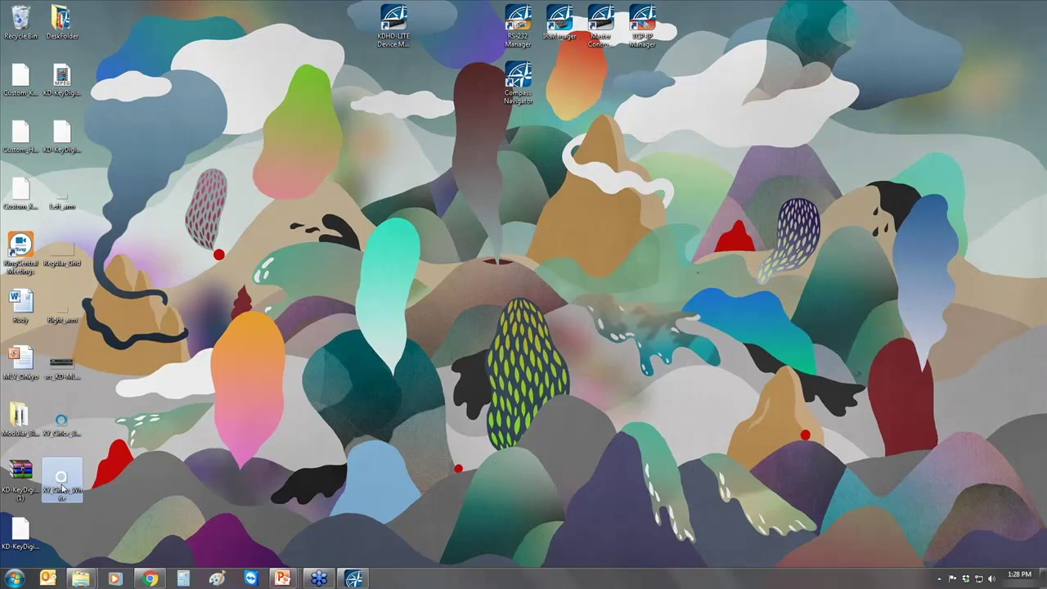
Switch to Compass Navigator and load KD-KeyDigital-DigitalSignage-MLV4x2-v1505 from the desktop as the user module
click(354, 578)
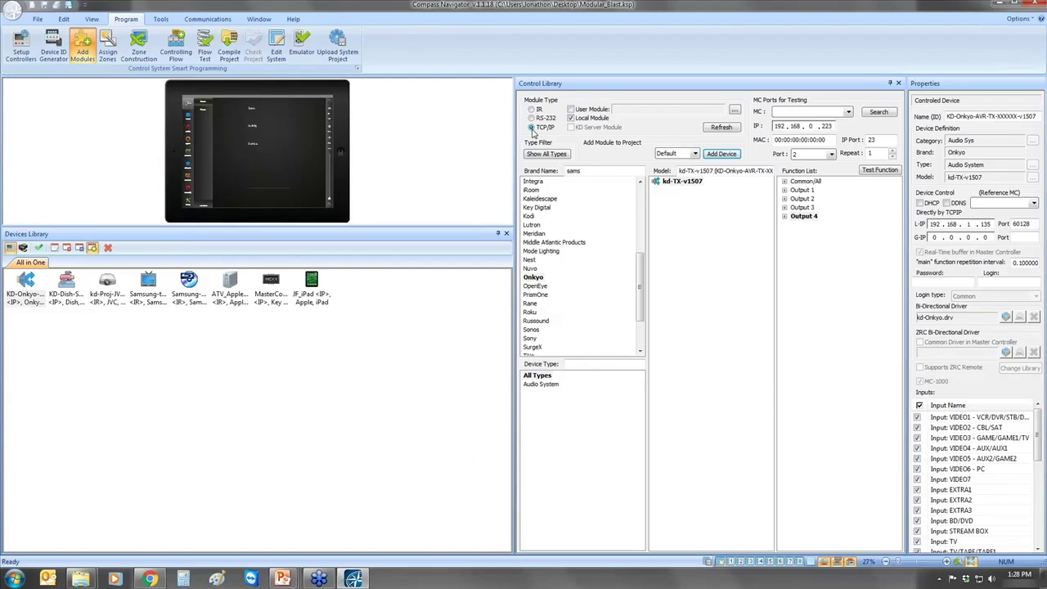
click(572, 109)
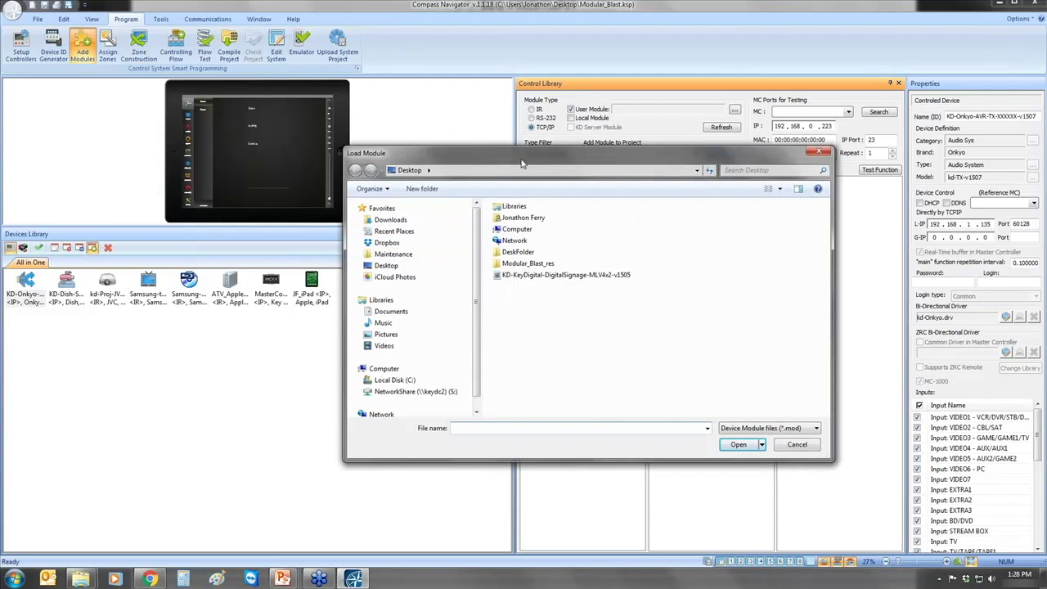
click(531, 277)
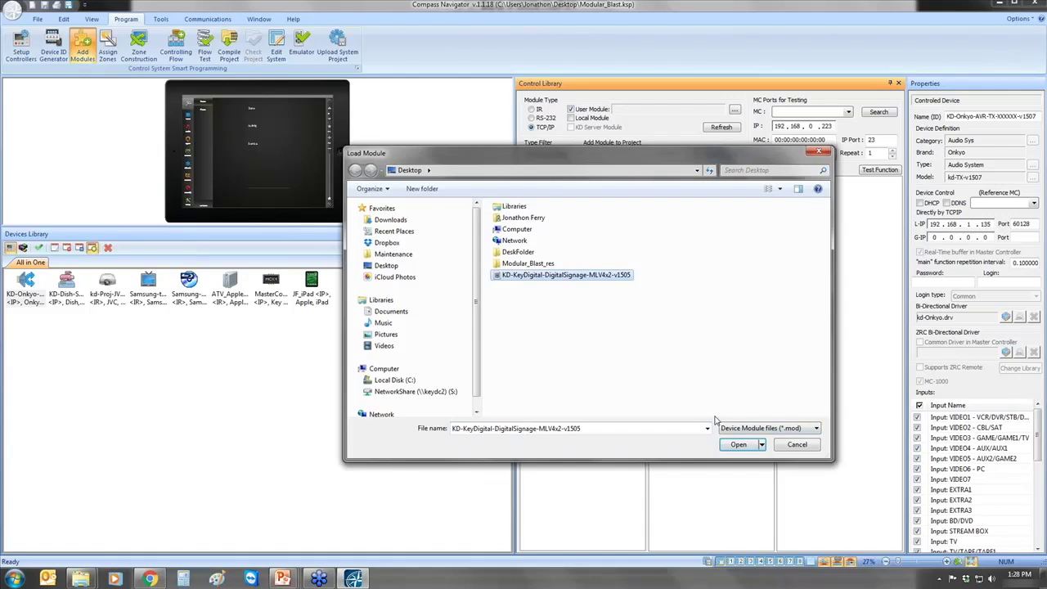
click(739, 444)
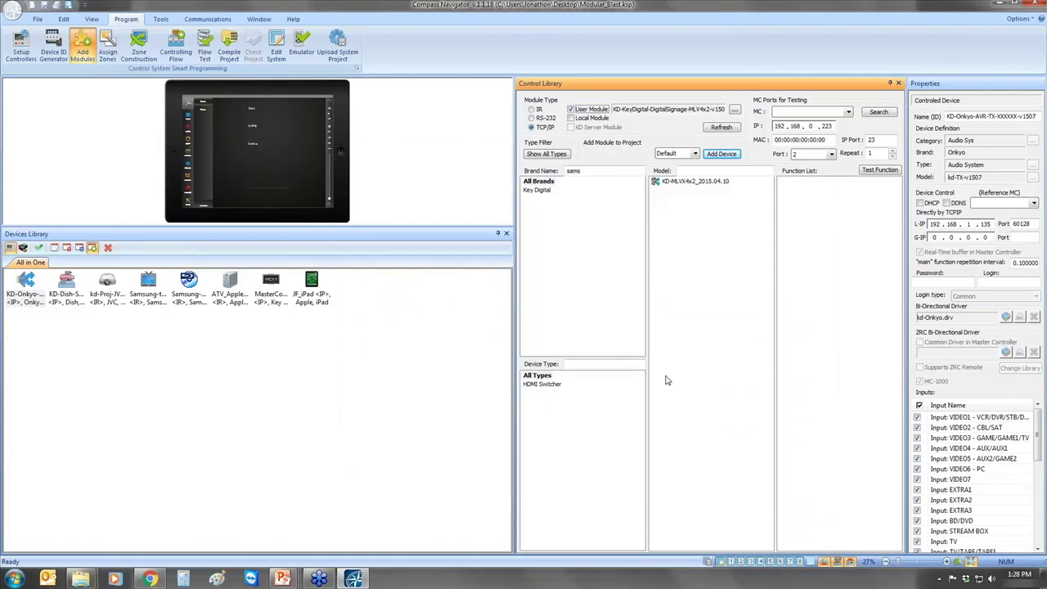
Add the Key Digital KD-MLVX4x2_2015.04.10 device to the project and select it in the Devices Library
click(546, 191)
click(673, 186)
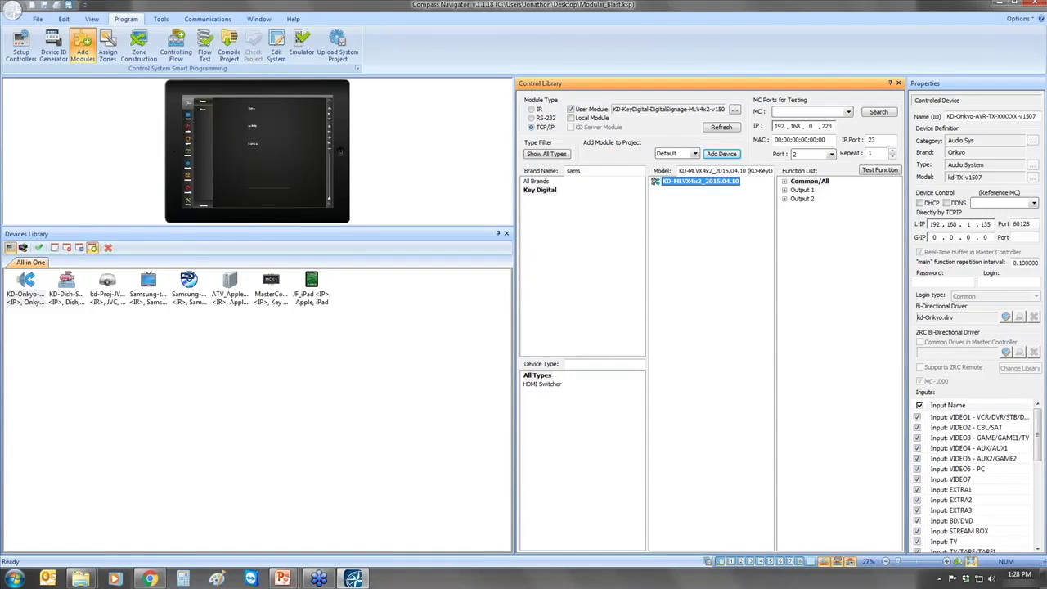
click(716, 155)
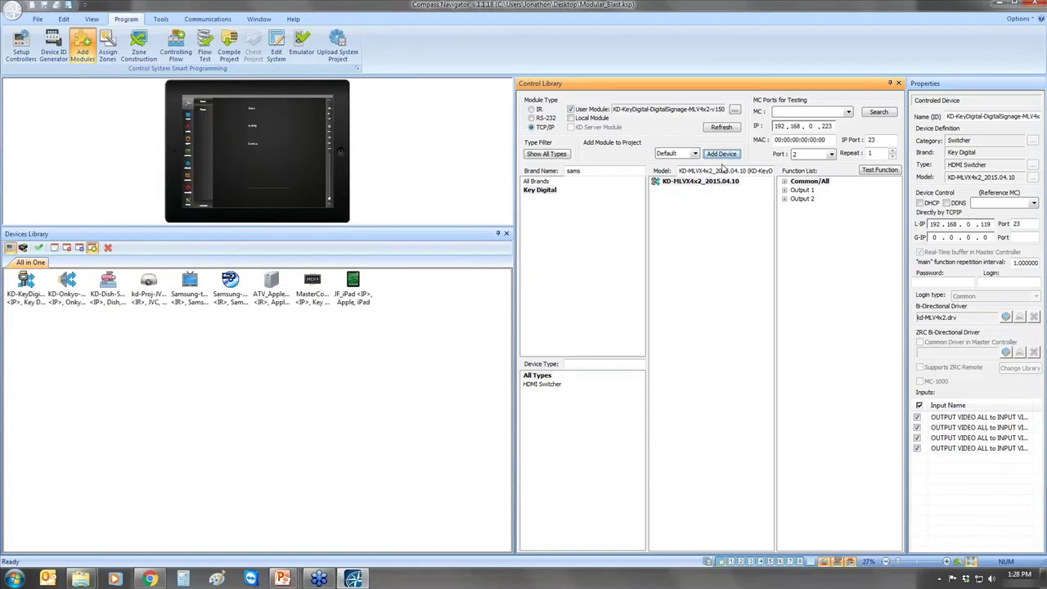
click(72, 284)
click(29, 282)
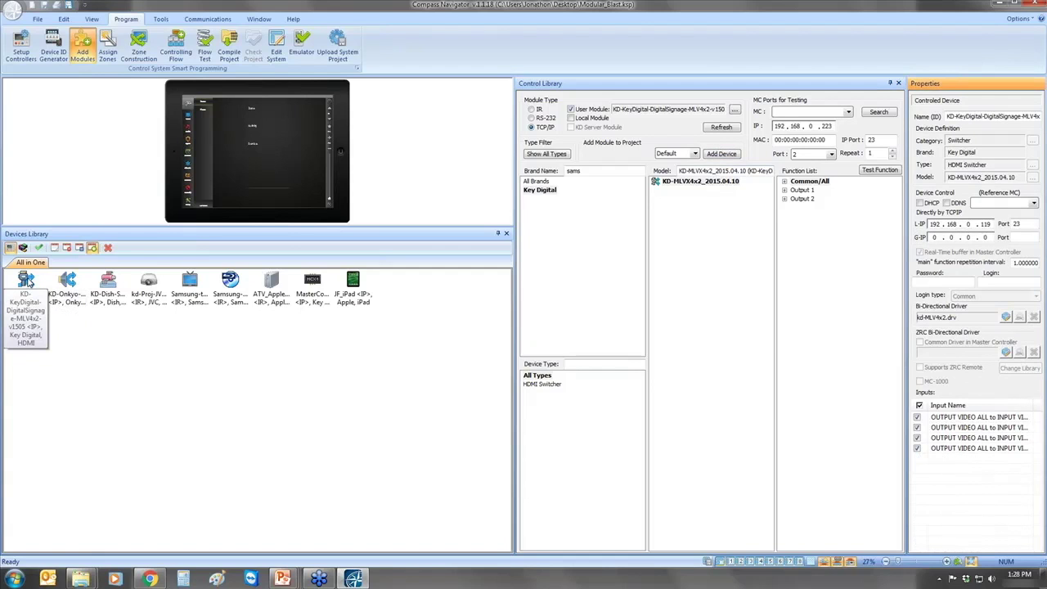
Select the Dish Hopper device, view the Dish_iPad_STB_TVGuide2 screenshot from the Key Digital modules website, and close it
click(106, 285)
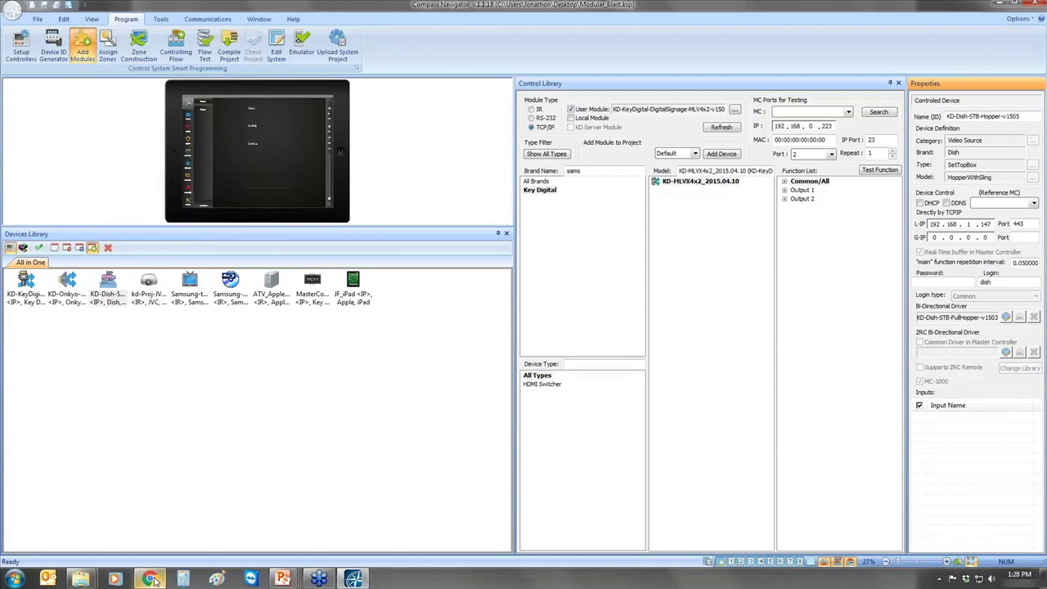
mouse_move(153, 580)
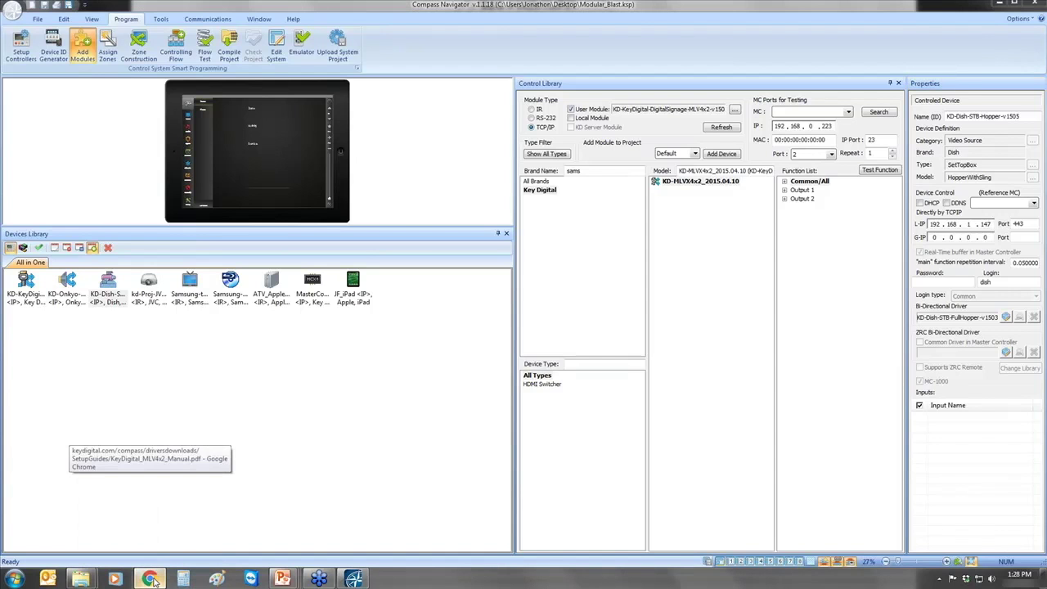
click(149, 523)
click(392, 9)
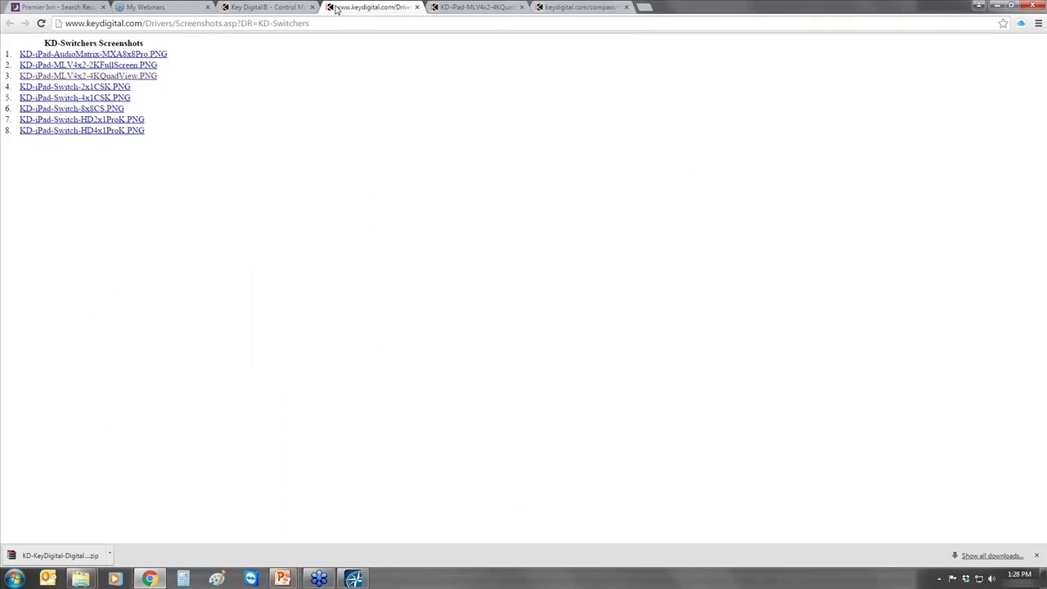
click(270, 7)
drag(1042, 278, 1043, 164)
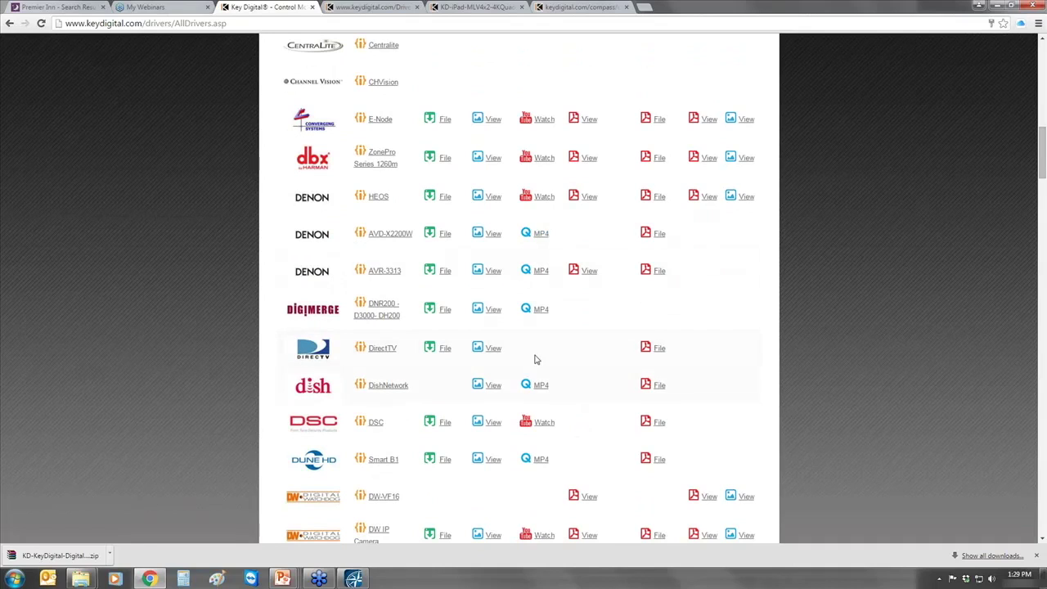
click(494, 388)
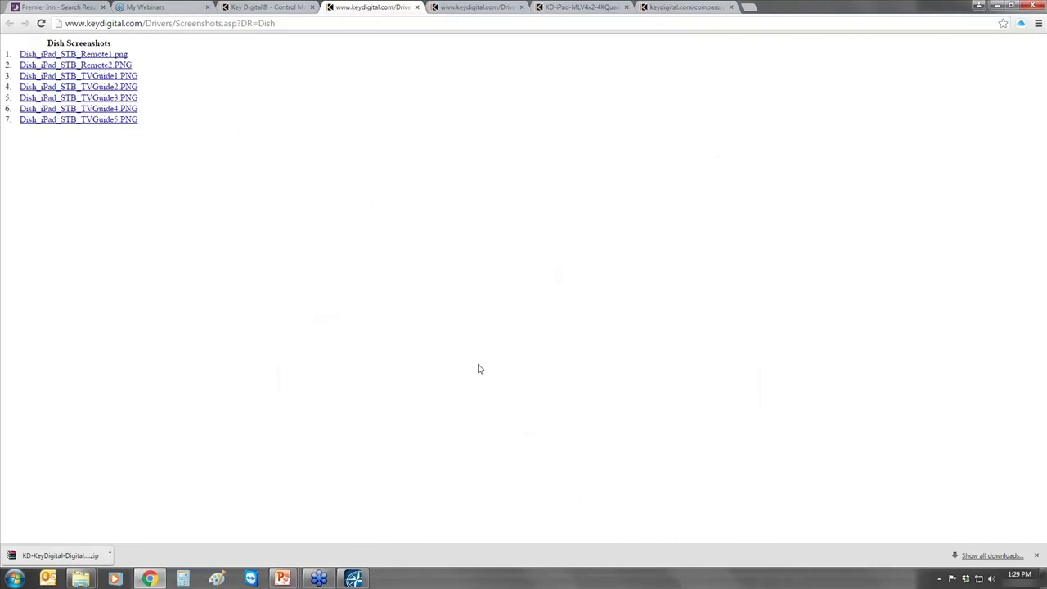
click(86, 88)
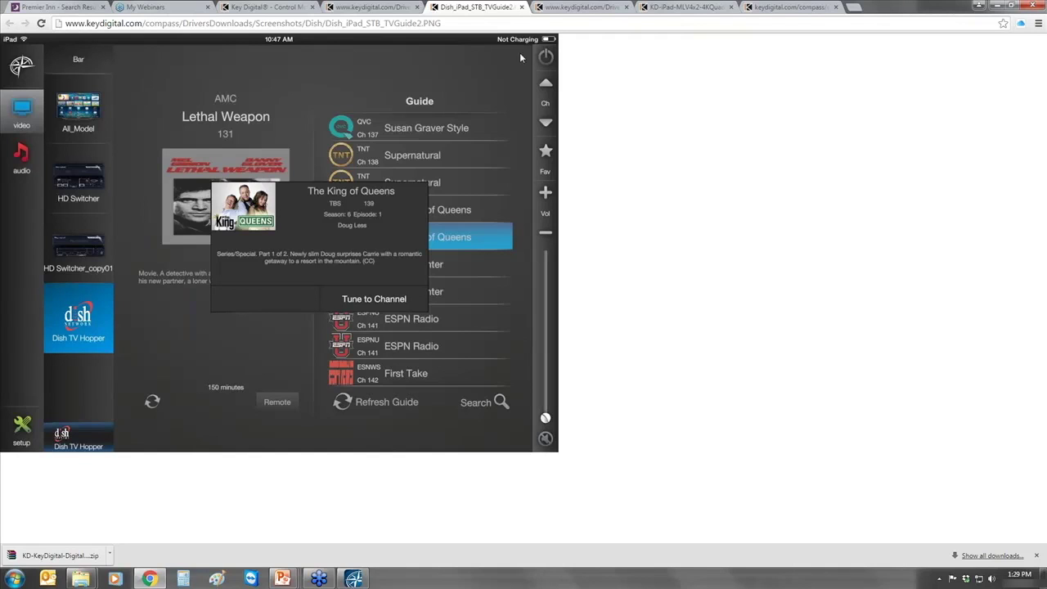
click(522, 8)
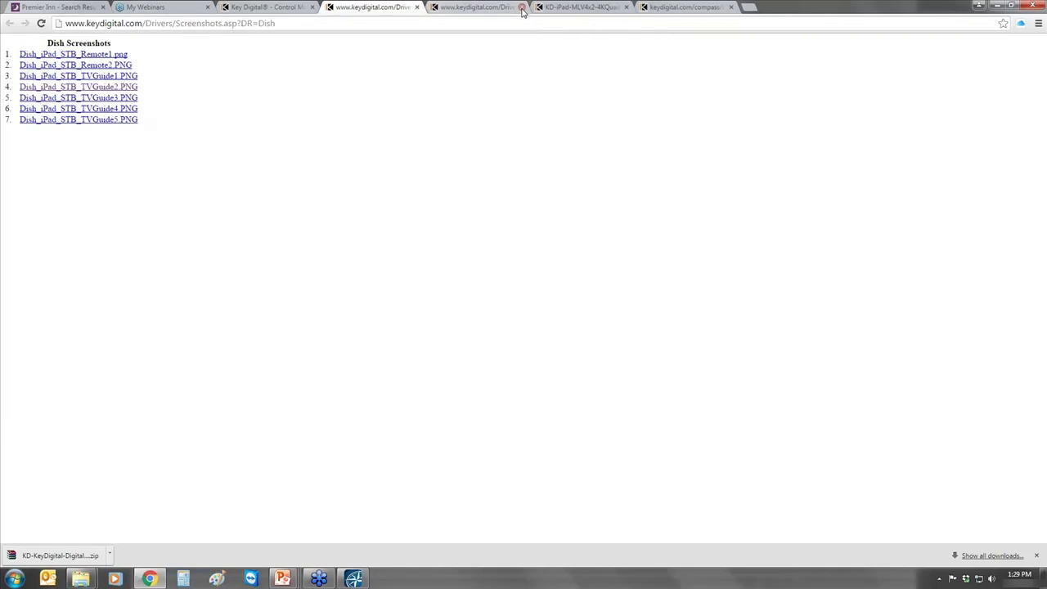
Switch back to Compass Navigator and save the Modular_Blast project
key(alt+Tab)
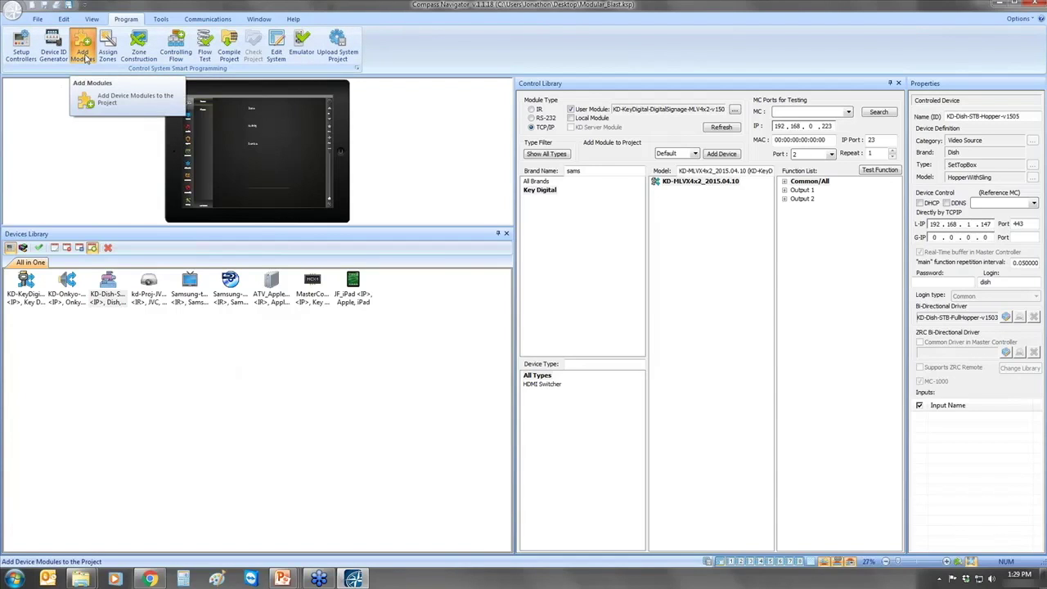
click(68, 7)
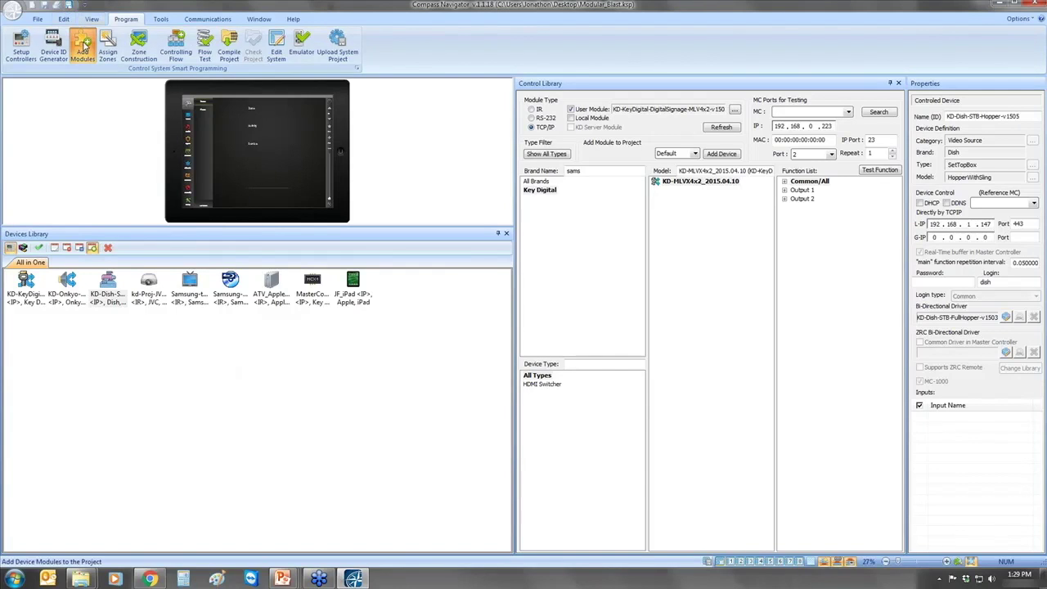
Open zone assignment, view the Compass Navigator - Modules slide in PowerPoint, and switch back to Compass Navigator
click(108, 49)
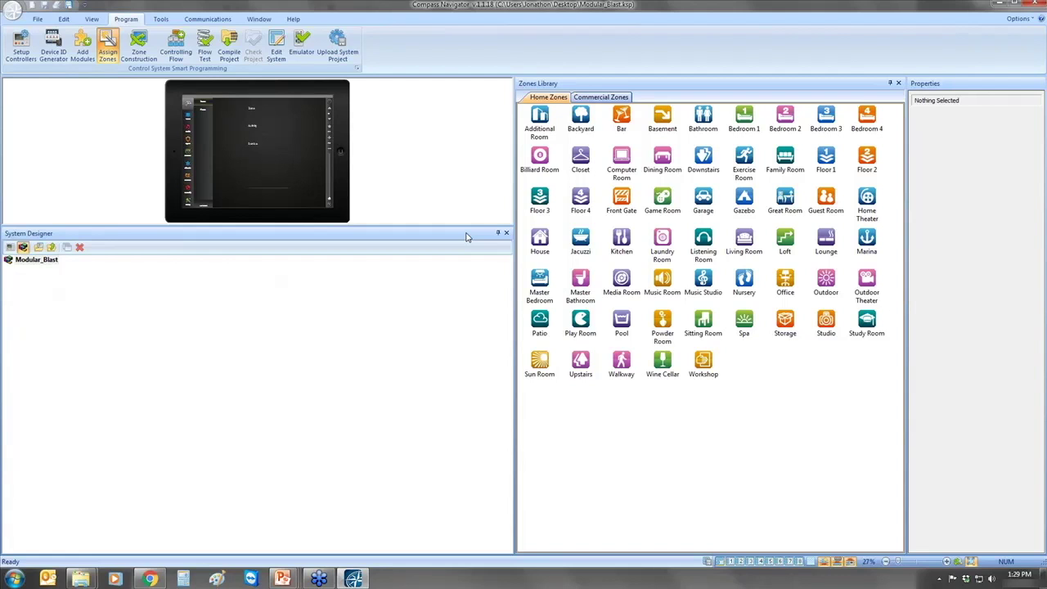
key(alt+Tab)
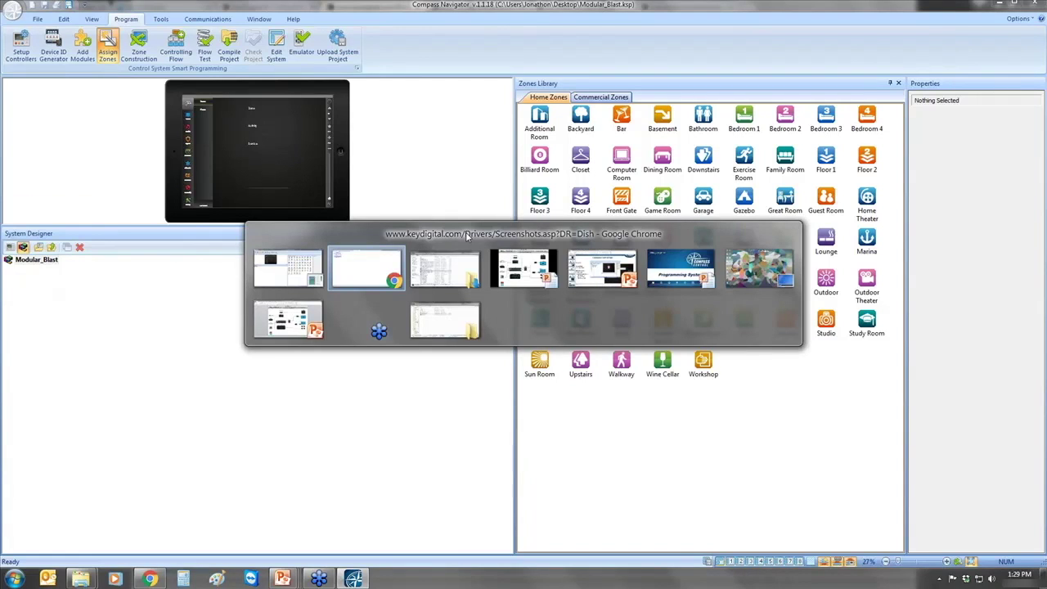
key(alt+Tab)
key(alt+Tab)
key(alt+Tab)
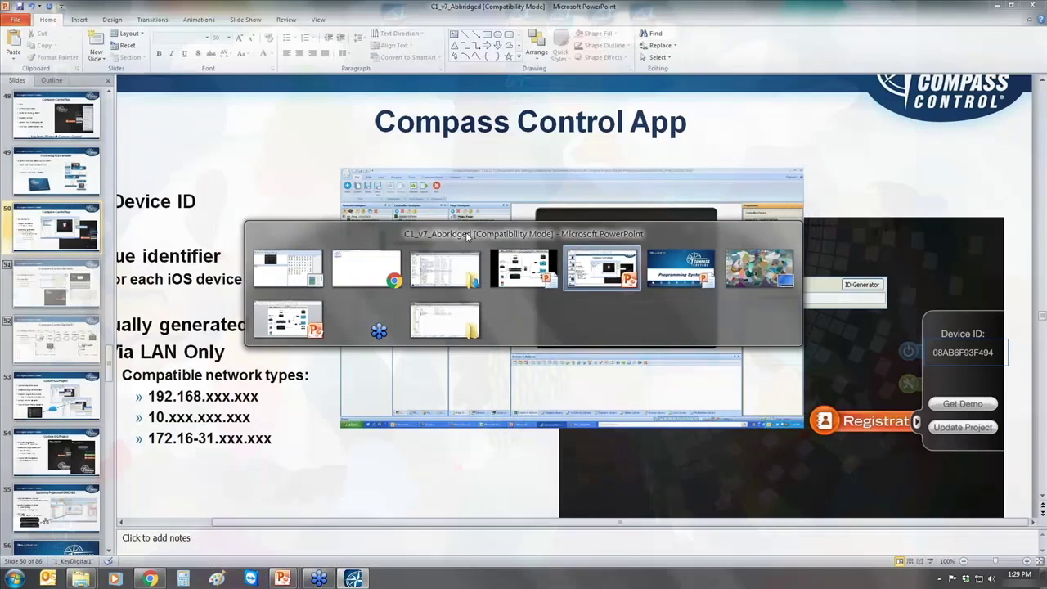
click(59, 187)
scroll(64, 213, up, 5)
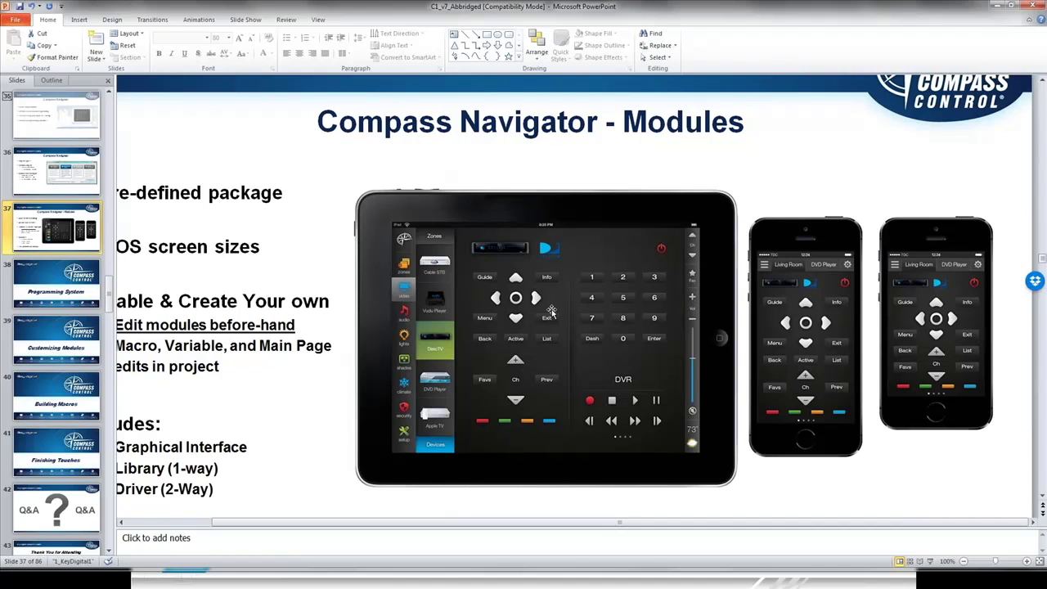
key(alt+Tab)
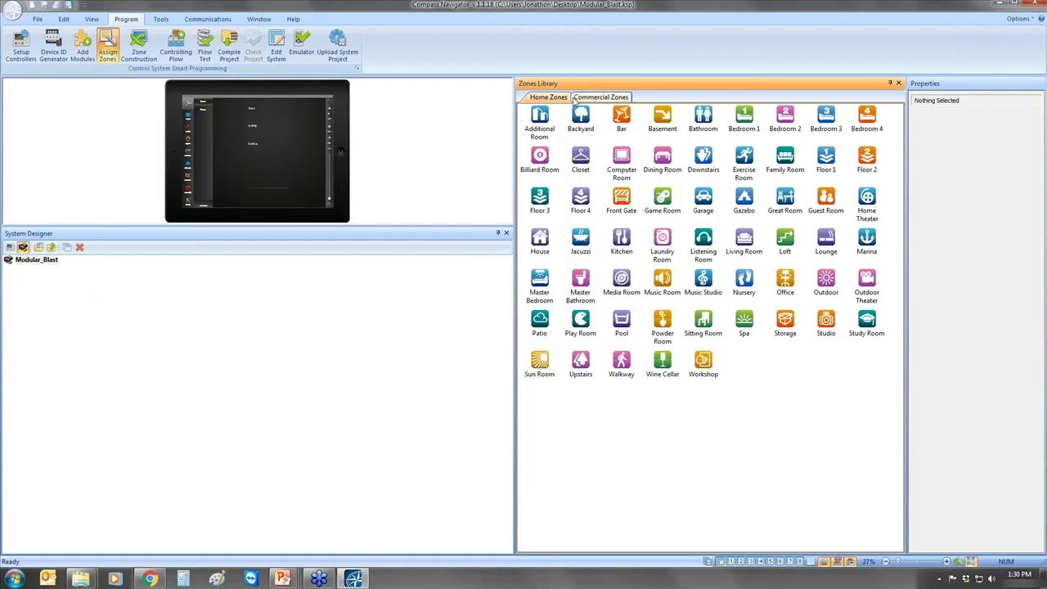
Add the Living Room and Home Theater zones from the Home Zones library to the Modular_Blast project
click(581, 99)
click(544, 99)
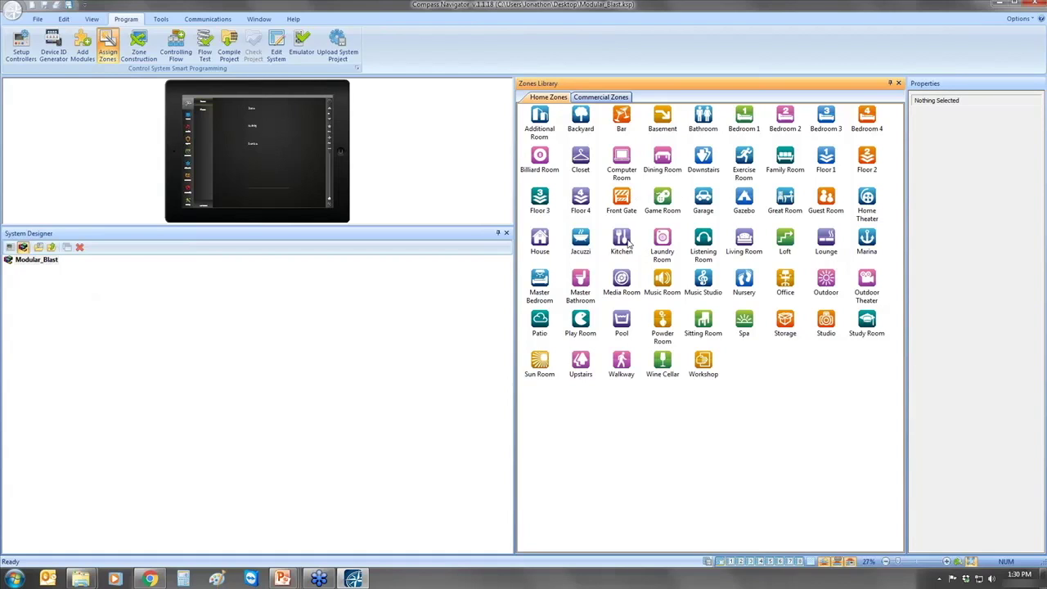
click(747, 239)
double_click(747, 239)
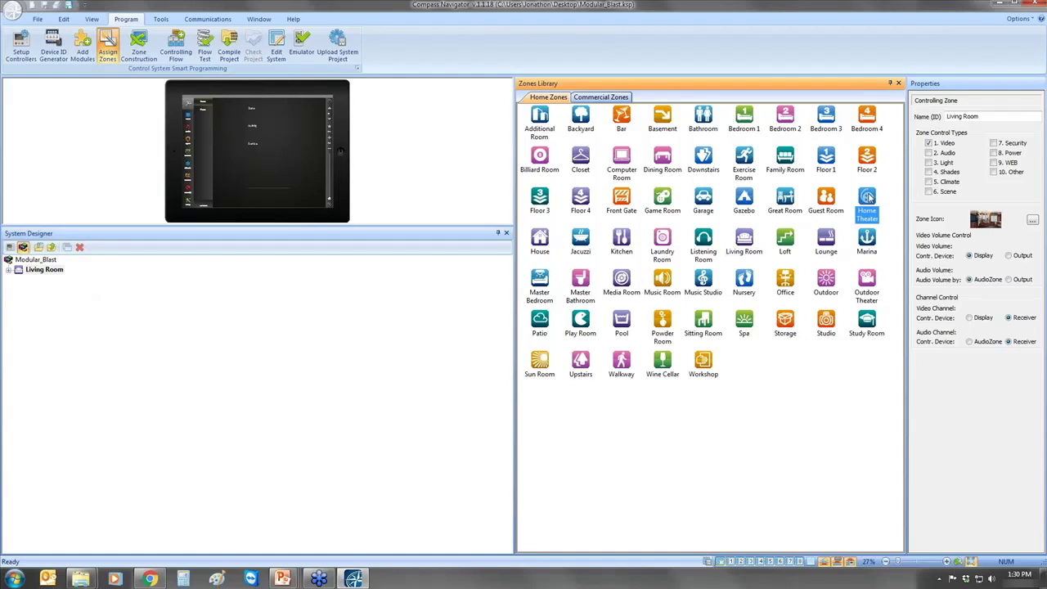
double_click(868, 198)
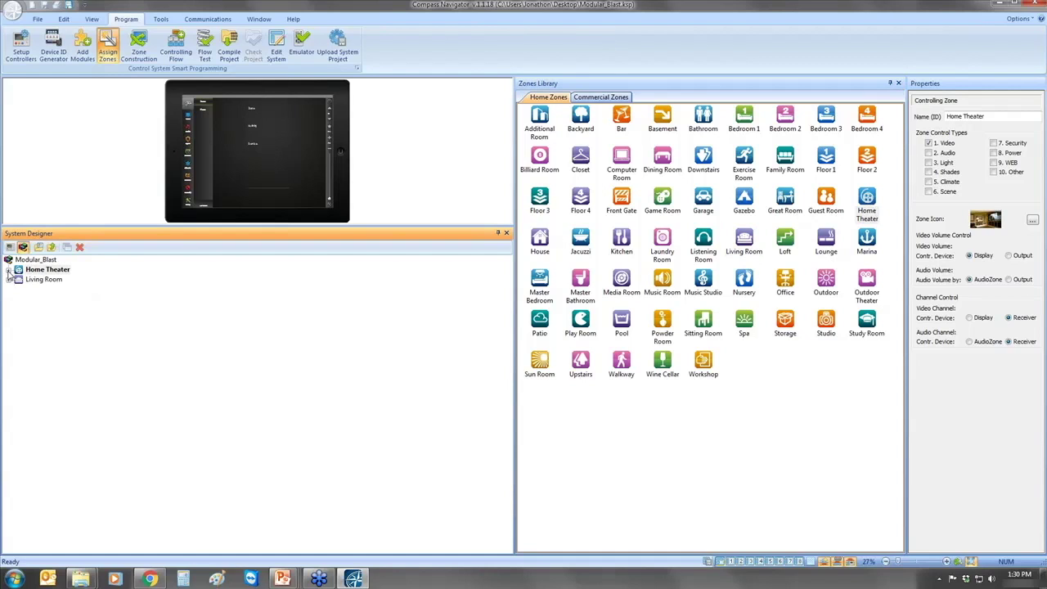
Reorder the project's zones so that Living Room comes before Home Theater
click(22, 280)
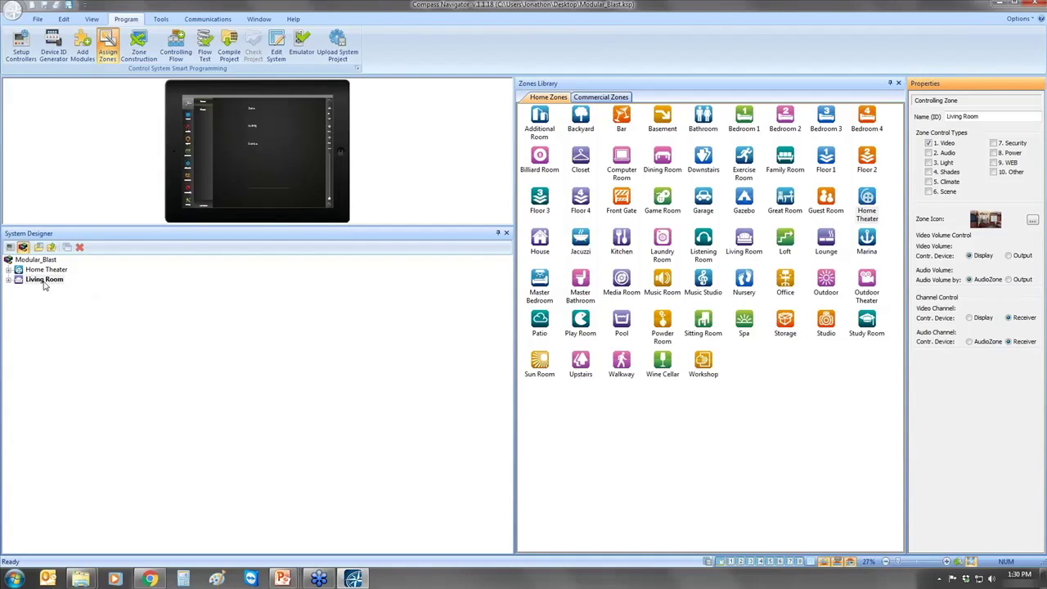
click(49, 271)
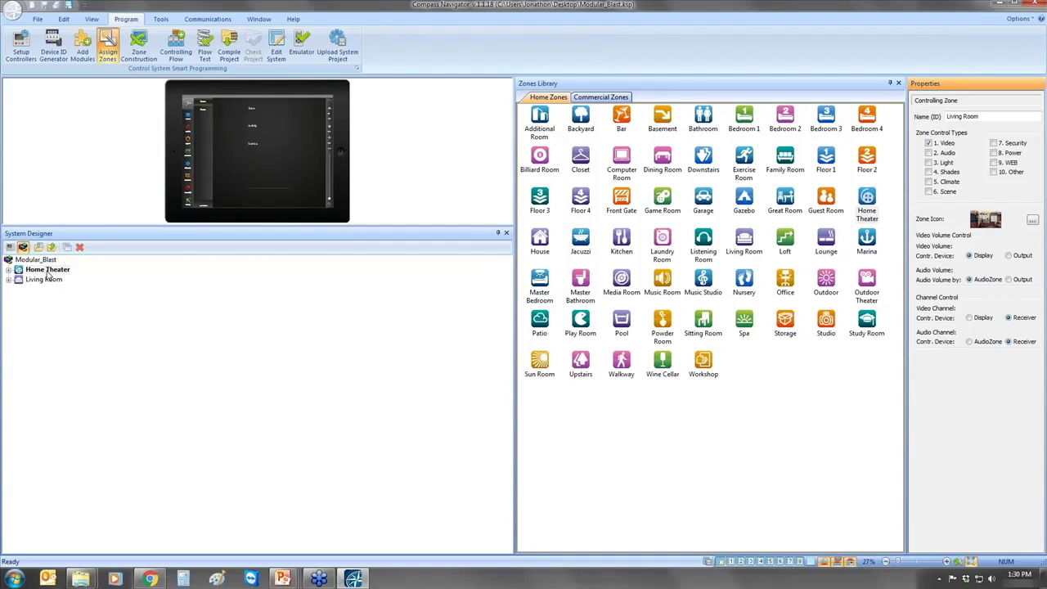
click(47, 281)
drag(35, 284, 39, 268)
click(42, 280)
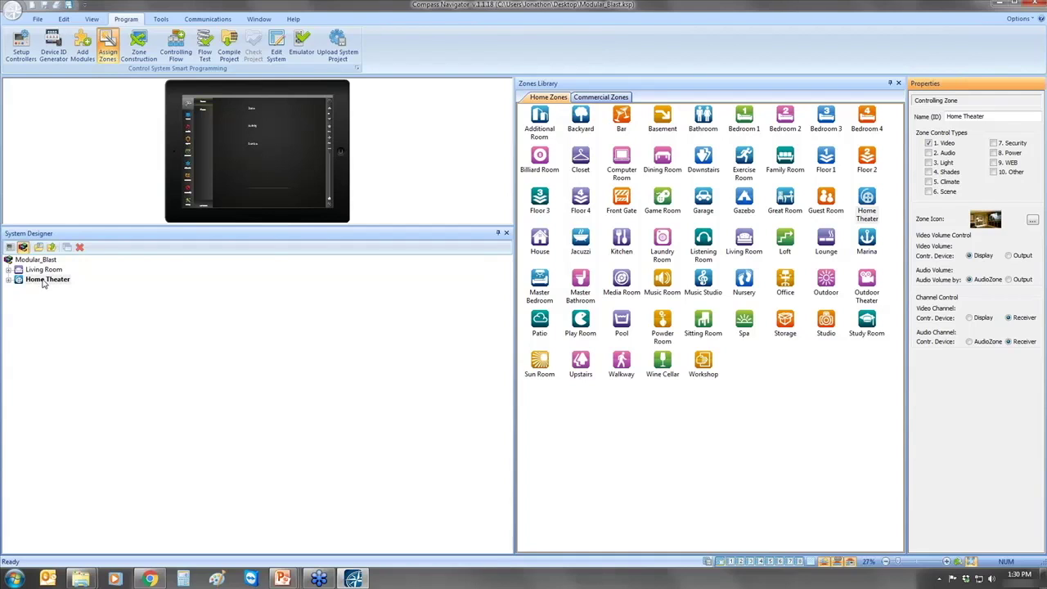
Switch to the PowerPoint system diagram, examine the Living Room and Theater connections, and return to Compass Navigator
key(alt+Tab)
key(alt+Tab)
key(alt+Tab)
key(alt+Tab)
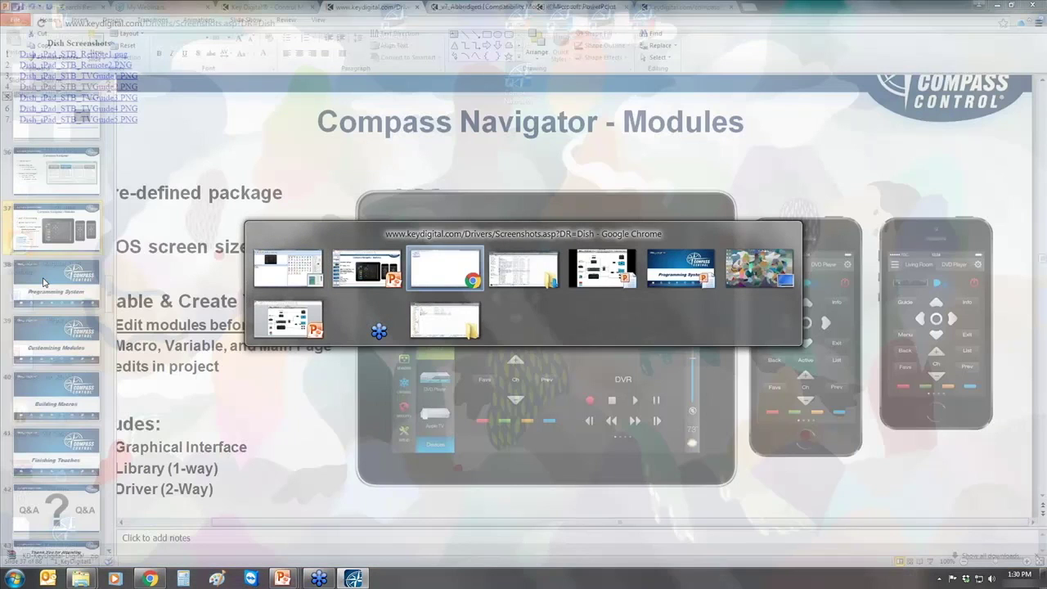
key(Right)
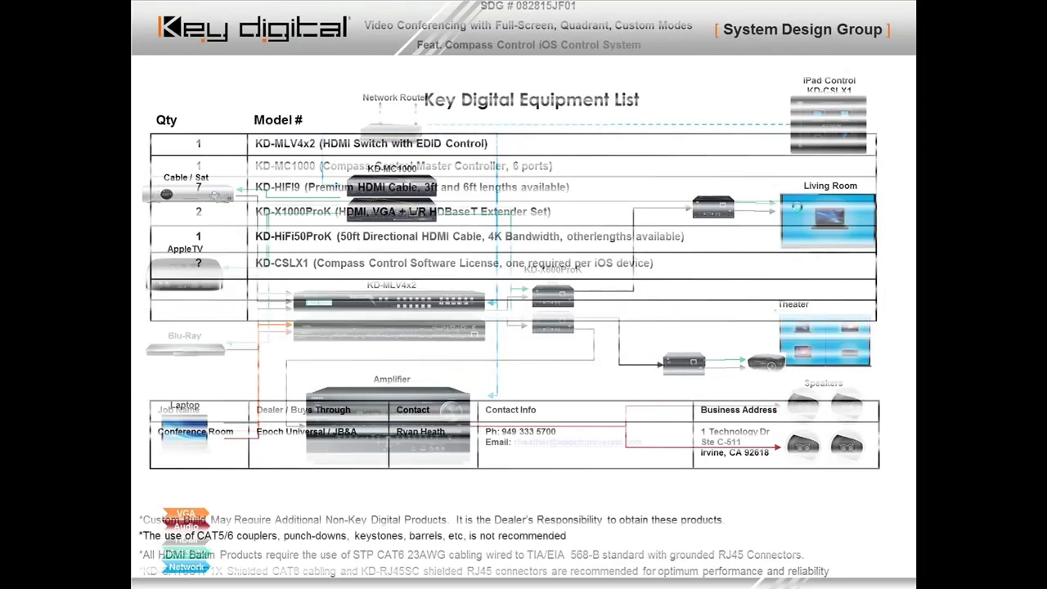
key(Left)
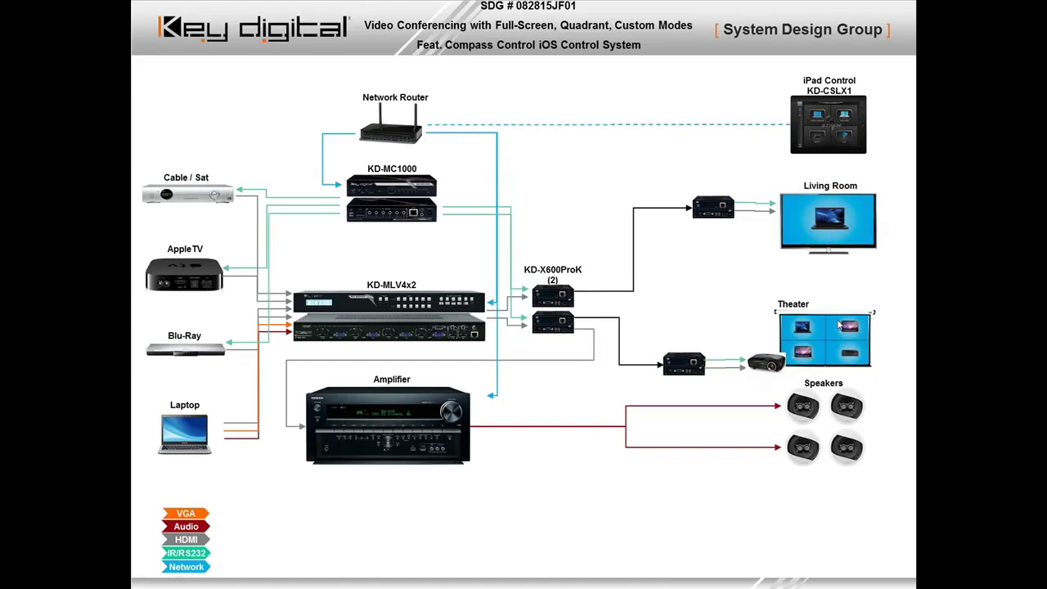
key(alt+Tab)
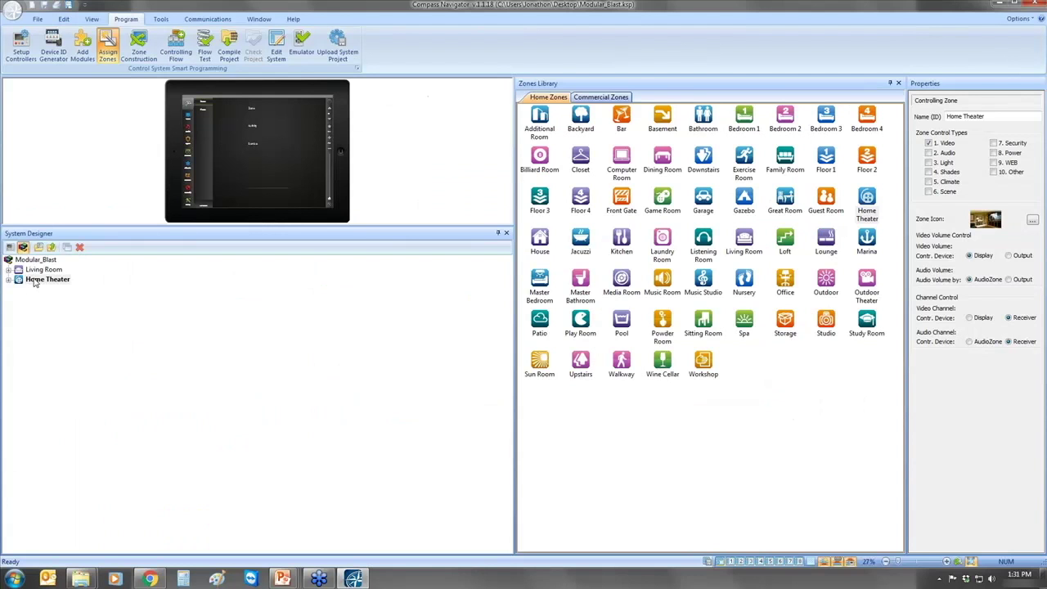
Expand both zones in the System Designer and enable the Audio control type for the Home Theater zone
click(8, 269)
click(9, 288)
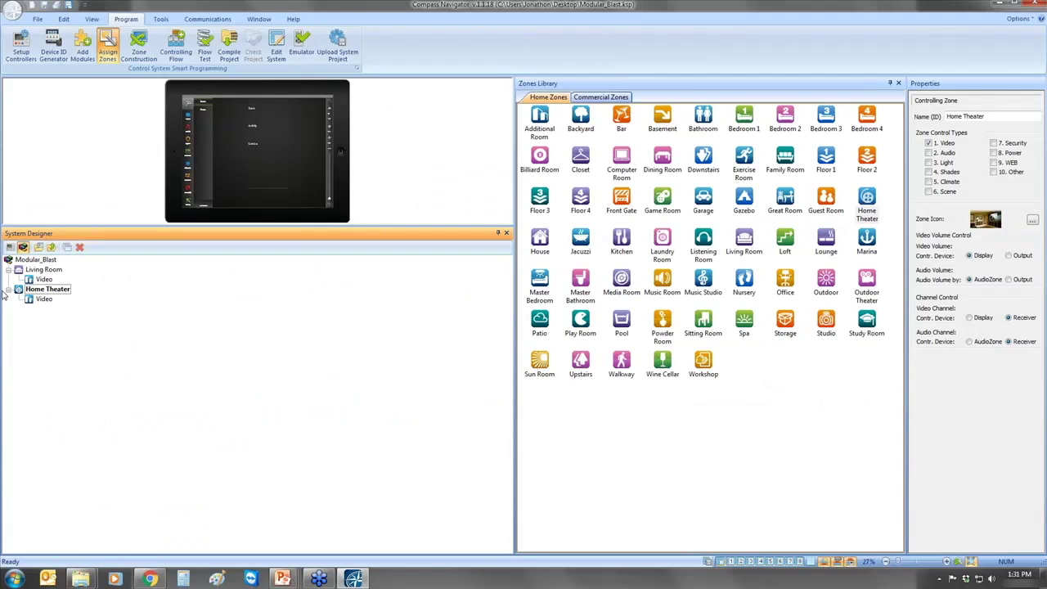
click(44, 270)
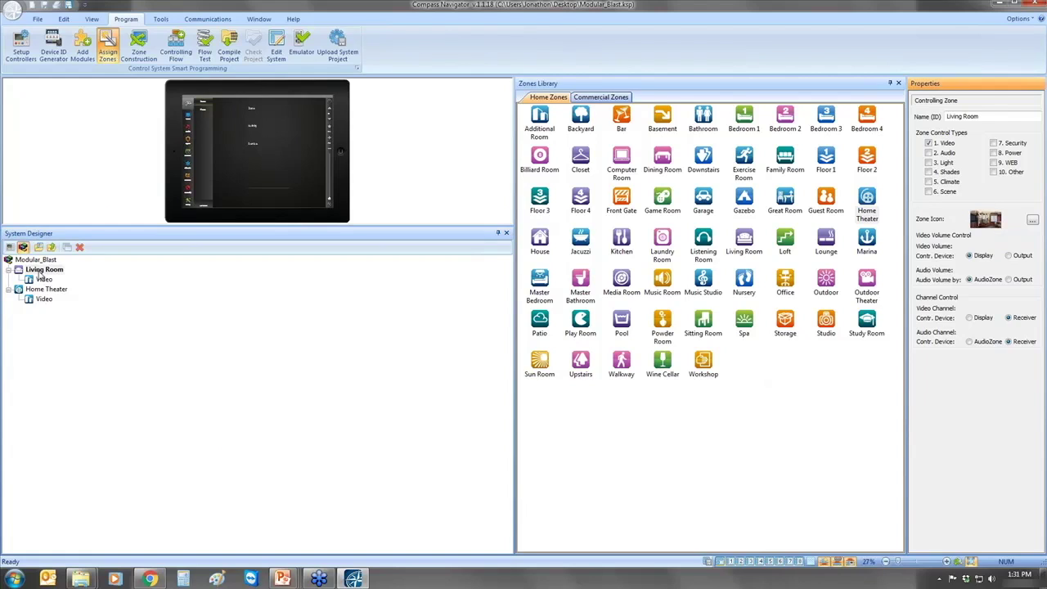
click(46, 291)
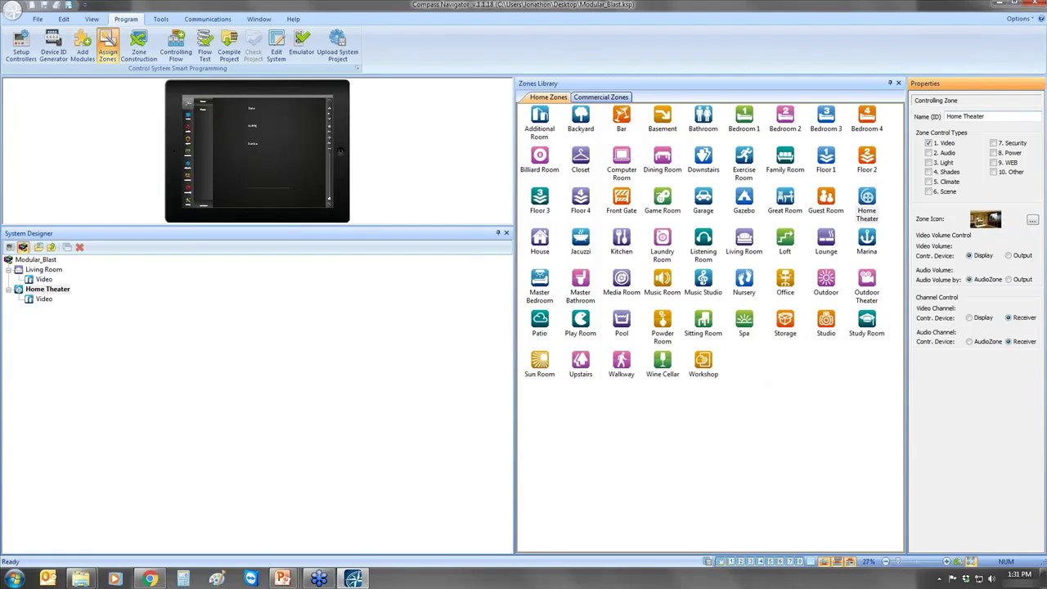
click(929, 153)
click(39, 271)
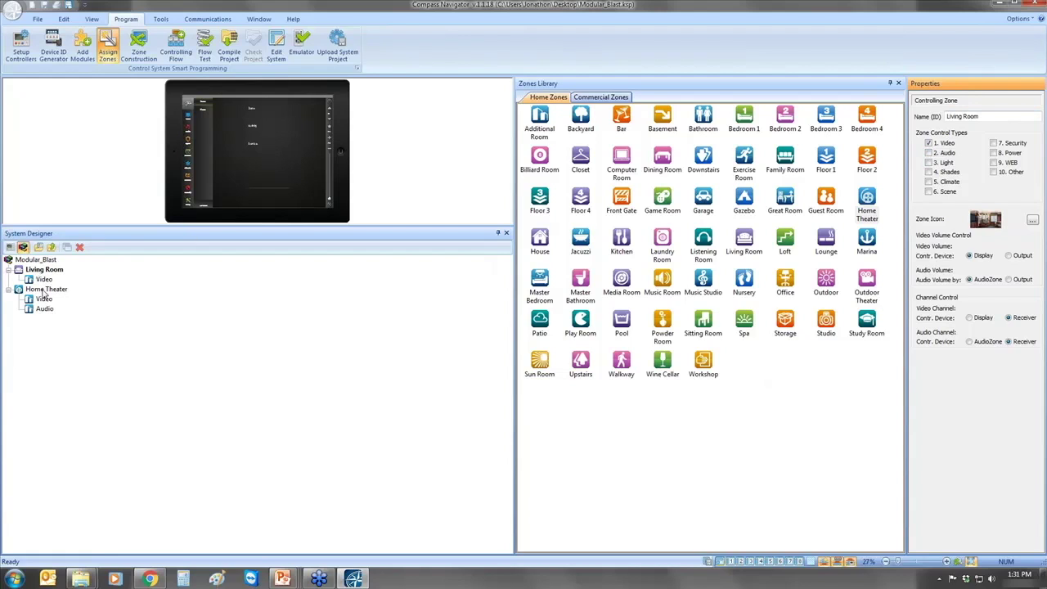
click(45, 290)
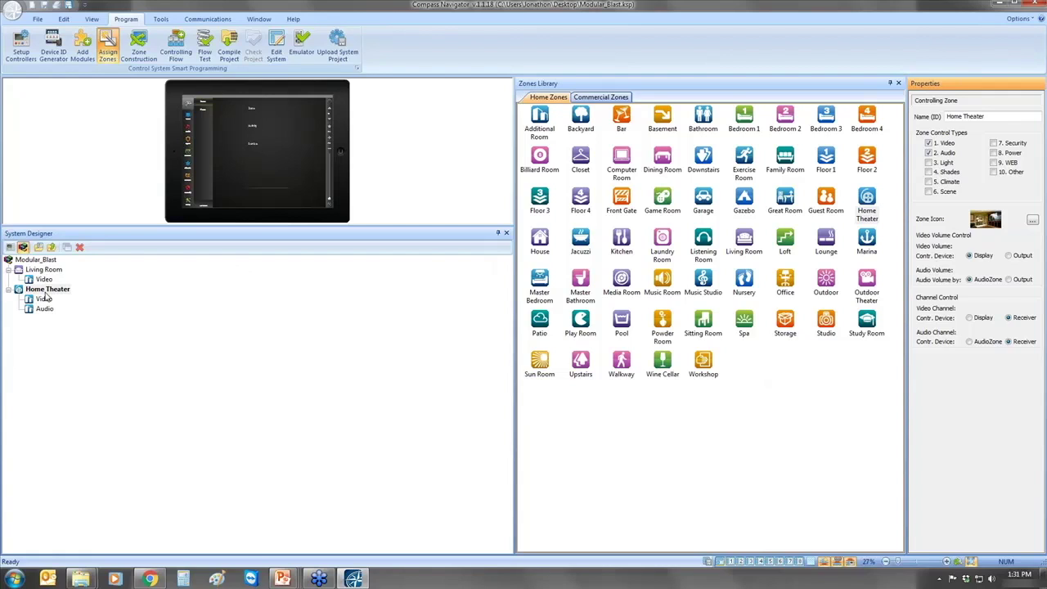
Start zone construction and assign the Samsung All_Model television to the Living Room's Video control
click(139, 38)
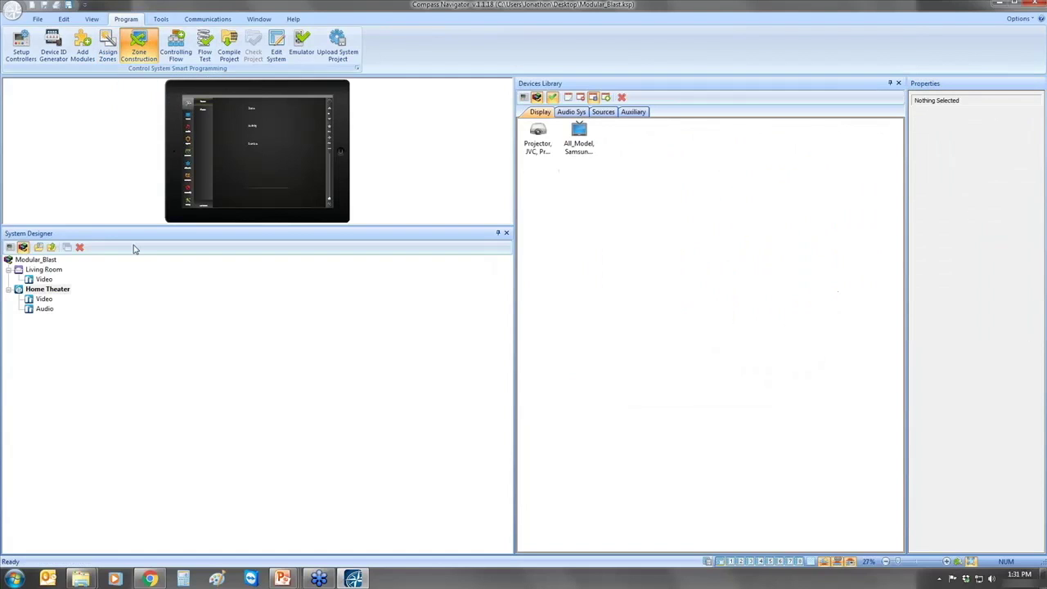
click(577, 138)
drag(577, 138, 49, 281)
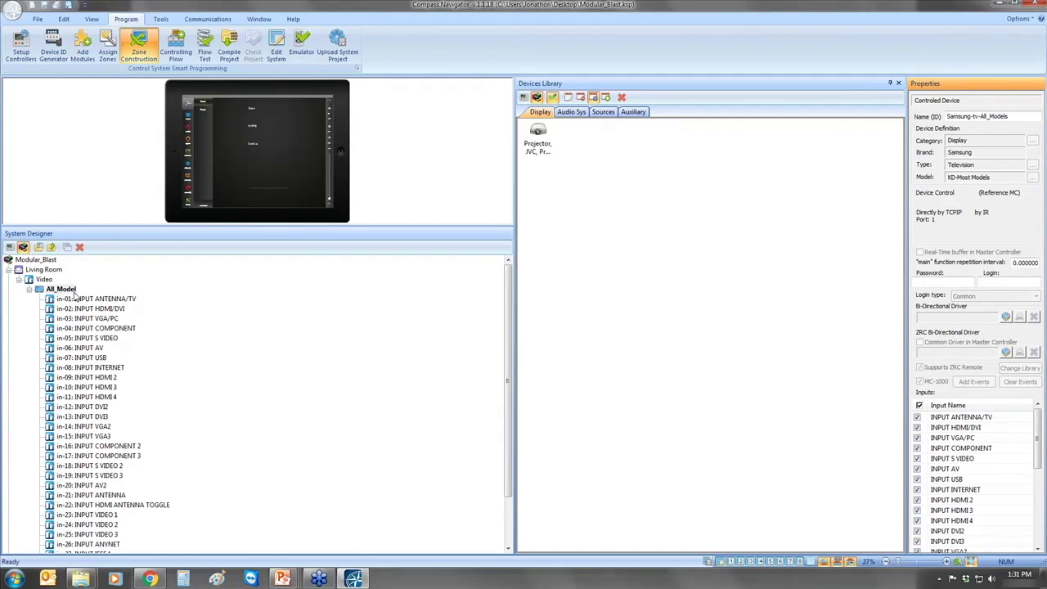
Rename the Living Room's Samsung television device to Liv_TV
drag(1032, 116, 861, 110)
text(Liv)
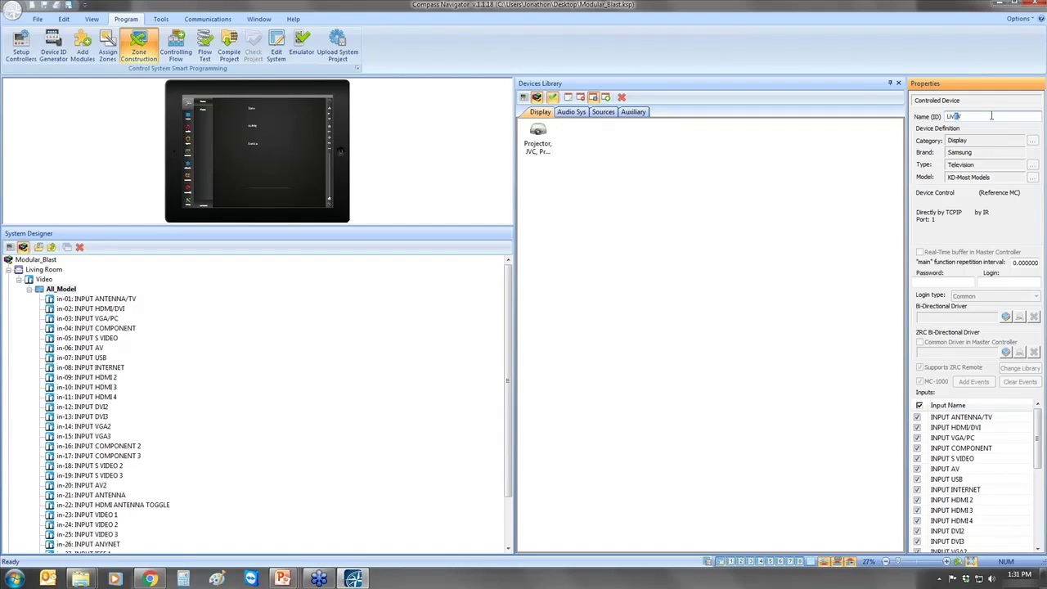
click(961, 116)
text(_)
click(97, 302)
double_click(971, 116)
Assign the KD-KeyDigital-DigitalSignage-MLV4x2-v1505 <1> source to the Living Room television's in-02: INPUT HDMI/DVI
click(605, 113)
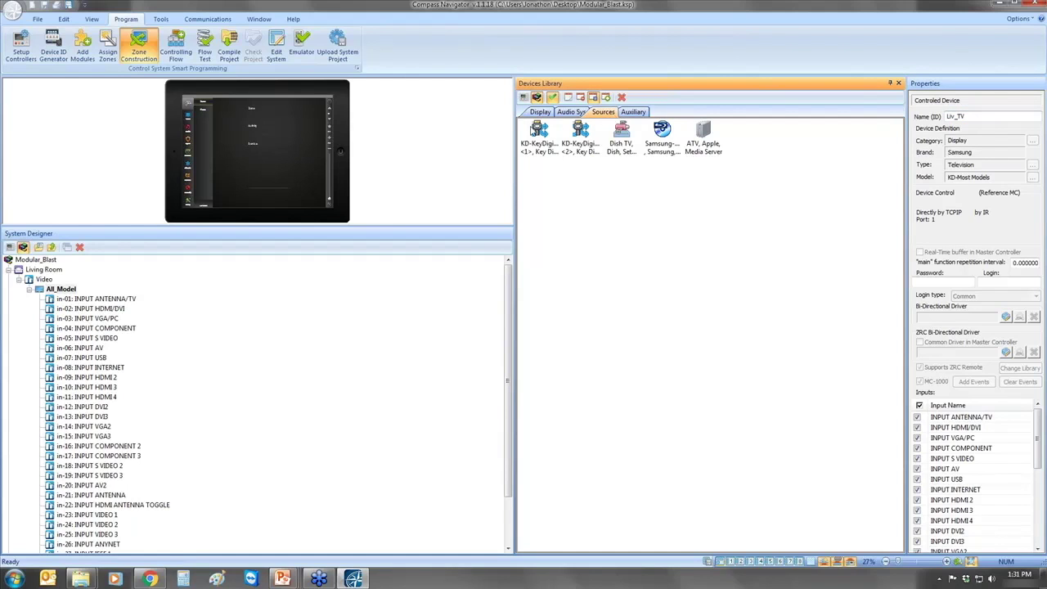
click(538, 130)
click(604, 112)
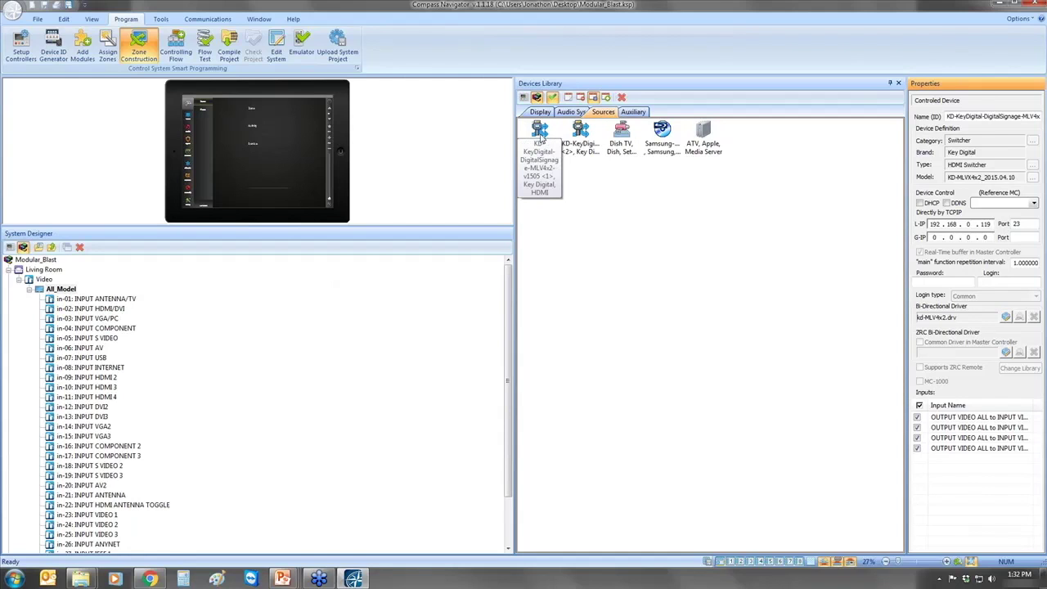
drag(542, 133, 104, 312)
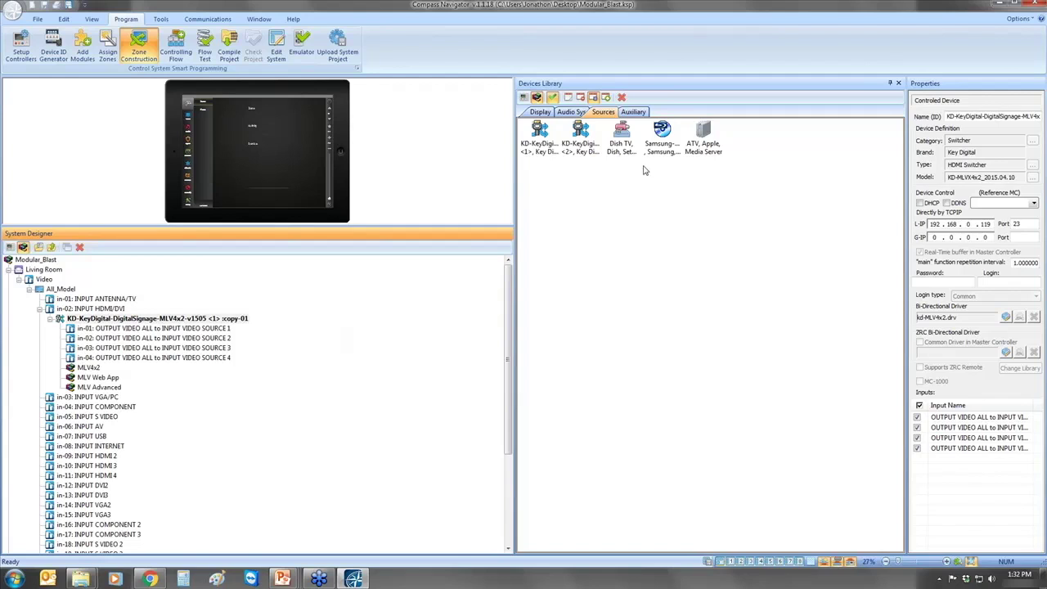
Assign Dish TV to the MLV4x2 switcher's input in-01, ATV to in-02 and the Samsung Blu-ray player to in-03
drag(622, 131, 202, 333)
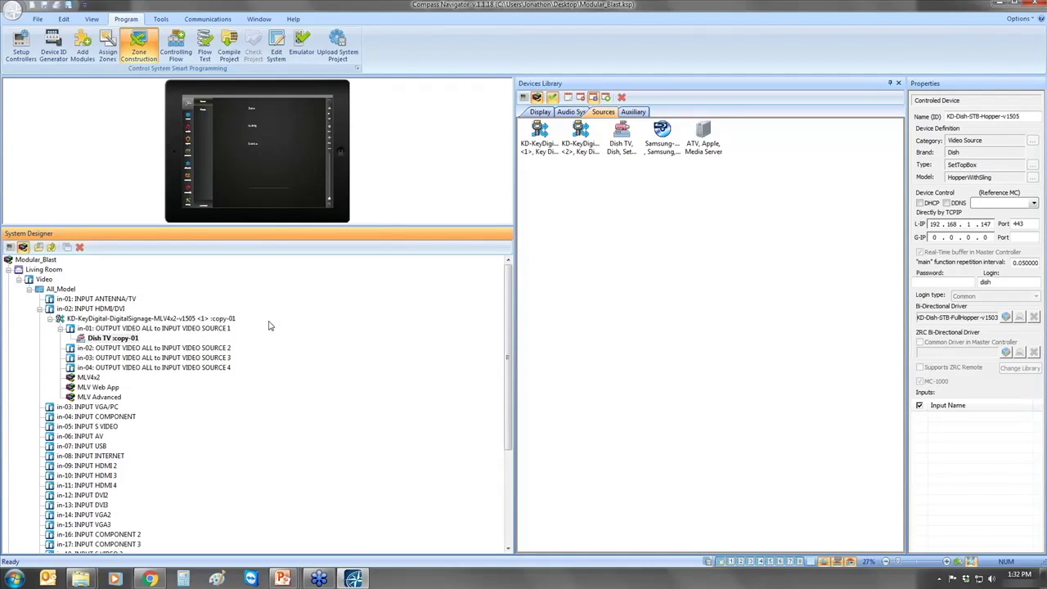
drag(704, 140, 204, 350)
drag(662, 136, 224, 369)
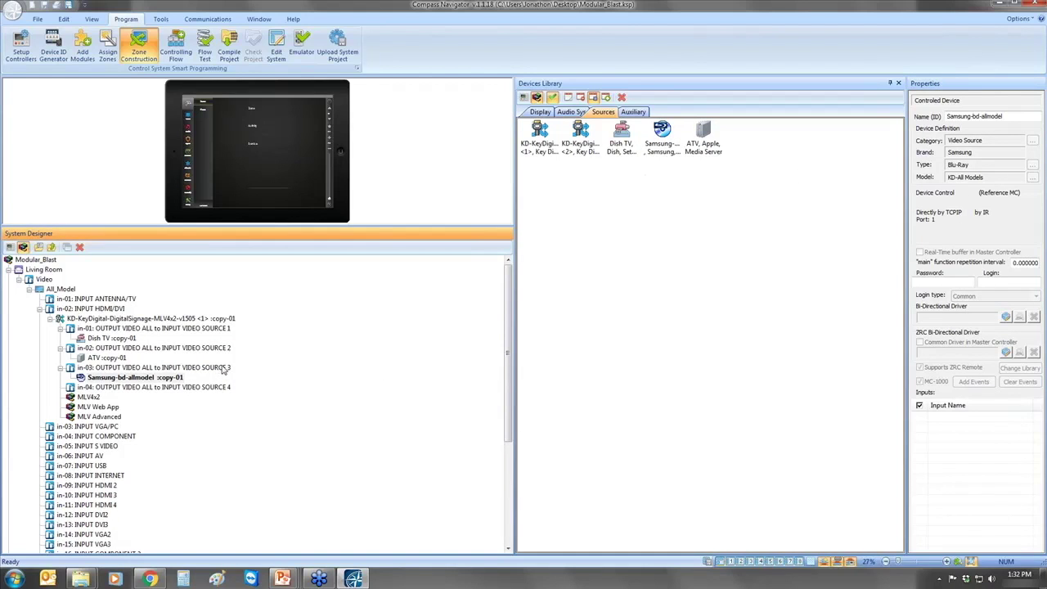
Check the remaining source in the MLV_Onkyo PowerPoint system diagram and return to Compass Navigator
mouse_move(280, 581)
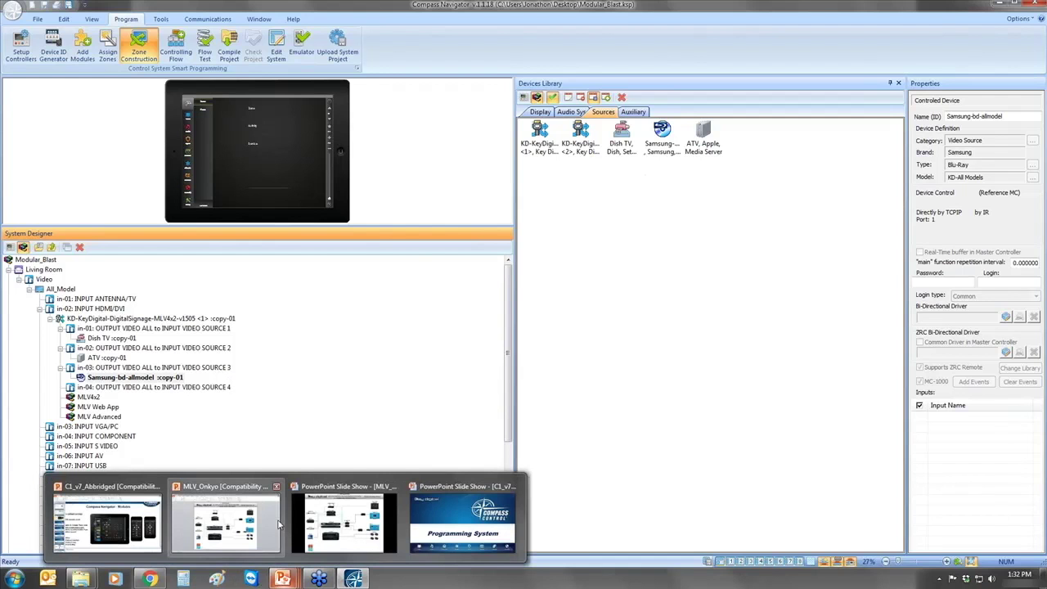
click(245, 531)
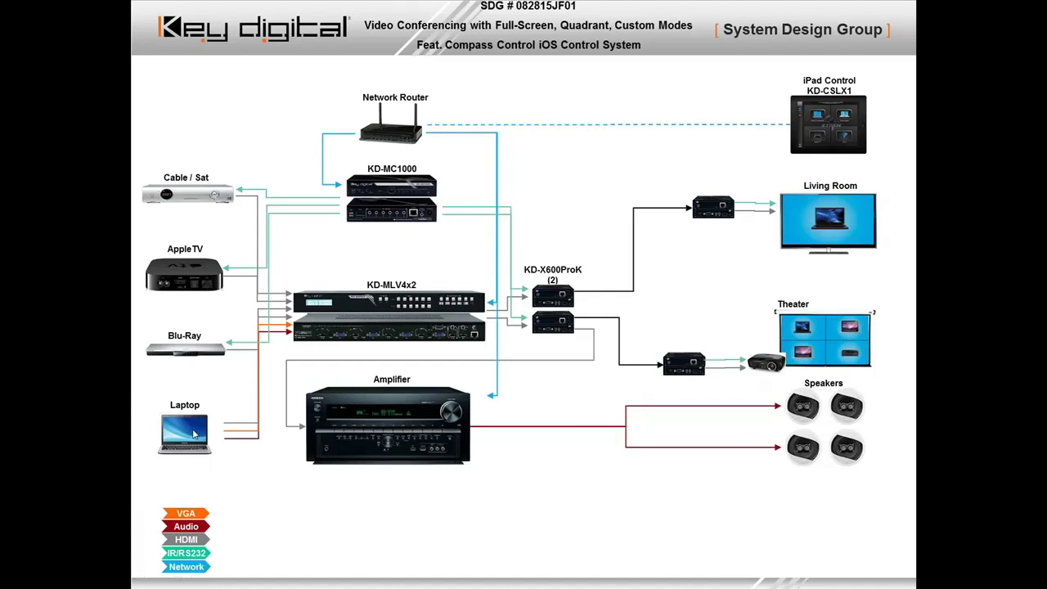
key(alt+Tab)
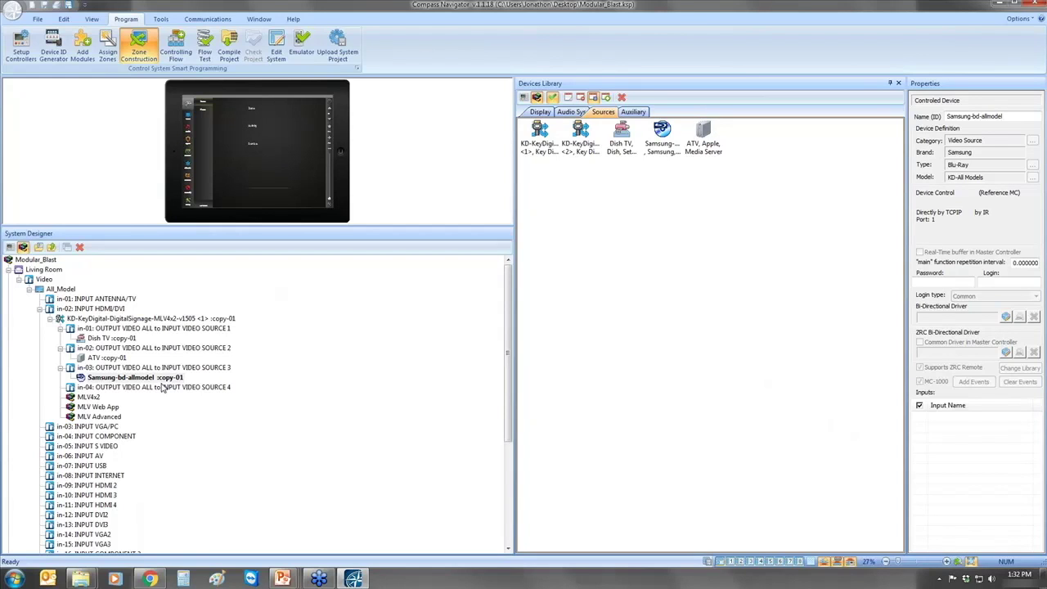
Add the Laptop module of the Empty brand from the local IR module library to the project
click(81, 52)
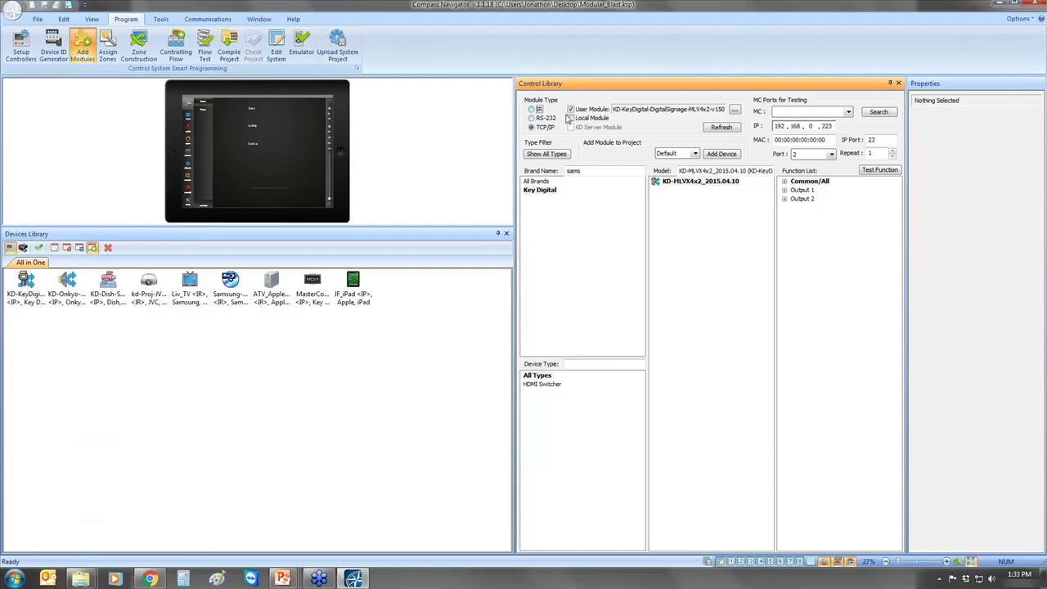
click(570, 118)
click(542, 111)
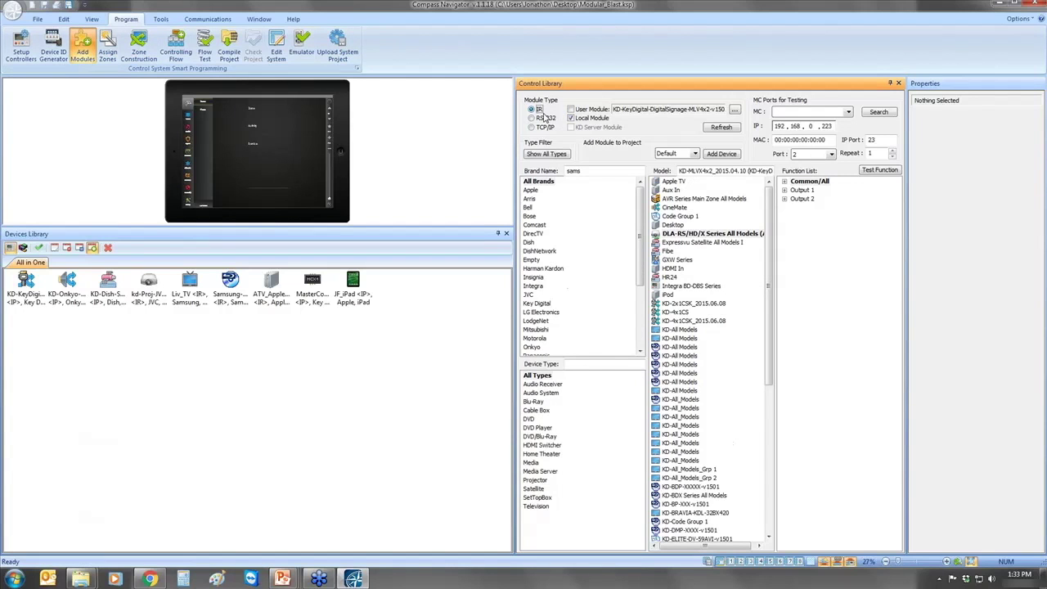
click(534, 260)
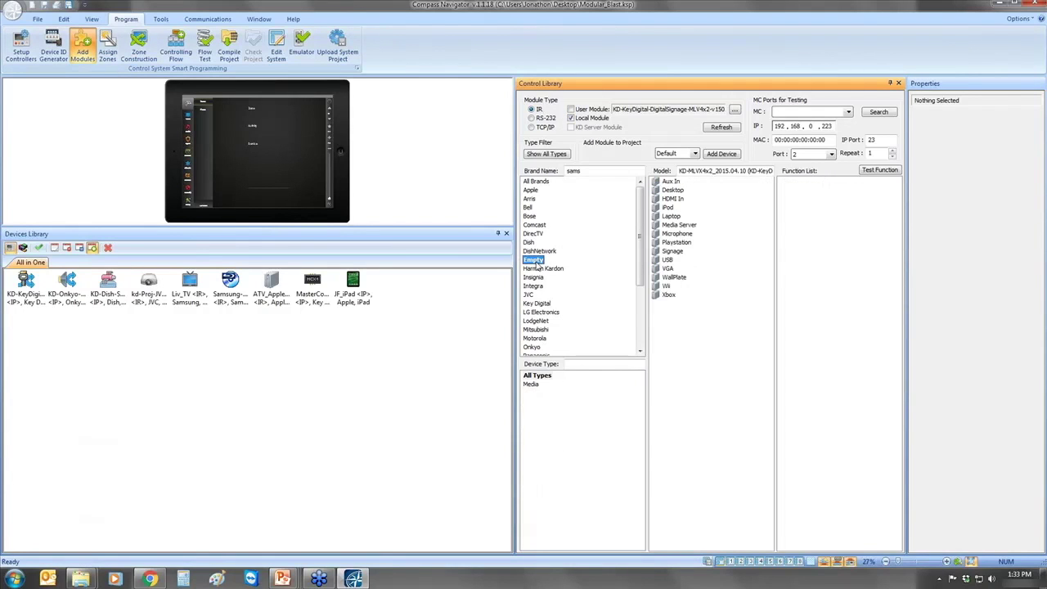
click(671, 217)
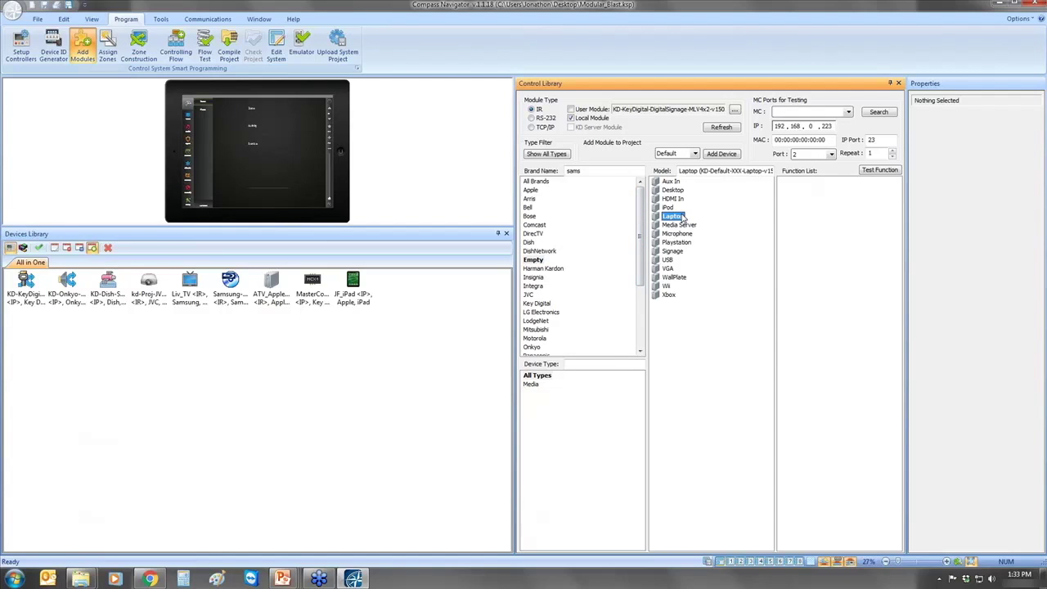
click(721, 154)
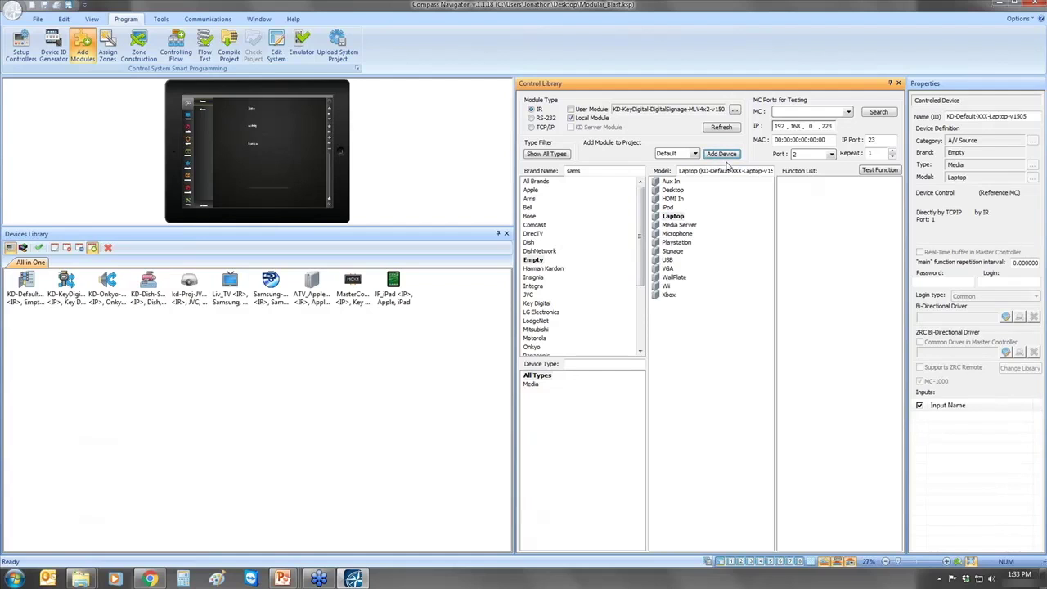
Assign the Laptop source to in-04 of the Living Room's MLV4x2 switcher in Zone Construction
click(150, 49)
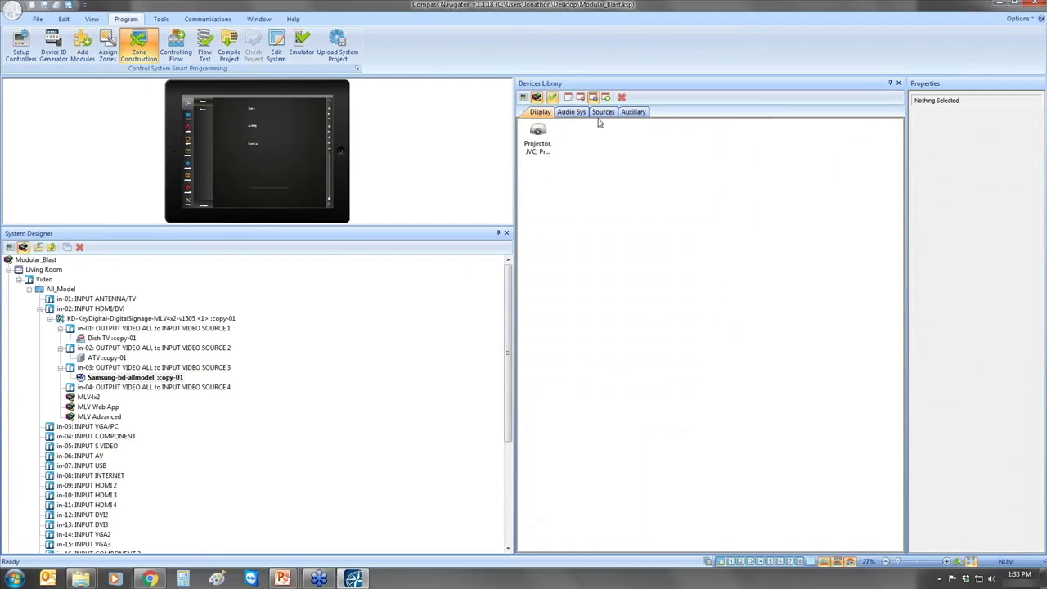
click(603, 112)
click(533, 145)
drag(530, 147, 172, 386)
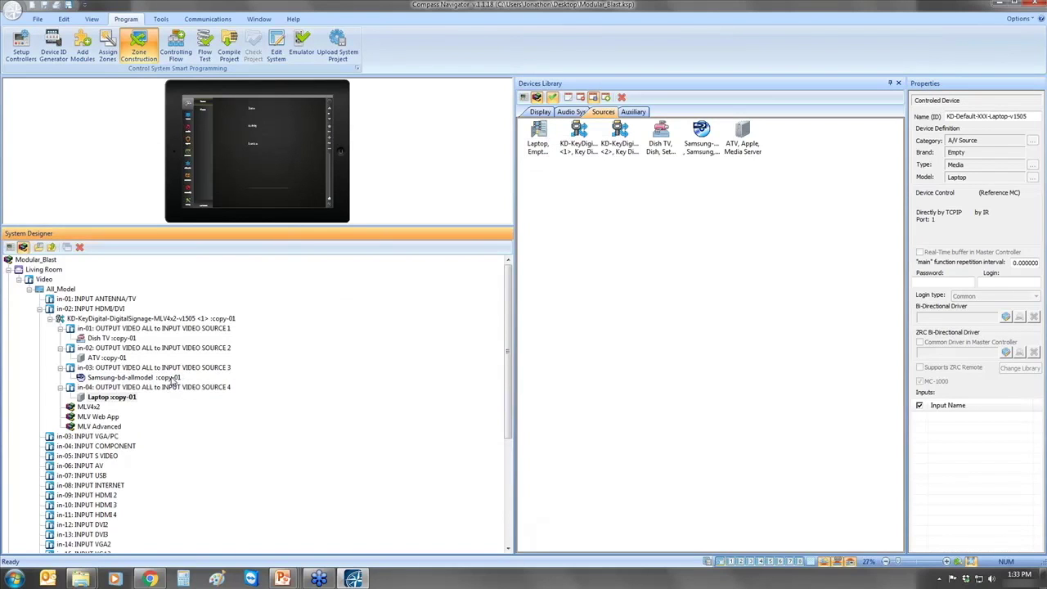
Assign the JVC projector as the display for the Home Theater zone's Video branch
click(19, 280)
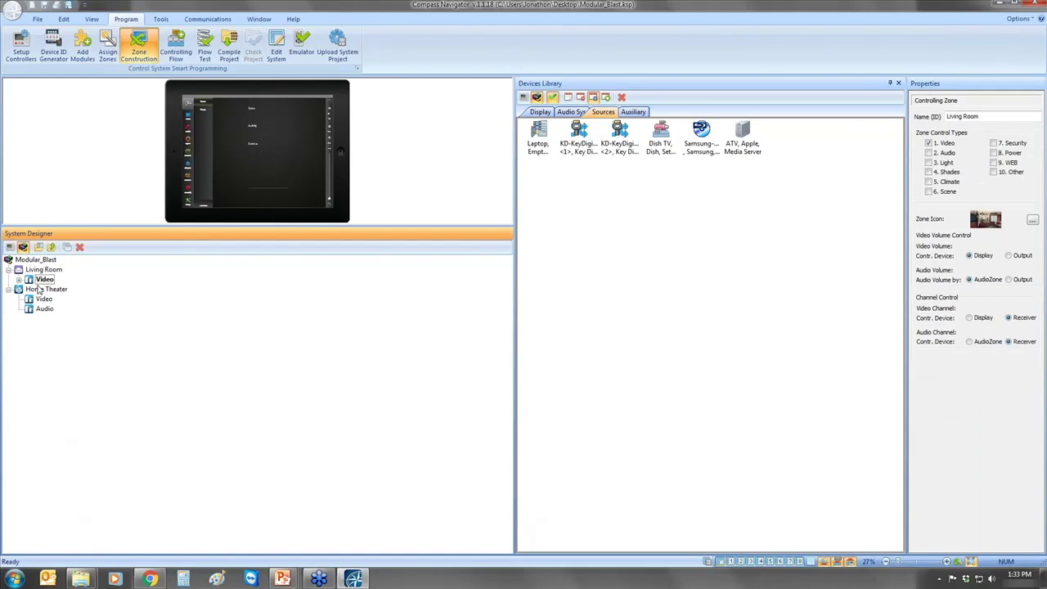
click(38, 290)
click(44, 299)
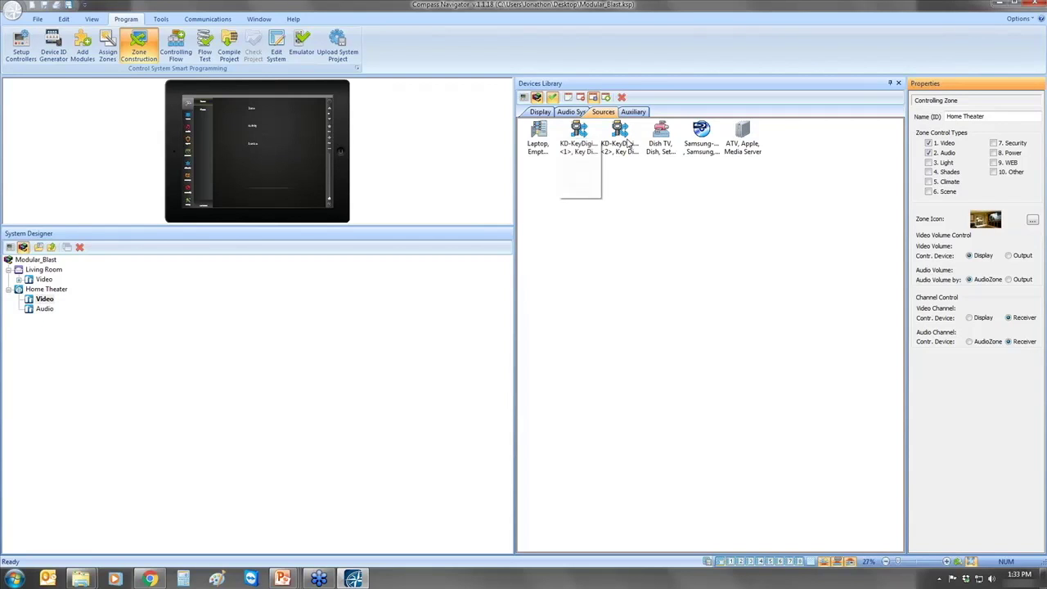
click(540, 111)
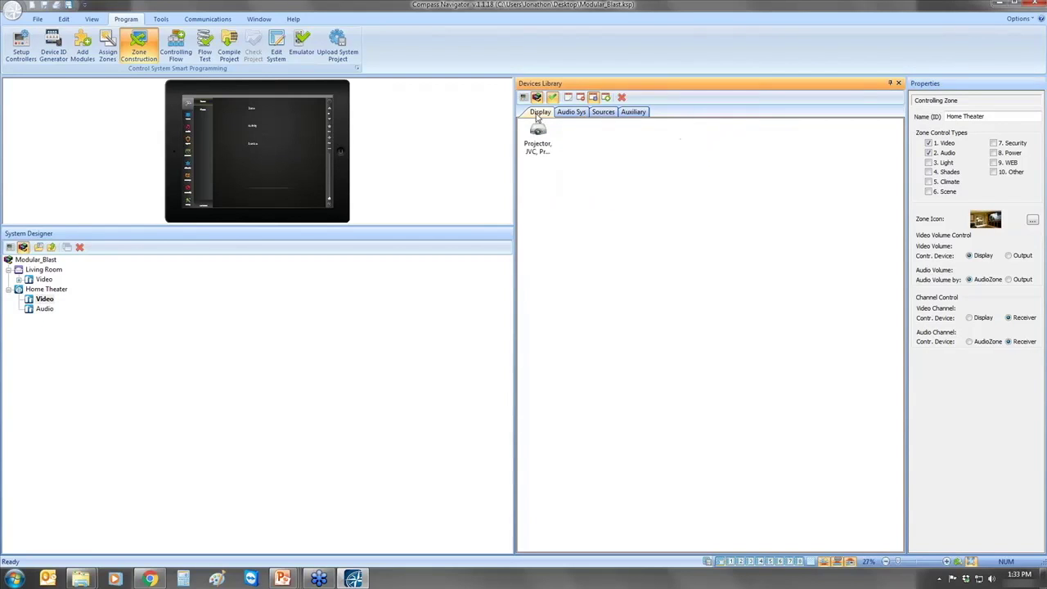
drag(538, 133, 45, 299)
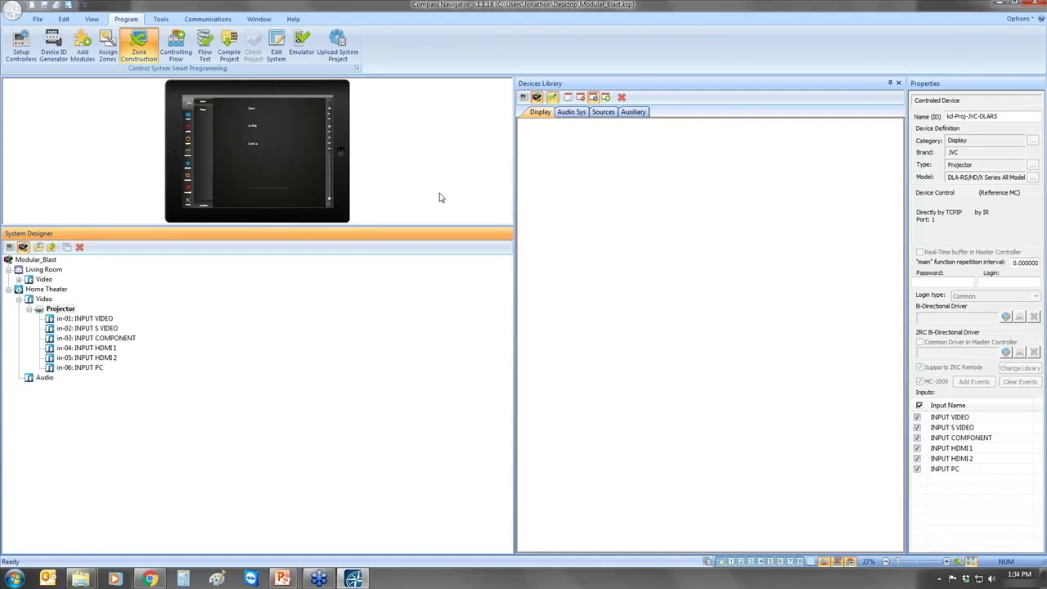
Assign the Onkyo AVR <1> to the projector's in-04: INPUT HDMI1 and the MLV4x2 <2> switcher to the receiver's in-02: VIDEO2 - CBL/SAT
click(603, 112)
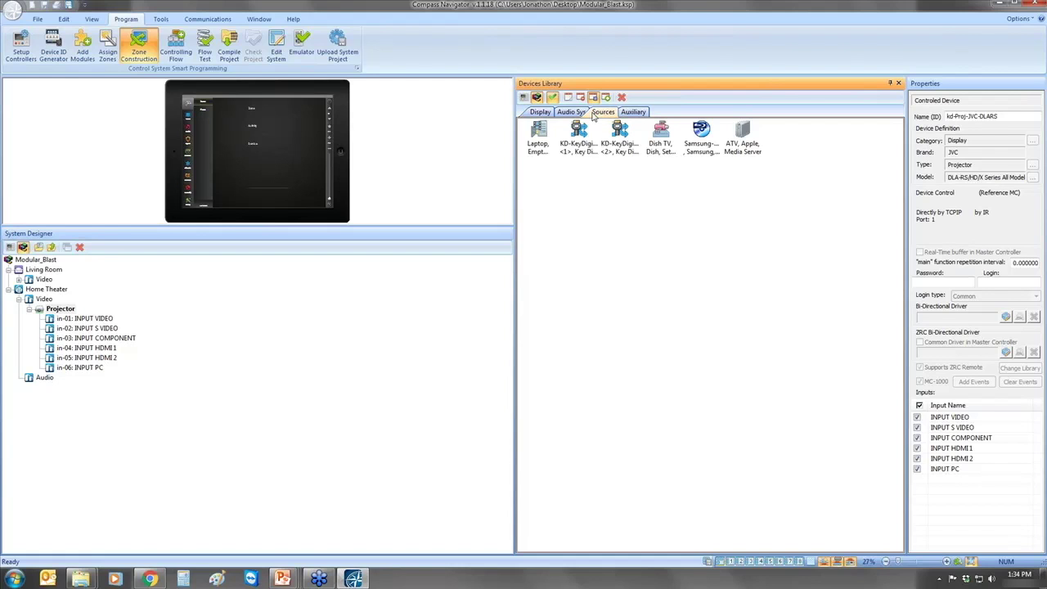
click(576, 113)
click(539, 134)
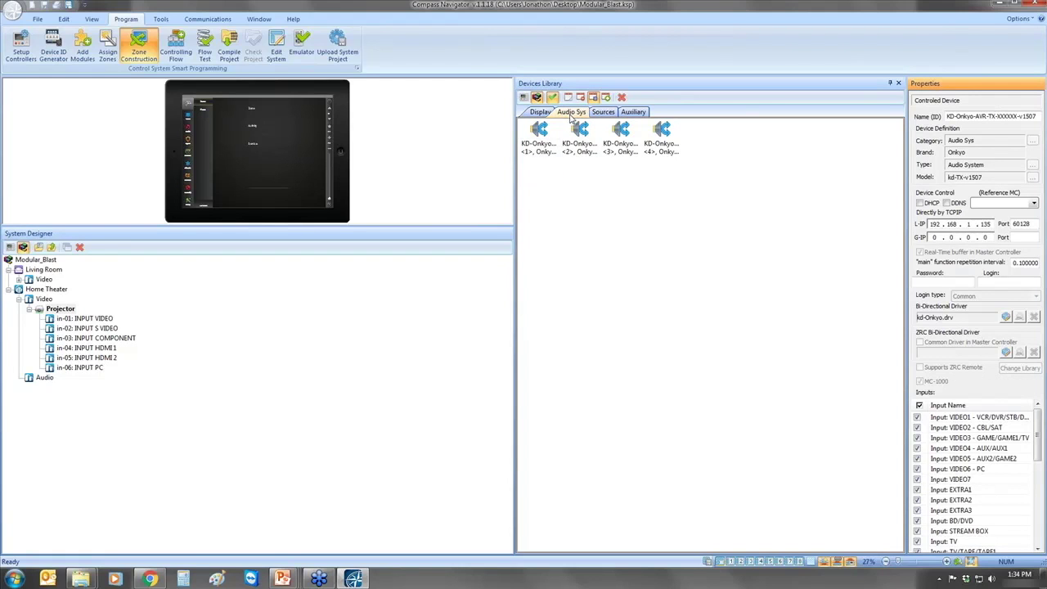
drag(539, 133, 103, 350)
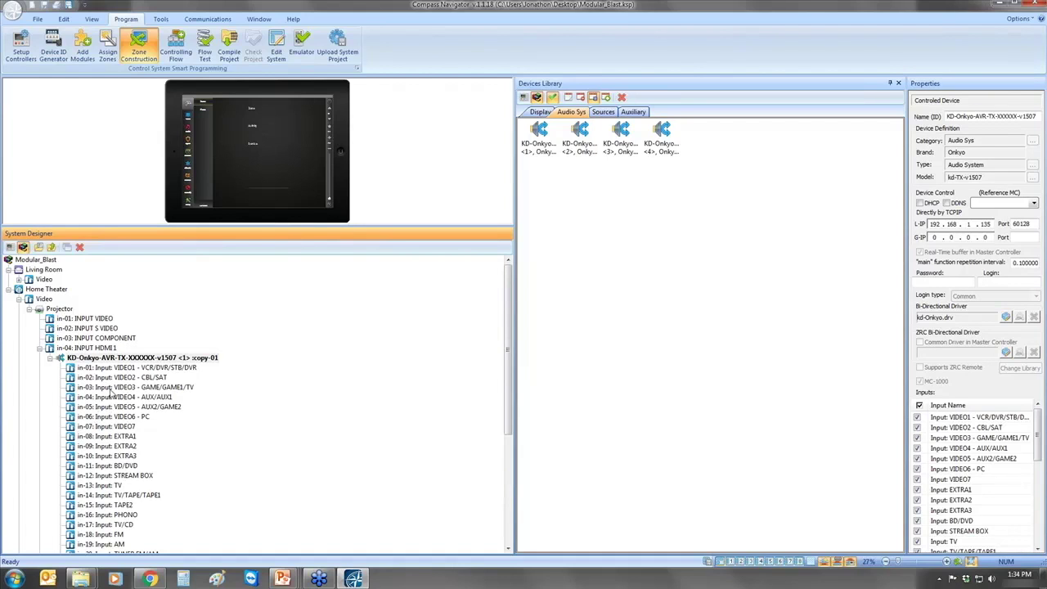
click(603, 112)
drag(619, 132, 153, 387)
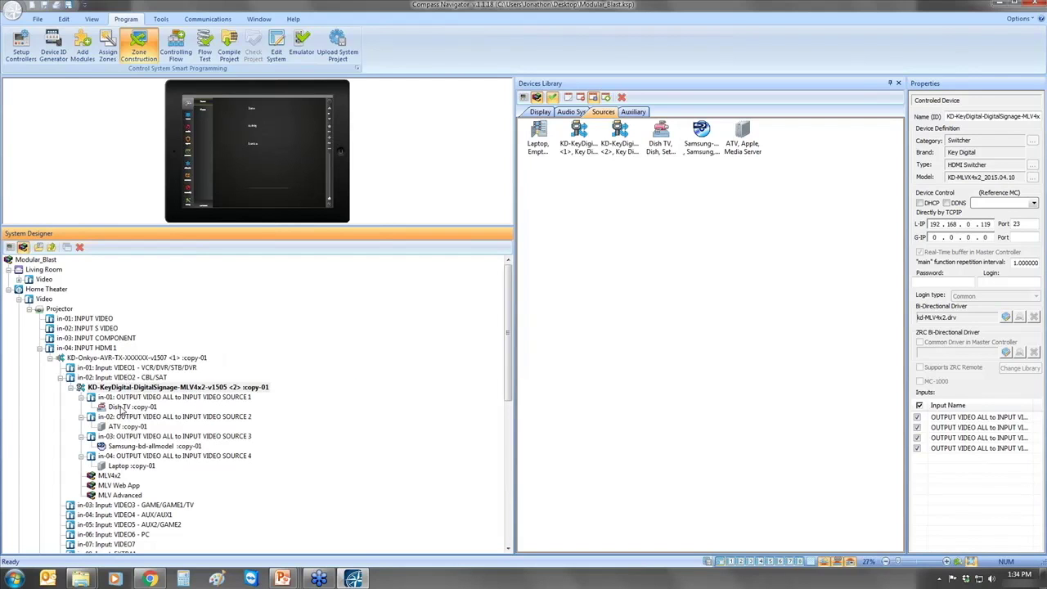
Review the MLV4x2 <2> switcher's inputs and the source assigned to each one in the Home Theater's Video branch
click(123, 400)
click(128, 388)
click(129, 397)
click(128, 387)
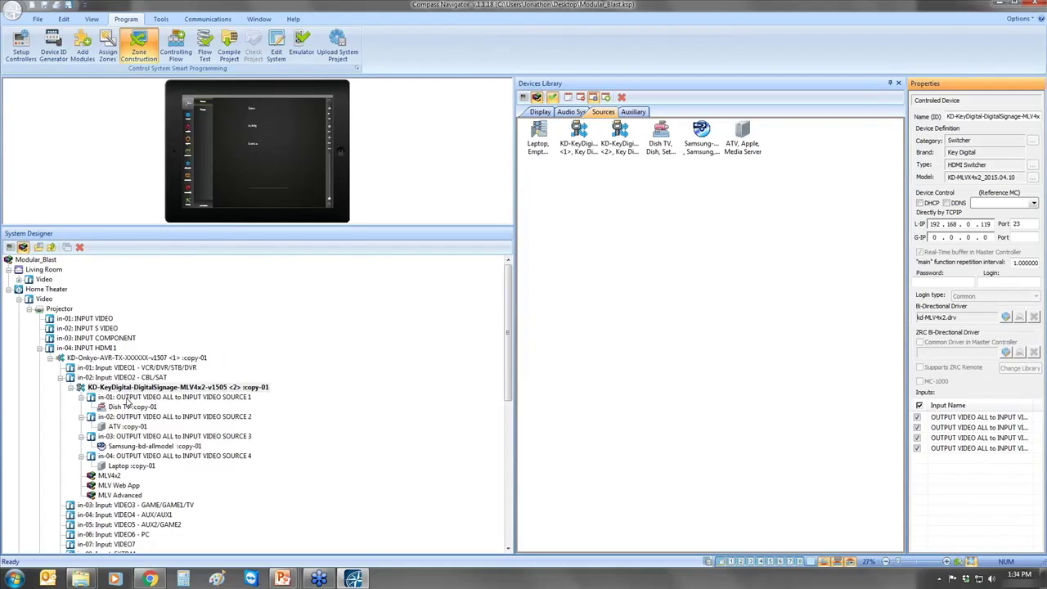
click(128, 398)
click(127, 407)
click(123, 426)
click(123, 446)
click(121, 465)
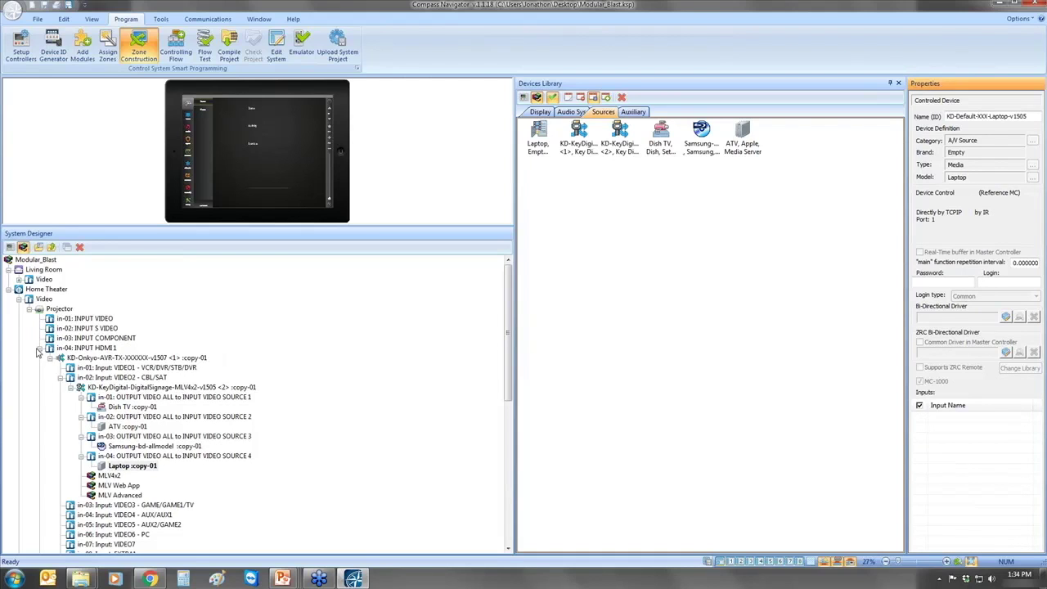
Assign the Onkyo AVR <1> audio system to the Home Theater zone's Audio branch, and check the auxiliary devices
click(18, 299)
click(40, 310)
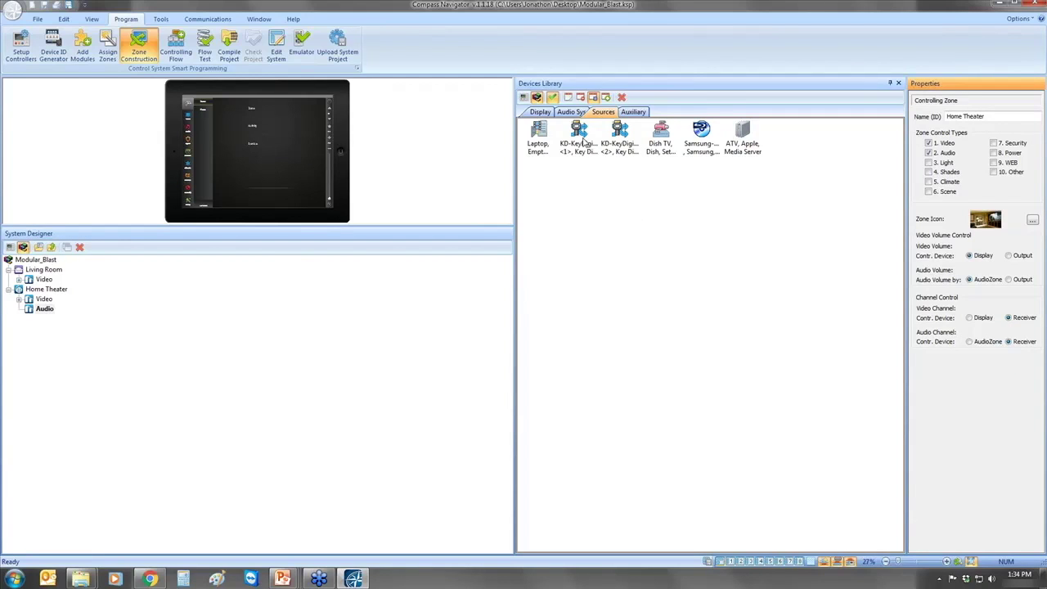
click(572, 113)
drag(543, 139, 41, 316)
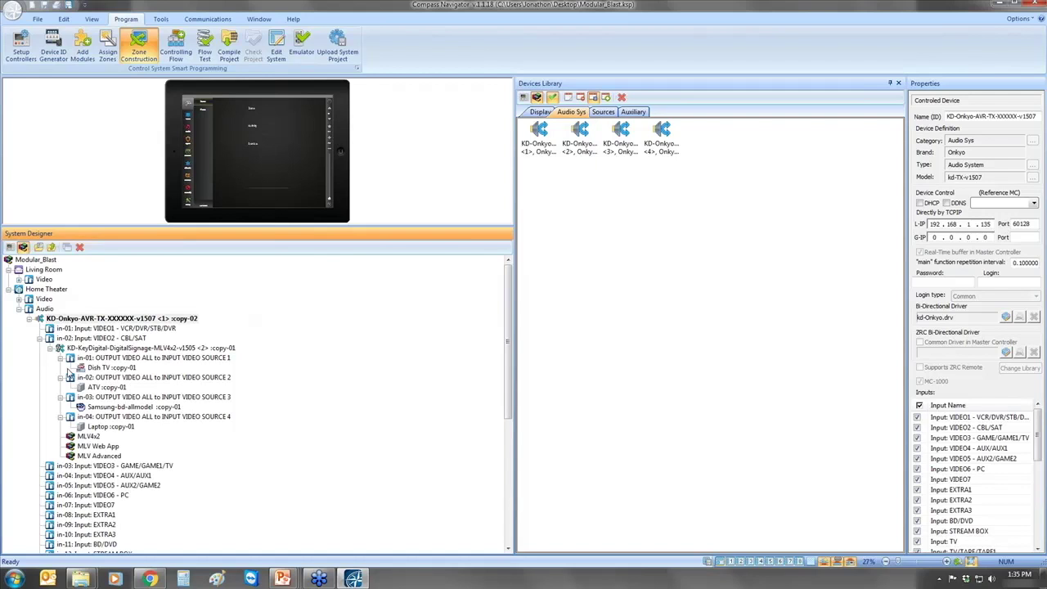
click(20, 310)
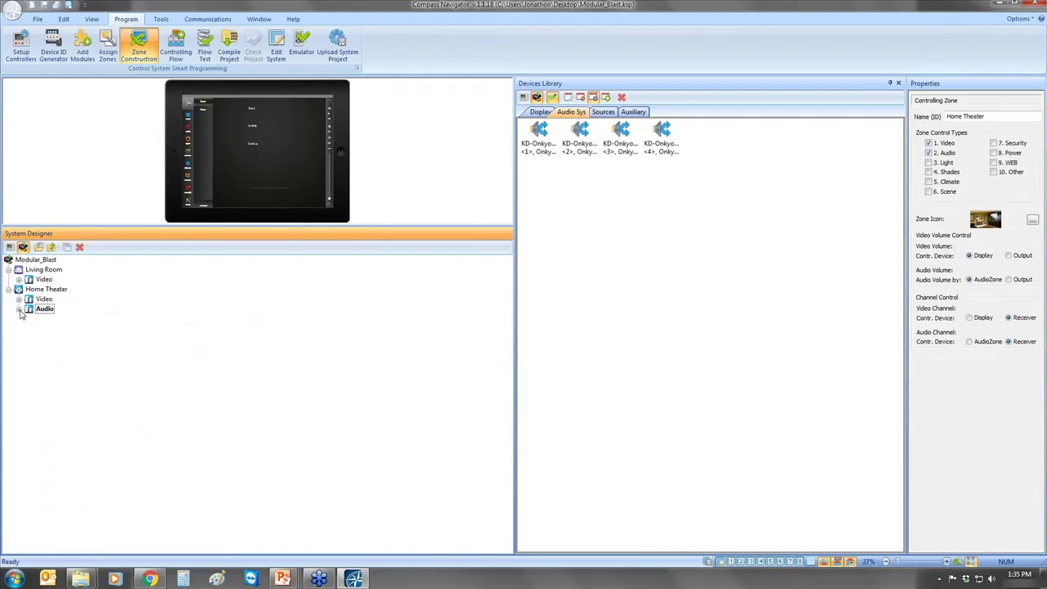
click(634, 113)
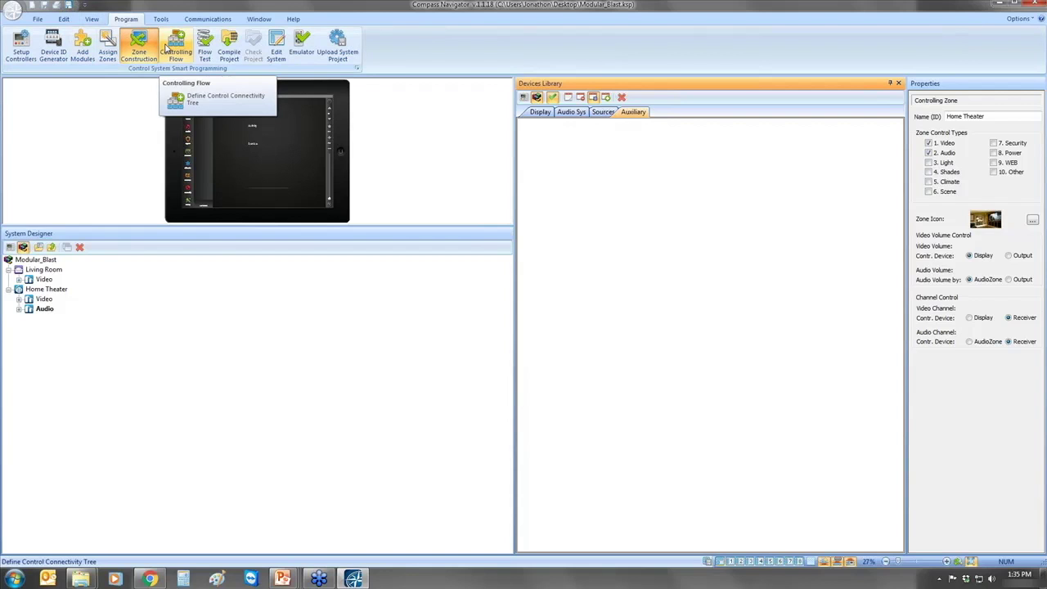
Place the MasterController under the Modular_Blast project in Controlling Flow
click(166, 49)
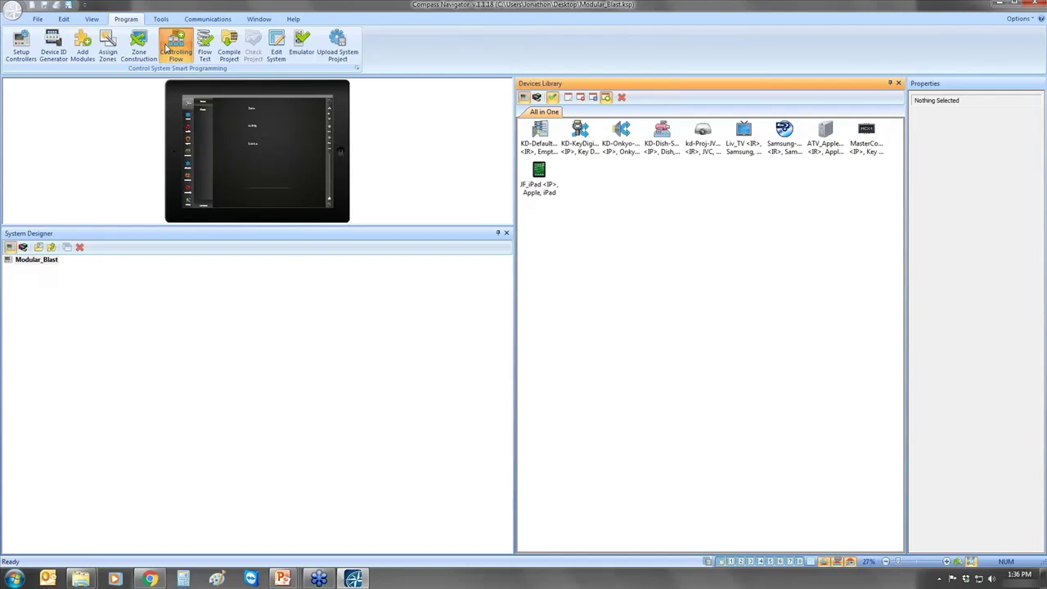
click(34, 261)
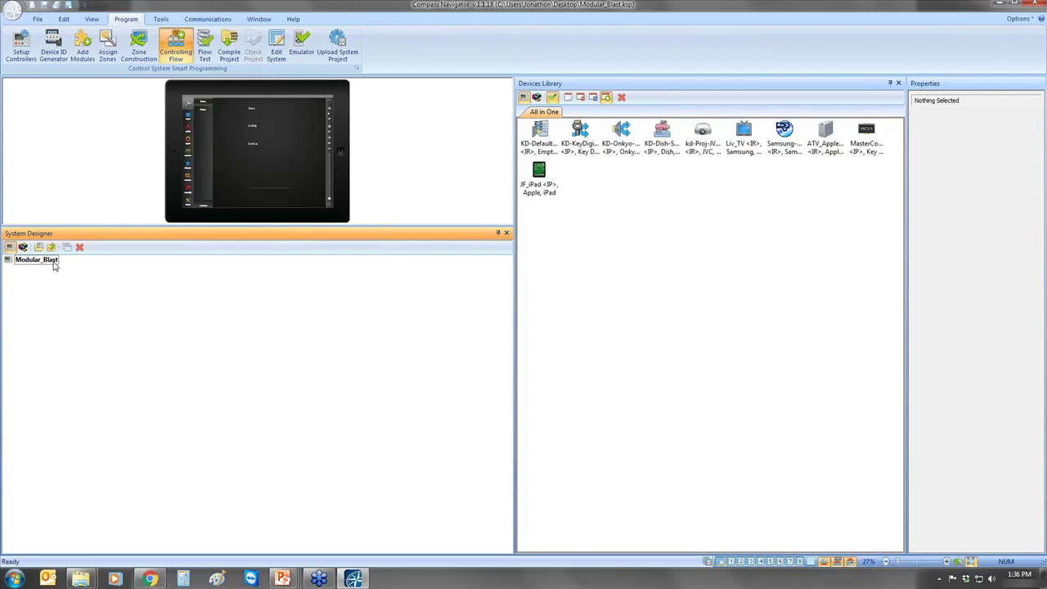
drag(869, 133, 27, 263)
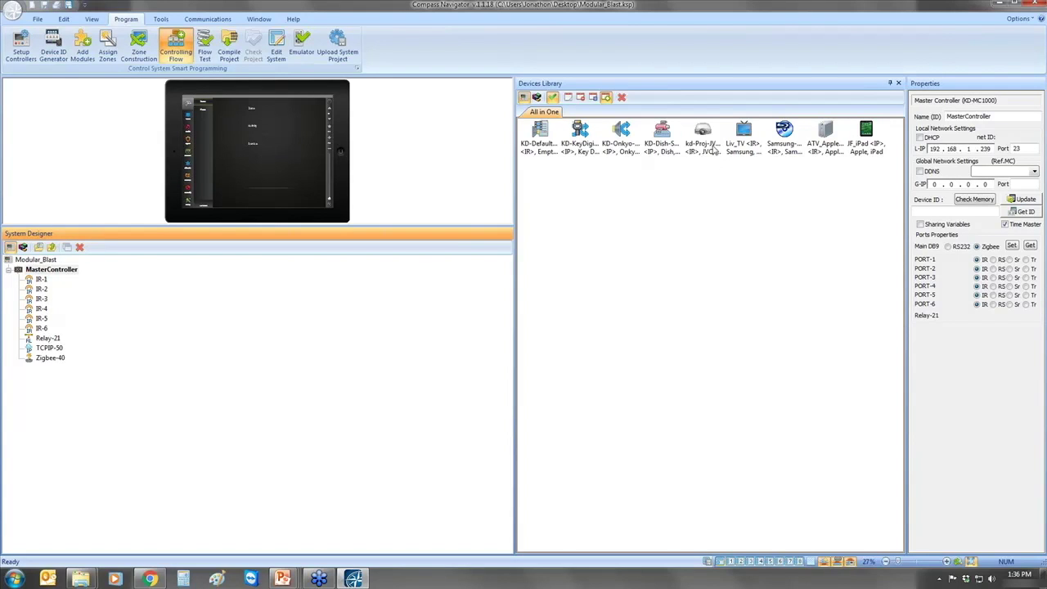
Connect Liv_TV to the MasterController's IR-1 port, the JVC projector to IR-2, the Samsung Blu-ray player to IR-3 and ATV_Apple_TV_IR to IR-4
drag(746, 138, 46, 282)
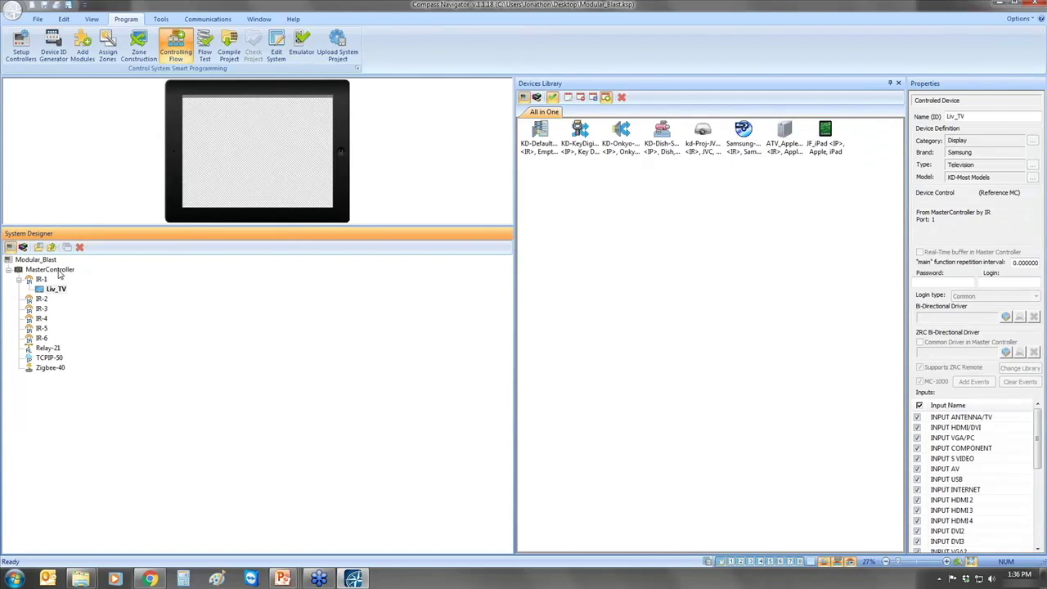
drag(702, 141, 41, 301)
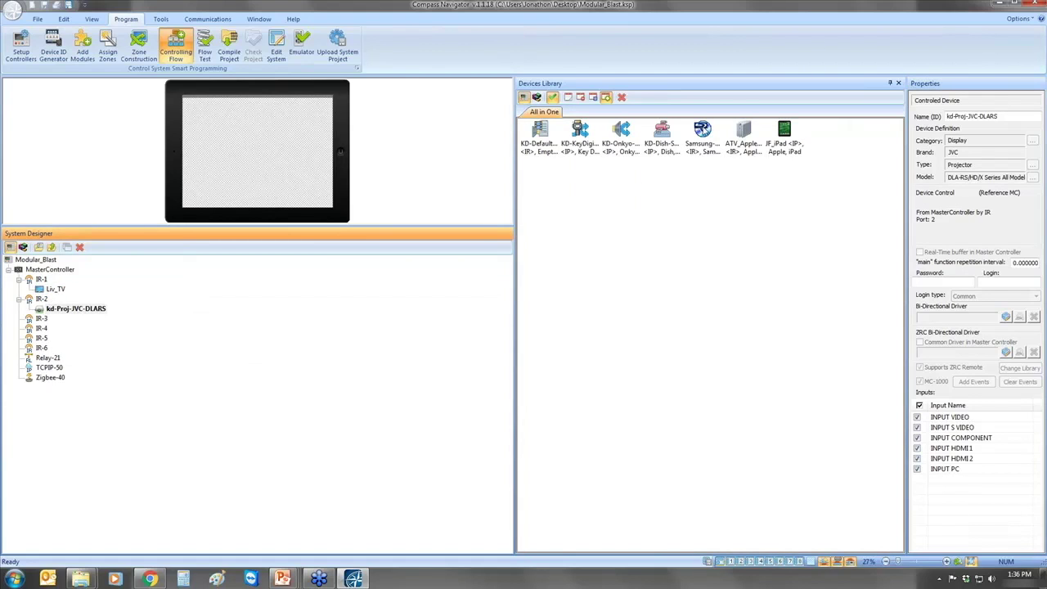
drag(702, 135, 62, 320)
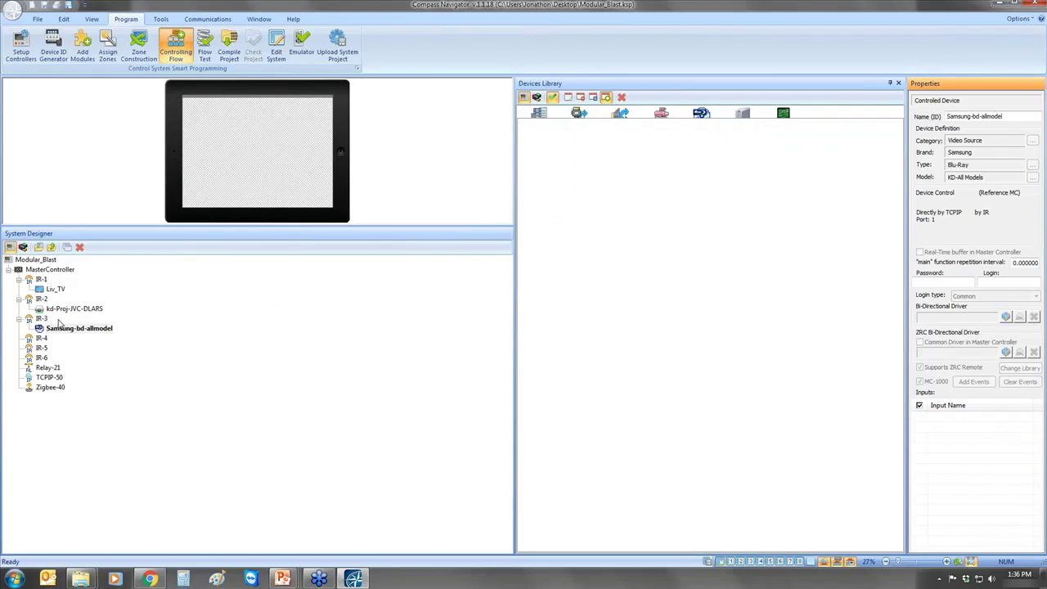
drag(702, 135, 42, 341)
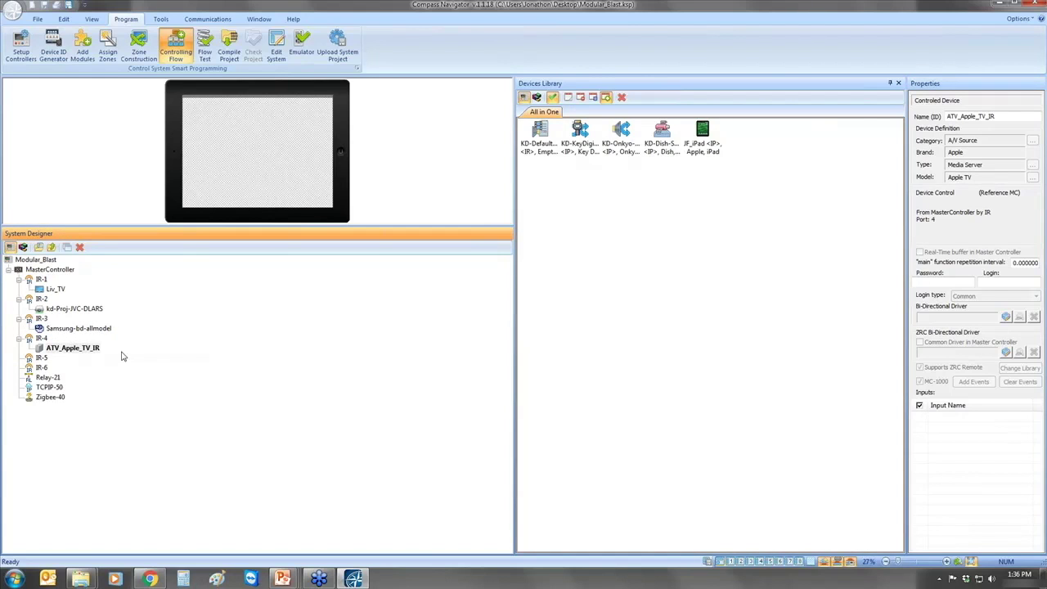
Change the MasterController's IR-6 port type to RS232
right_click(42, 369)
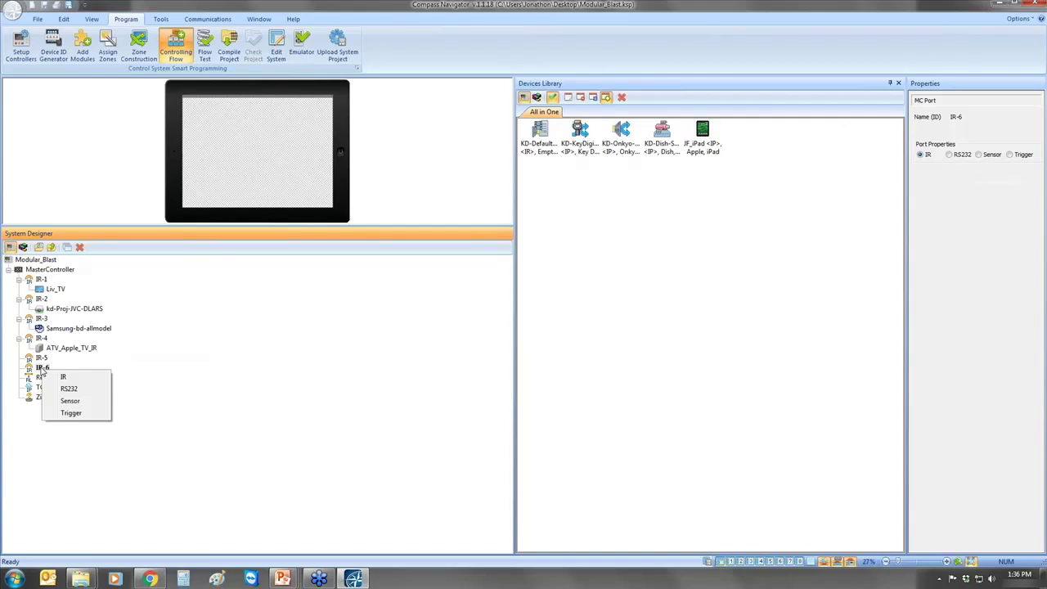
click(89, 390)
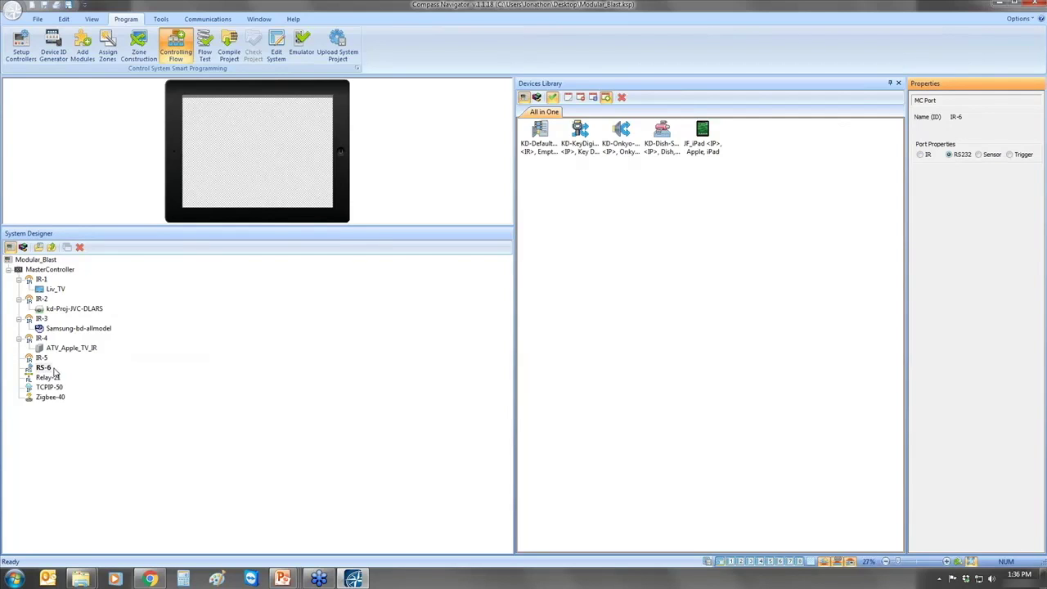
right_click(48, 371)
Check the remaining devices' control properties and place the IP-controlled KD-KeyDigital-DigitalSignage-MLV4x2-v1505 switcher directly under the Modular_Blast project
click(540, 133)
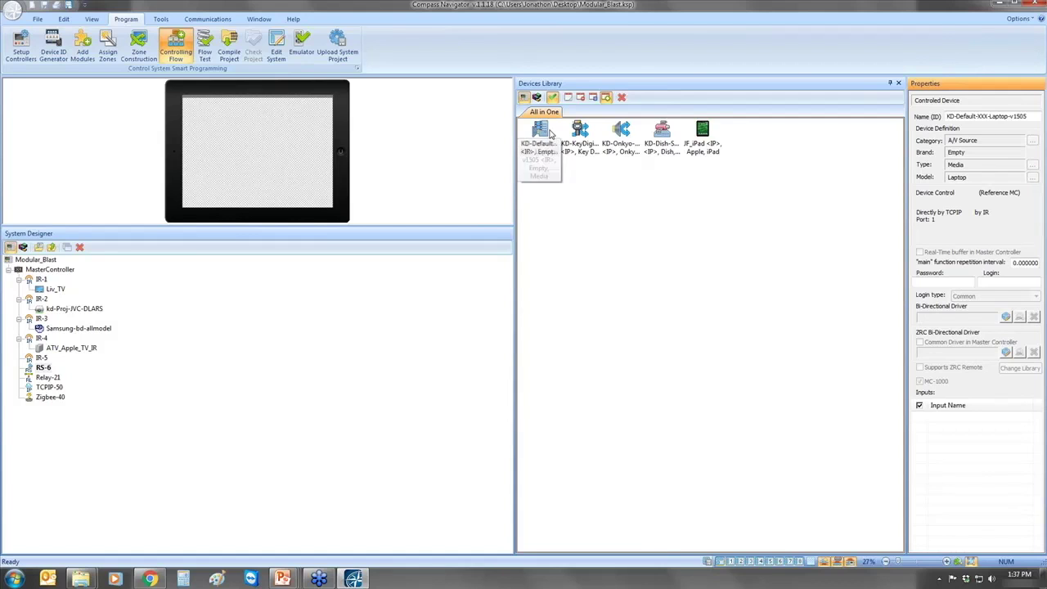
click(580, 131)
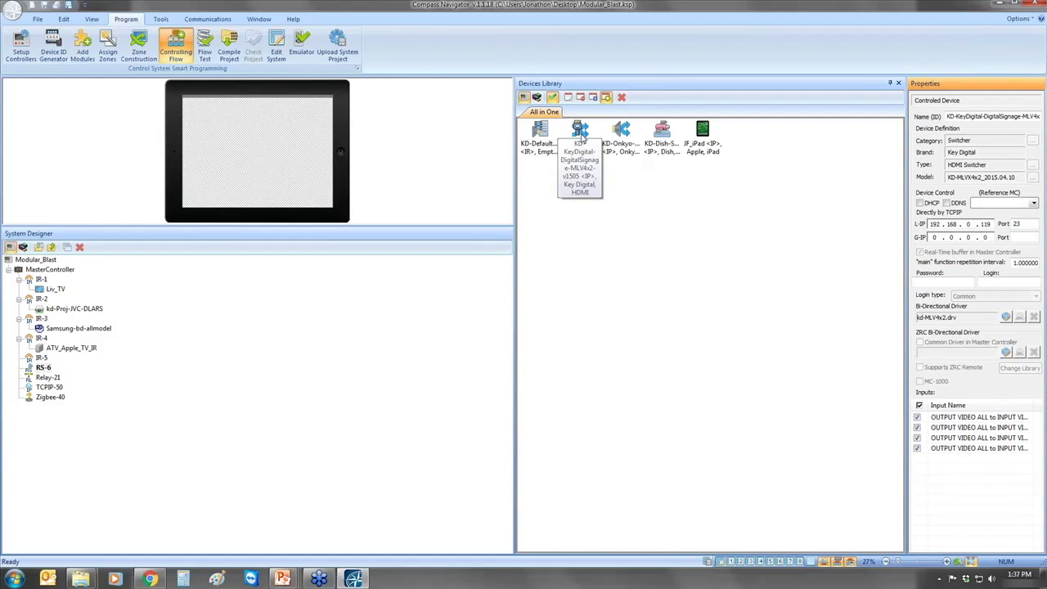
click(621, 133)
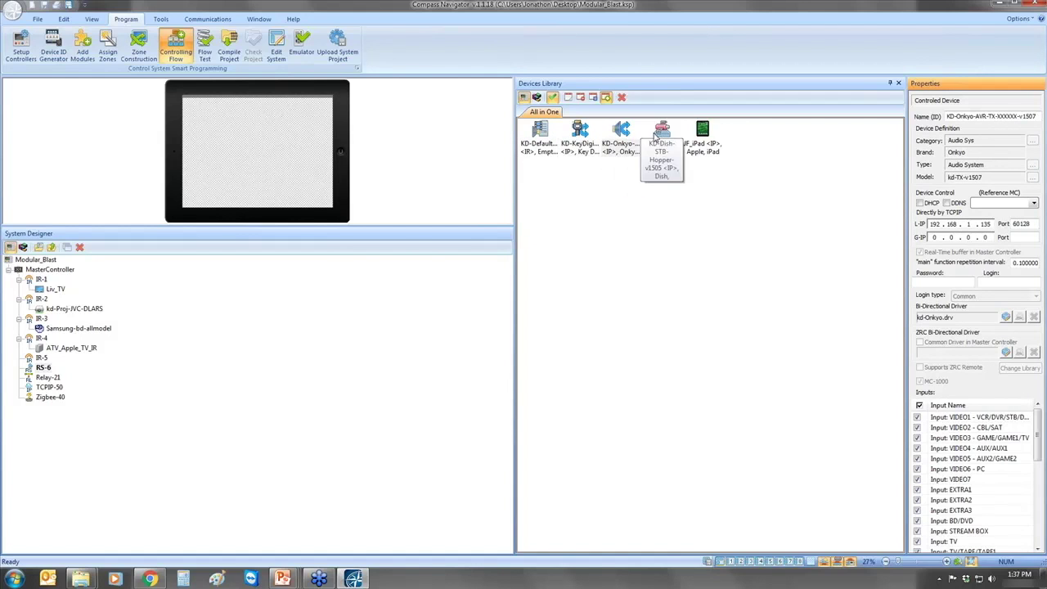
click(659, 132)
click(36, 260)
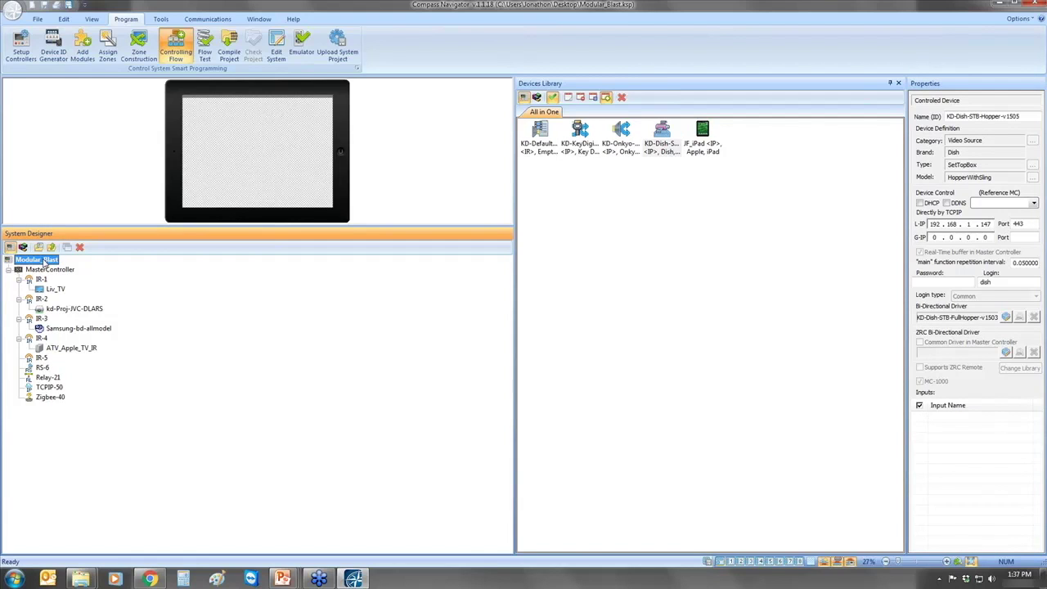
drag(580, 133, 49, 262)
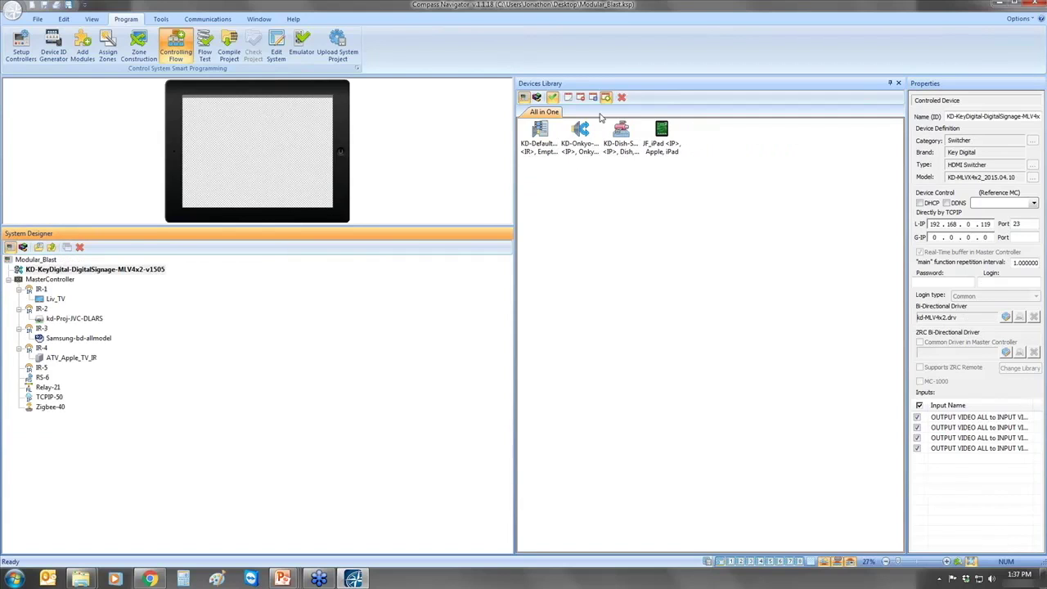
Place the Onkyo receiver, the Dish Hopper and JF_iPad directly under the Modular_Blast project in Controlling Flow
drag(583, 131, 56, 259)
drag(572, 153, 50, 260)
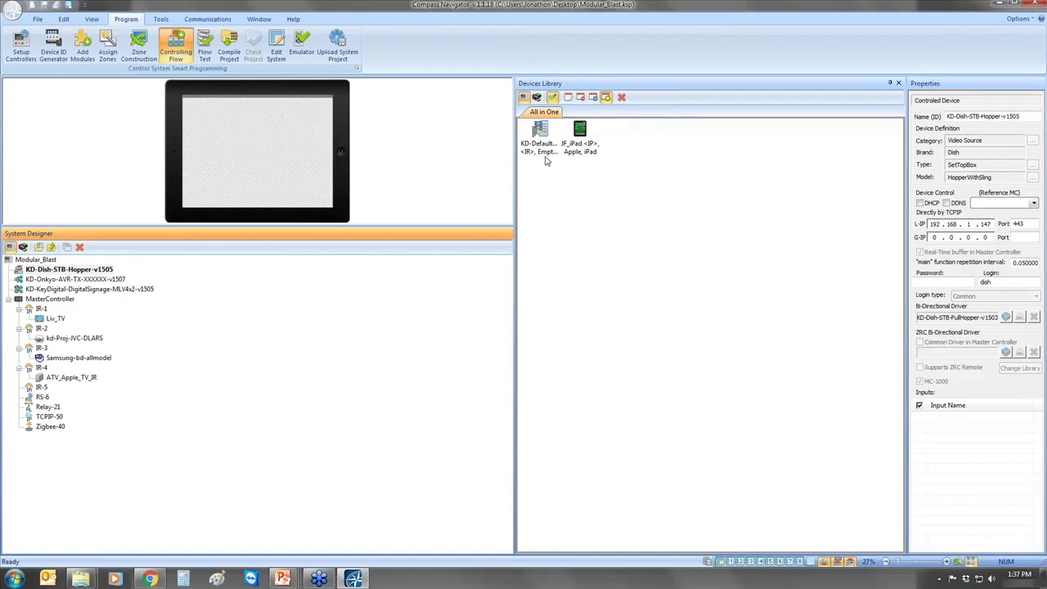
drag(579, 133, 33, 262)
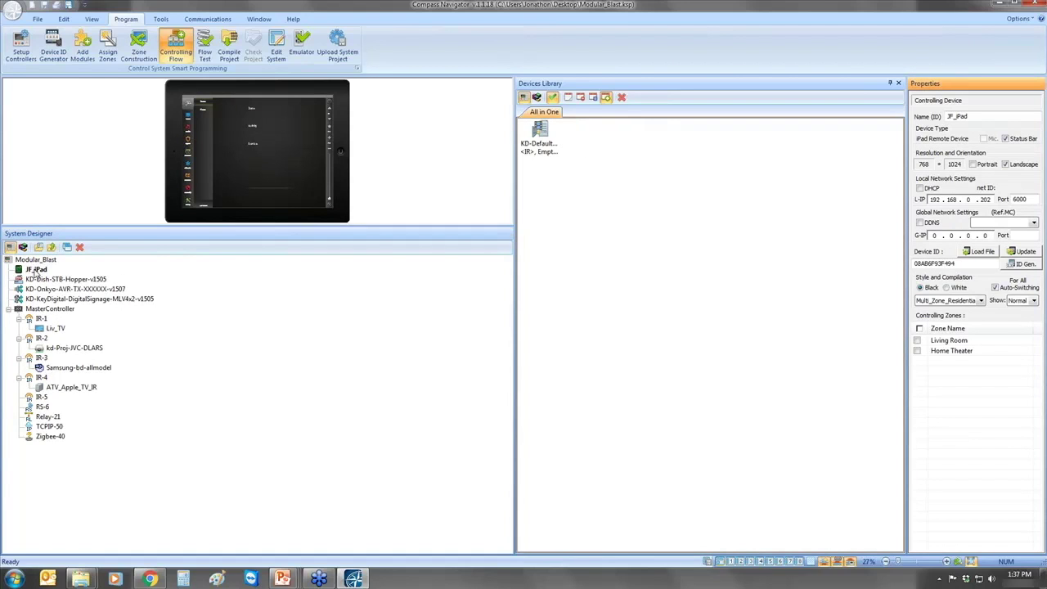
Review the control properties of the Apple TV, its IR-4 port, the KeyDigital switcher and the MasterController
click(27, 260)
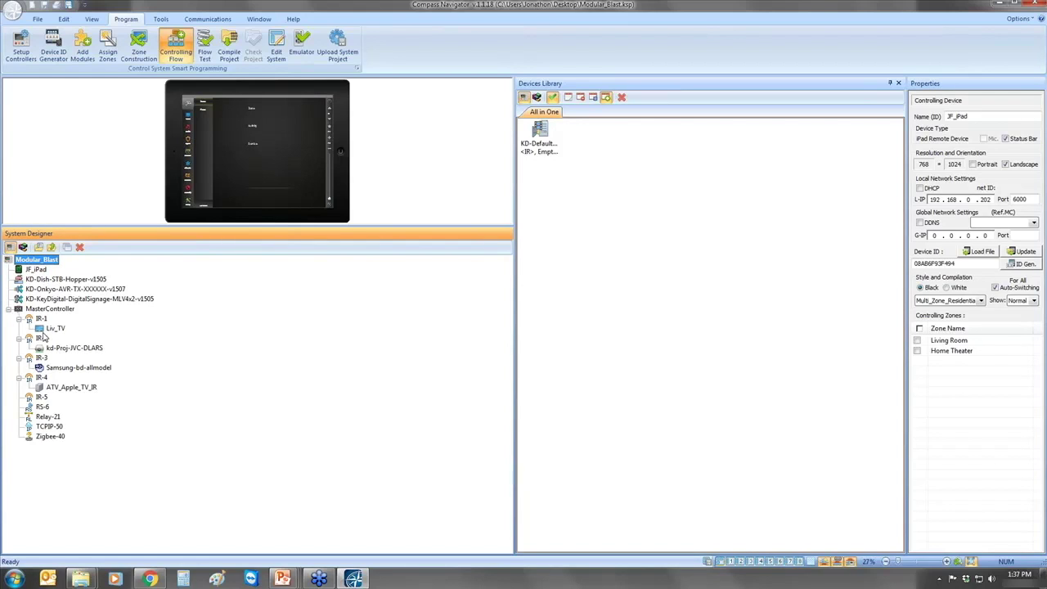
click(62, 389)
click(48, 311)
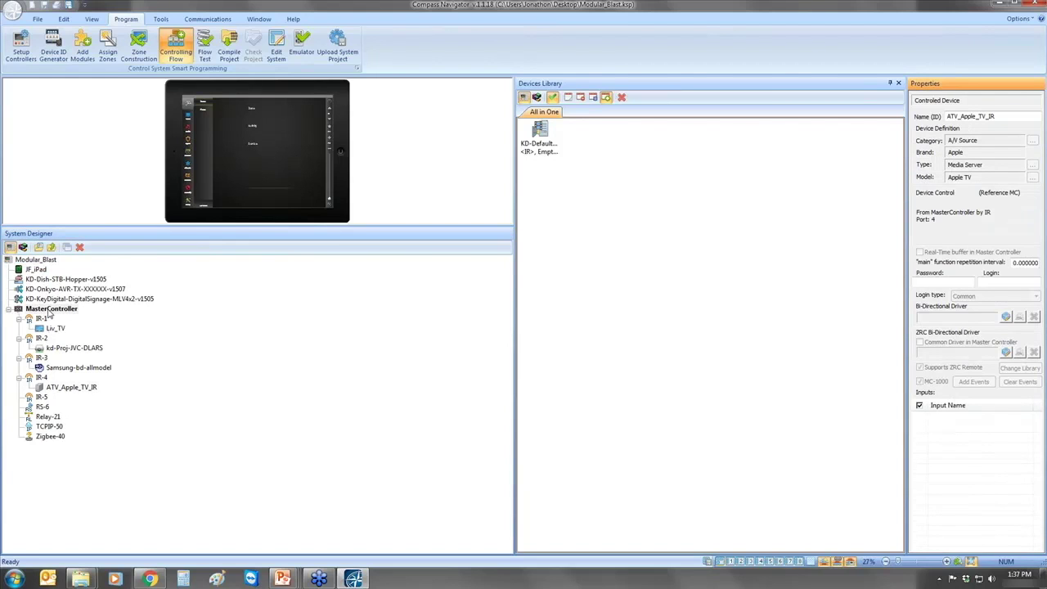
click(45, 379)
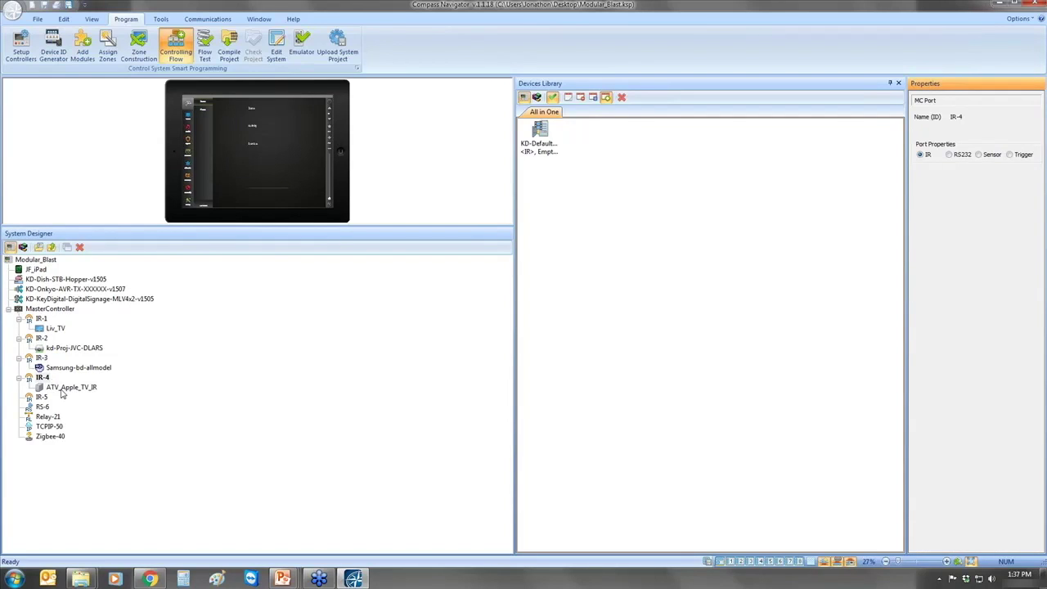
click(63, 391)
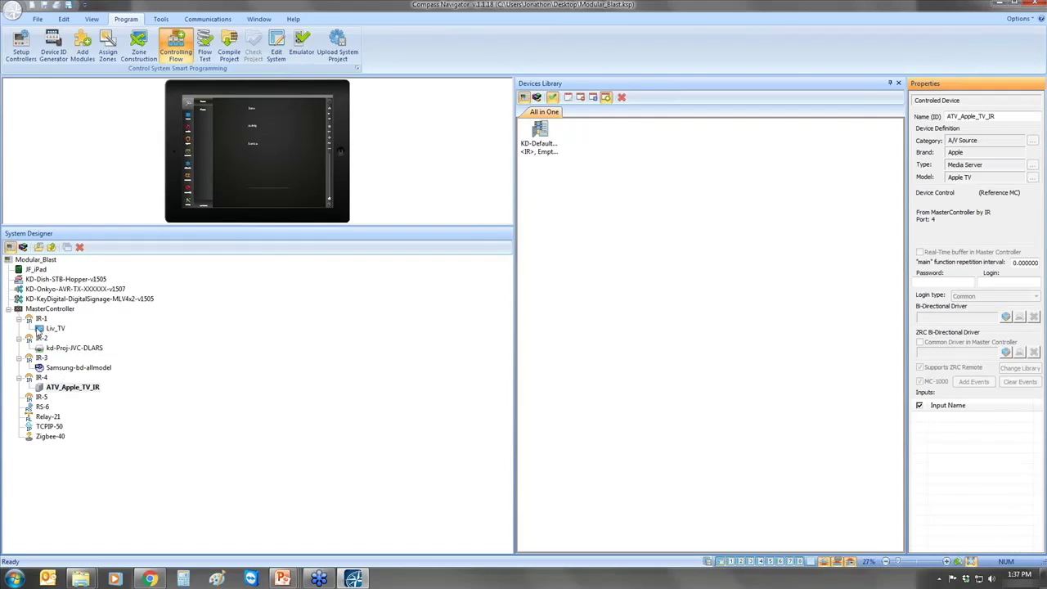
click(48, 299)
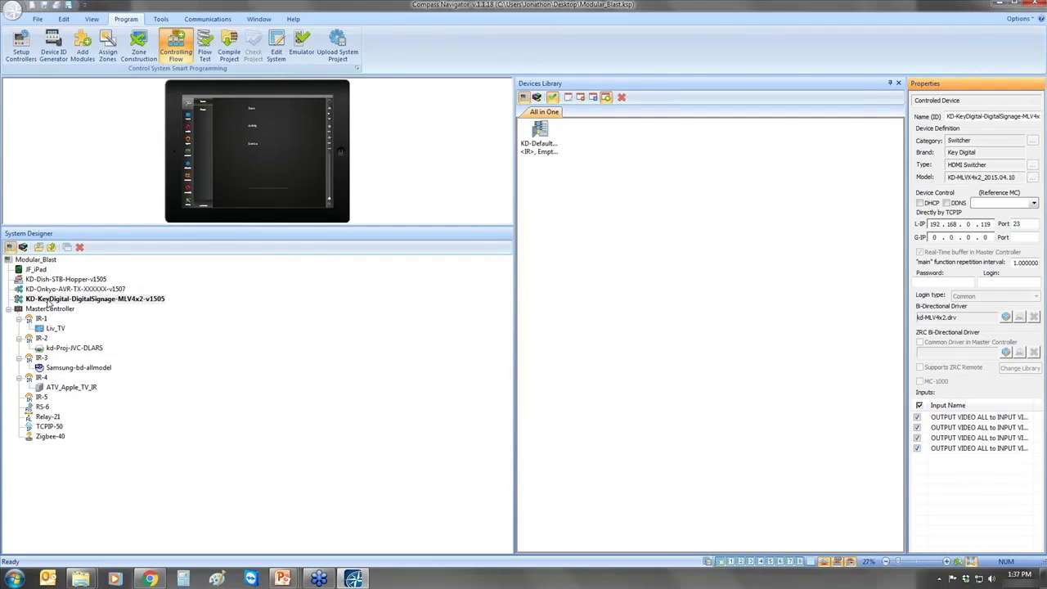
click(49, 310)
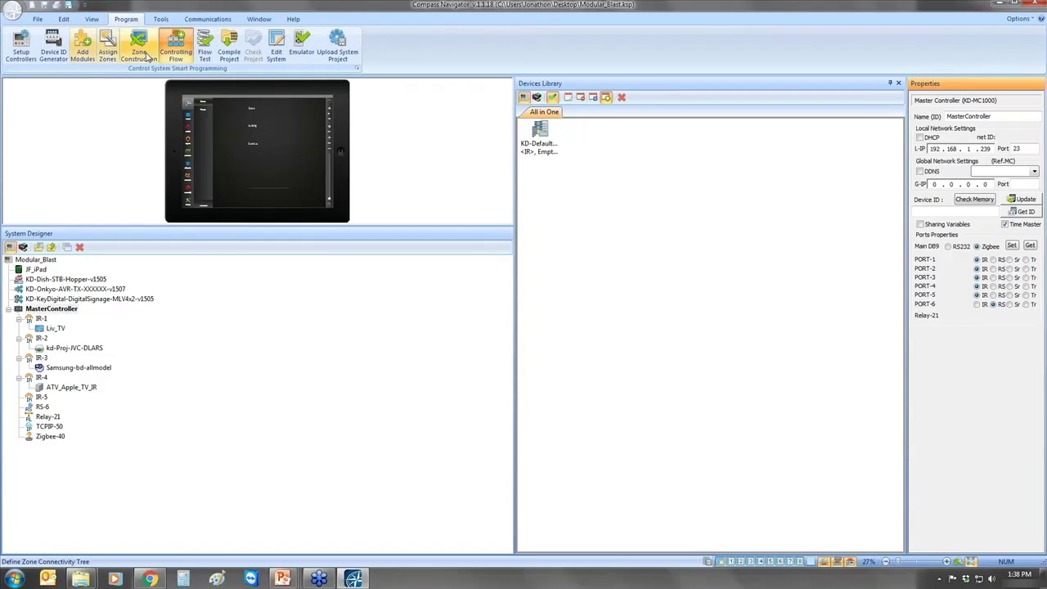
Examine in Flow Test the command databases of the IR-controlled devices and the KeyDigital switcher, including the switcher's Output 1 commands
click(204, 54)
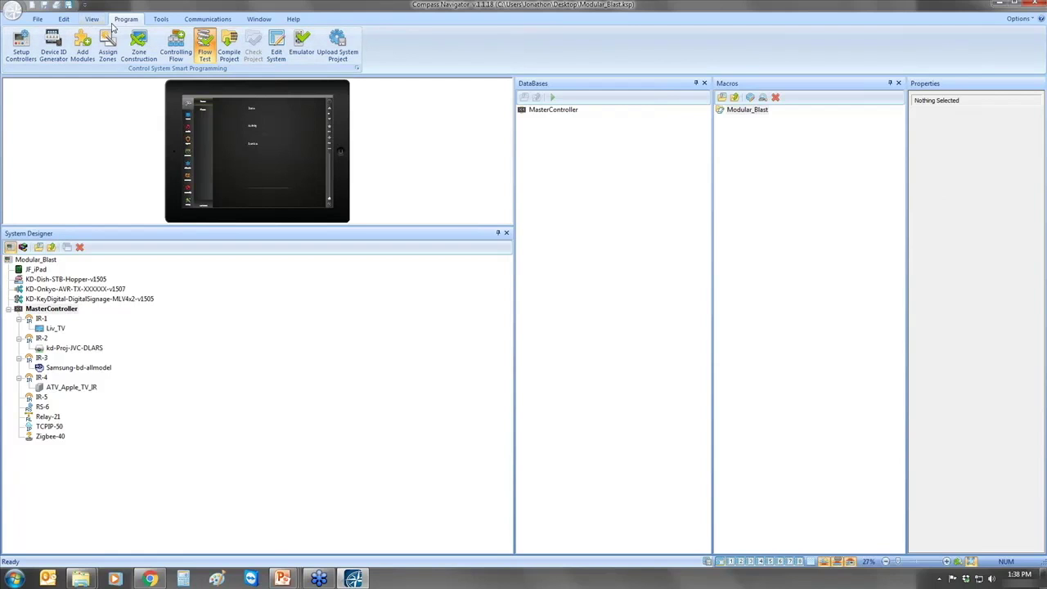
click(50, 329)
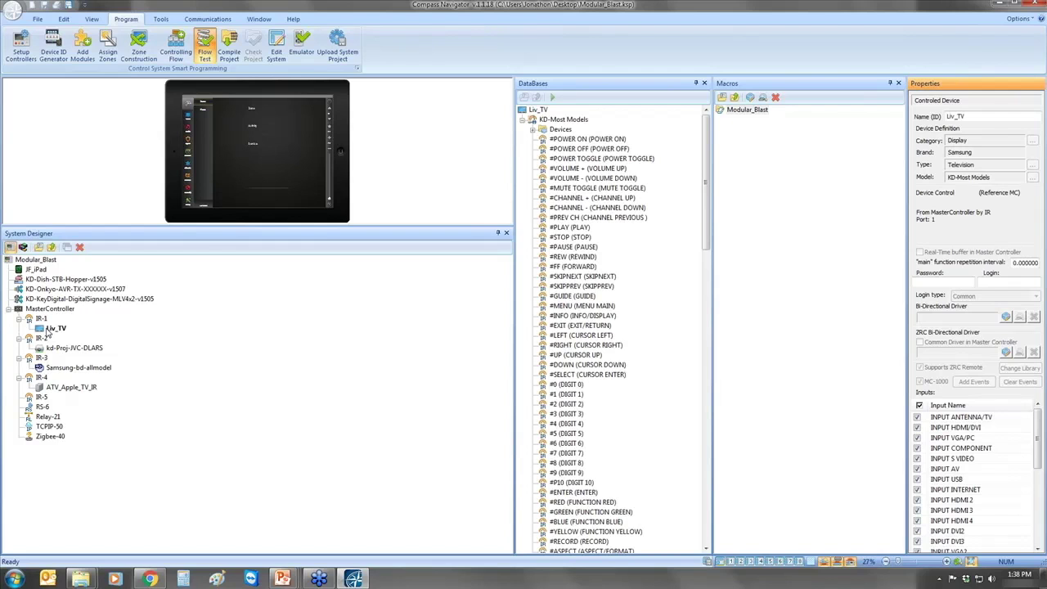
click(564, 168)
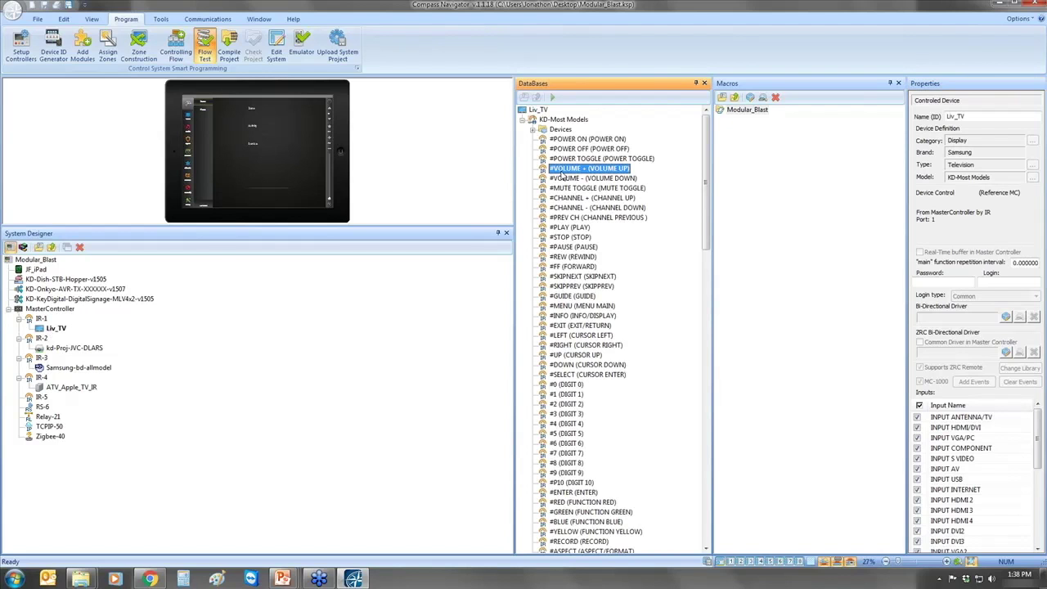
click(75, 348)
click(71, 368)
click(68, 388)
click(71, 368)
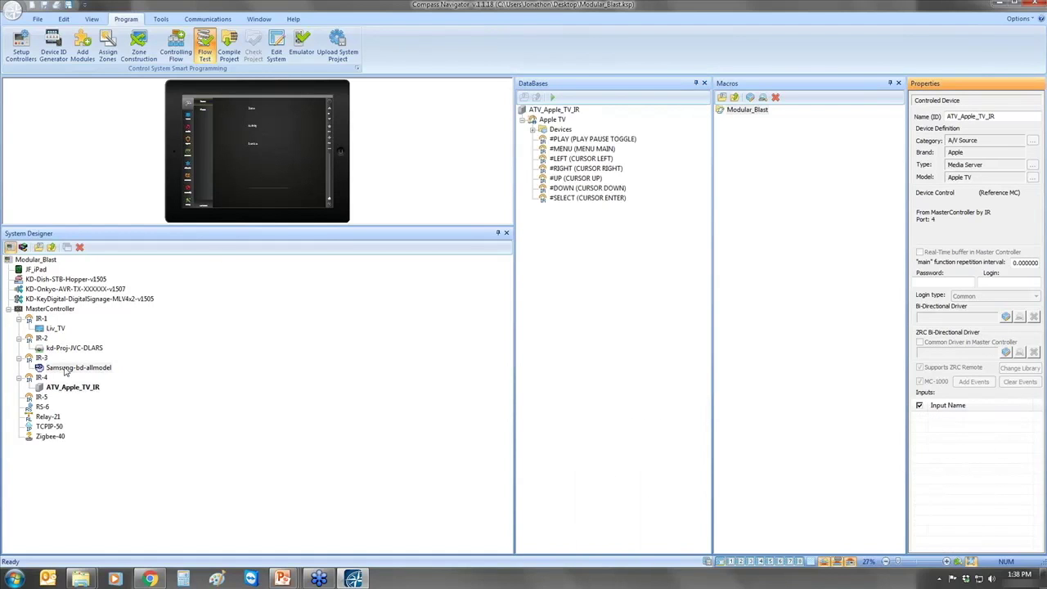
click(57, 301)
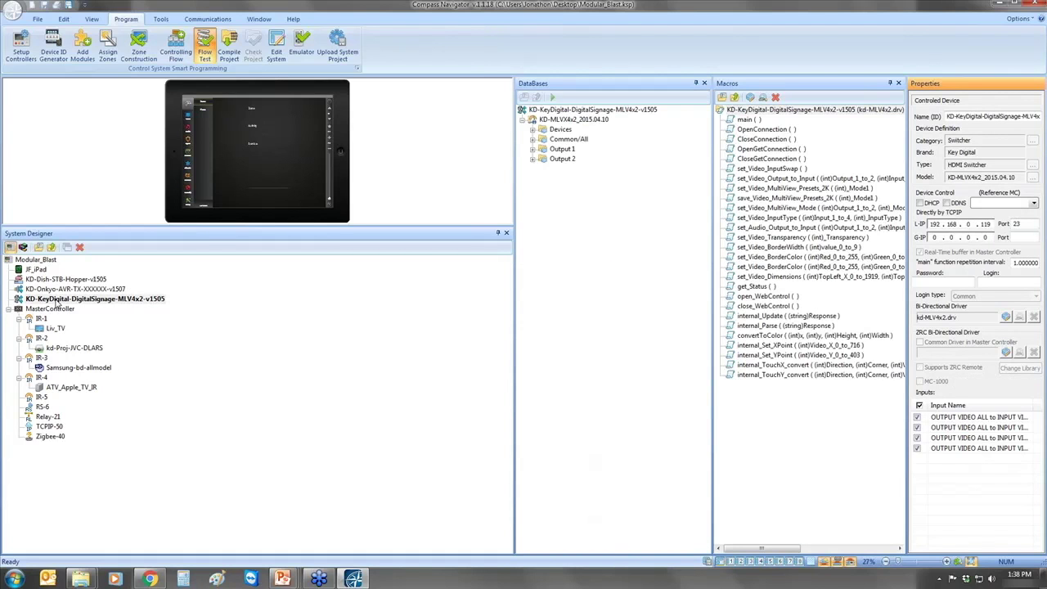
click(532, 149)
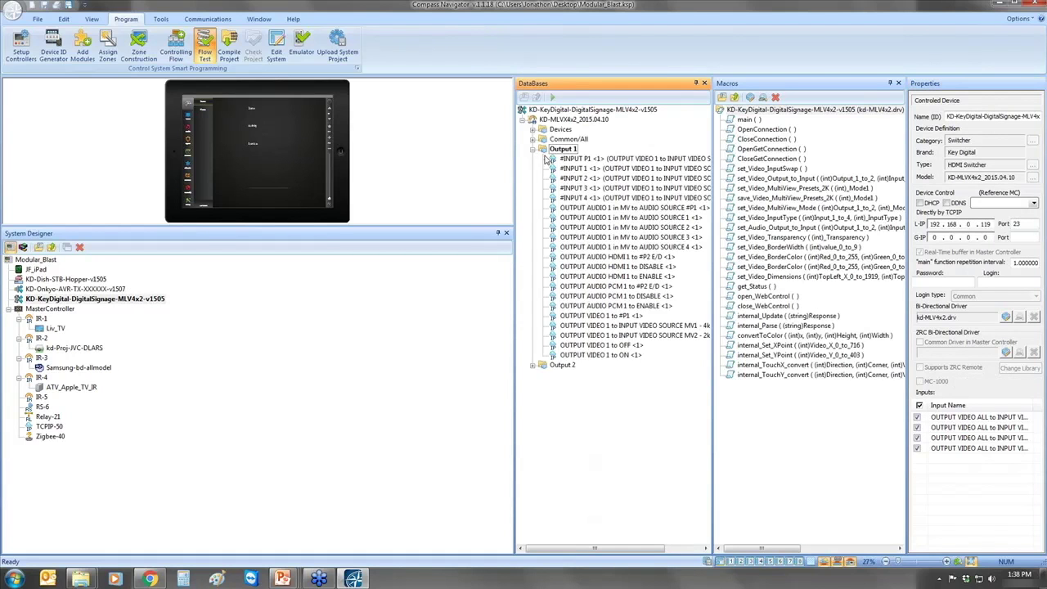
click(615, 187)
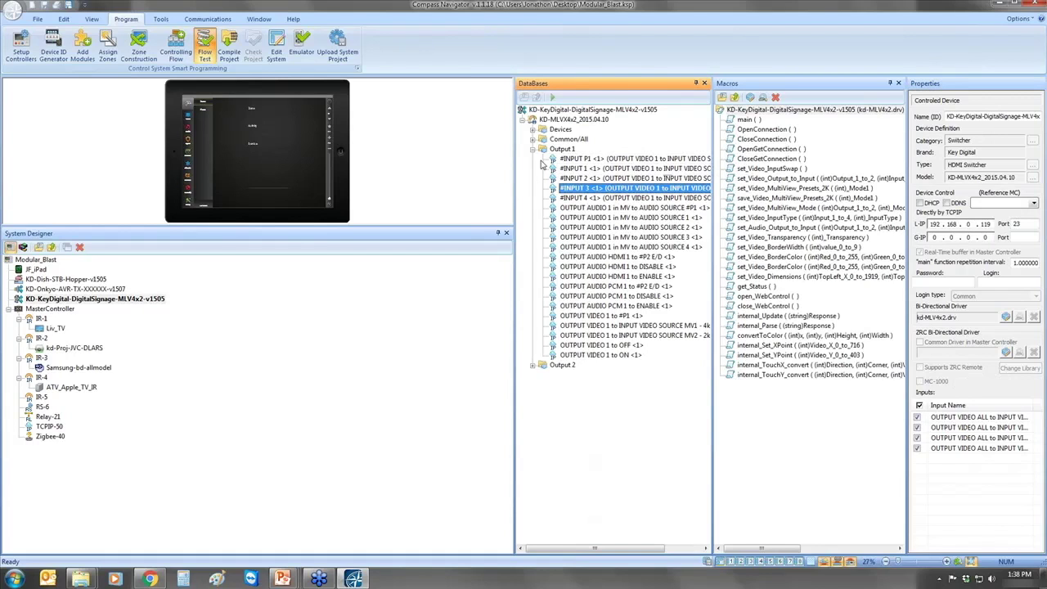
click(71, 388)
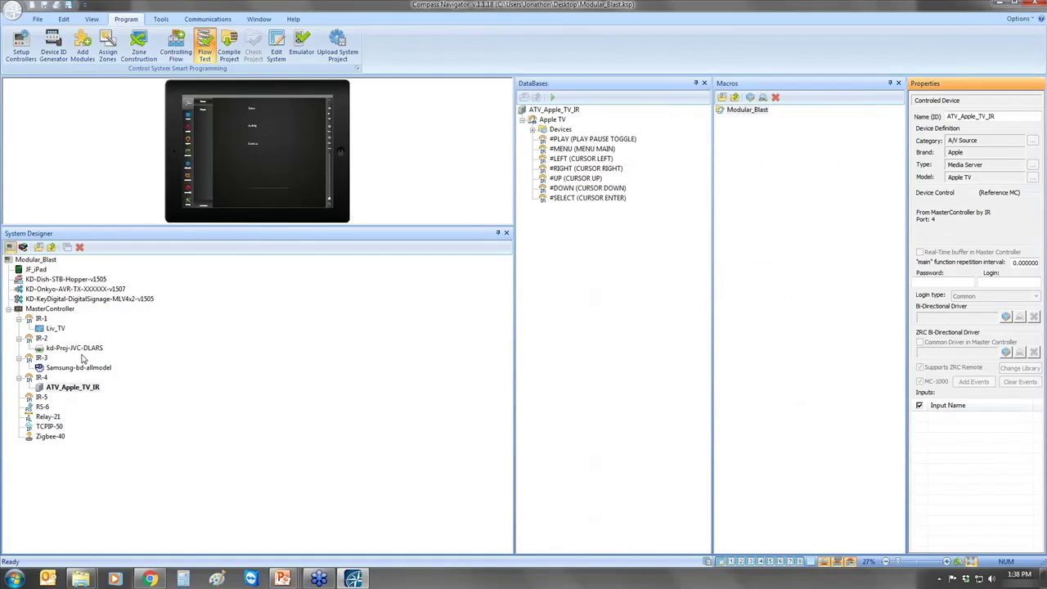
click(593, 150)
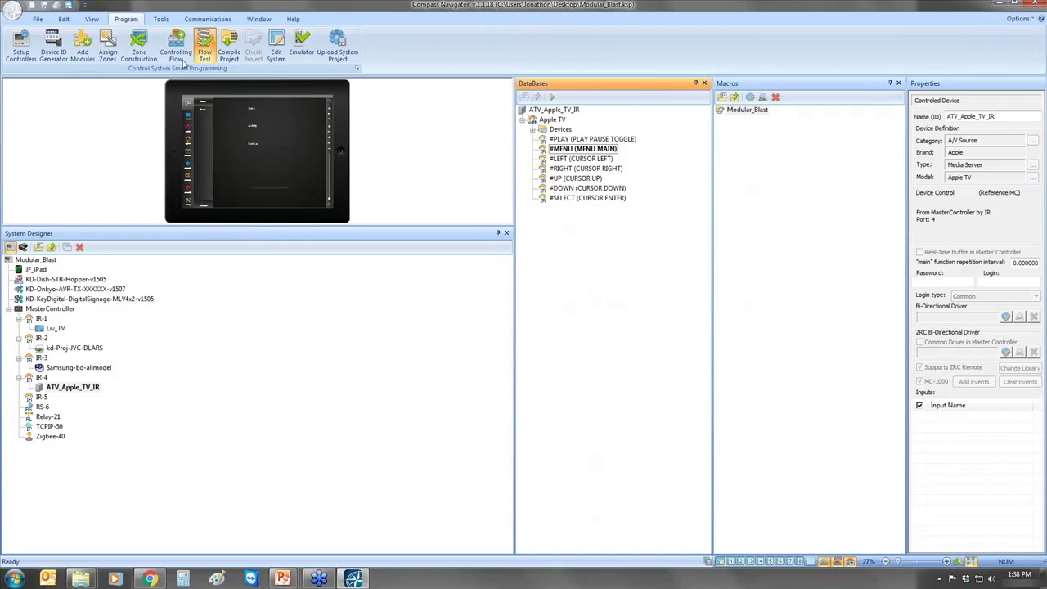
Set the KD-KeyDigital-DigitalSignage-MLV4x2-v1505 switcher's local IP address to 192.168.1.238, checking the Dish Hopper's and MasterController's addresses first
click(59, 299)
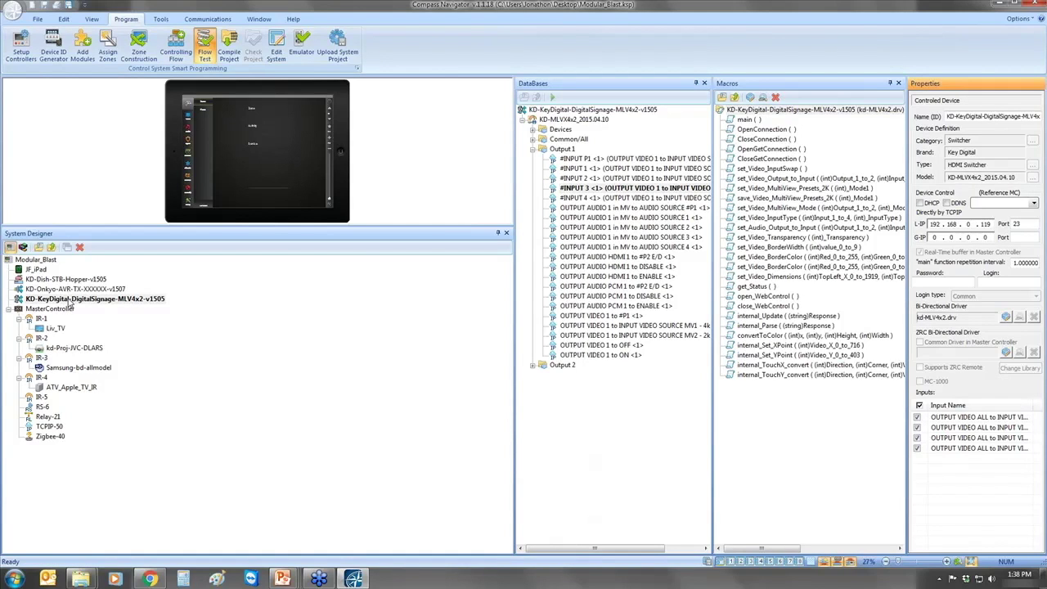
double_click(985, 225)
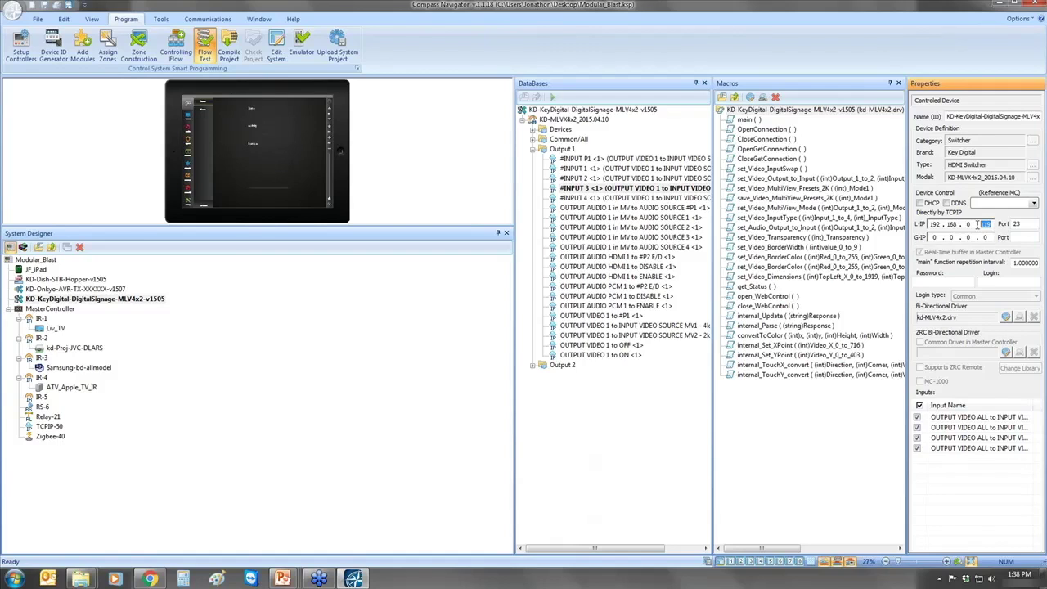
click(36, 281)
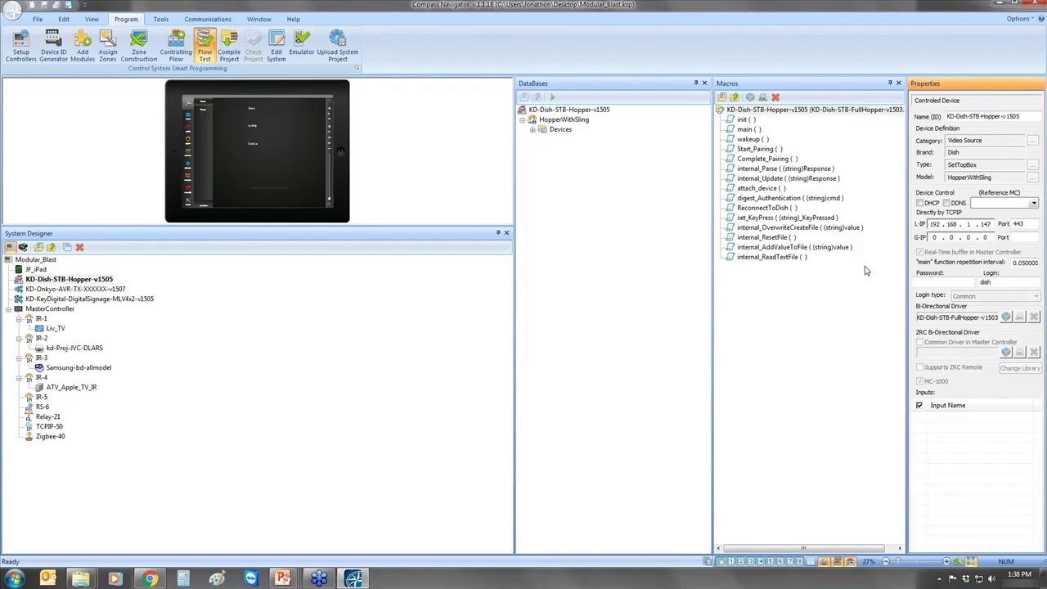
click(37, 312)
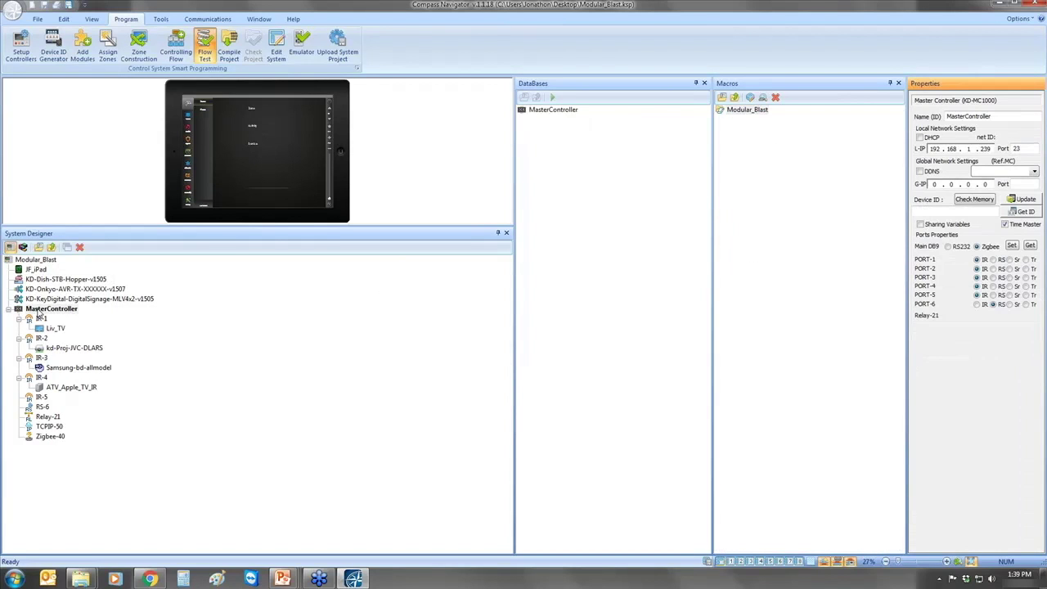
double_click(983, 148)
click(65, 299)
double_click(970, 224)
text(192 . 168 . 1 . 119)
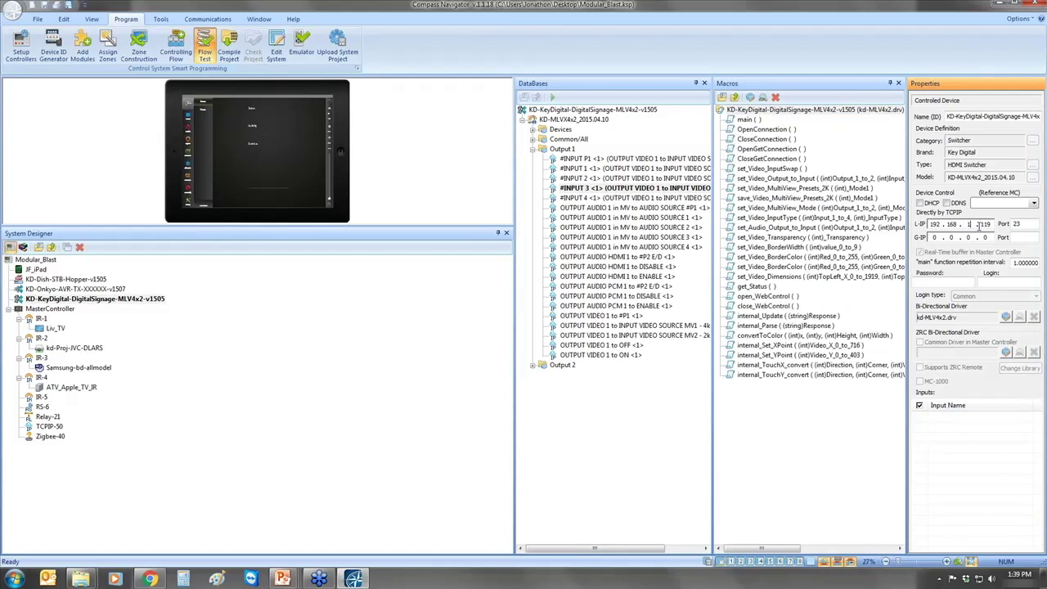
double_click(984, 224)
text(239)
key(BackSpace)
text(8)
Set the Onkyo receiver's local IP address to 192.168.1.237 and the Dish Hopper's to 192.168.1.236, and recheck the network settings
click(52, 289)
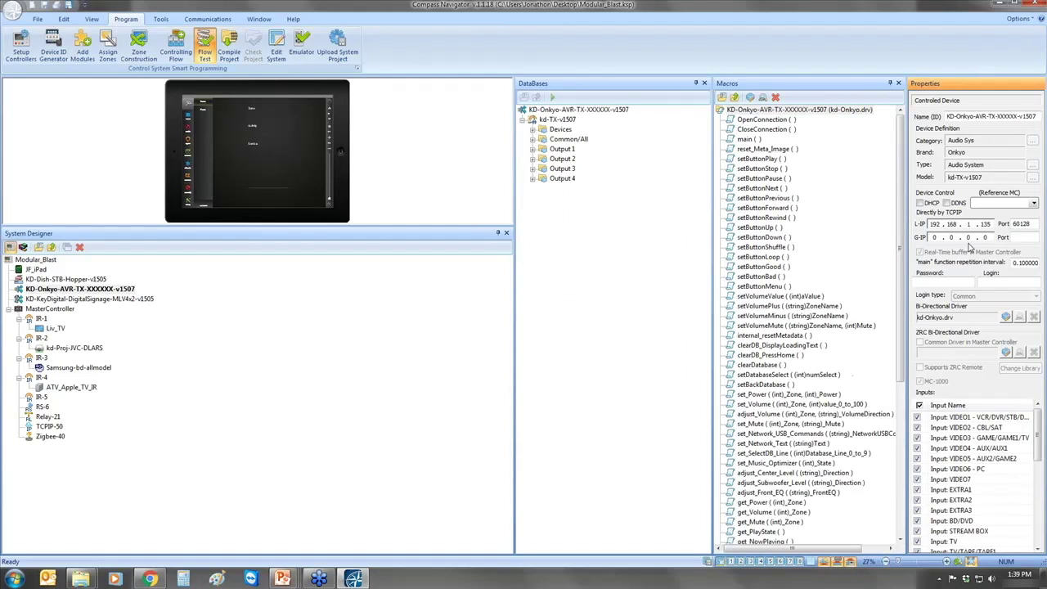
double_click(988, 224)
text(237)
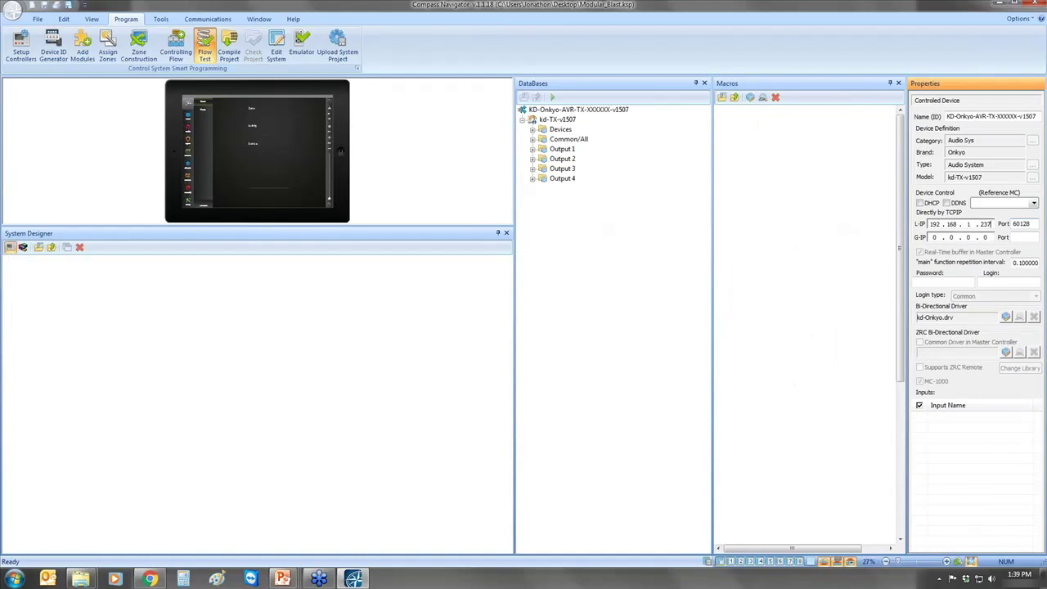
click(90, 280)
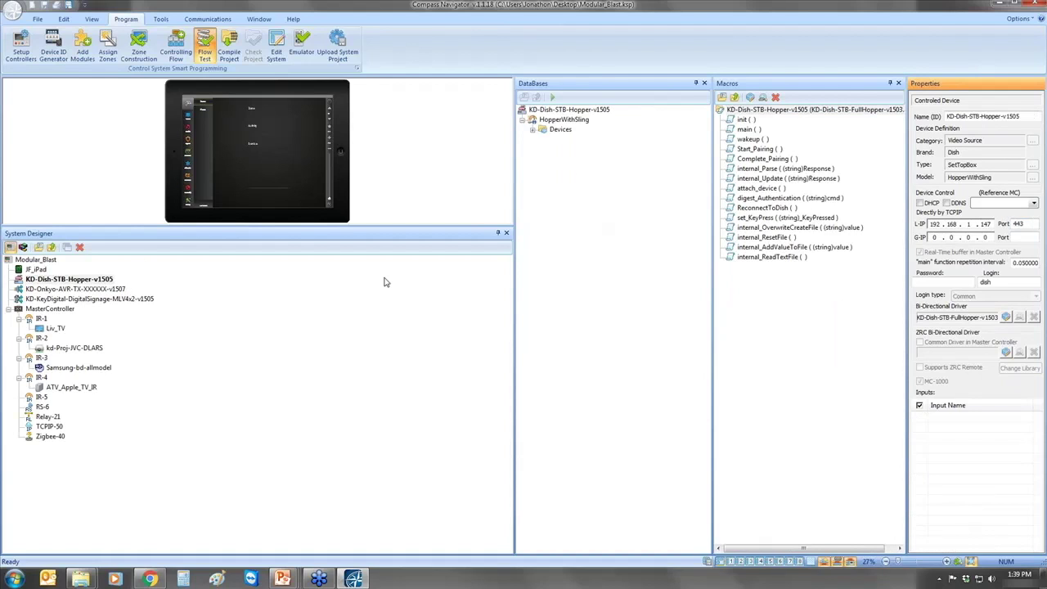
double_click(985, 224)
text(236)
click(48, 290)
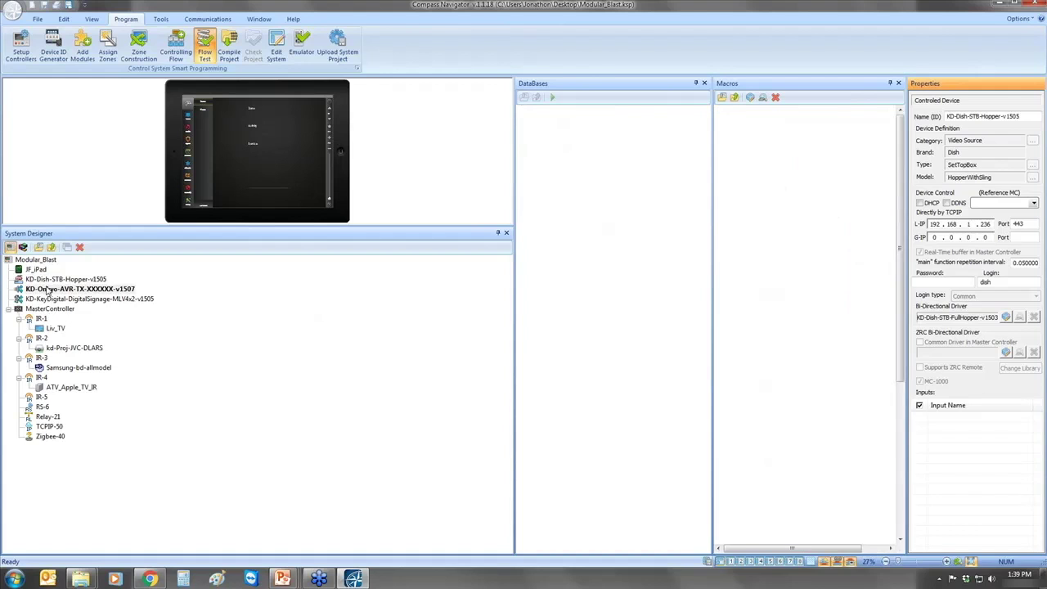
click(51, 299)
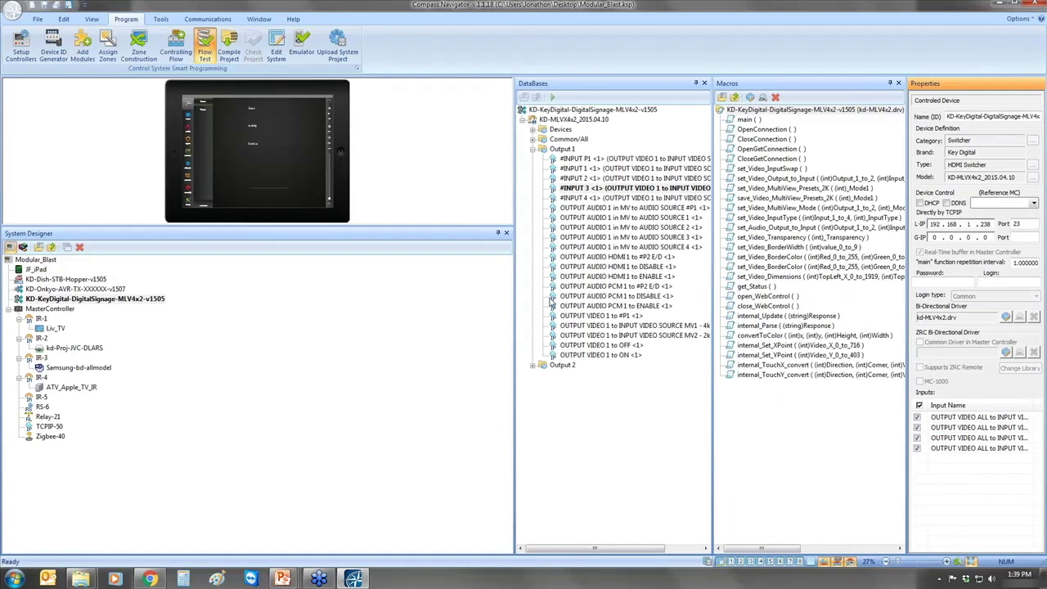
click(59, 279)
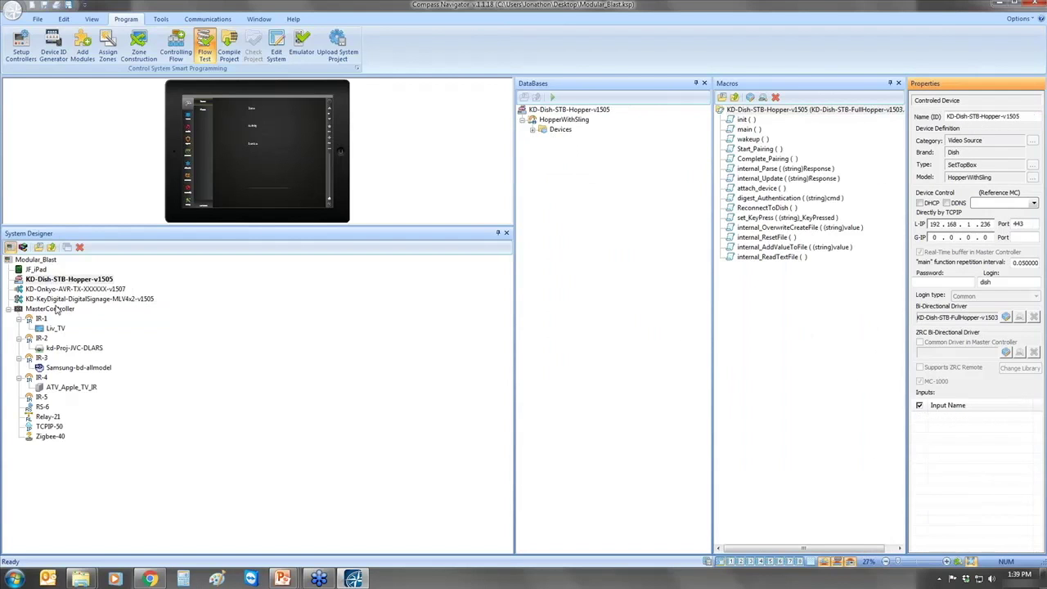
click(57, 310)
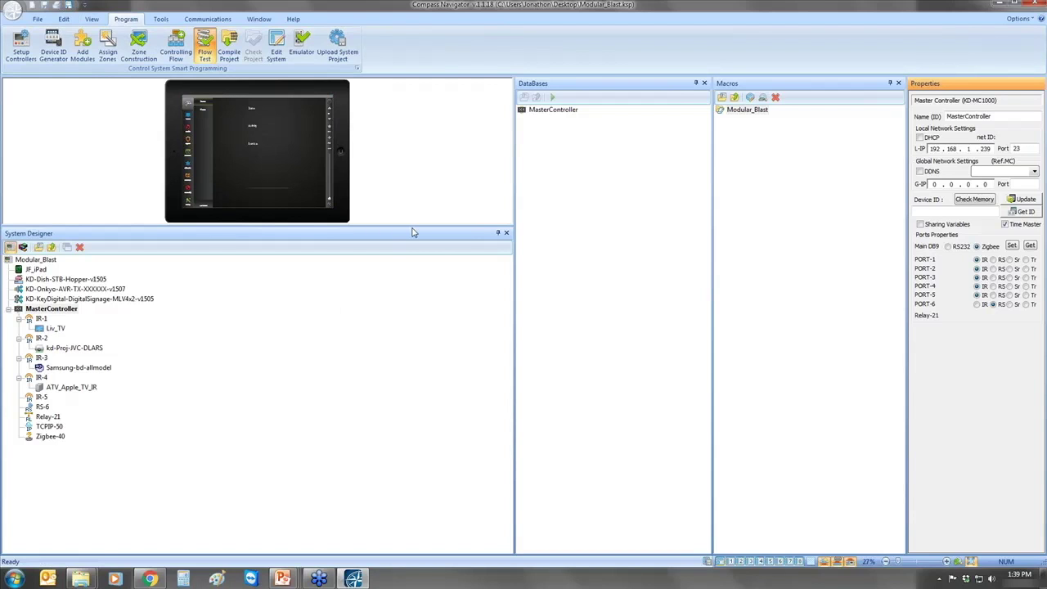
Save and compile the Modular_Blast project
click(229, 49)
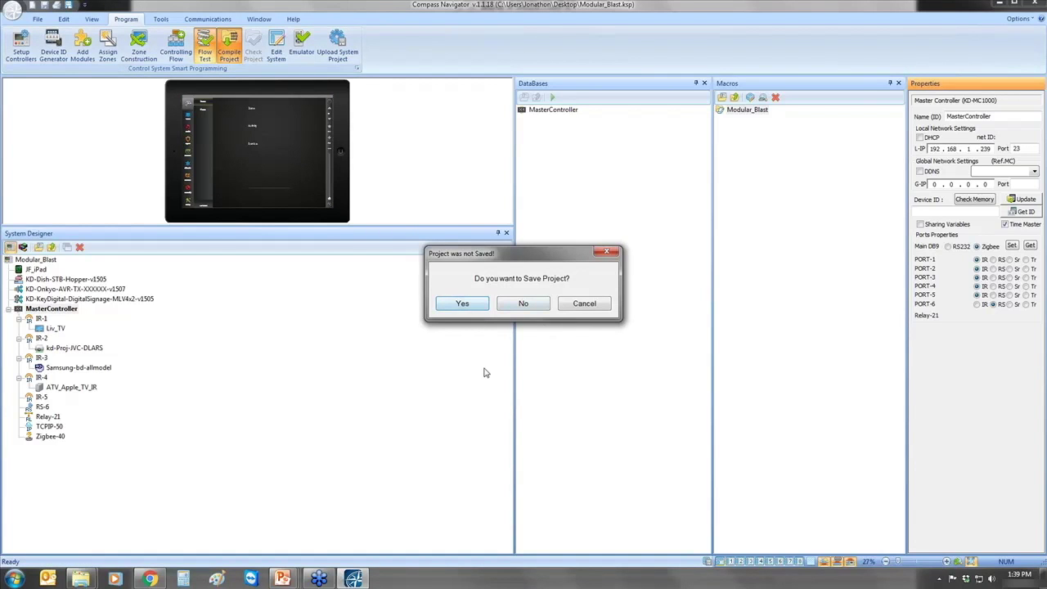
click(468, 306)
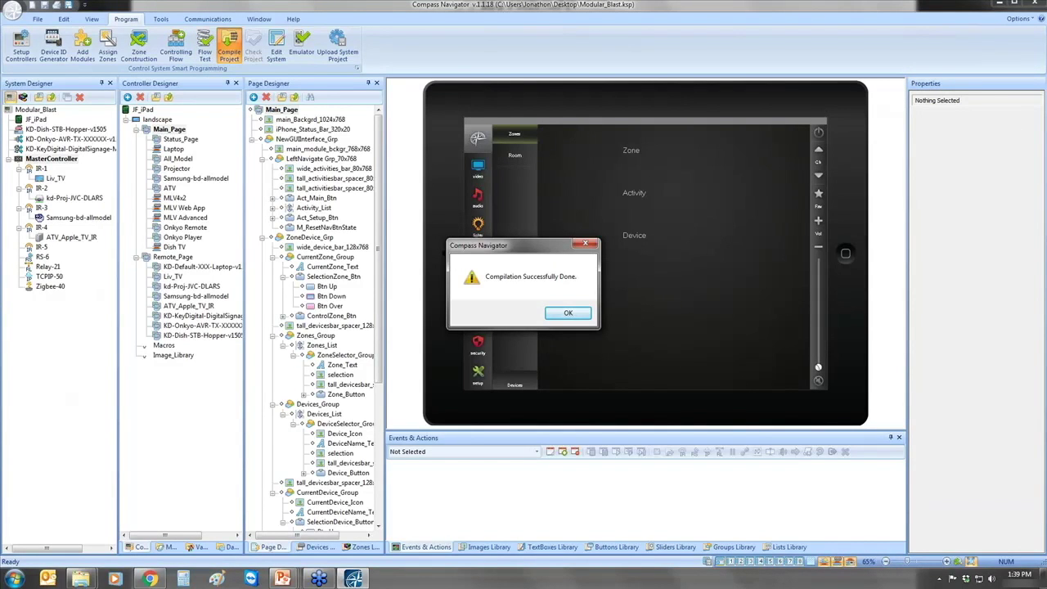
click(576, 309)
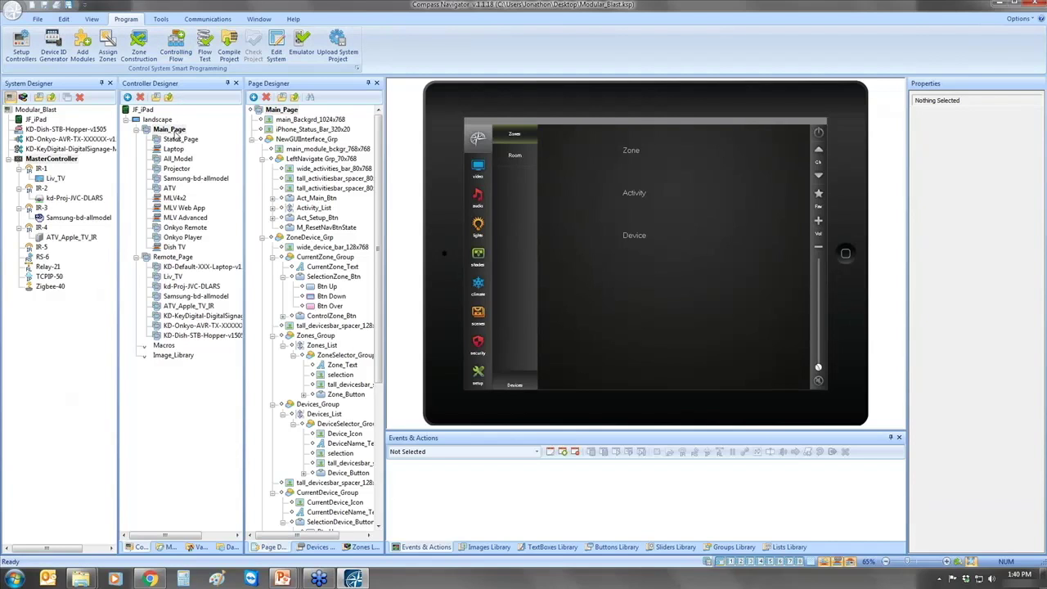
Look over the Main_Page, Status_Page and Laptop pages, and rename the All_Model page as Living Room TV
click(172, 129)
click(180, 141)
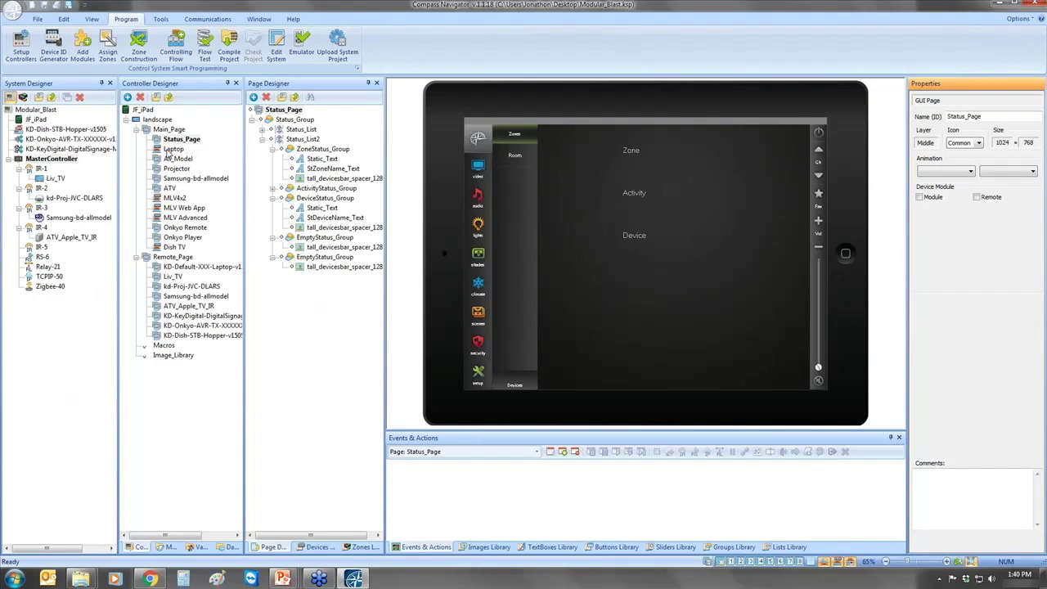
click(171, 151)
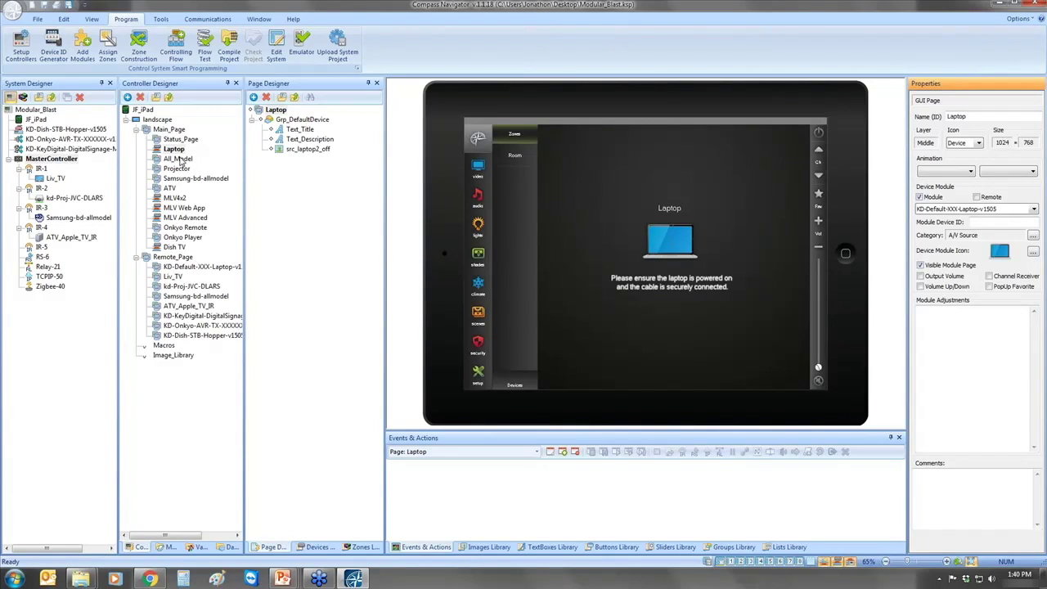
click(180, 160)
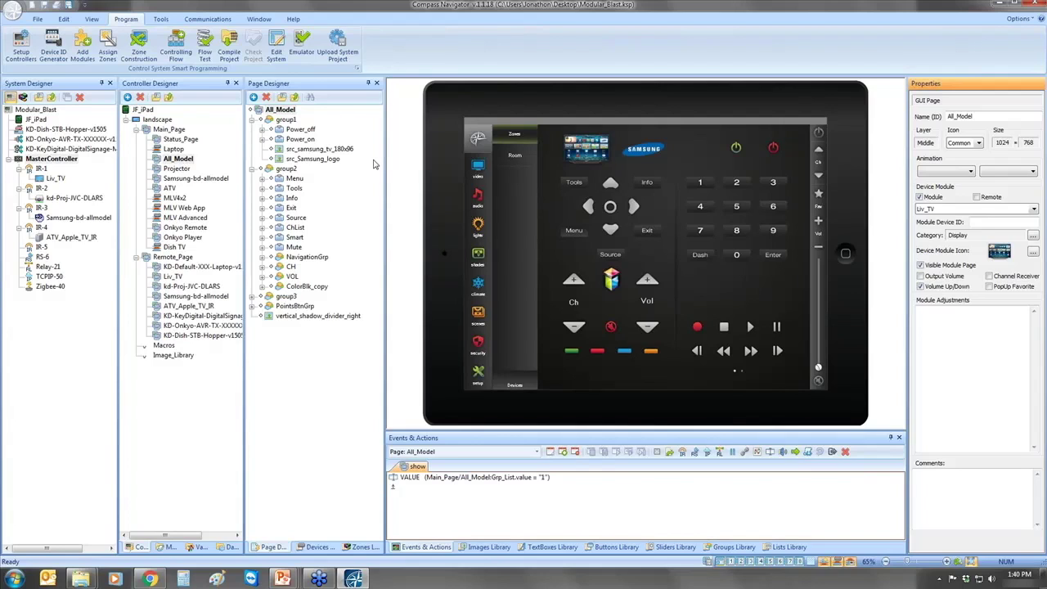
drag(1006, 117, 931, 116)
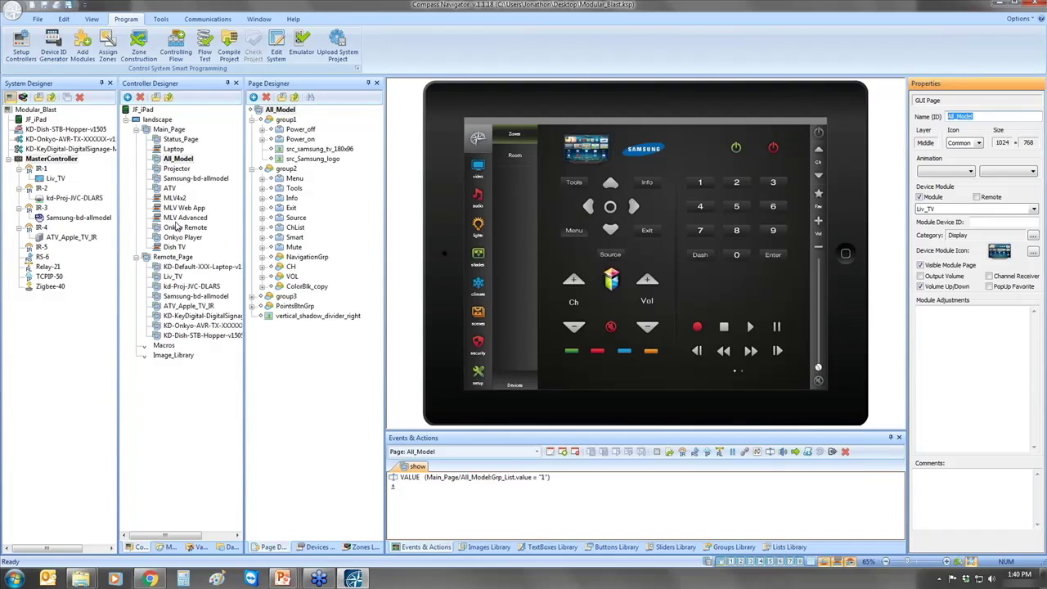
click(930, 147)
double_click(974, 116)
text(Living Room TV)
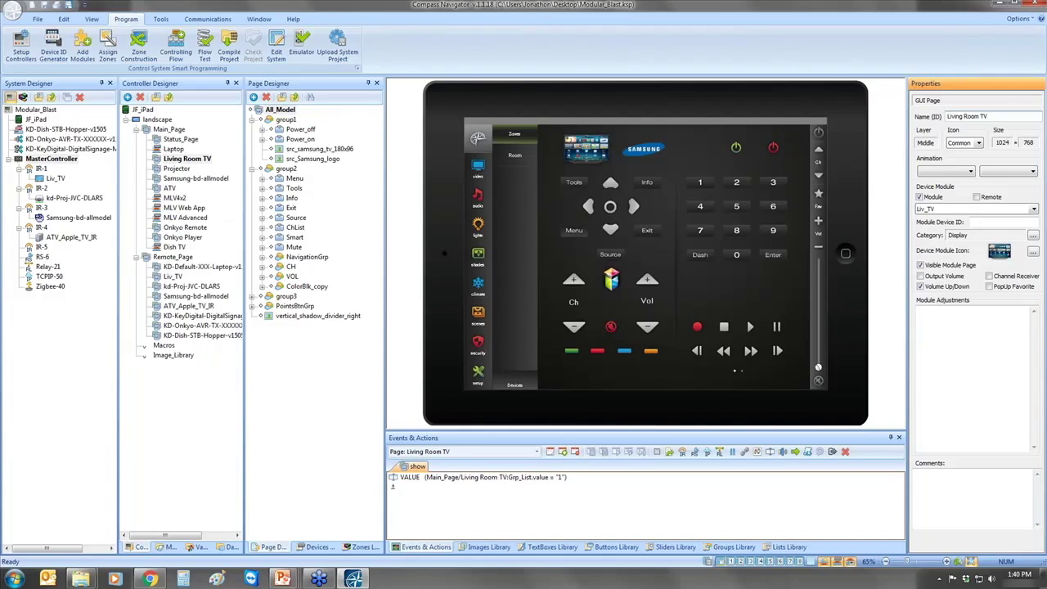
Rename the Projector page as Theater Projector and the Samsung-bd-allmodel main page as Blu-Ray
click(178, 168)
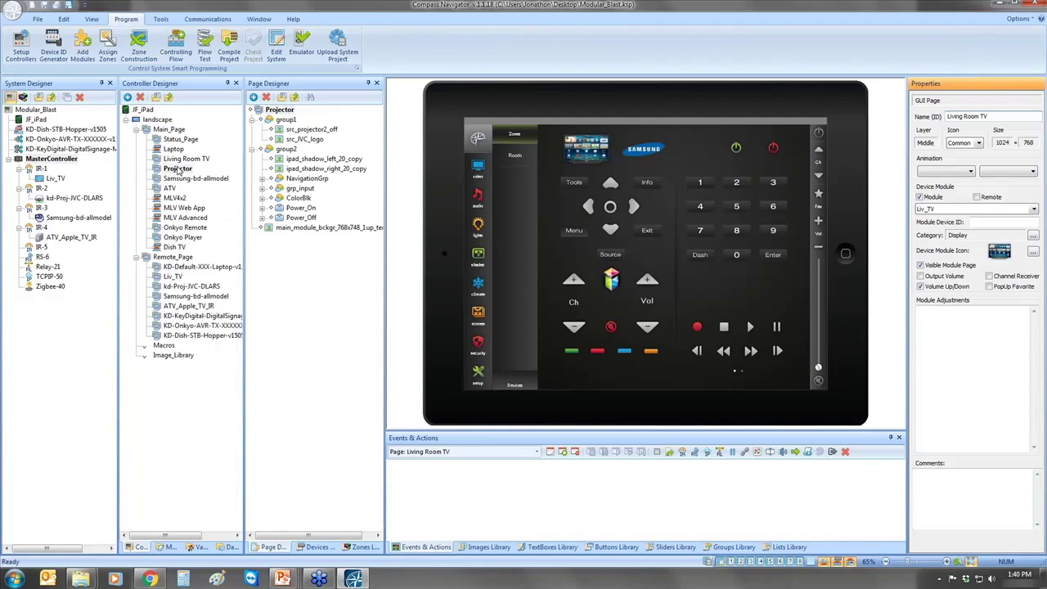
click(948, 116)
text(Theater)
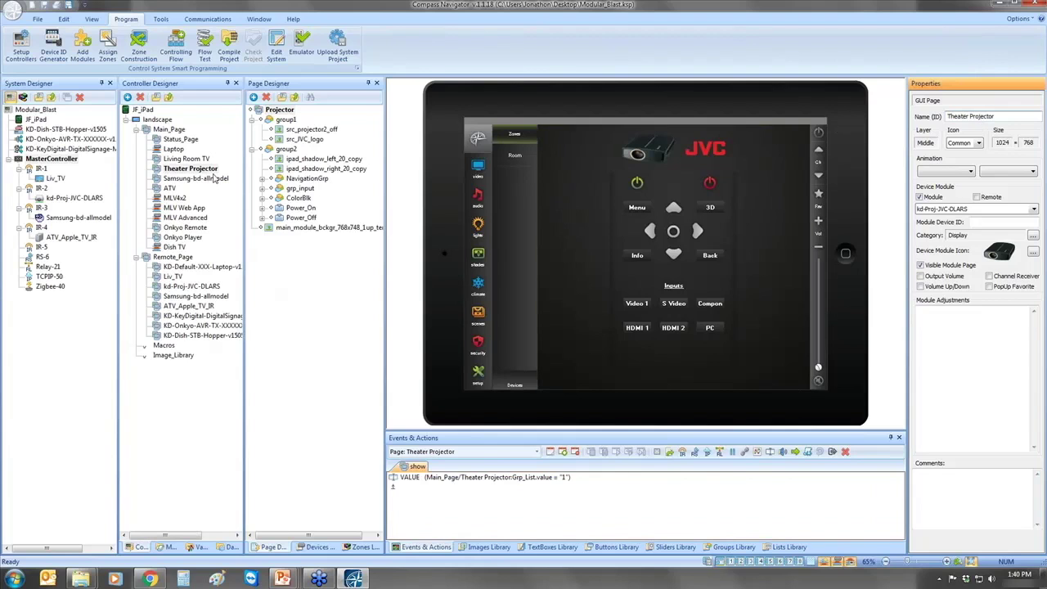
click(215, 178)
double_click(1011, 116)
text(Blu-Ray)
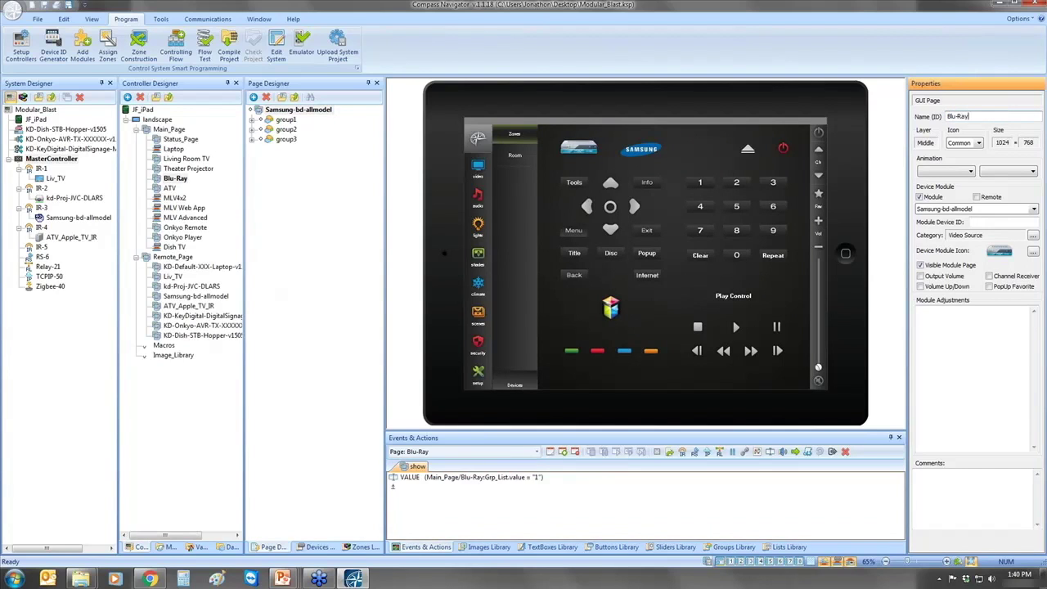
Rename the ATV page under Main_Page as AppleTV
click(169, 188)
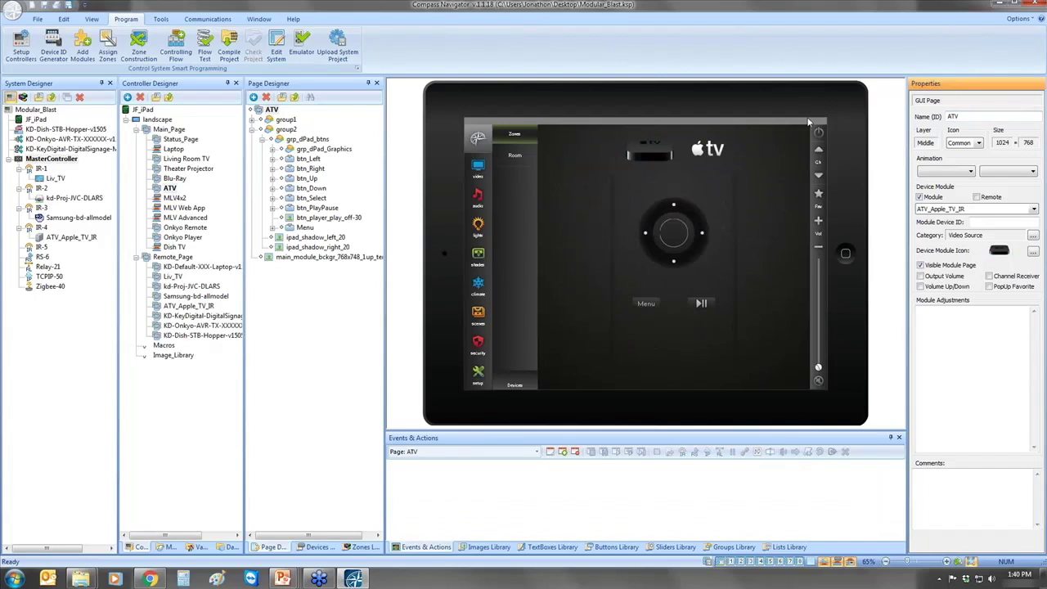
double_click(953, 117)
text(AppleTV)
Rename the KeyDigital switcher's MLV4x2 page as Video Matrix
click(185, 200)
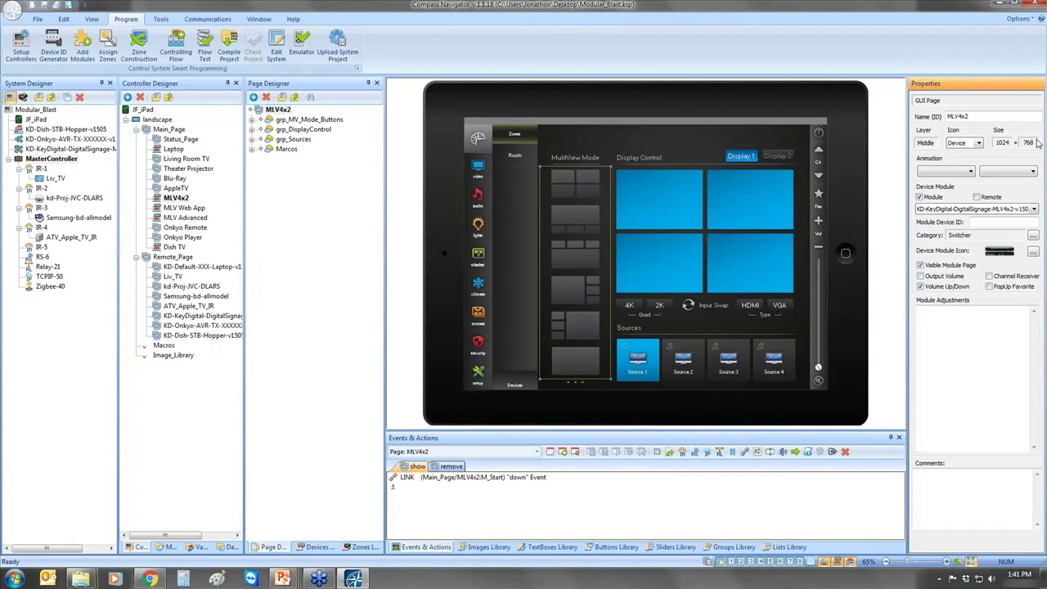
drag(975, 118, 921, 117)
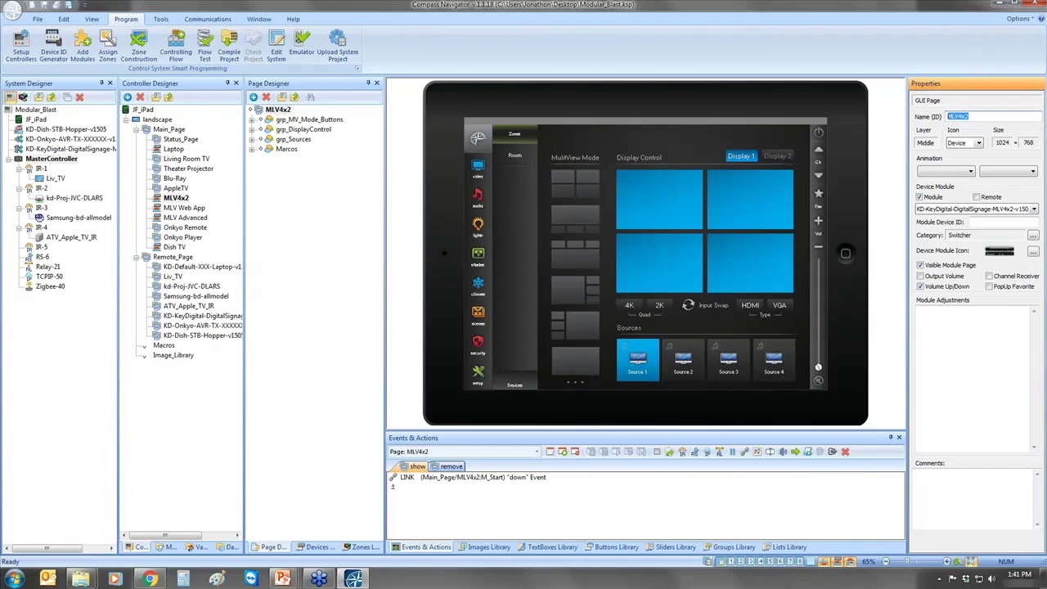
text(HD)
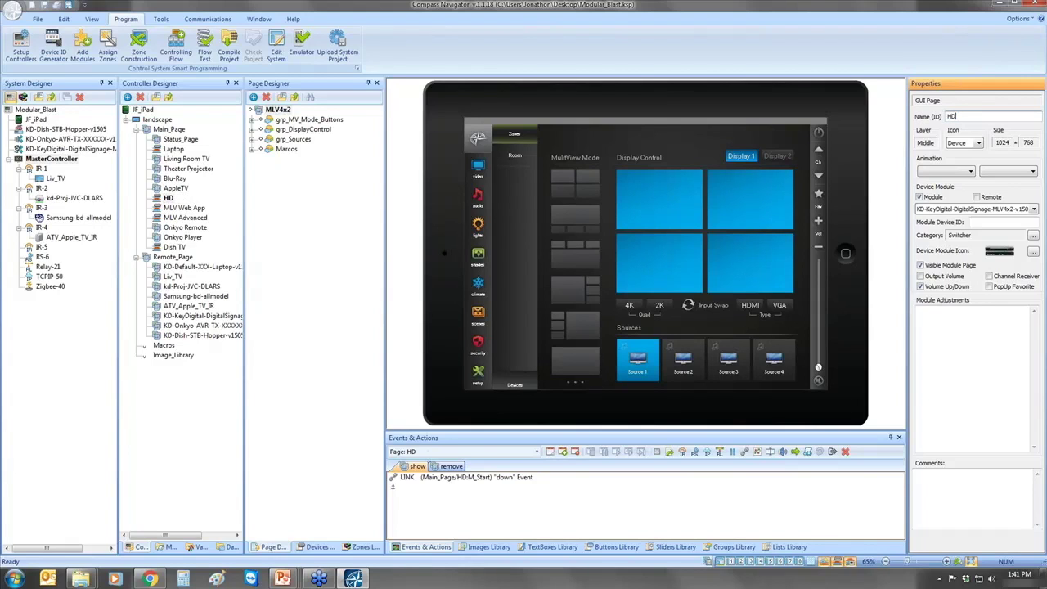
text( Dis)
key(BackSpace)
key(BackSpace)
key(BackSpace)
key(BackSpace)
key(BackSpace)
key(BackSpace)
text(Video)
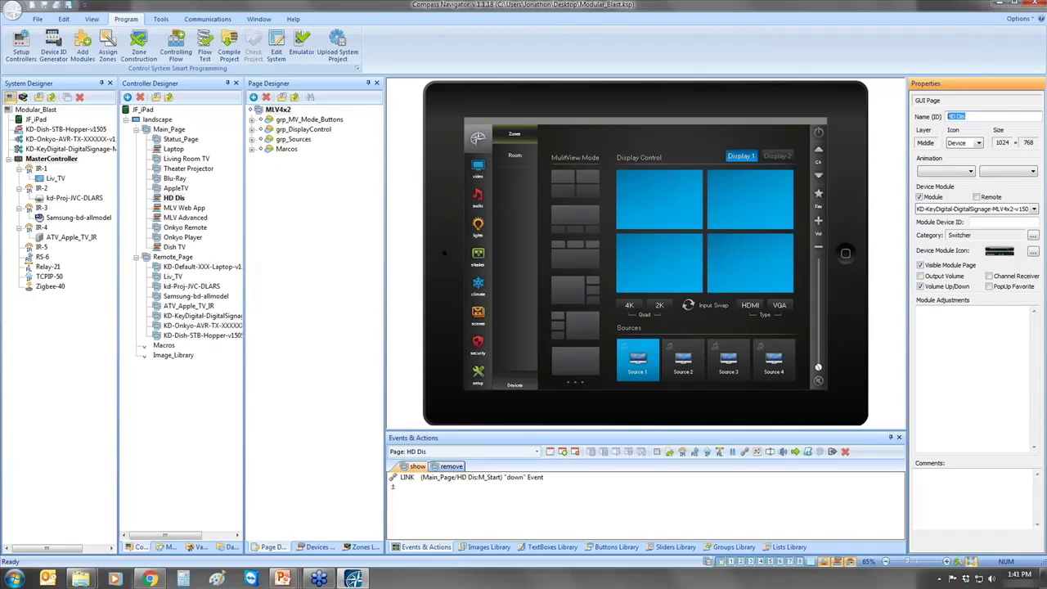
text( Matrix)
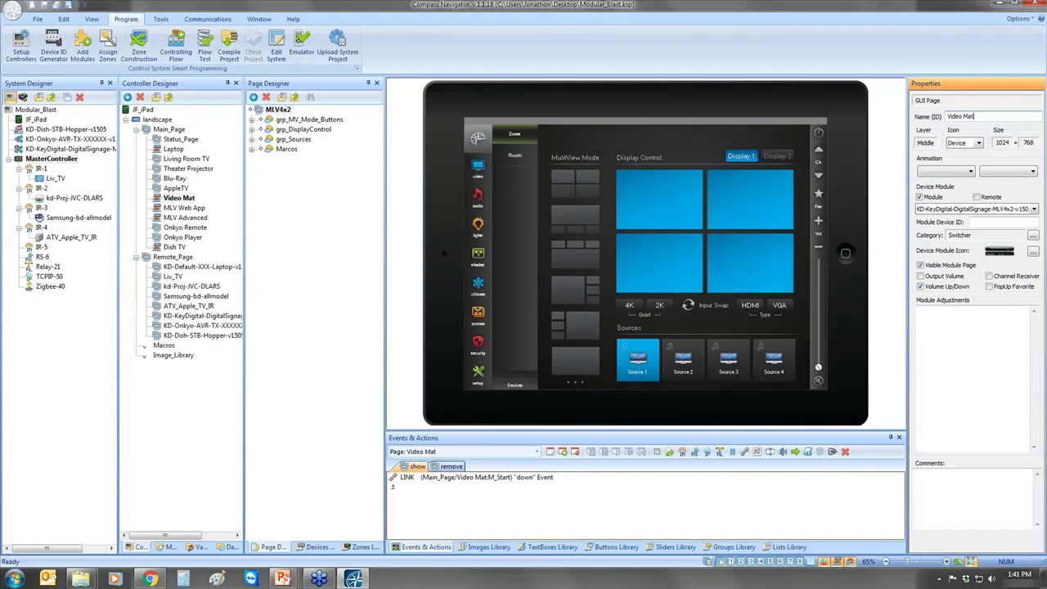
Review the MLV Web App, MLV Advanced and Onkyo Remote pages, and rename the Onkyo Player page as Music Stream
click(172, 208)
click(178, 218)
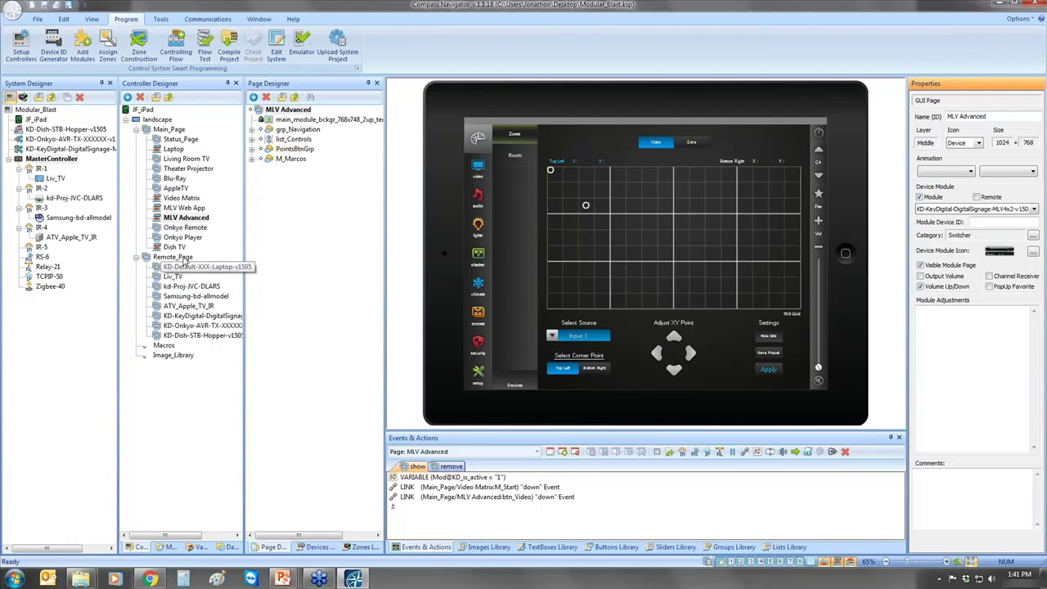
click(180, 227)
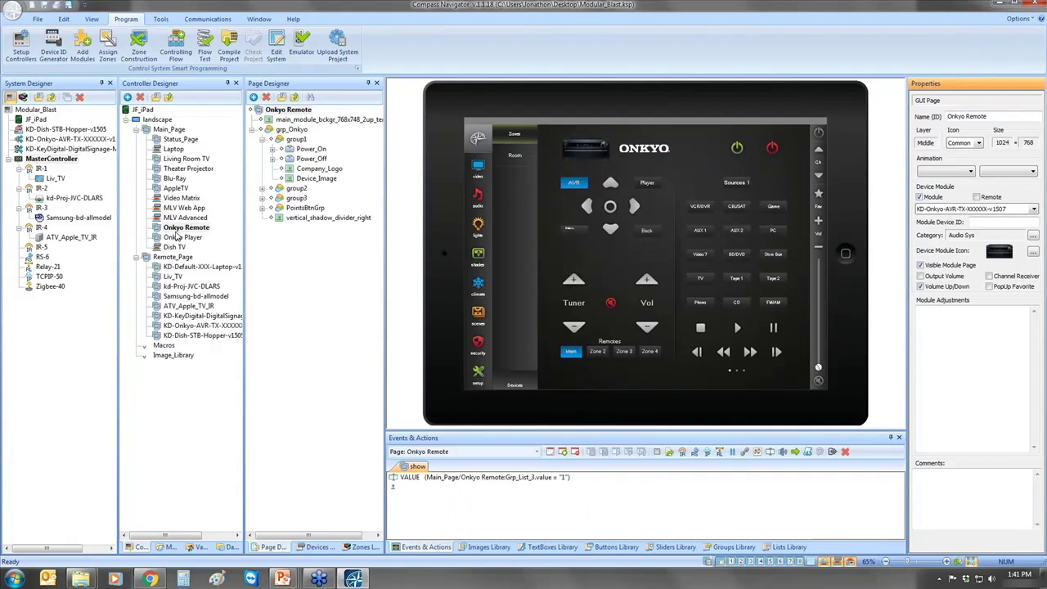
click(195, 241)
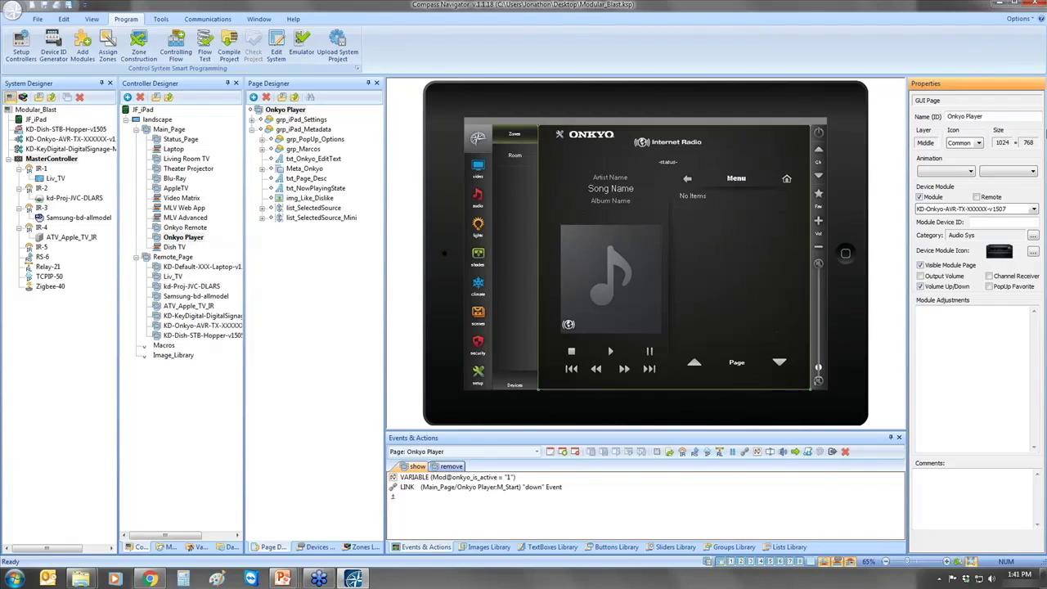
drag(986, 116, 948, 117)
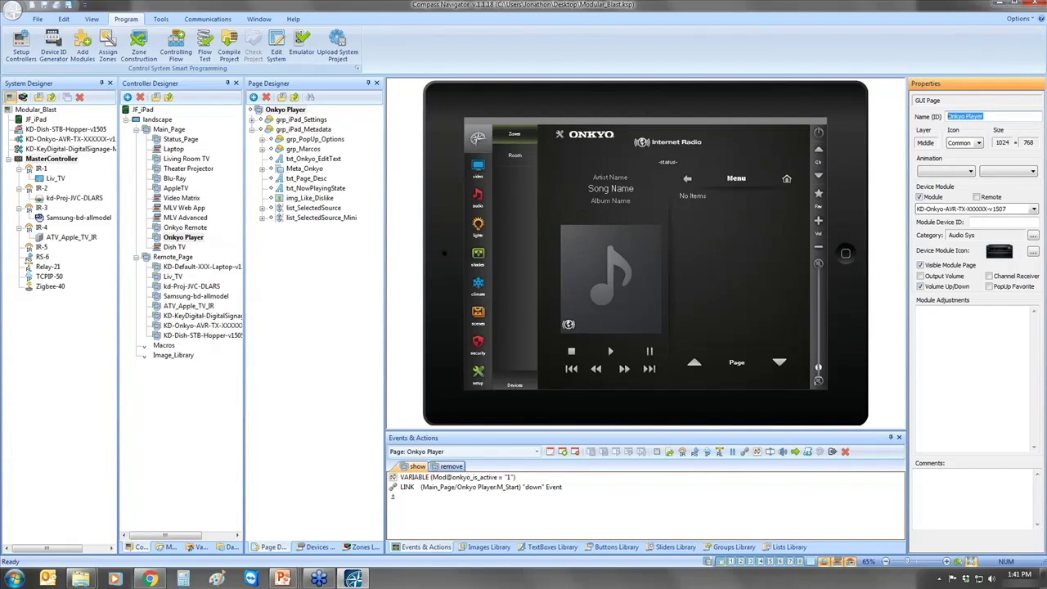
text(StsicS)
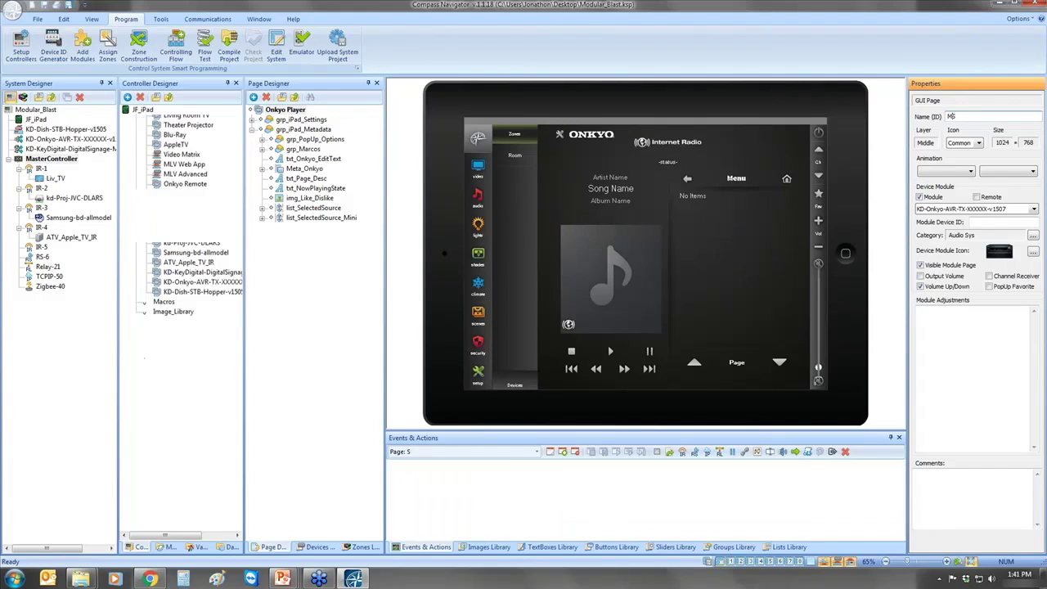
key(BackSpace)
text(S)
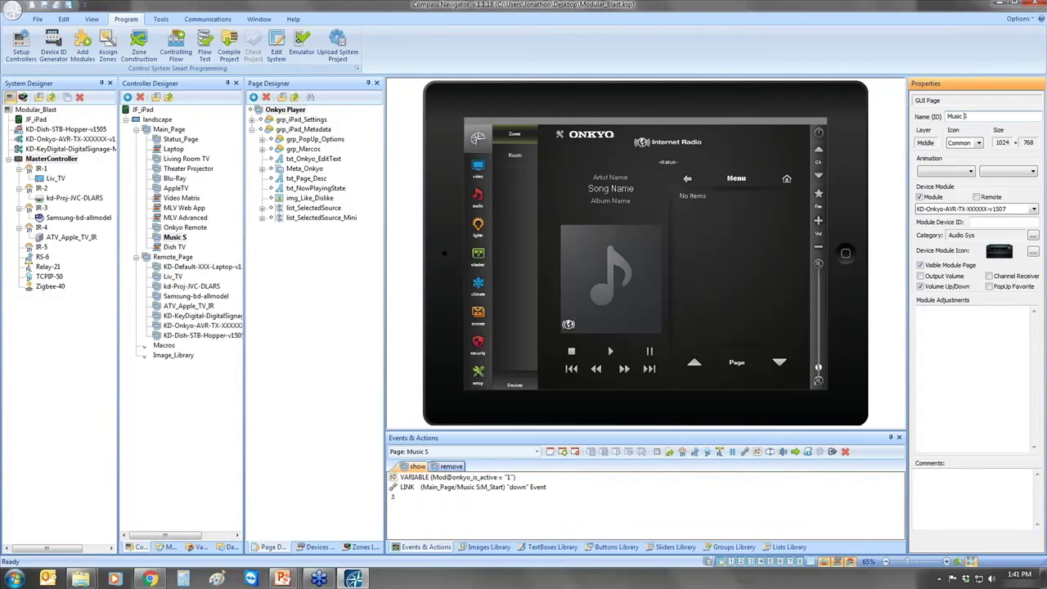
text(tream)
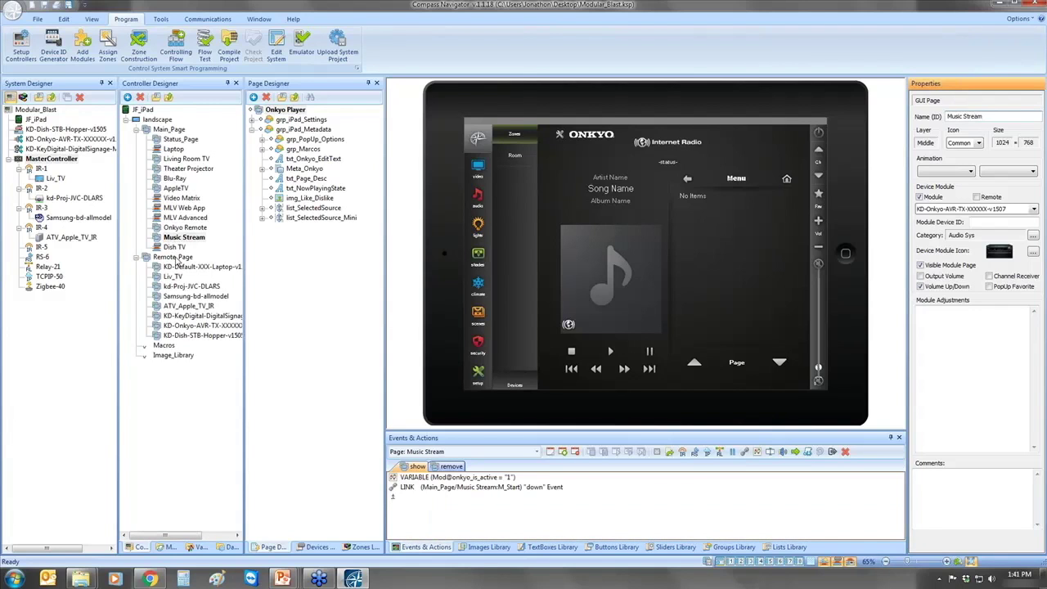
Rename the Dish TV page under Main_Page as Satellite
click(176, 248)
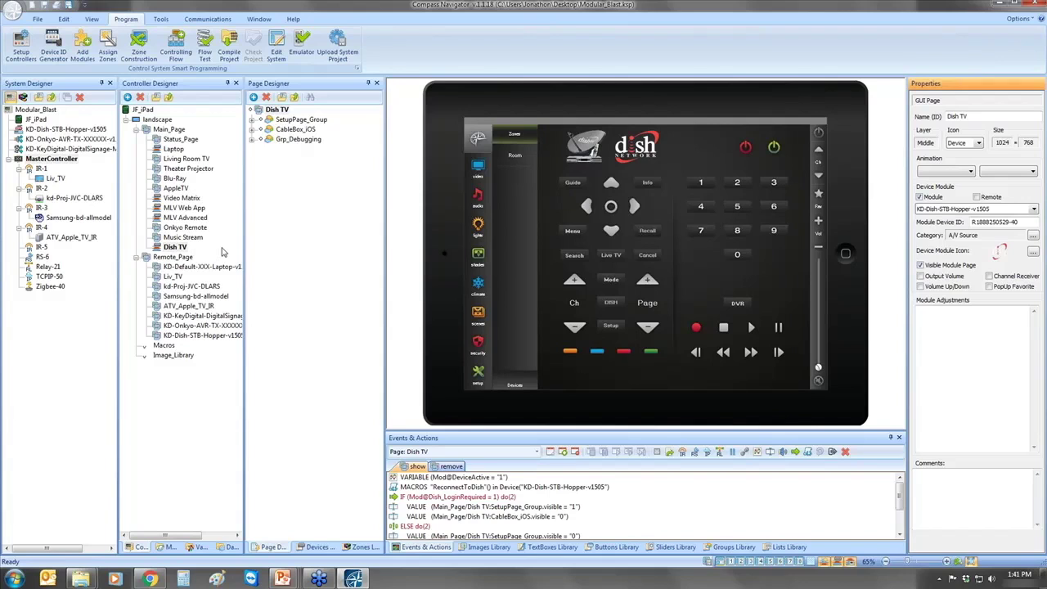
drag(973, 116, 946, 116)
text(Satellite)
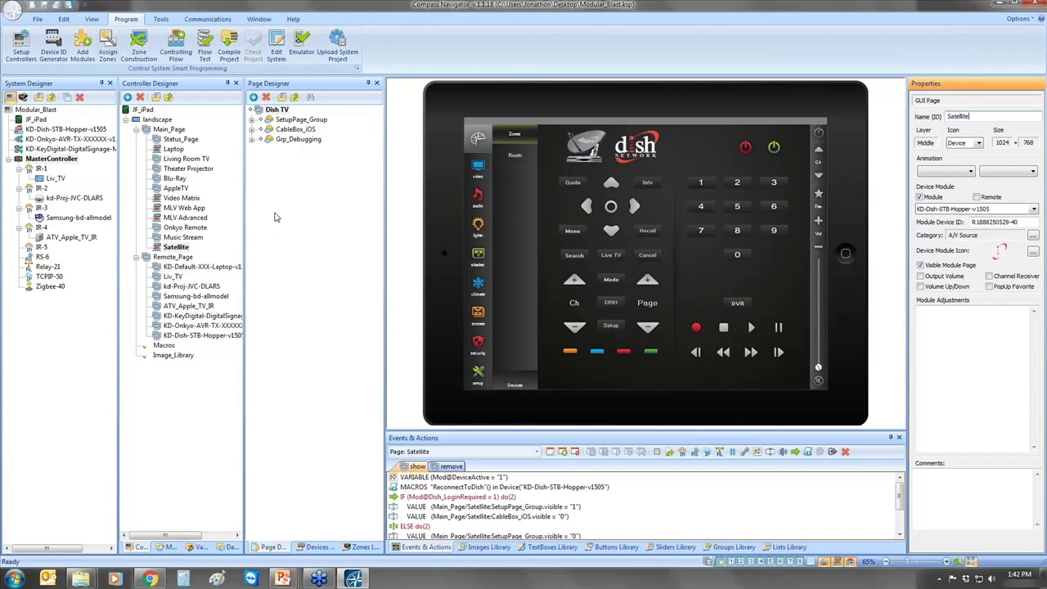
Save the project with the renamed pages and compile it
click(231, 51)
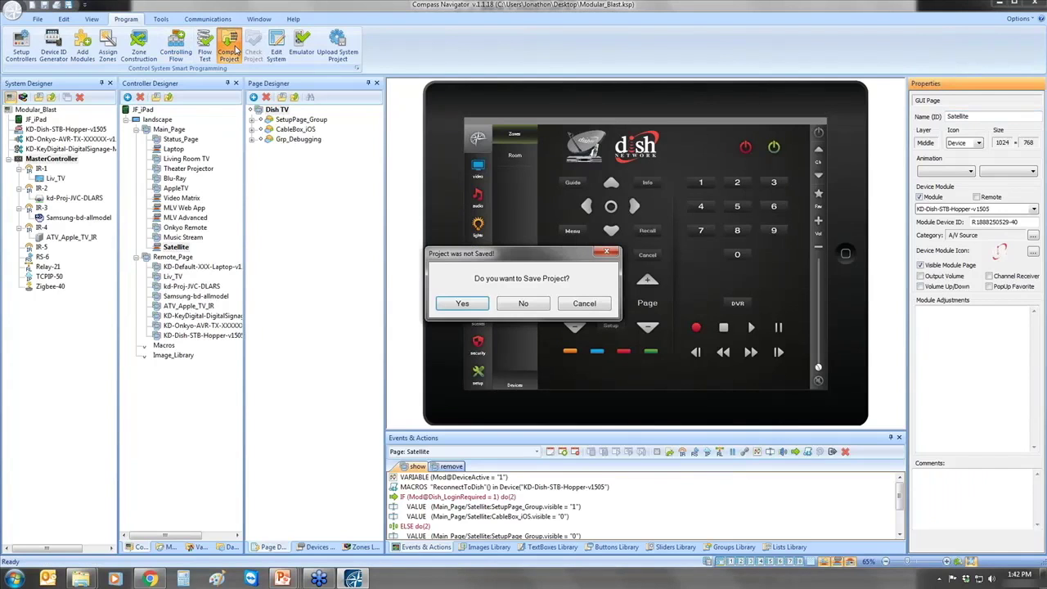
click(461, 305)
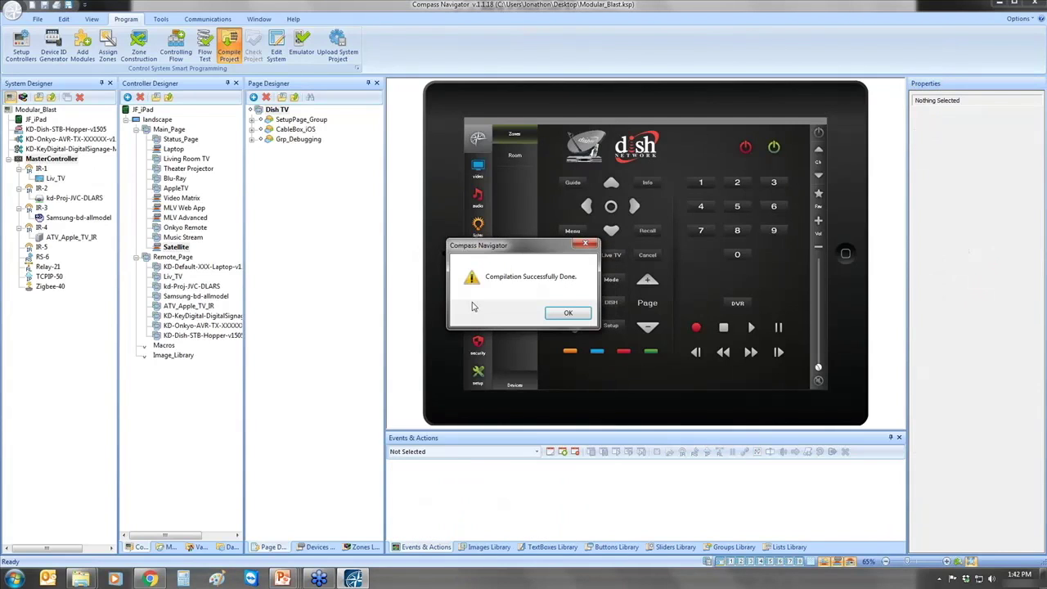
click(568, 317)
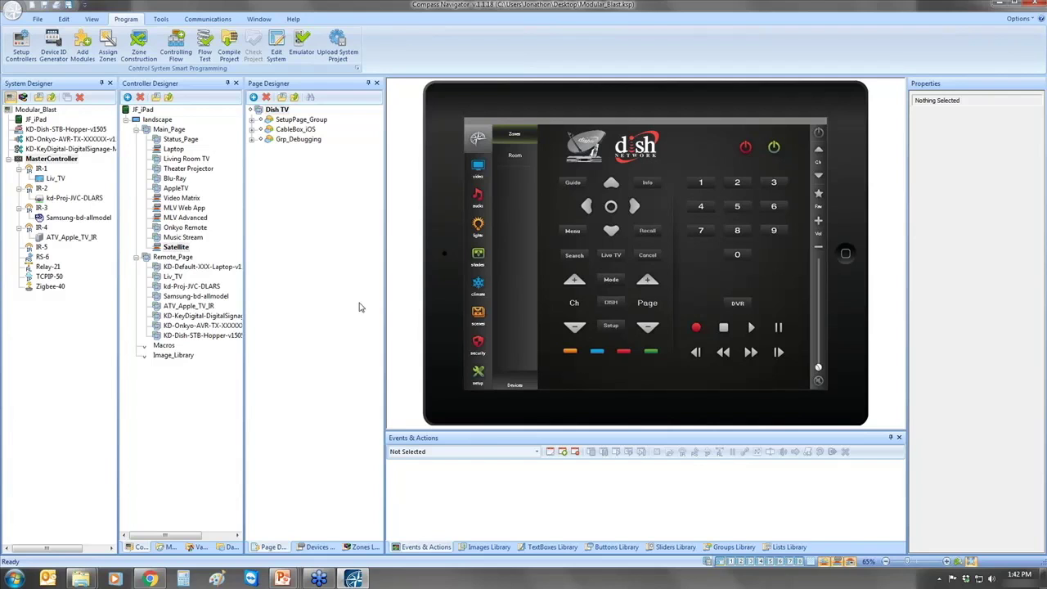
Switch to the PowerPoint presentation, show the Customizing Modules slide and return to Compass Navigator
key(alt+Tab)
key(alt+Tab)
key(alt+Tab)
key(alt+Tab)
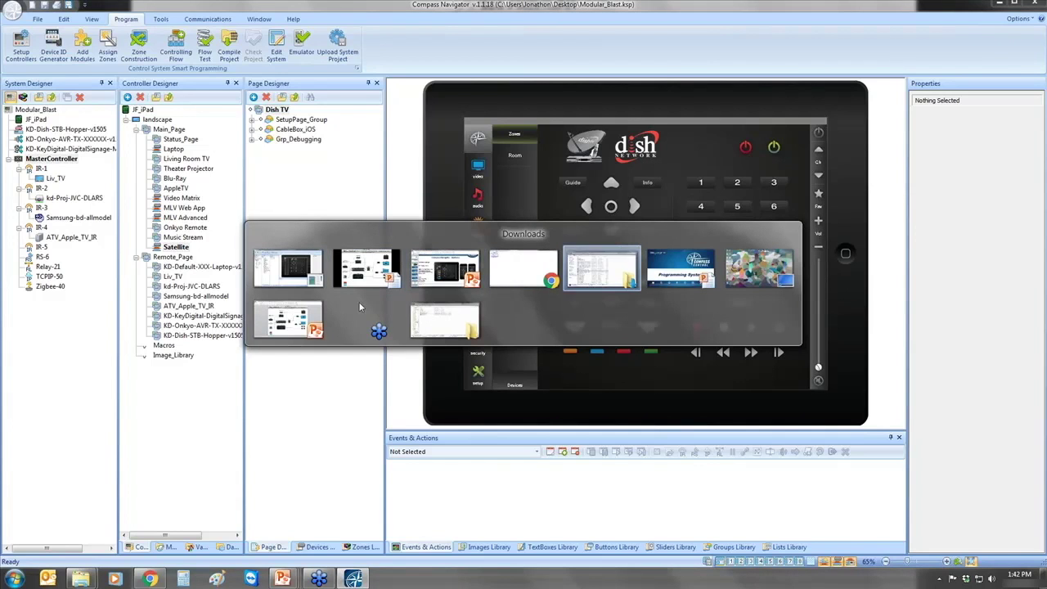
key(Right)
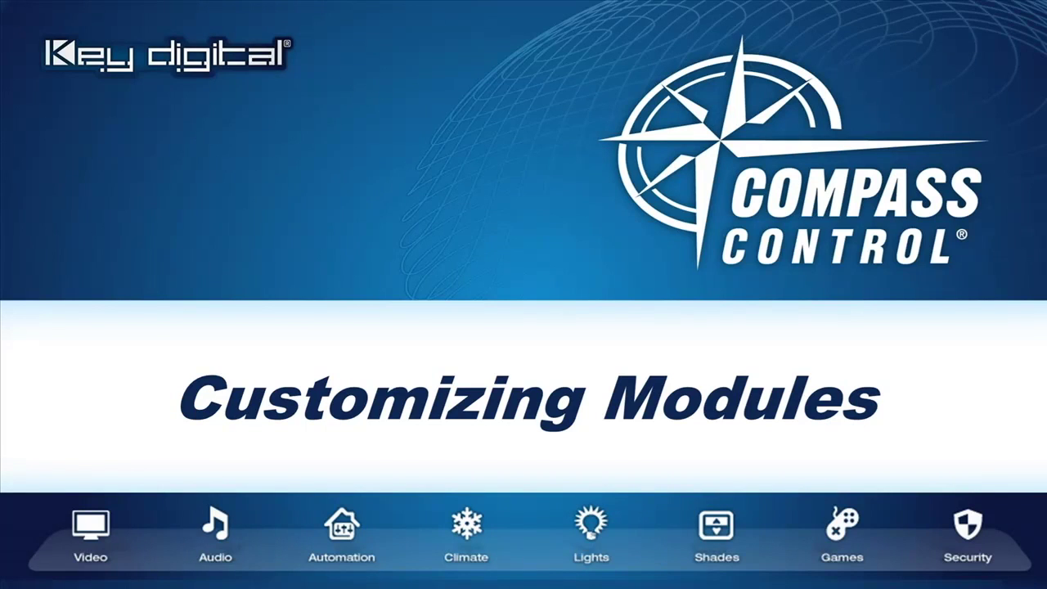
key(alt+Tab)
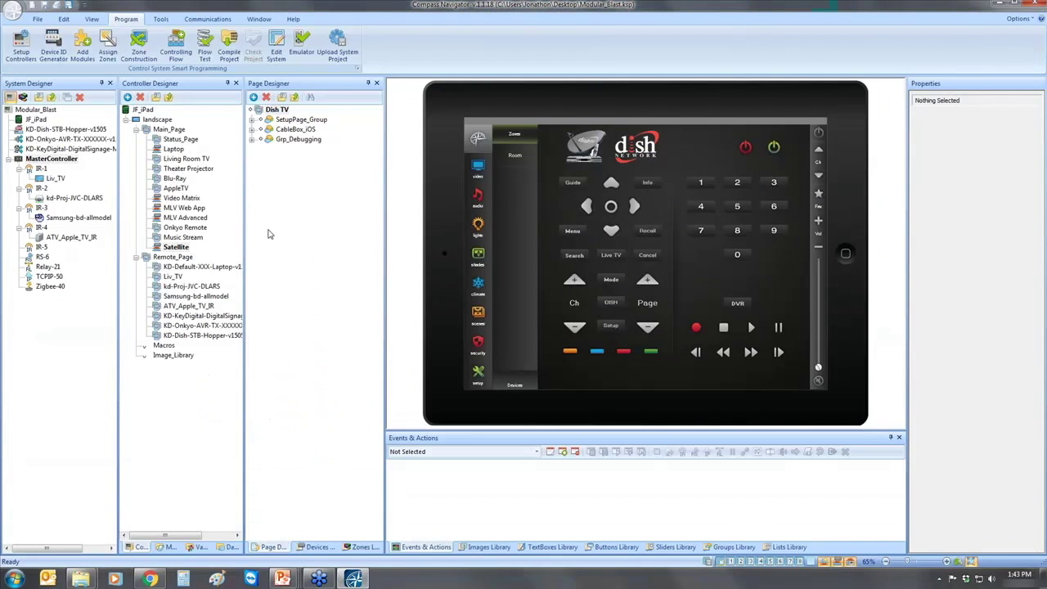
Examine the Source 1 to Source 4 buttons on the Video Matrix page at 90% zoom
click(181, 203)
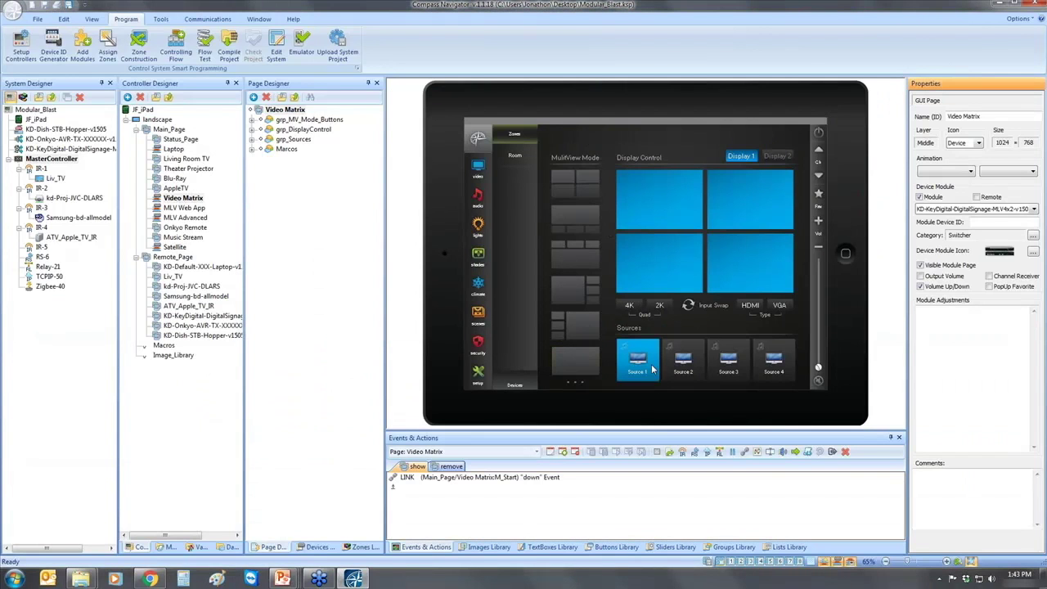
click(946, 562)
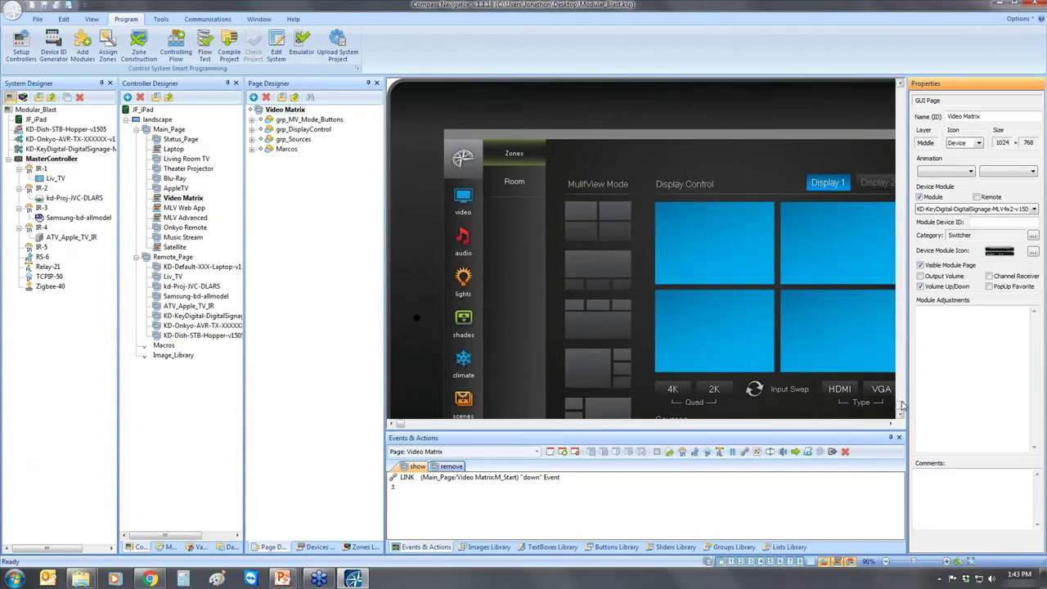
scroll(899, 405, down, 3)
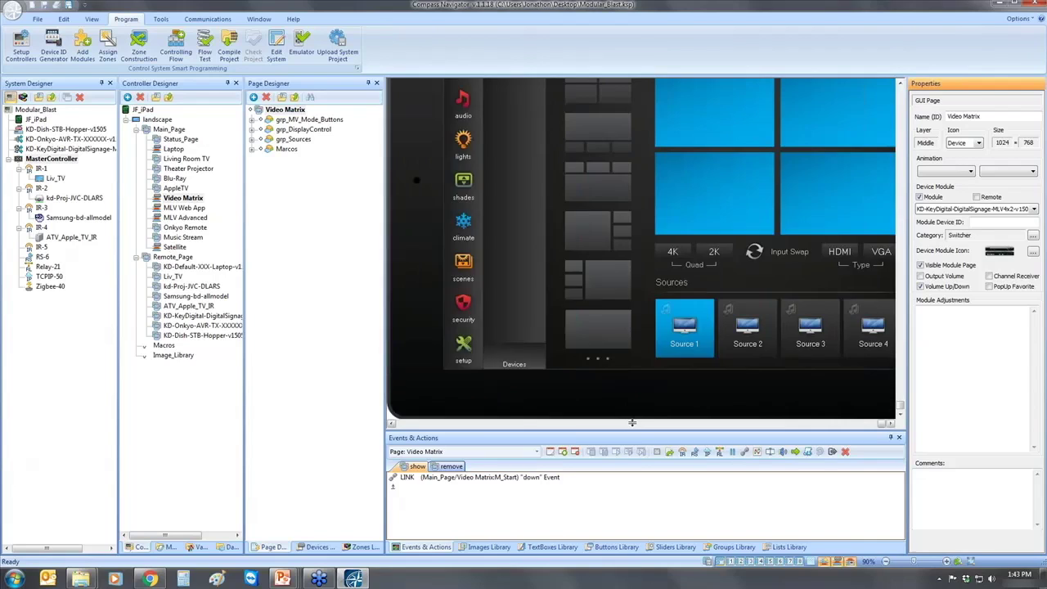
scroll(647, 420, right, 3)
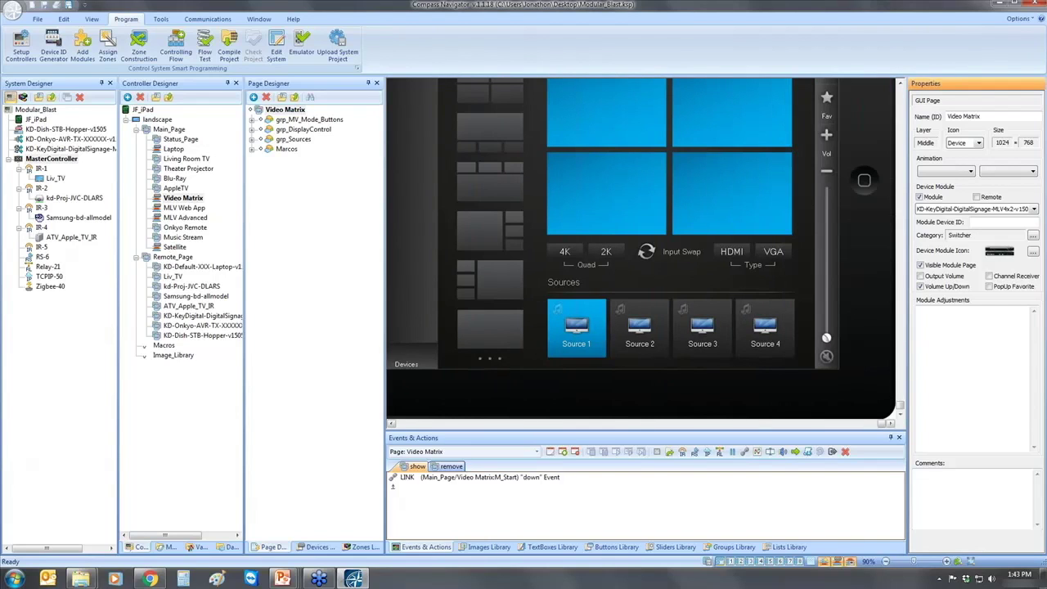
click(575, 335)
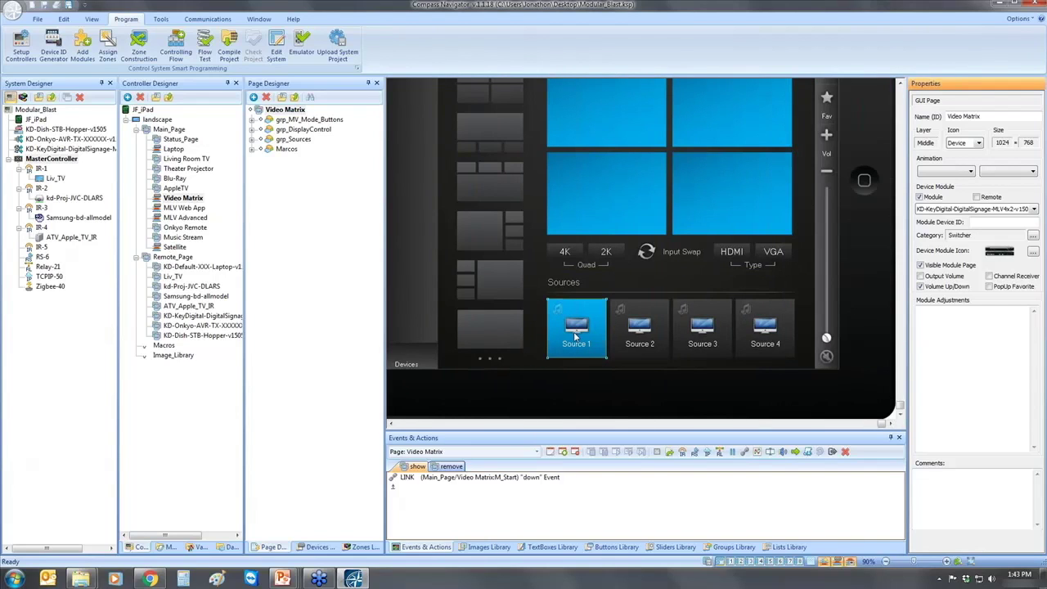
click(623, 328)
click(502, 343)
Save the project, open the KD-KeyDigital-DigitalSignage module for editing and display the iPadController's MLV4x2 page
right_click(202, 202)
click(39, 149)
right_click(40, 152)
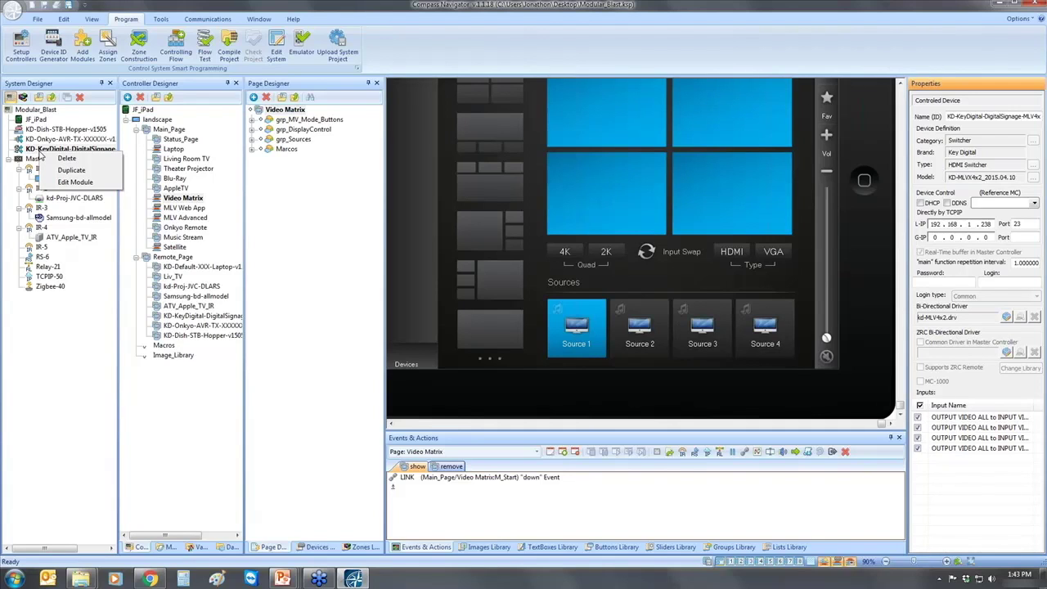
click(31, 152)
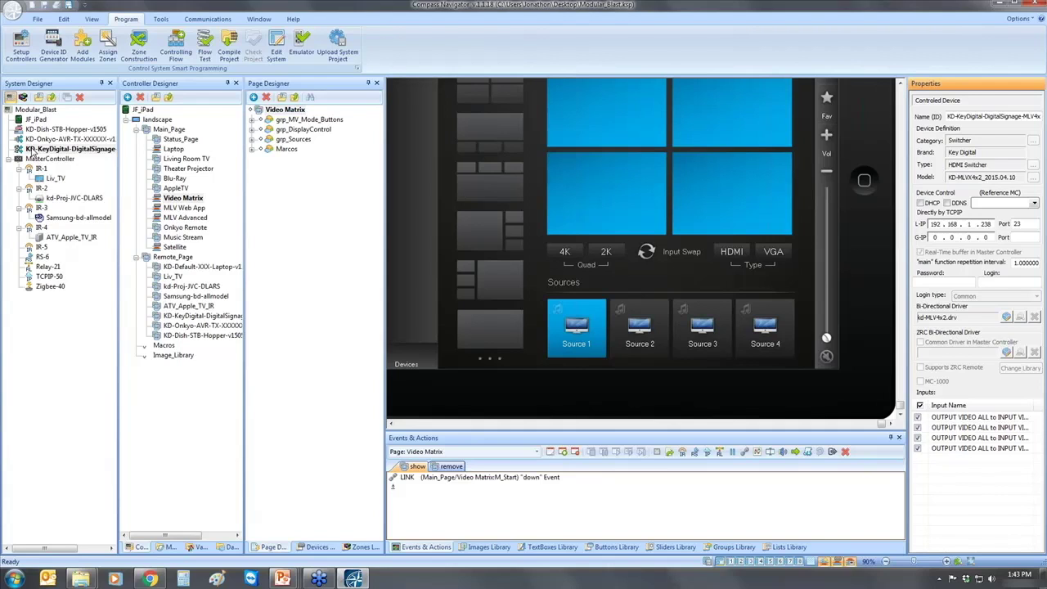
right_click(31, 152)
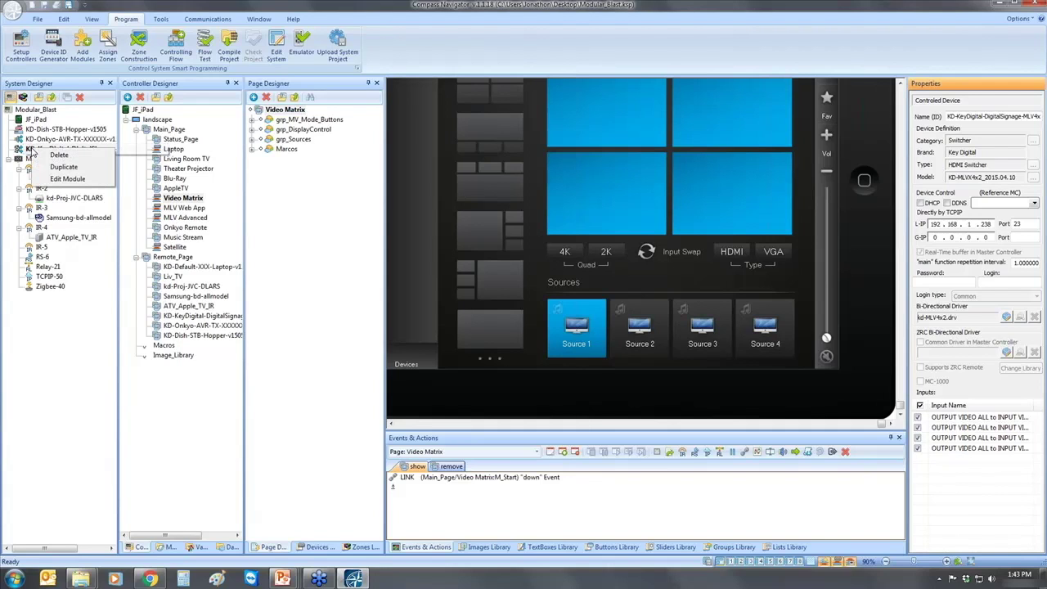
click(63, 182)
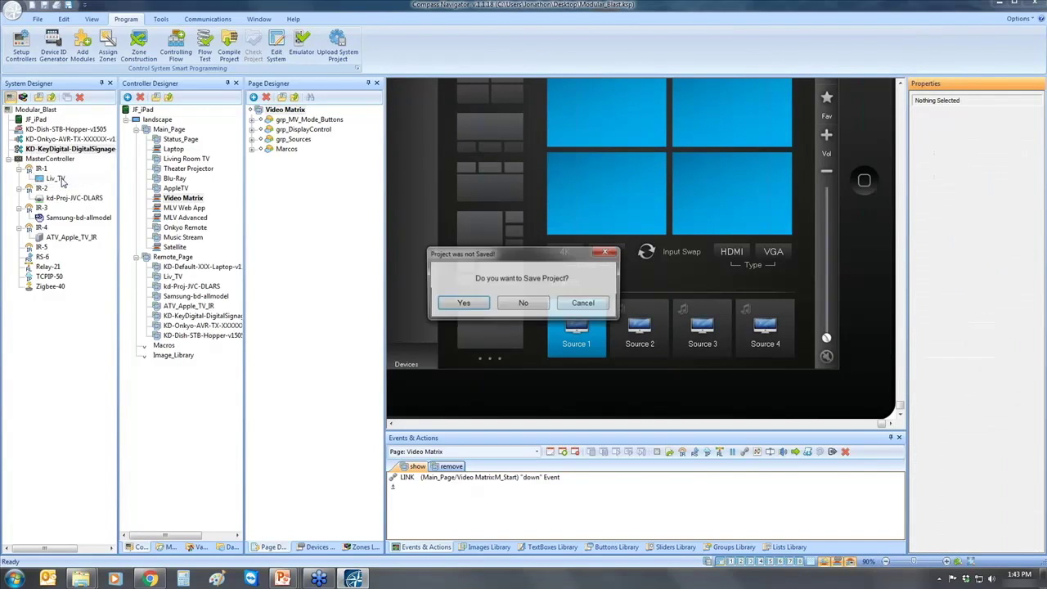
click(473, 304)
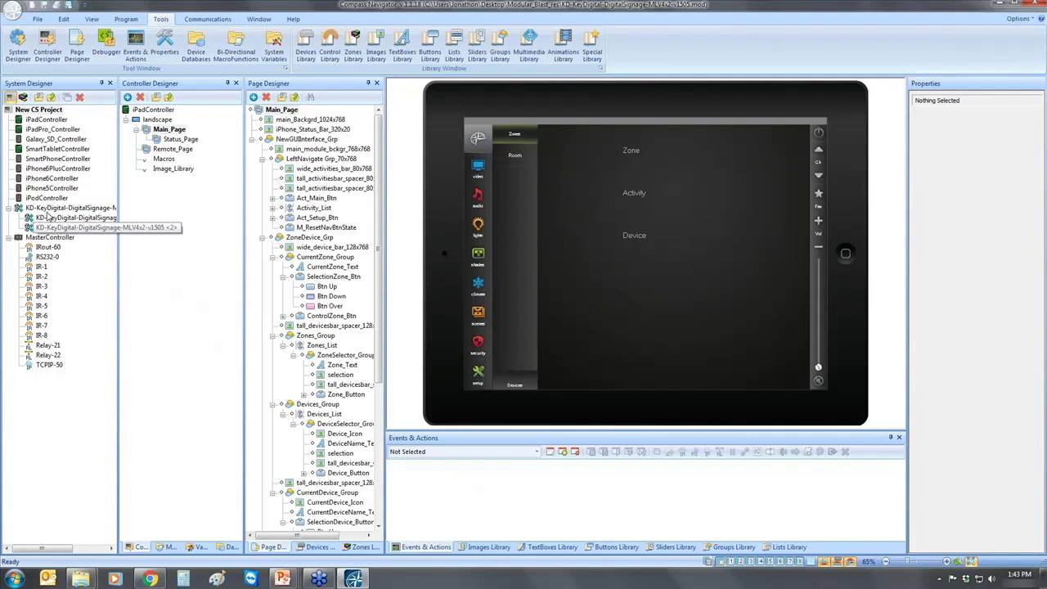
click(47, 120)
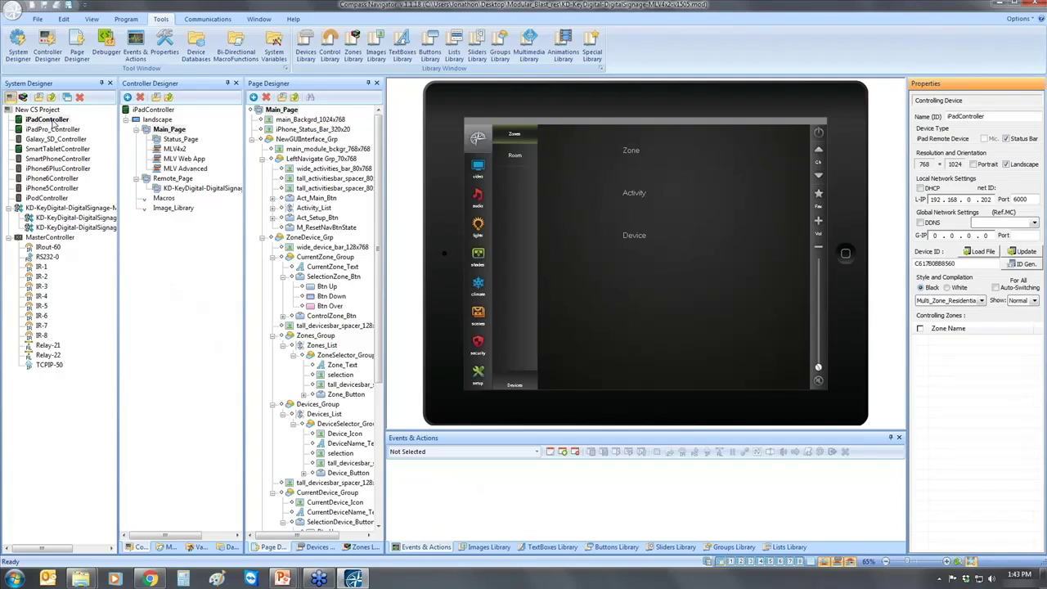
click(175, 149)
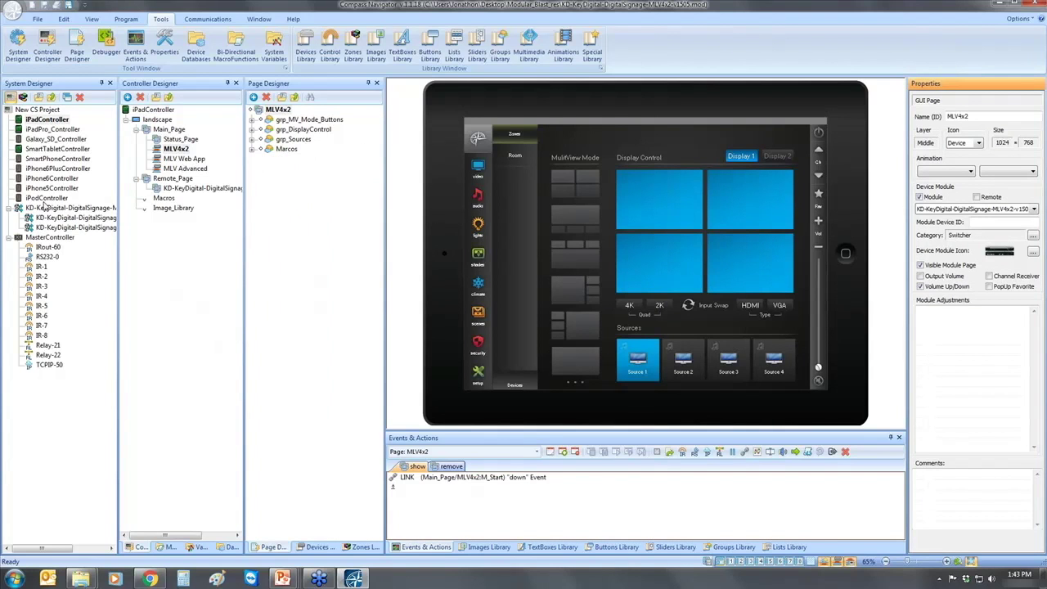
Switch to Chrome and review the source name and icon variables in the Key Digital MLV4x2 Module Setup manual
key(alt+Tab)
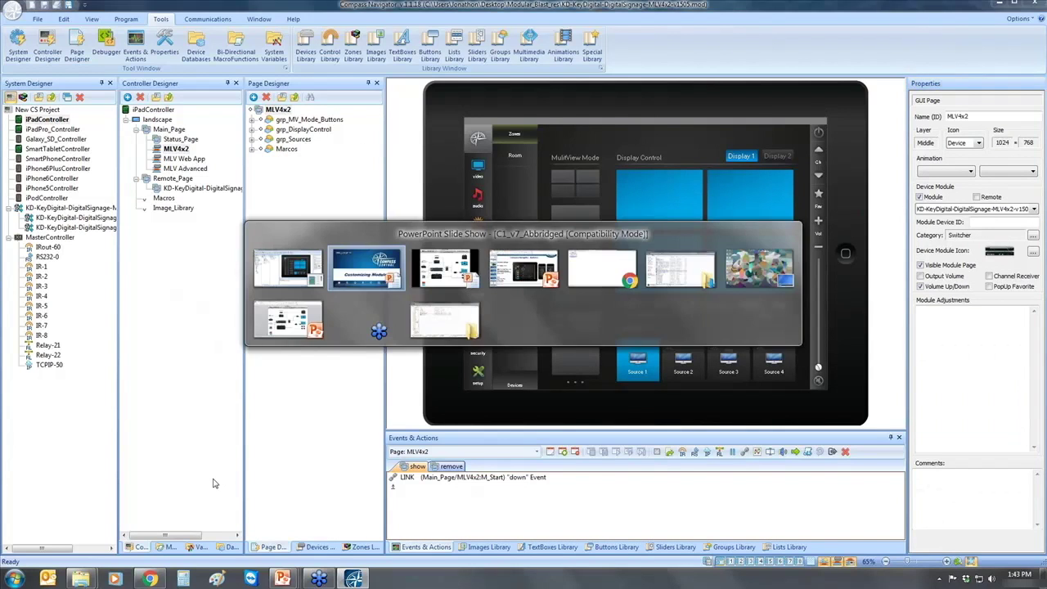
key(alt+Tab)
key(alt+Tab)
key(alt+Tab)
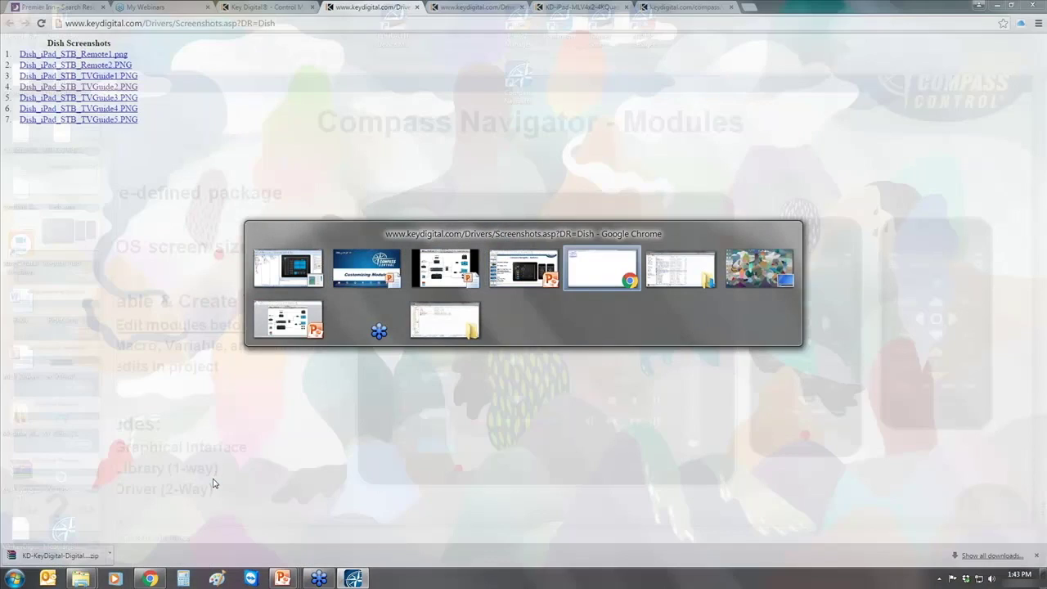
click(495, 8)
click(592, 7)
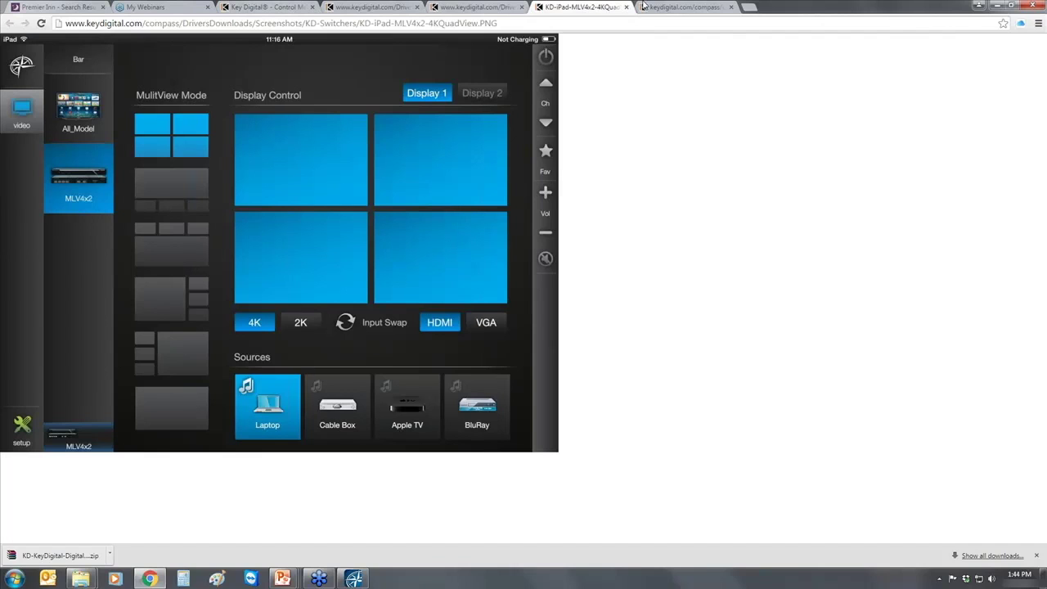
click(669, 7)
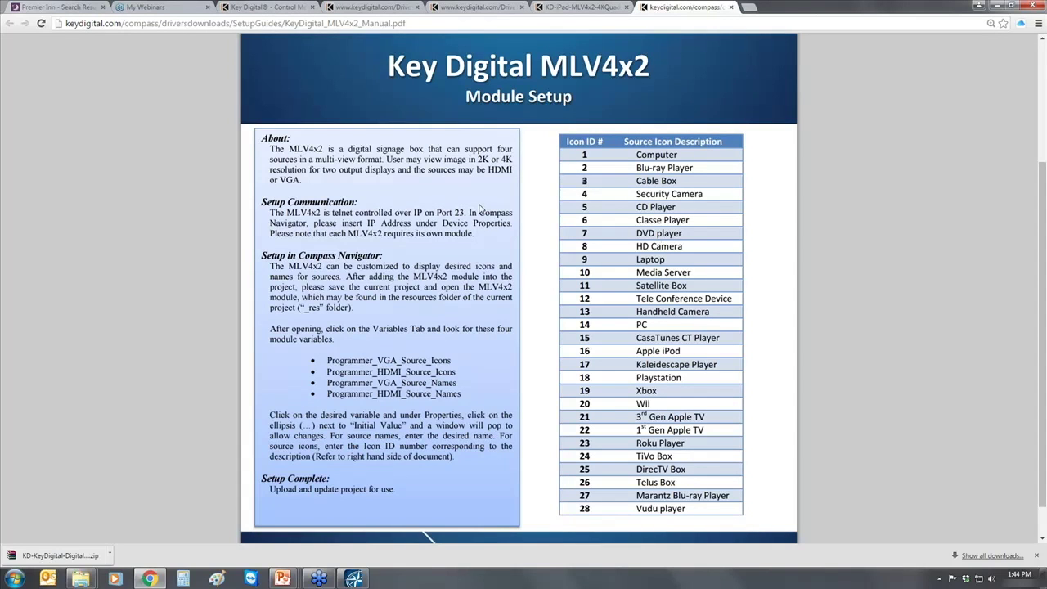
drag(464, 393, 327, 393)
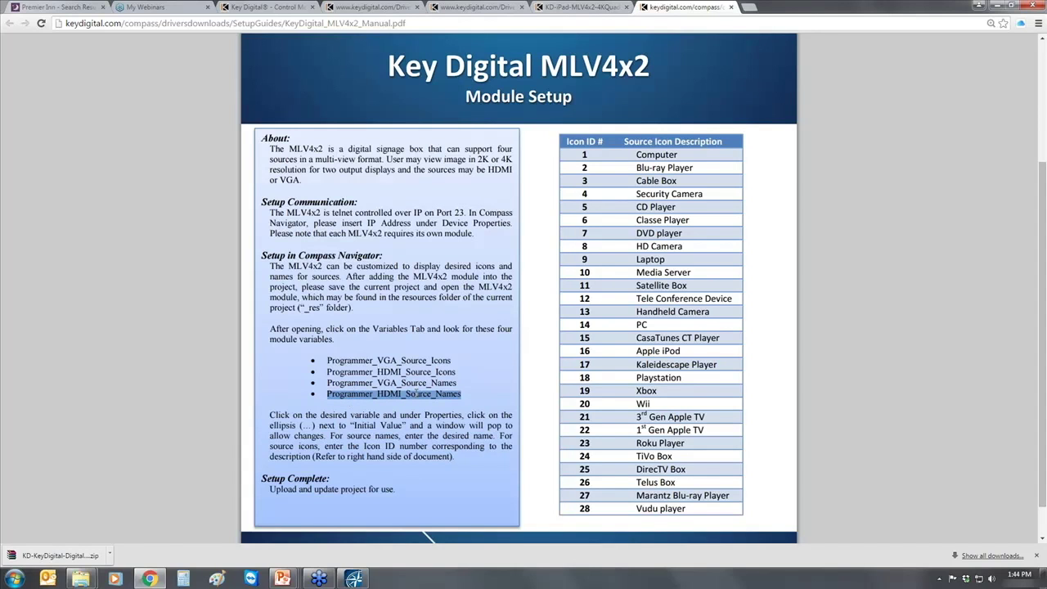
Check the source devices on the PowerPoint system diagram and return to Compass Navigator
key(alt+Tab)
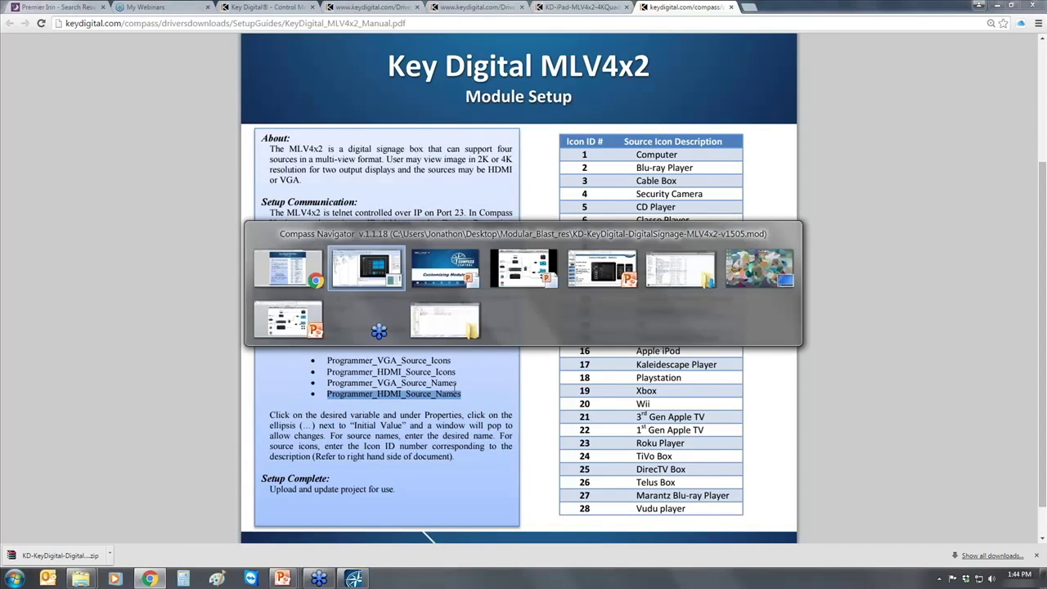
key(alt+Tab)
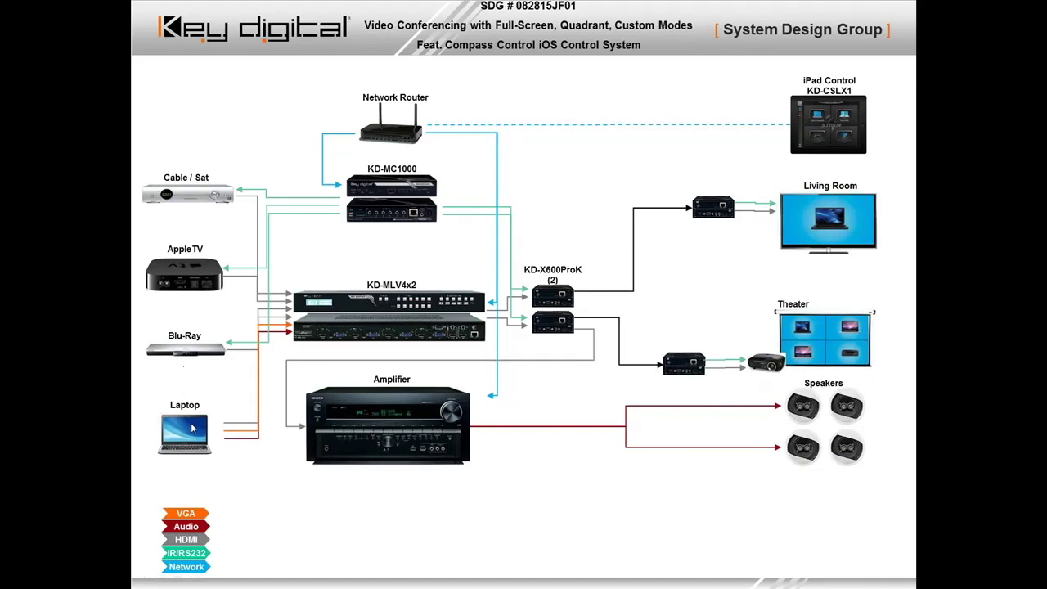
key(alt+Tab)
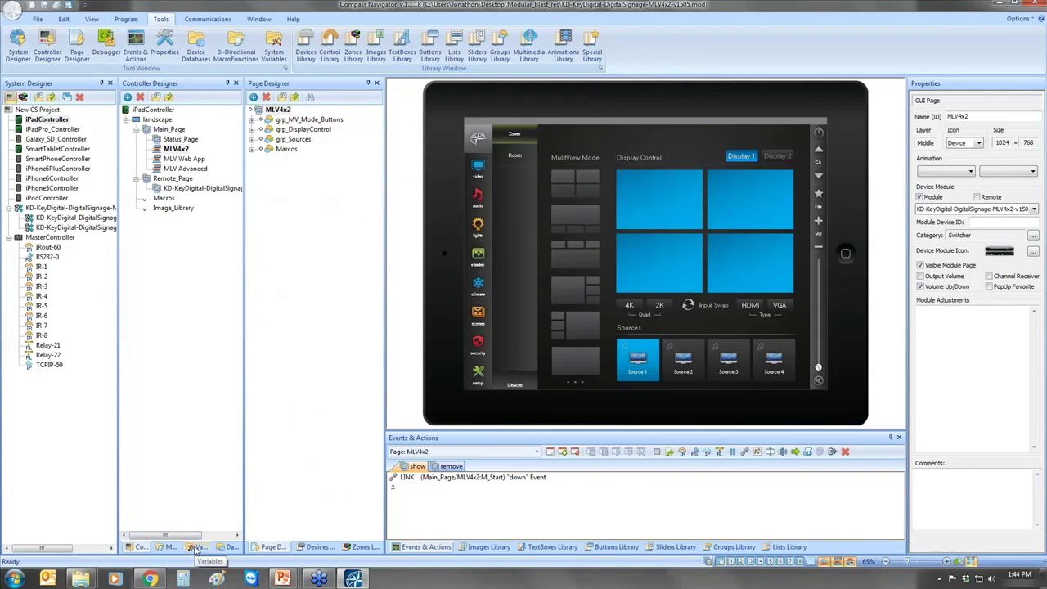
Show the module's variables with their full names readable and select Programmer_HDMI_Source_Names
click(197, 547)
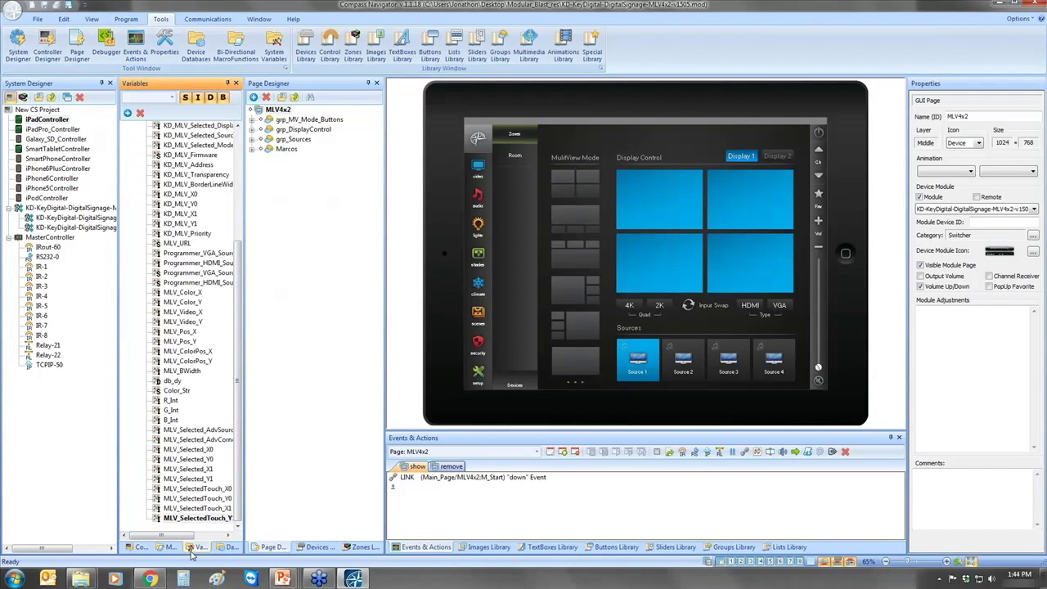
drag(237, 491, 251, 394)
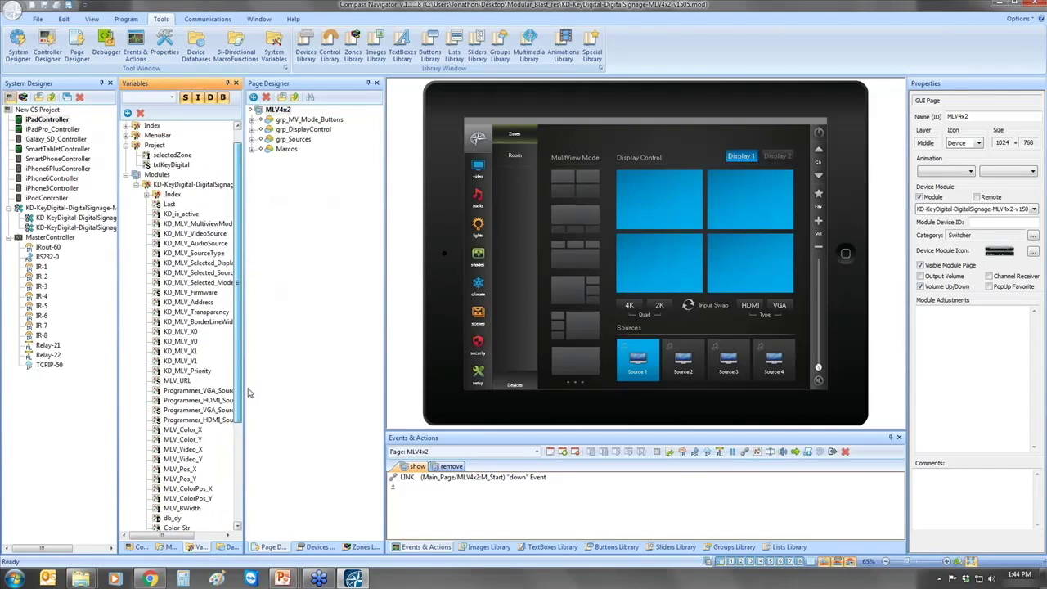
drag(248, 392, 270, 376)
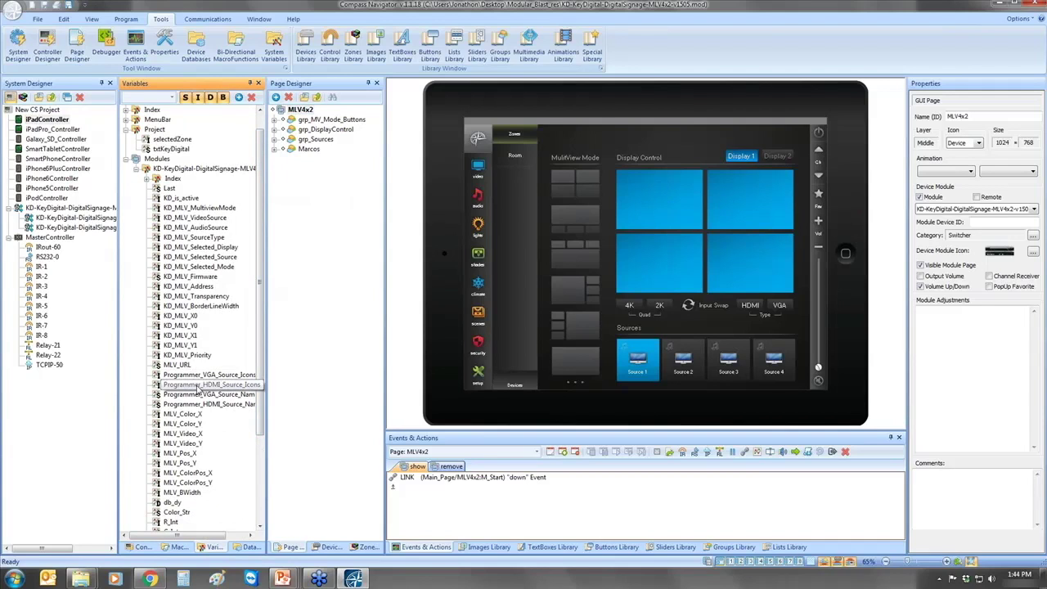
click(201, 405)
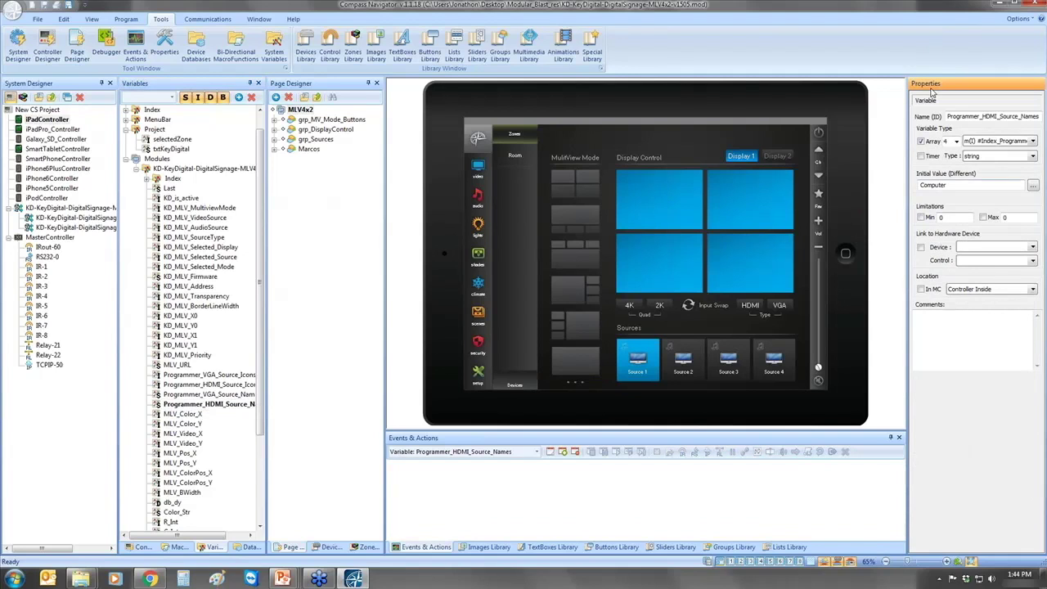
Set the initial values of HDMI source names 1 and 2 to Satellite and Blu-Ray
click(1032, 185)
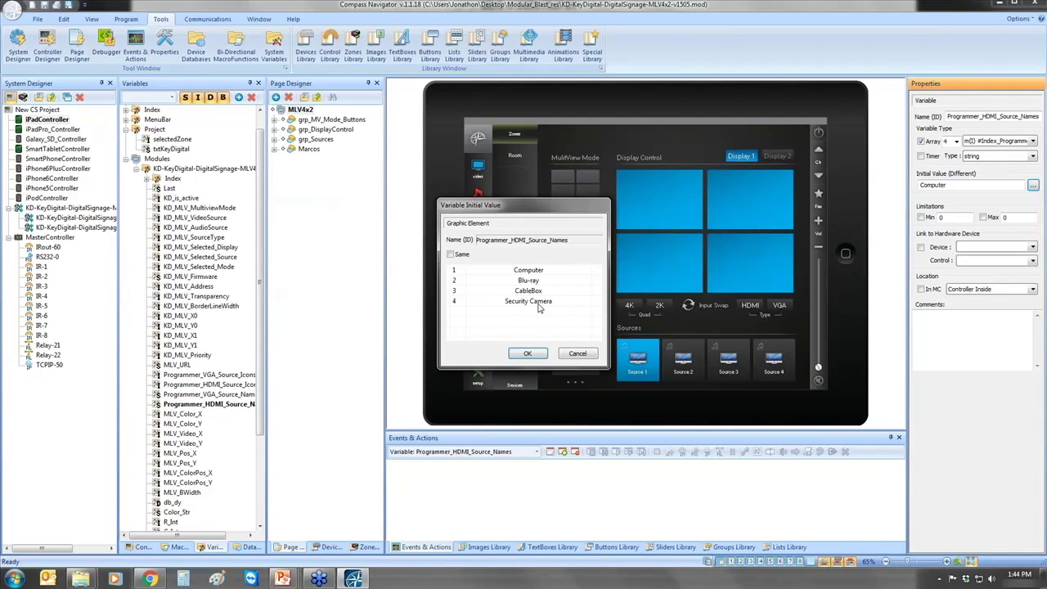
double_click(534, 271)
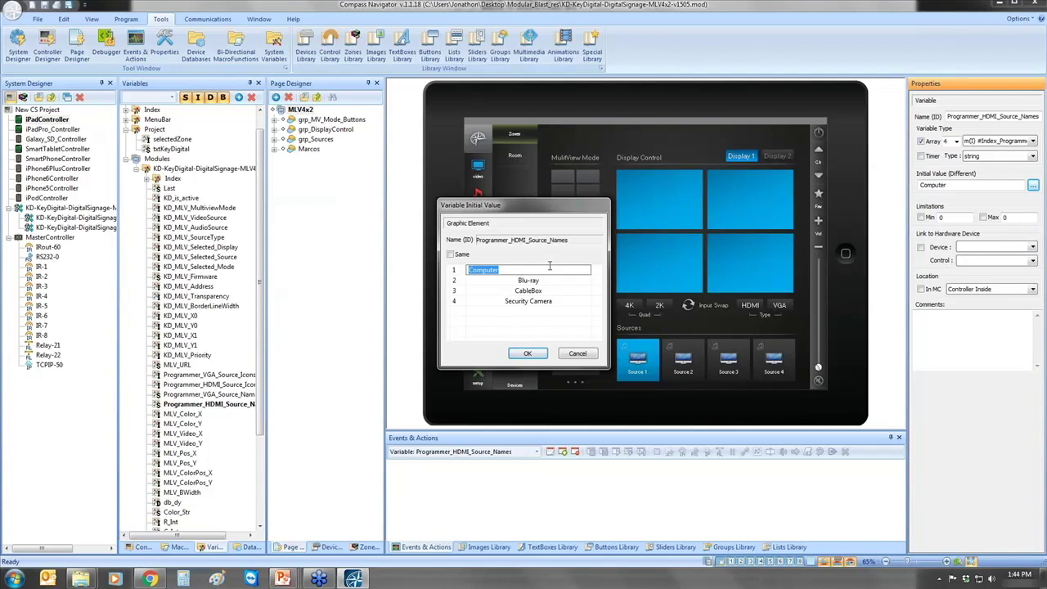
text(Satellite)
click(540, 282)
click(536, 282)
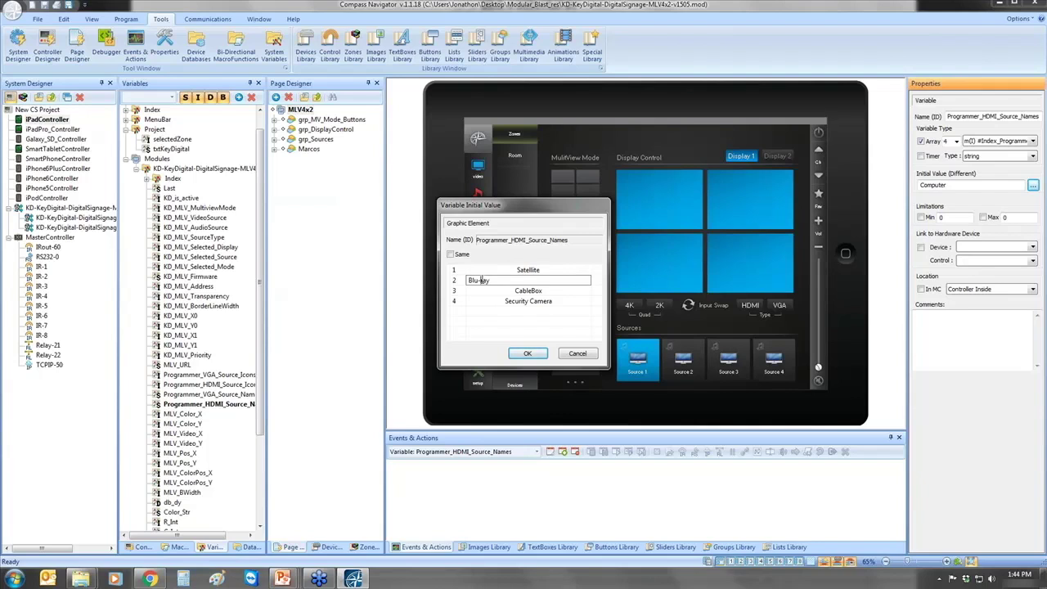
text(R)
Set HDMI source names 3 and 4 to AppleTV and Laptop and apply the initial values
click(528, 293)
click(528, 293)
key(ctrl+a)
text(AppleTV)
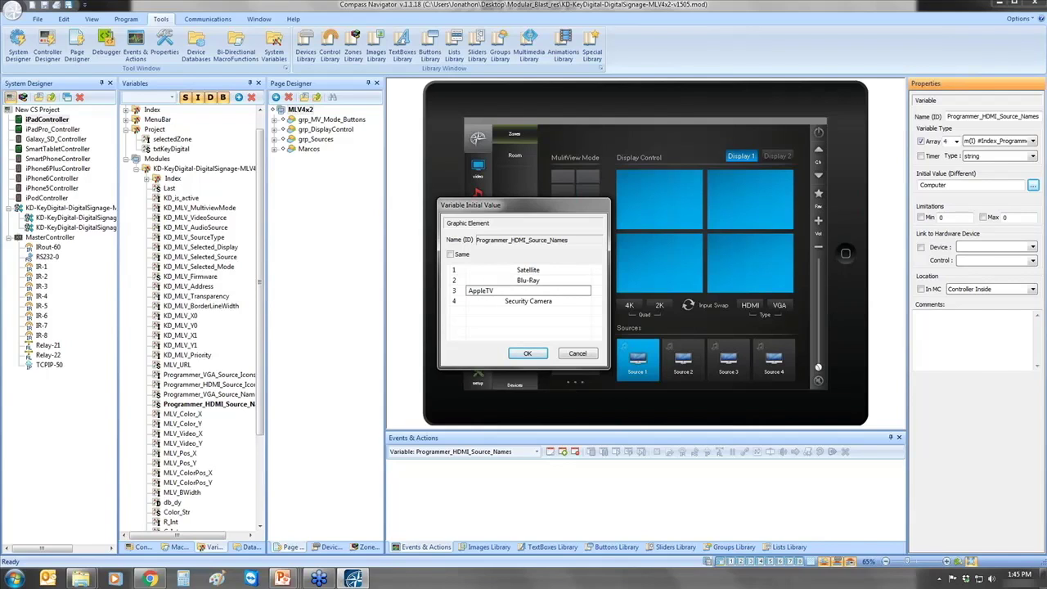
click(548, 301)
click(548, 301)
key(ctrl+a)
text(Laptop)
key(Return)
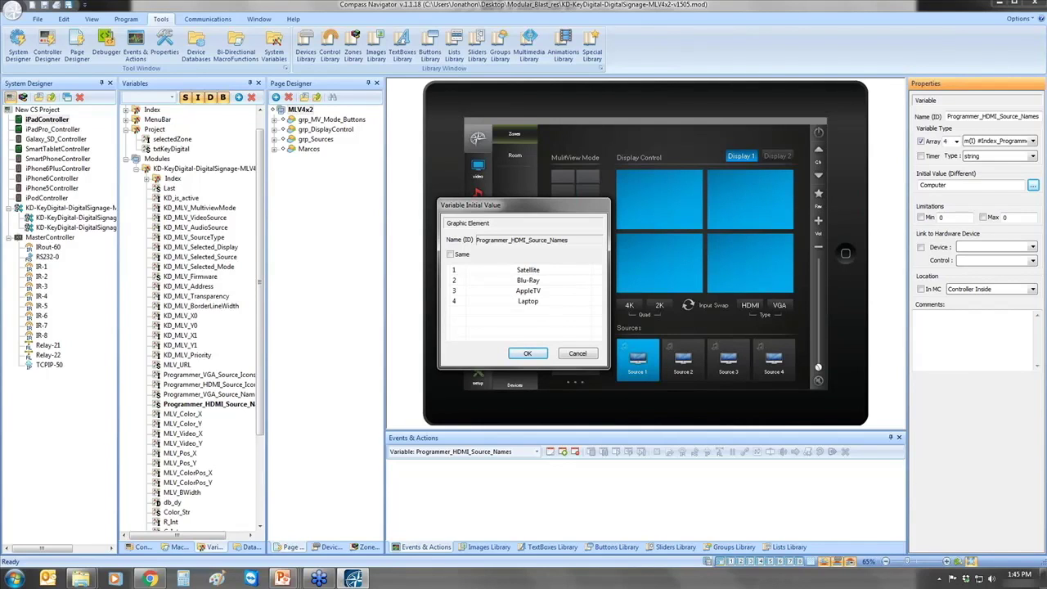
click(524, 353)
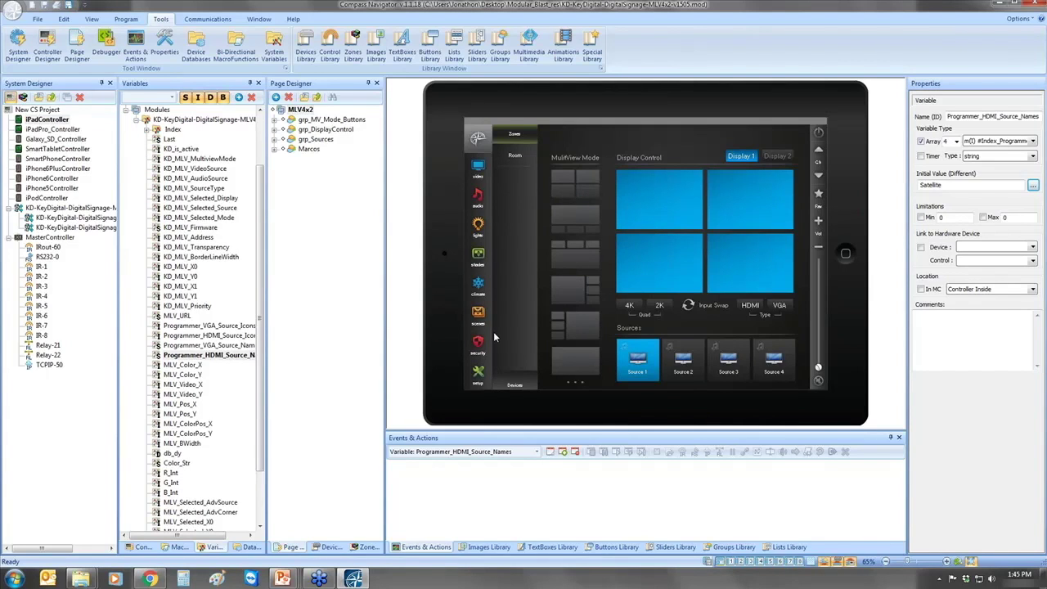
Open the initial values of the Programmer_HDMI_Source_Icons variable
click(236, 336)
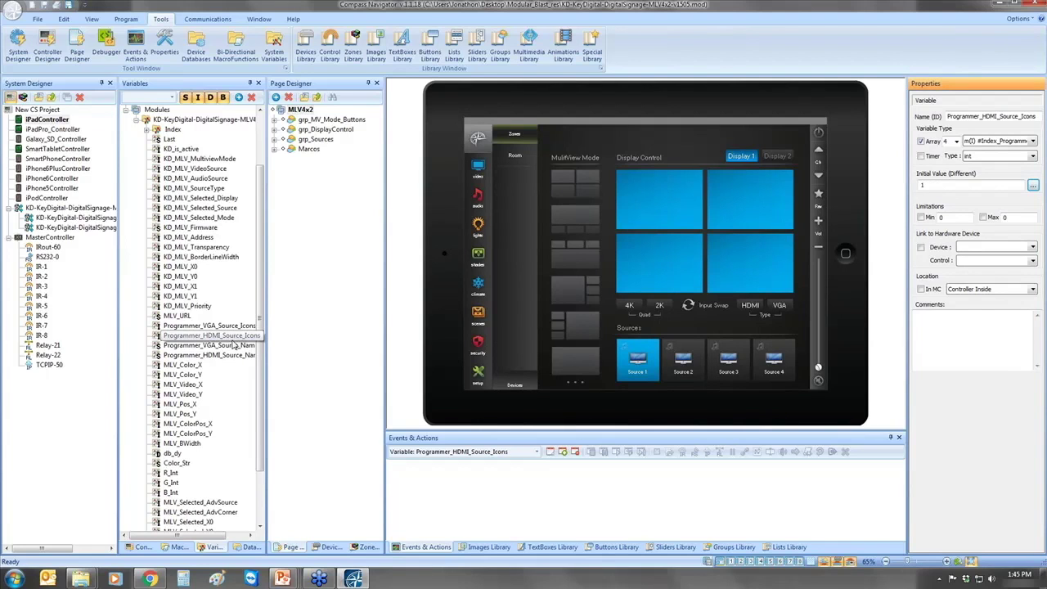
click(1033, 187)
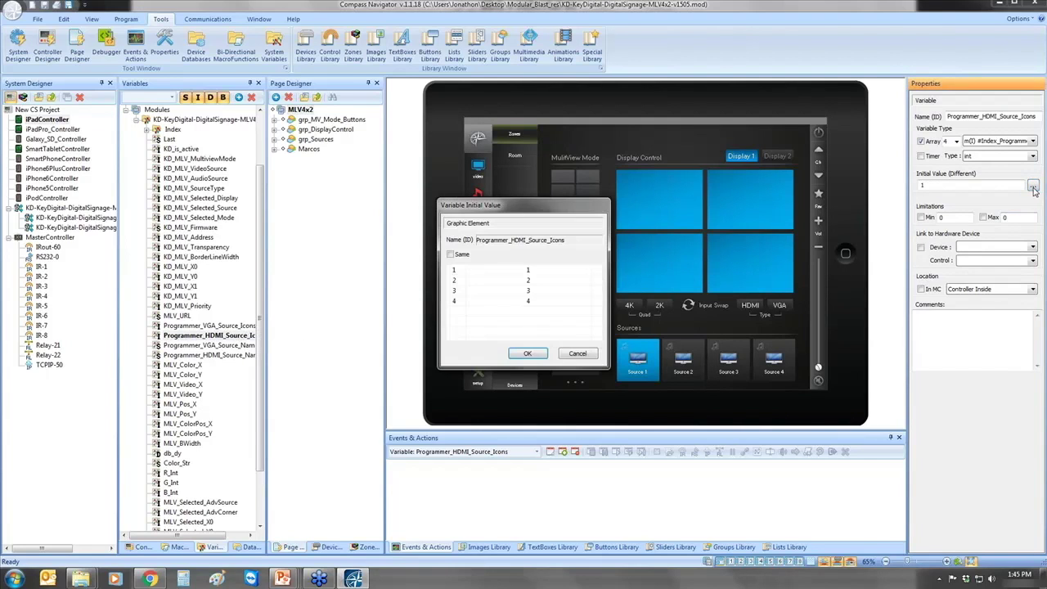
drag(500, 209, 379, 206)
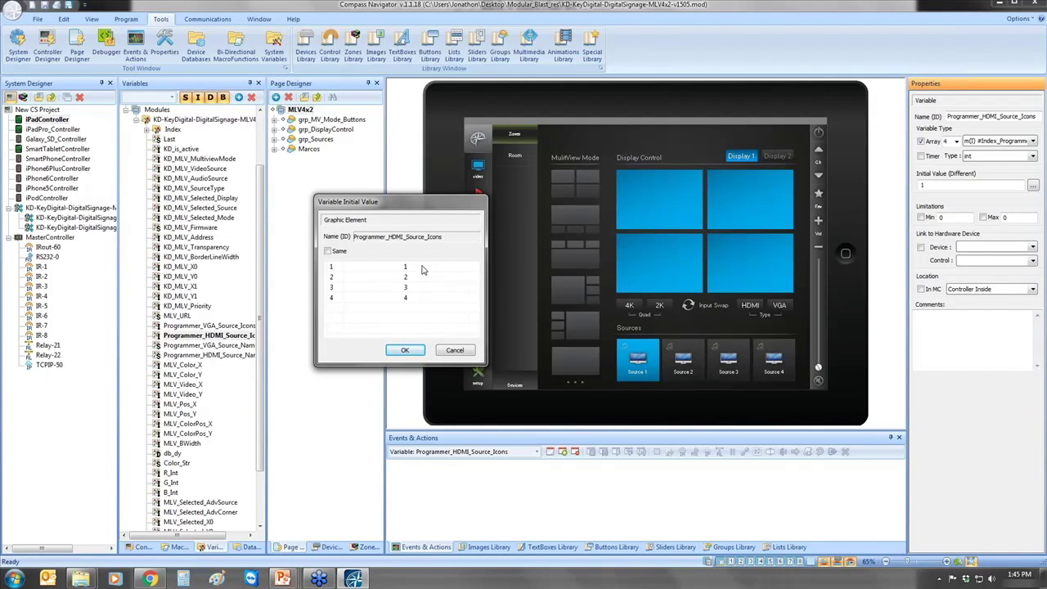
Look up the icon IDs for satellite box, Blu-ray player, 3rd Gen Apple TV and laptop in the Chrome manual, returning to Compass Navigator
key(alt+Tab)
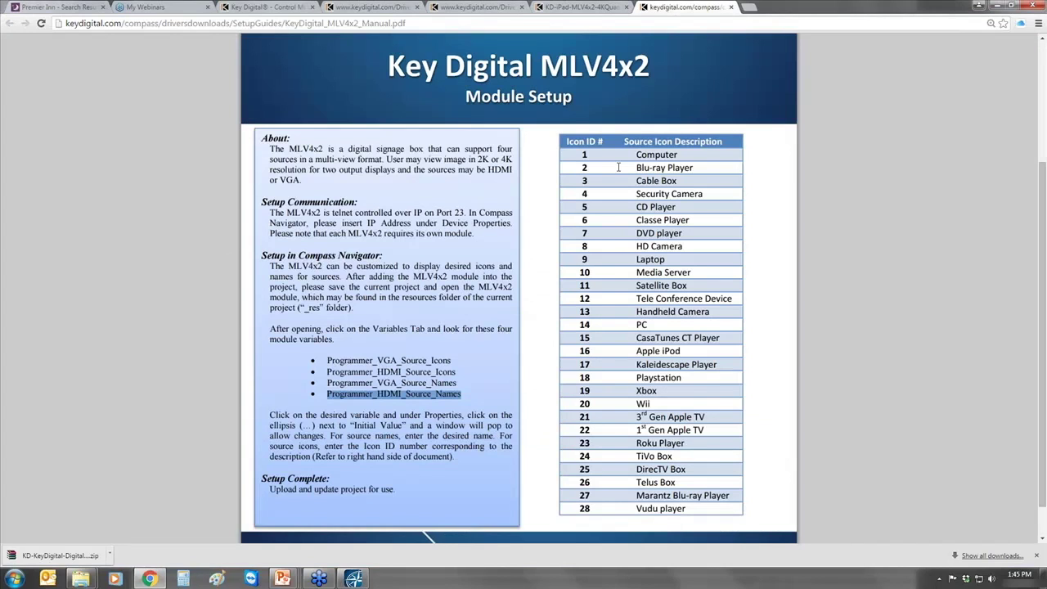
drag(682, 179, 637, 181)
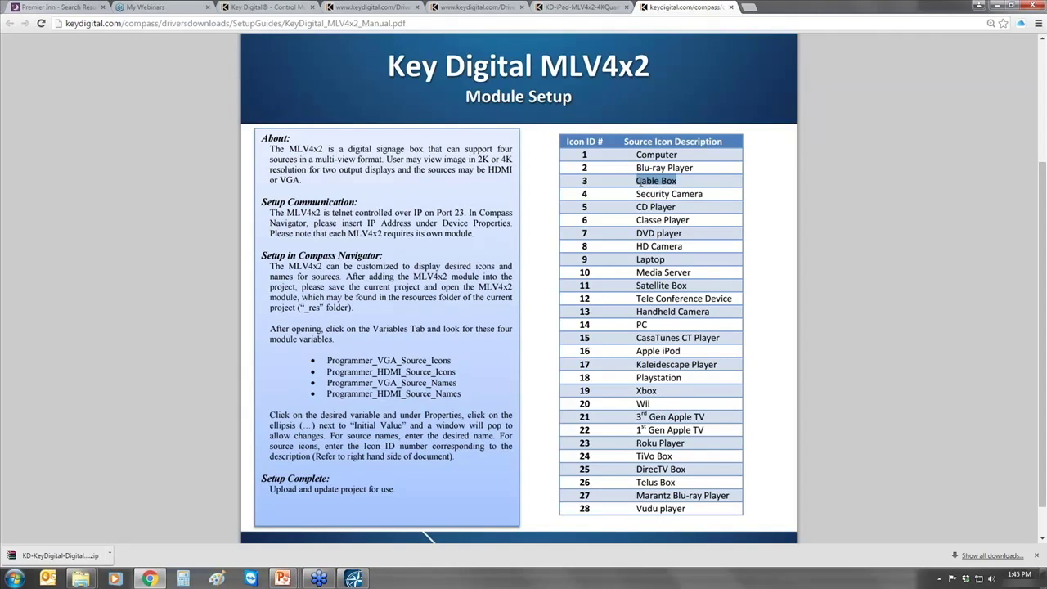
drag(688, 285, 633, 286)
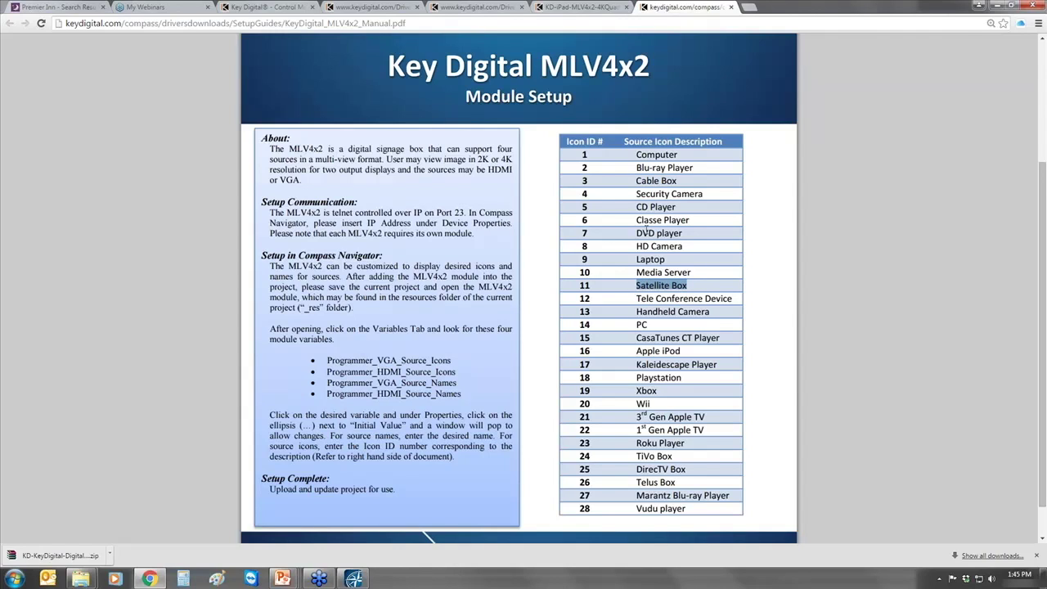
drag(696, 168, 629, 167)
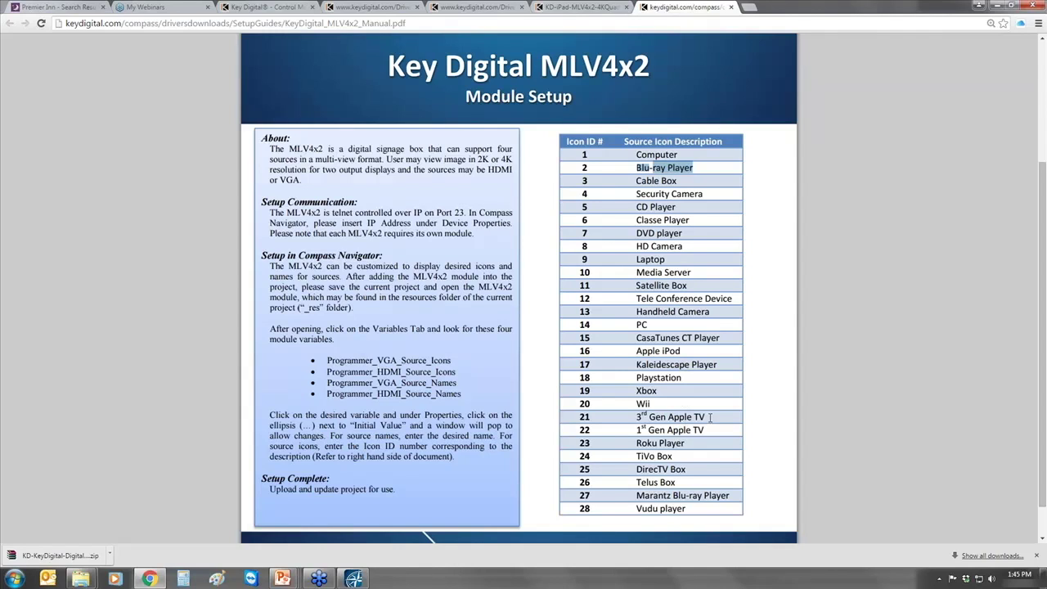
drag(709, 417, 619, 418)
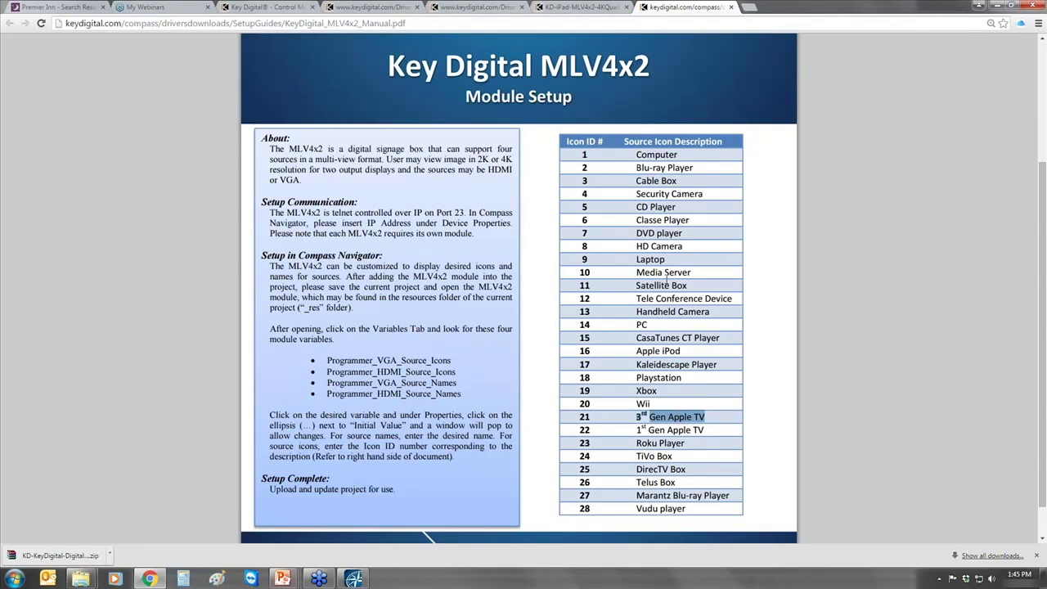
double_click(650, 259)
key(alt+Tab)
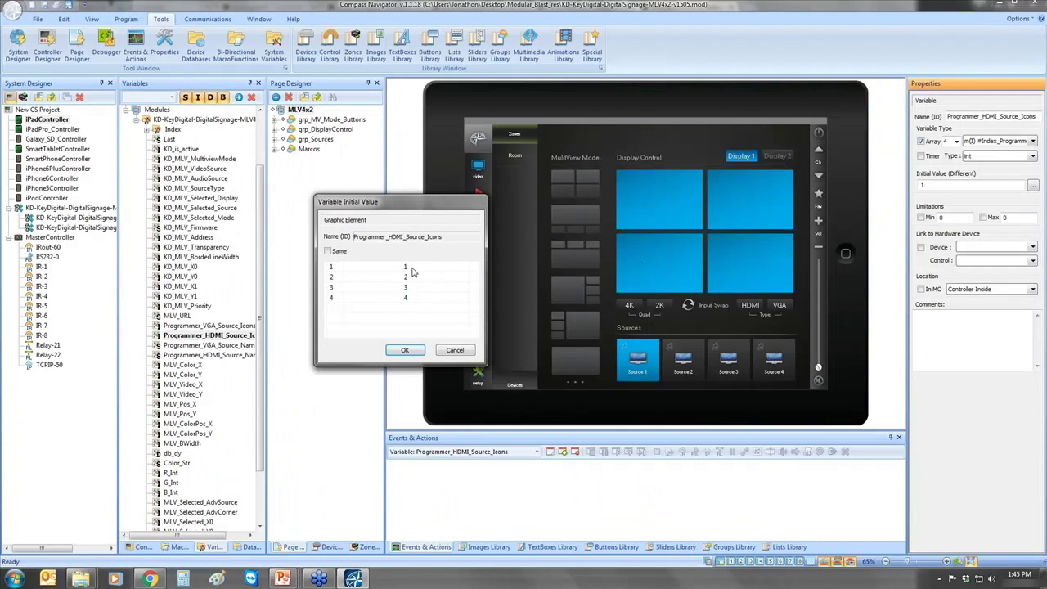
Set the HDMI source icon values to 11 for source 1, 21 for source 3 and 9 for source 4, and apply them
click(413, 269)
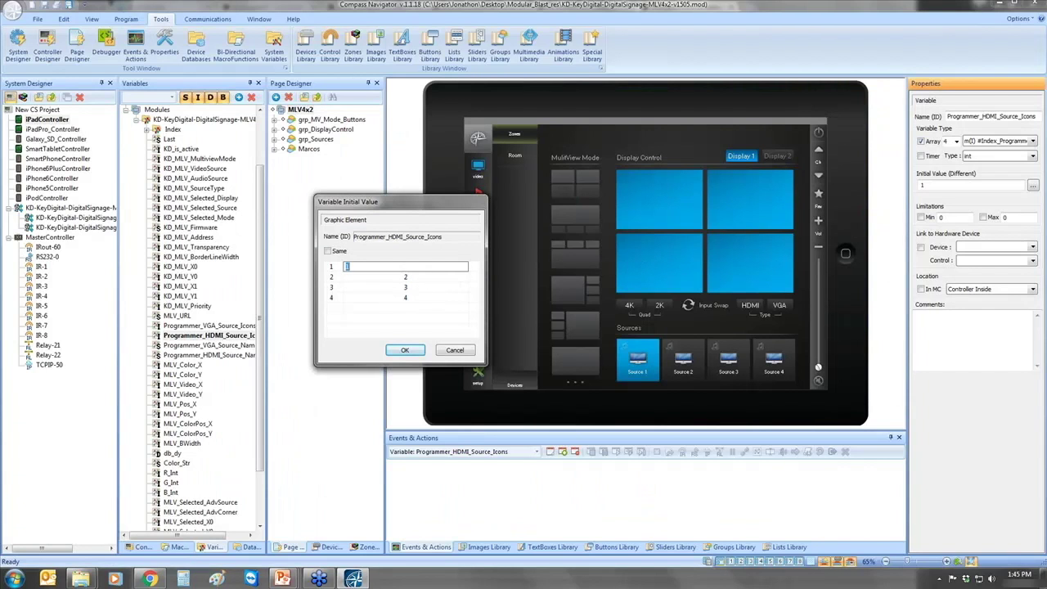
text(11)
click(413, 288)
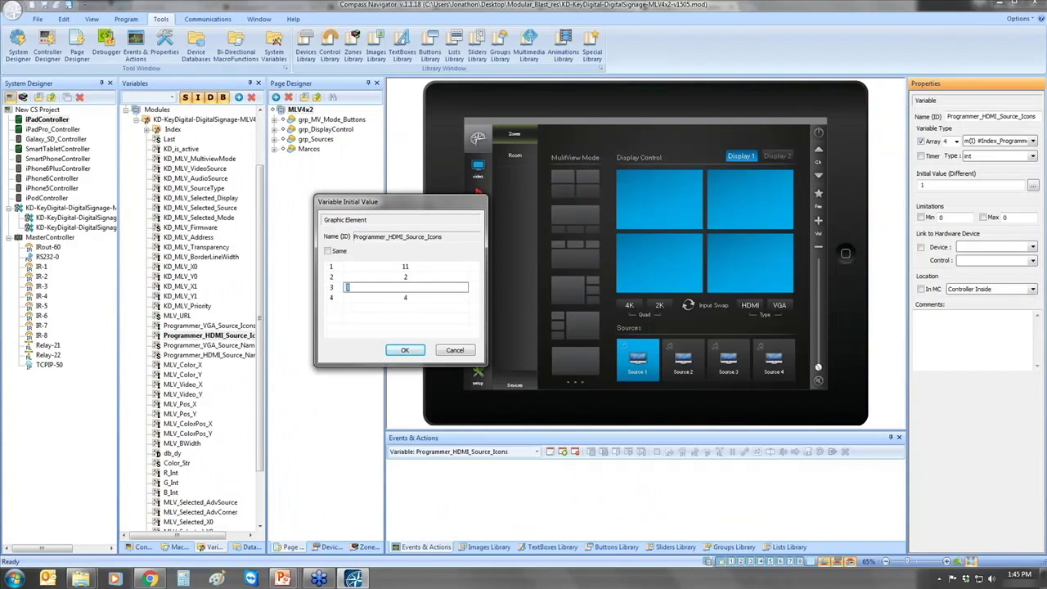
text(21)
click(411, 299)
text(9)
click(415, 350)
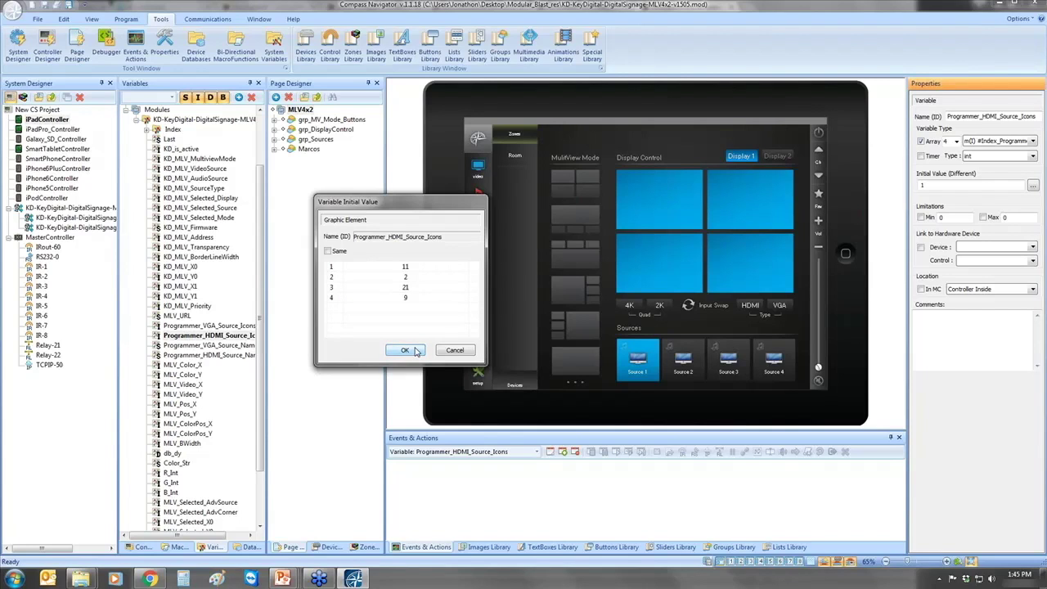
Save the changes to the module project and start opening another project
click(69, 6)
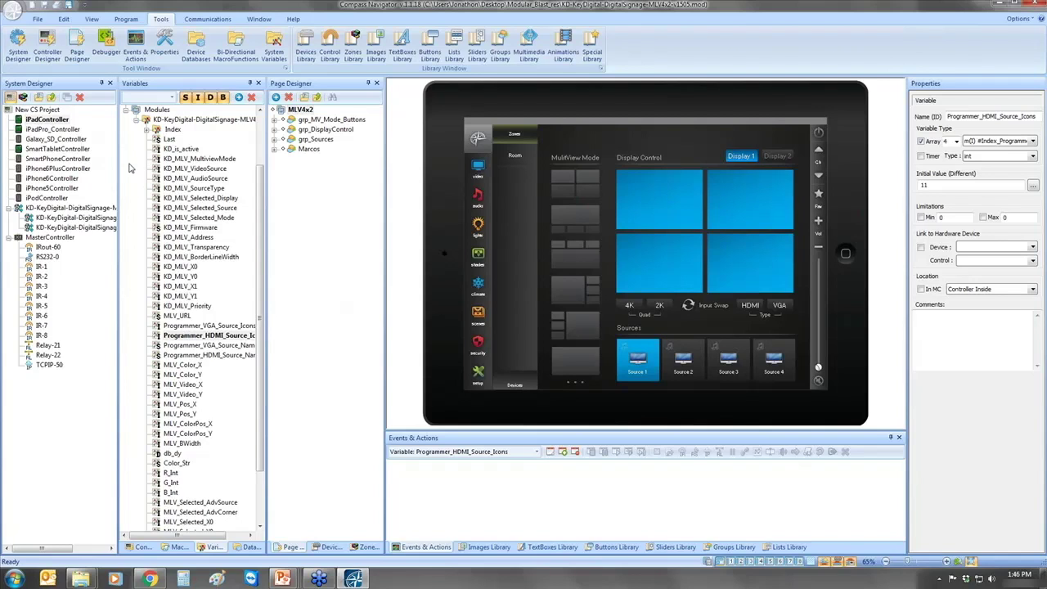
click(127, 20)
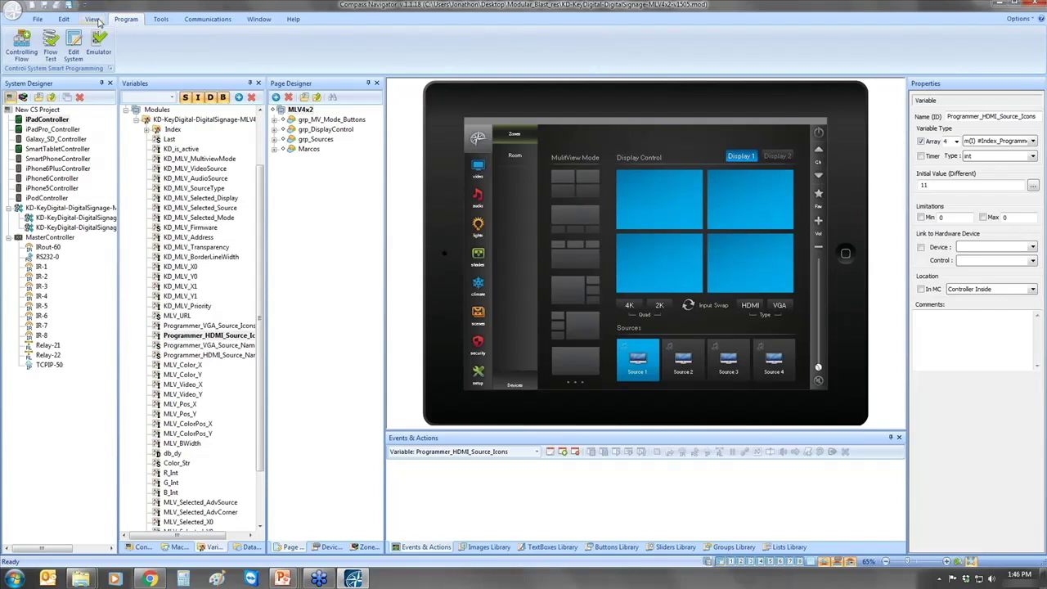
click(38, 19)
click(38, 41)
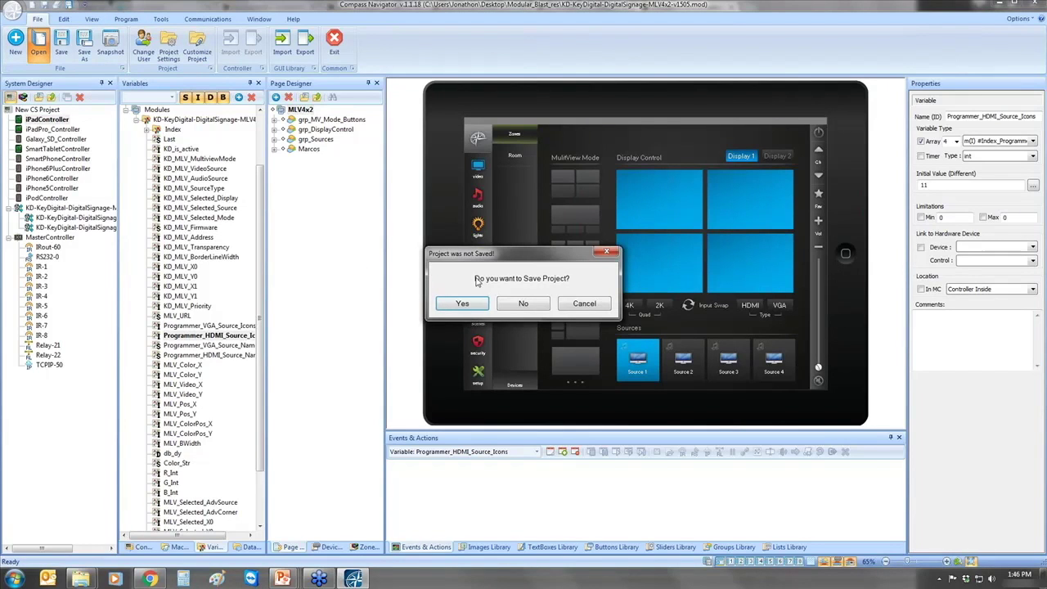
click(474, 304)
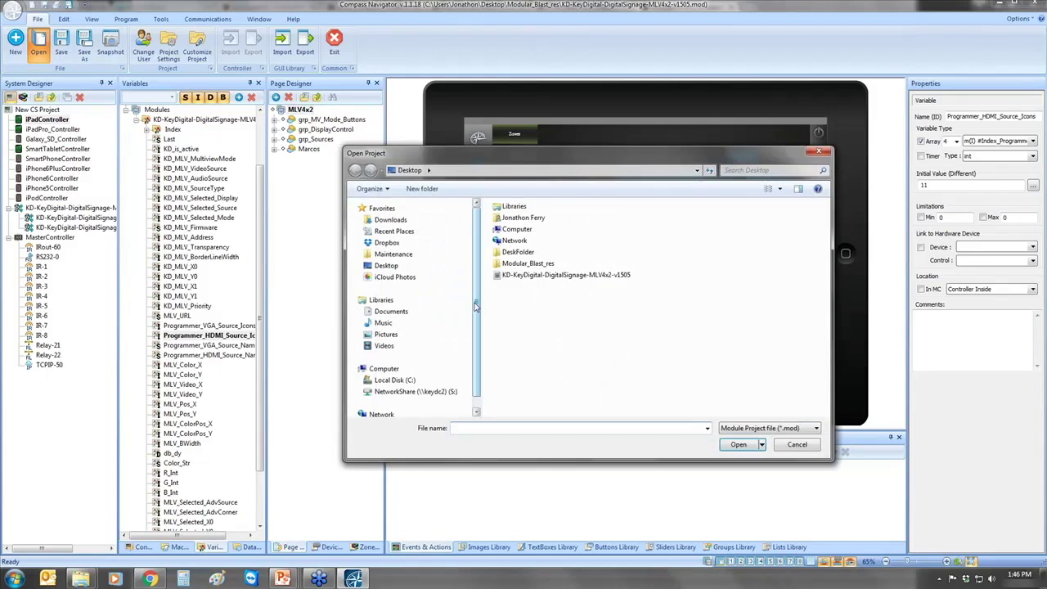
Open the Modular_Blast project from the Desktop, listing System Project files (*.ksp) to find it
click(782, 428)
click(761, 450)
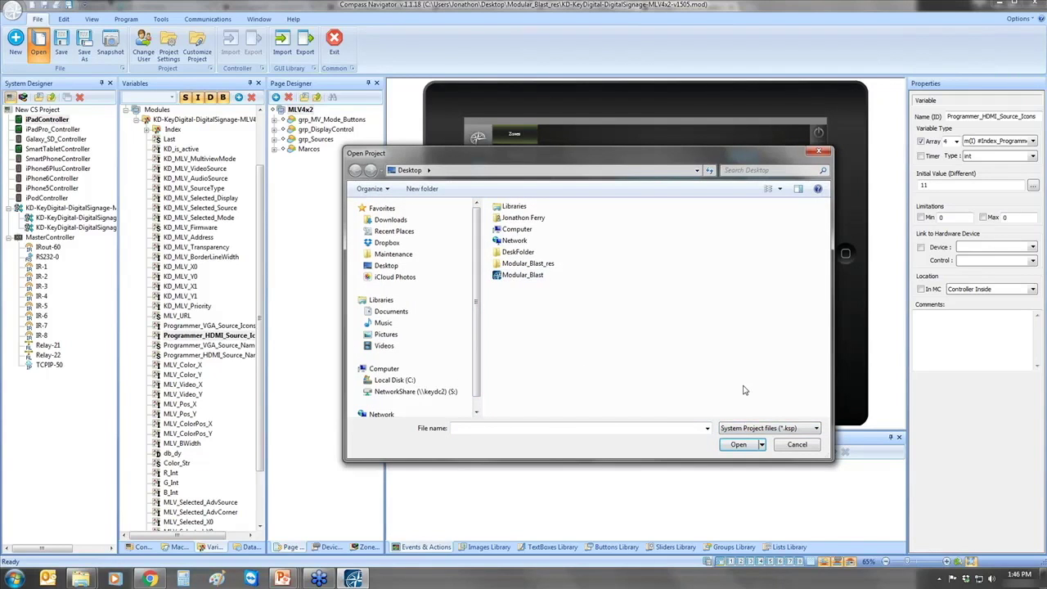
click(794, 431)
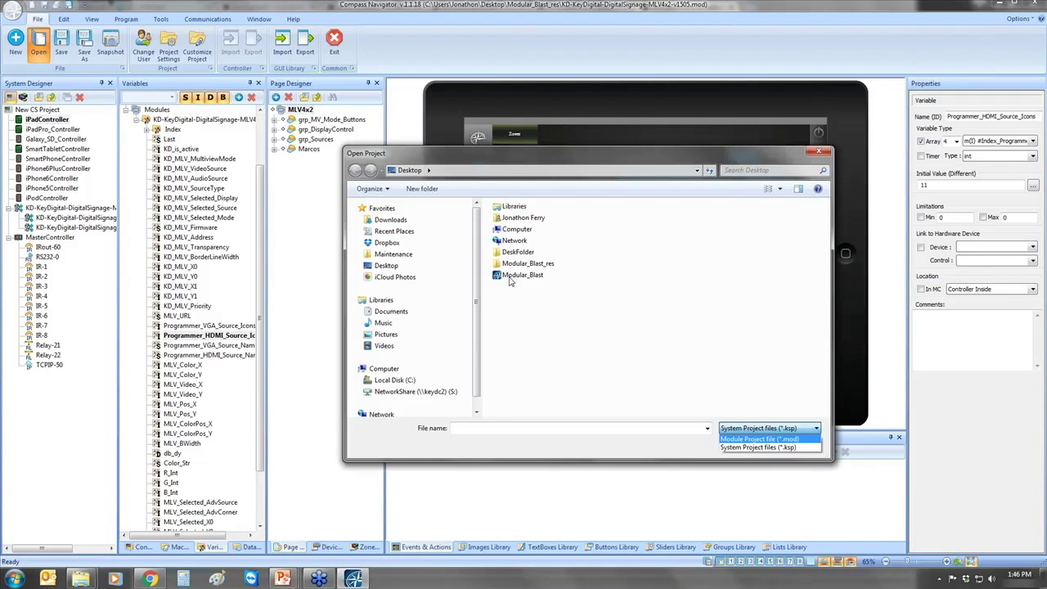
click(788, 448)
double_click(523, 275)
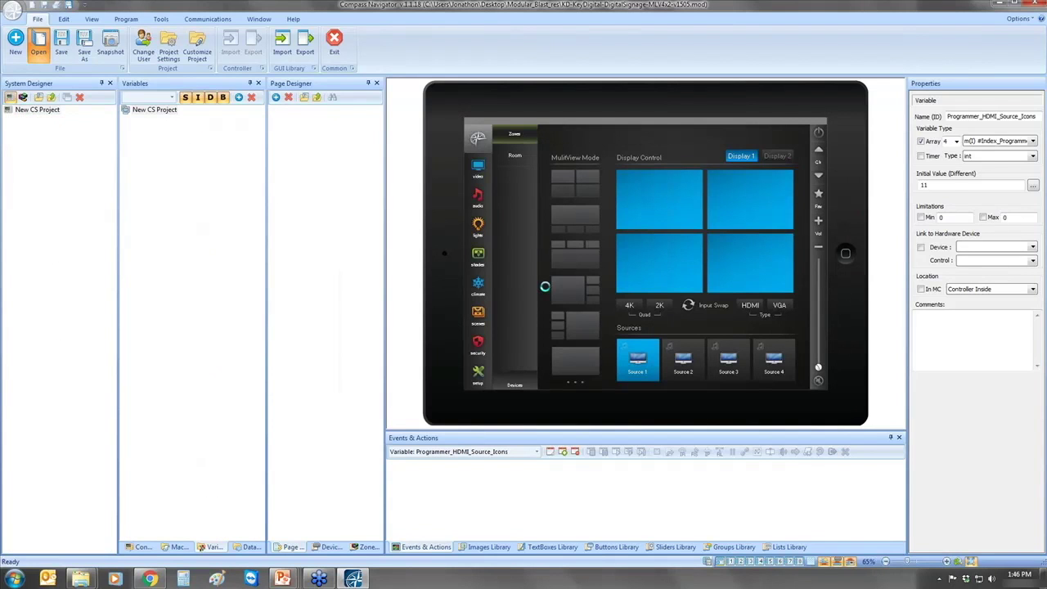
Load the JF_iPad controller and display its Video Matrix page from the list of controller pages
click(56, 119)
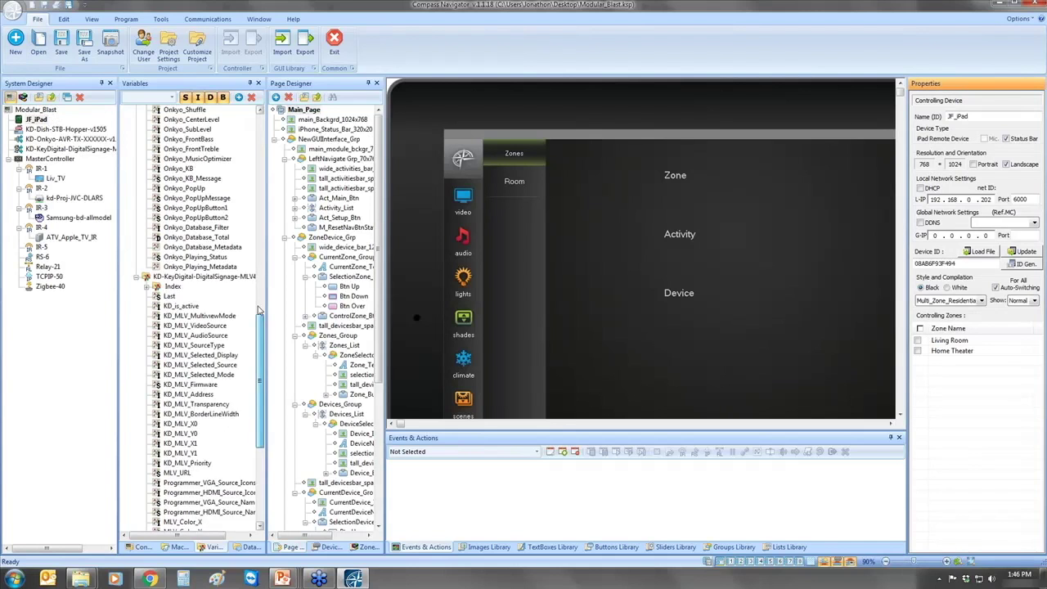
click(887, 561)
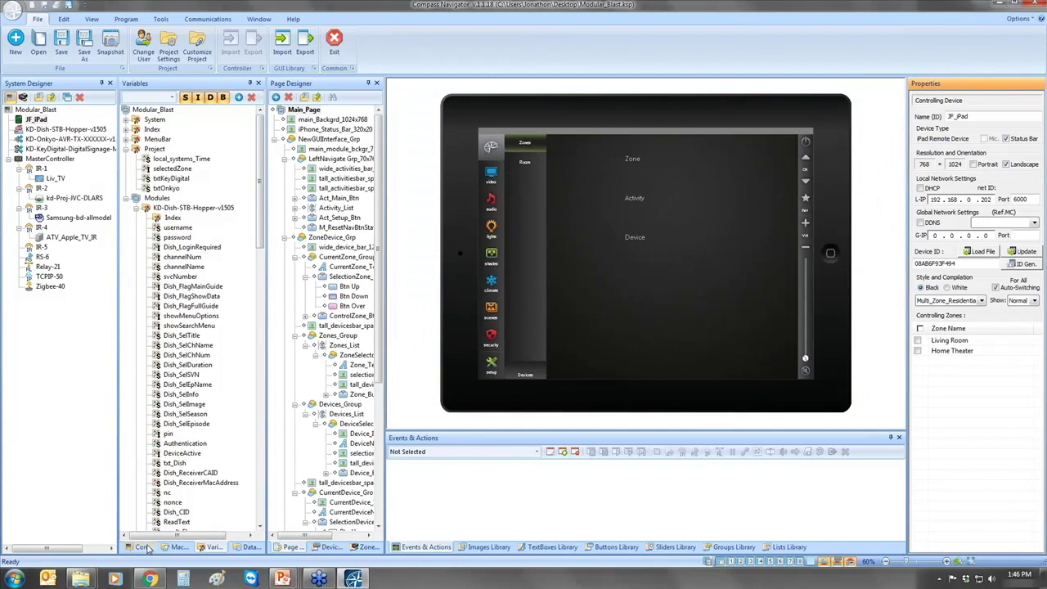
click(147, 547)
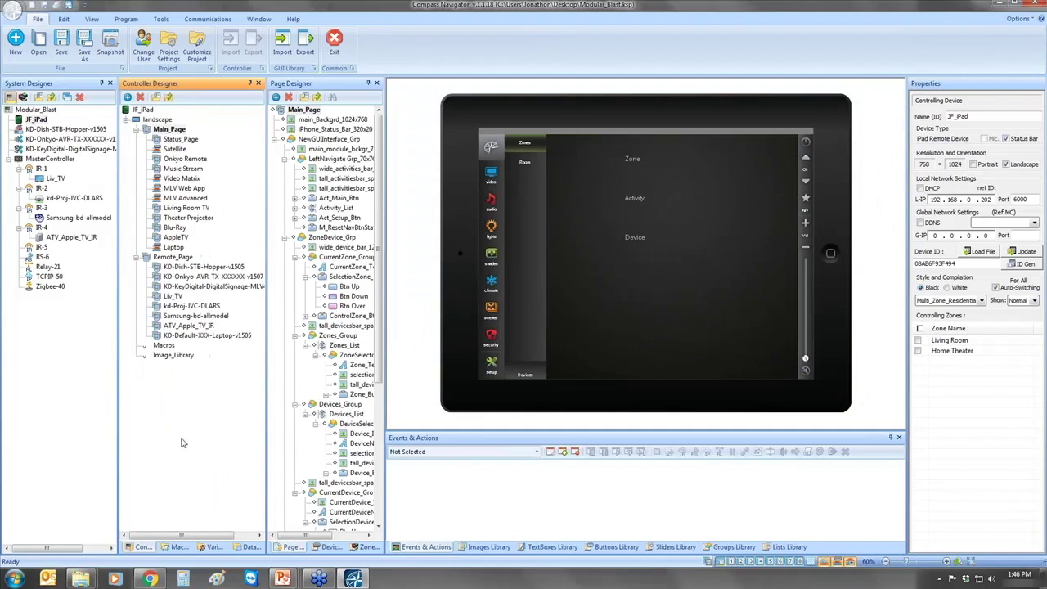
click(183, 178)
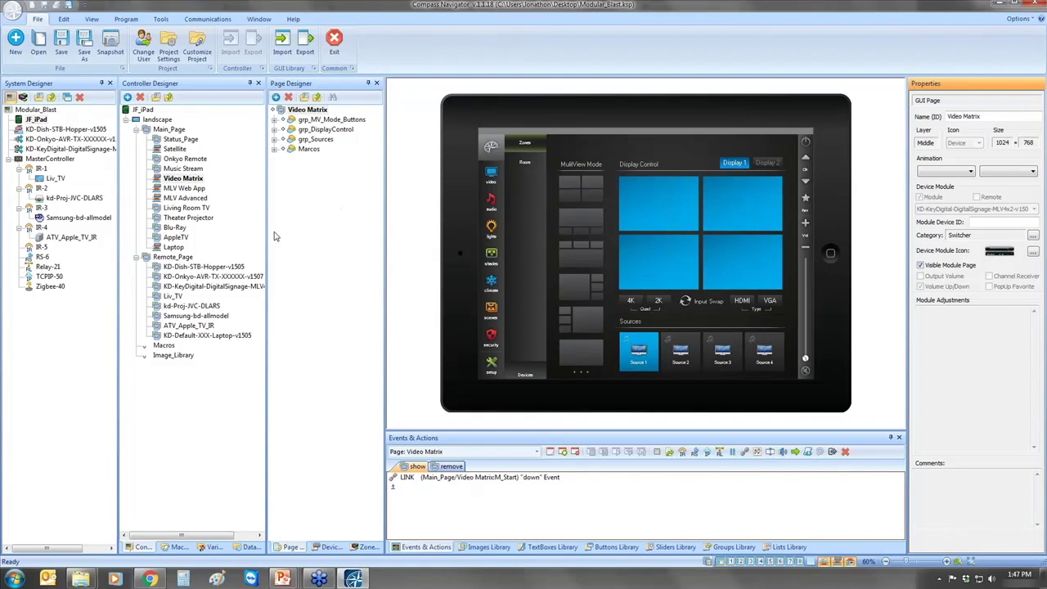
Turn off Visible Module Page for the Living Room TV page
click(193, 219)
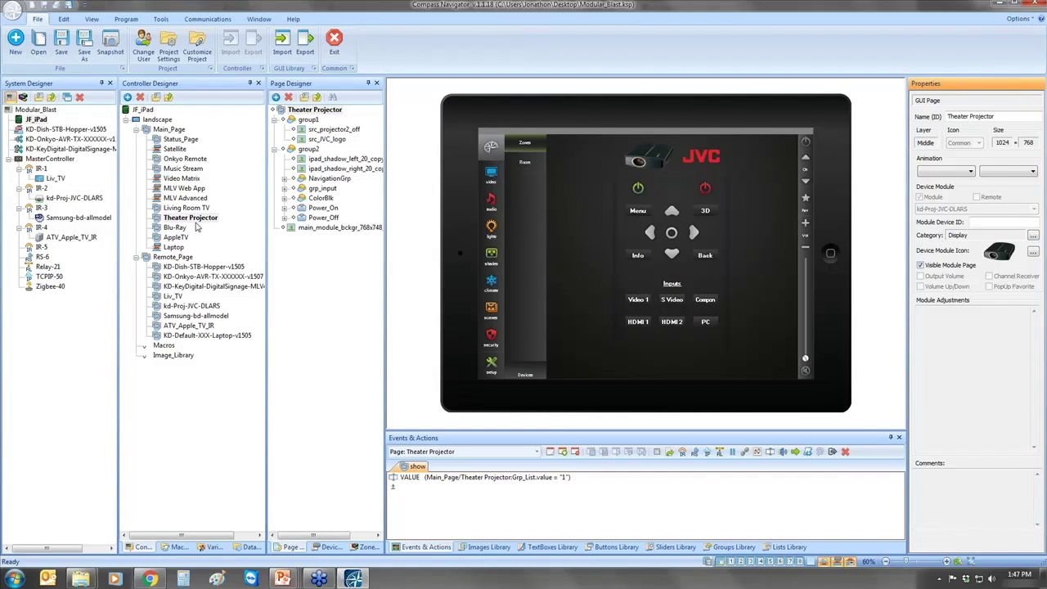
click(187, 208)
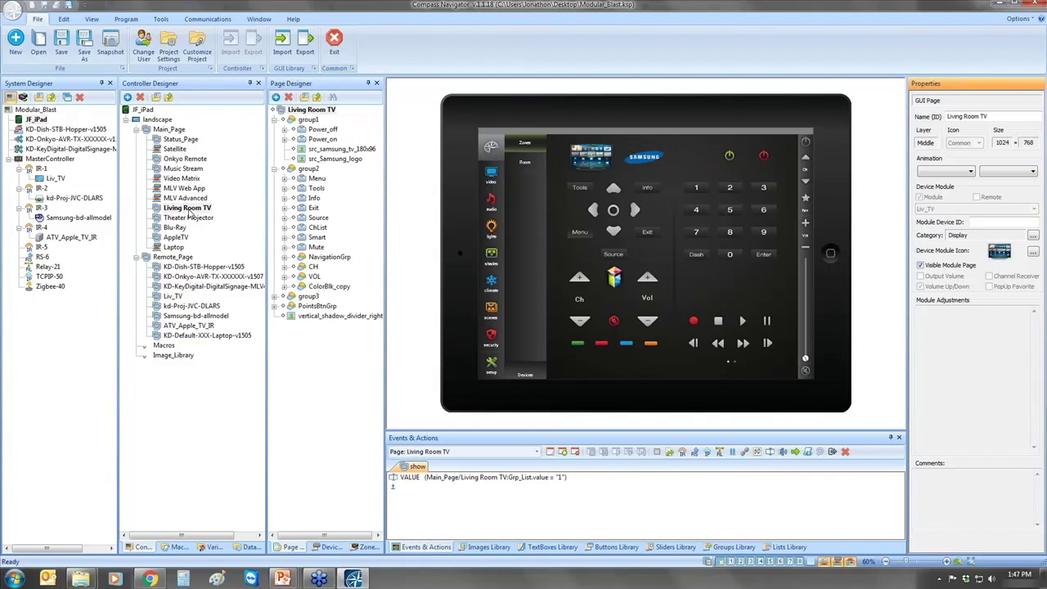
click(188, 217)
click(188, 208)
click(919, 265)
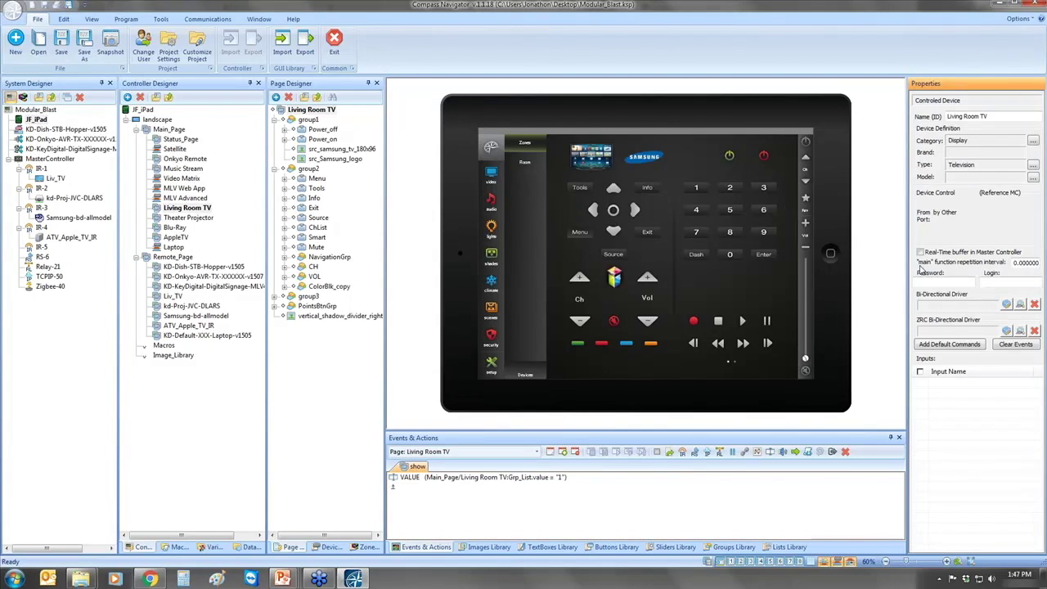
Turn off Visible Module Page for the Theater Projector page and save the project
click(184, 219)
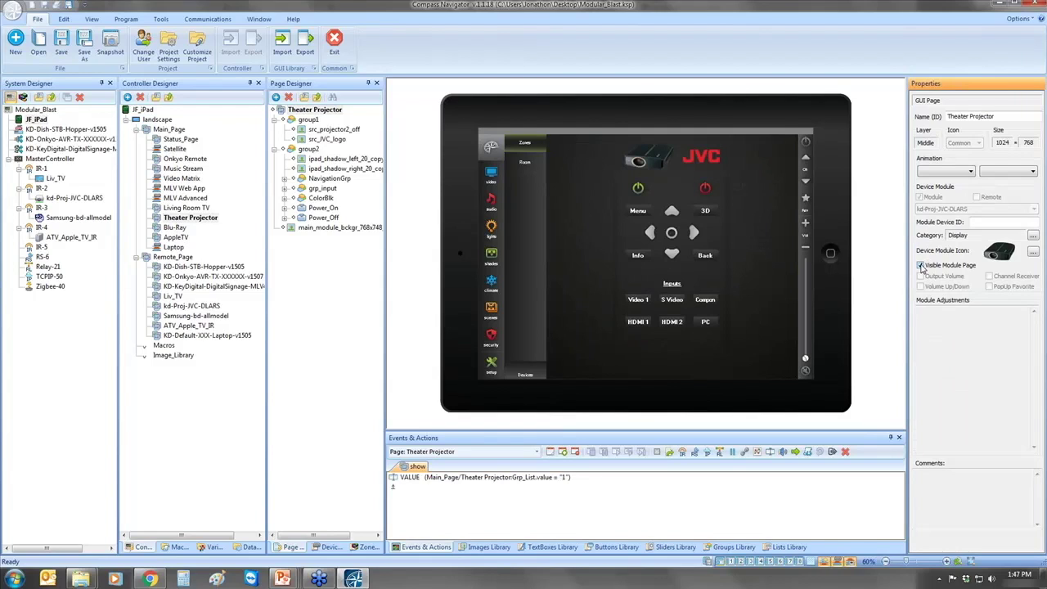
click(922, 266)
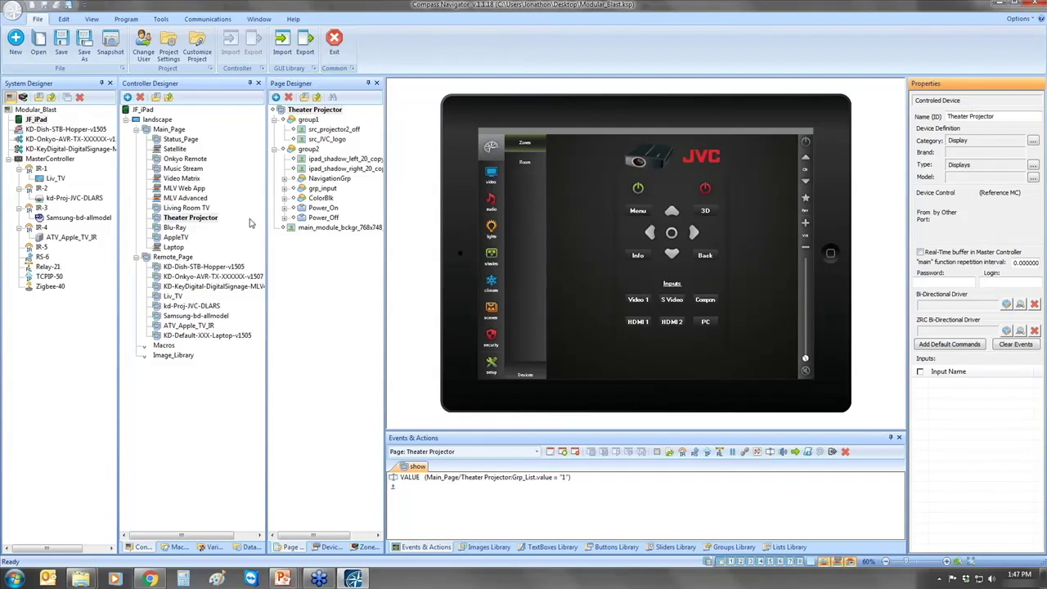
click(172, 211)
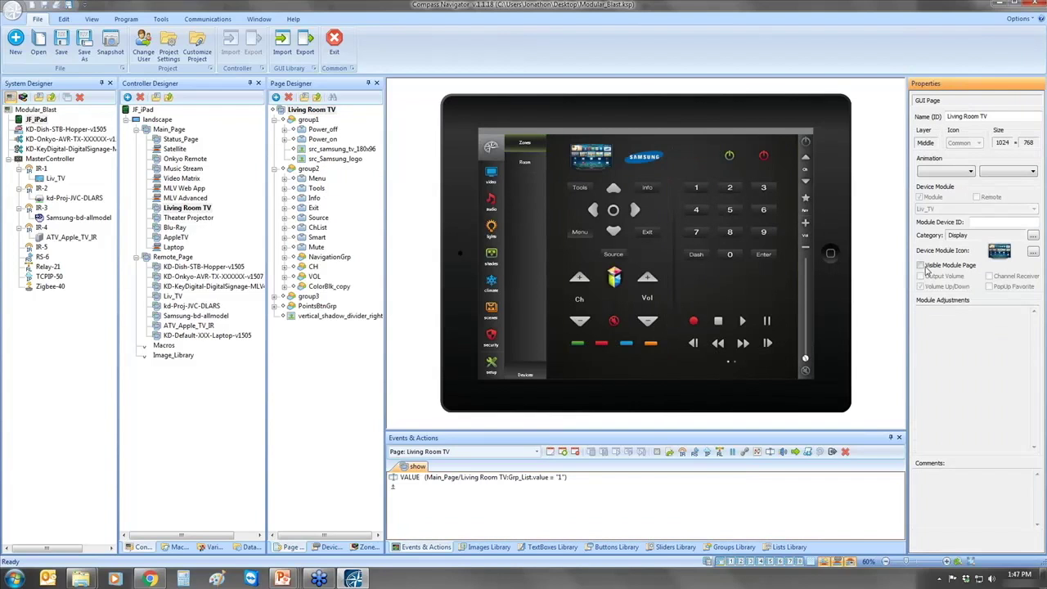
click(195, 218)
click(64, 48)
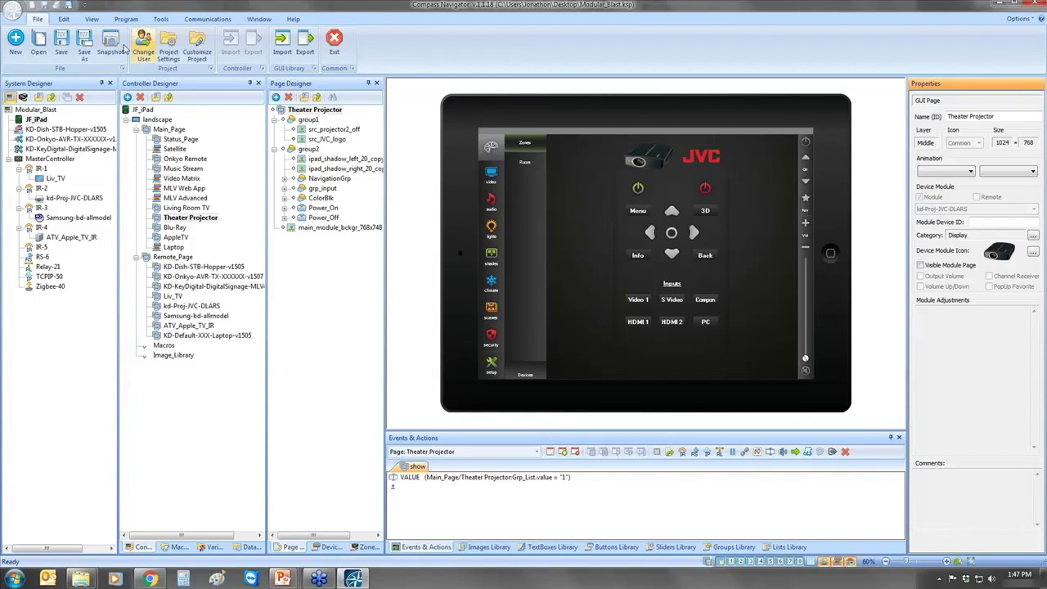
click(60, 46)
Switch to the PowerPoint presentation to view the Building Macros slide, and return to Compass Navigator
key(alt+Tab)
key(alt+Tab)
key(alt+Tab)
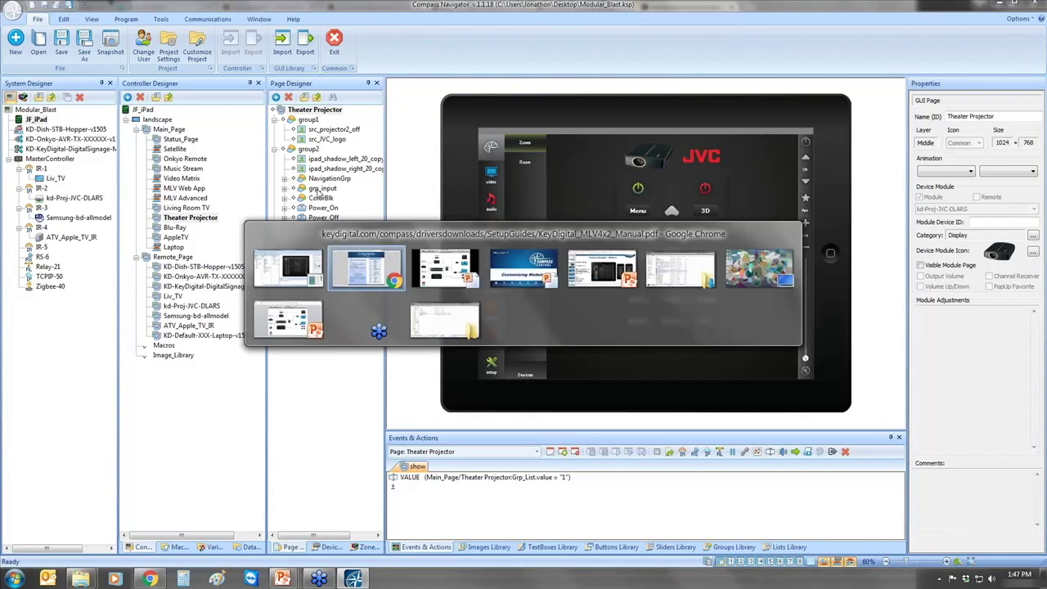
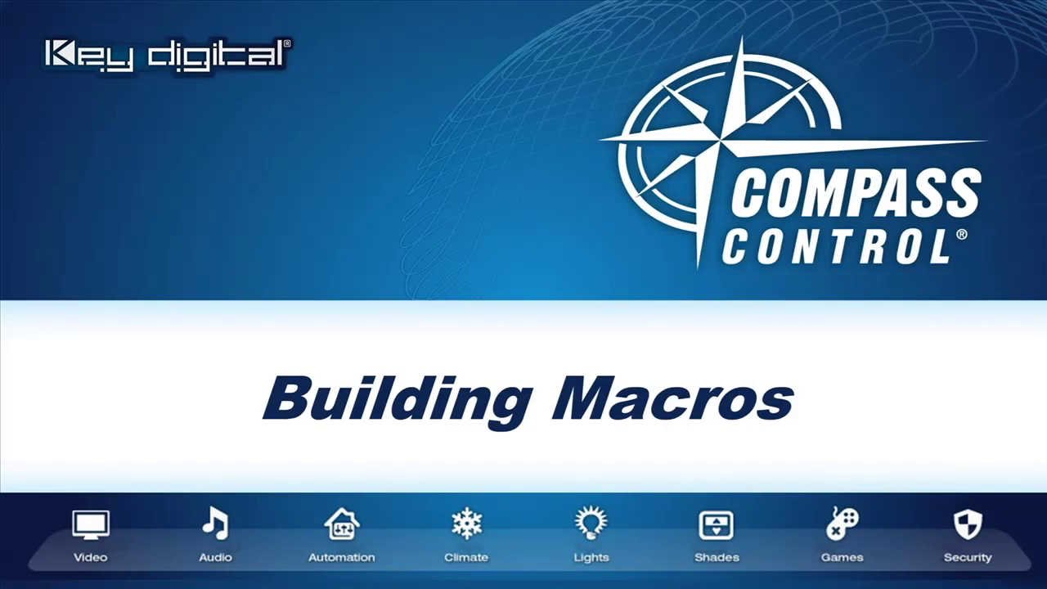
key(alt+Tab)
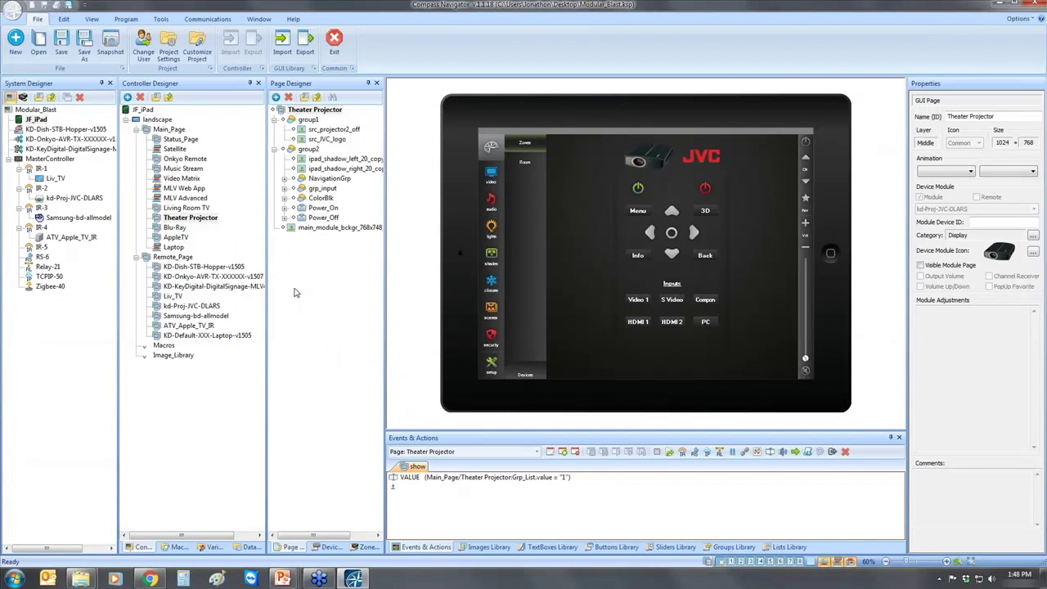
Display Main_Page and collapse the Modules and Project variable groups, leaving the MenuBar group selected
key(Left)
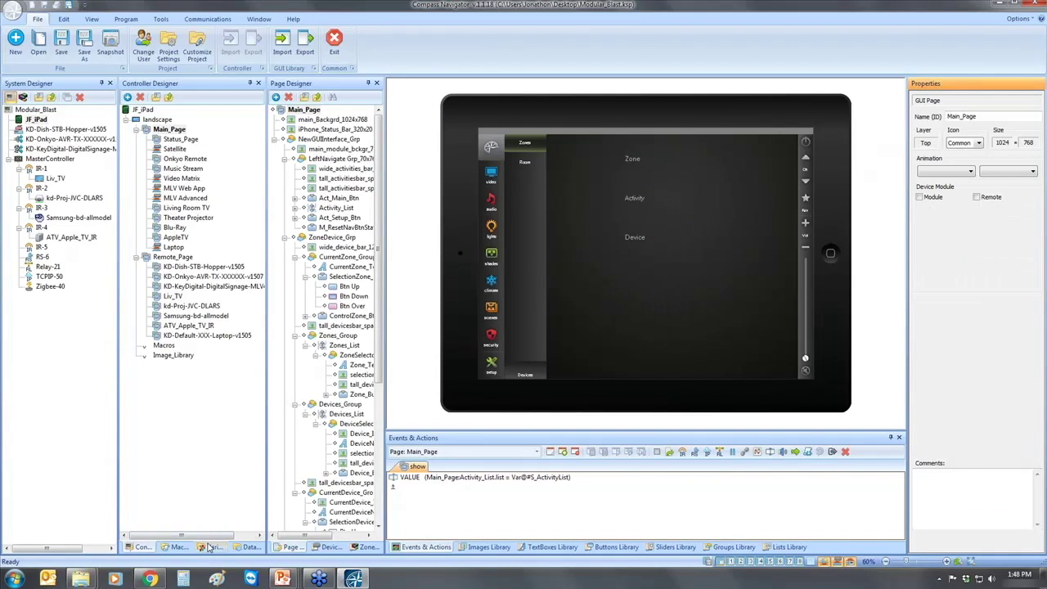
click(212, 547)
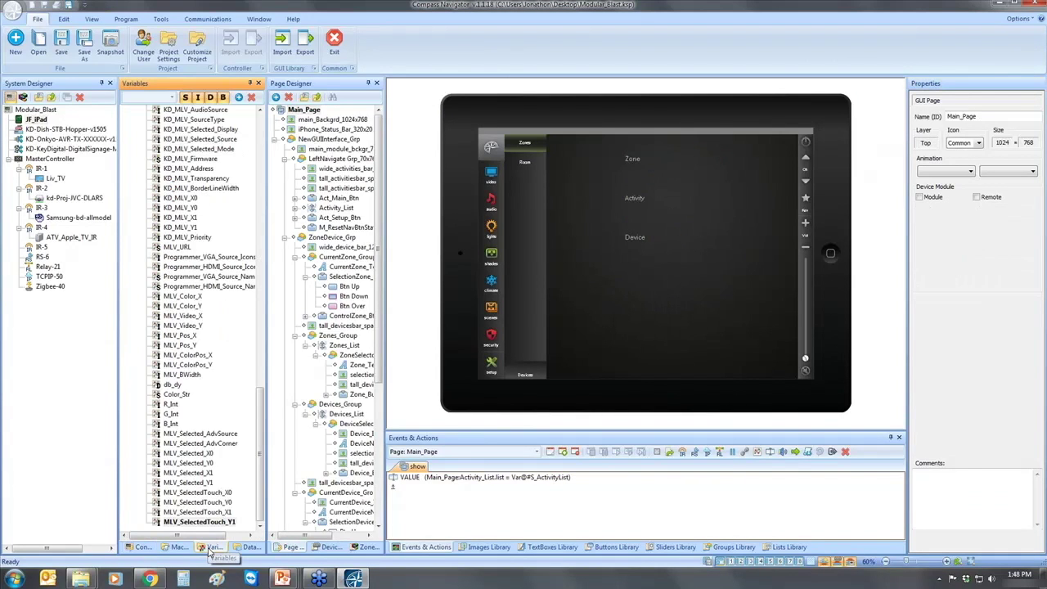
drag(265, 494, 266, 202)
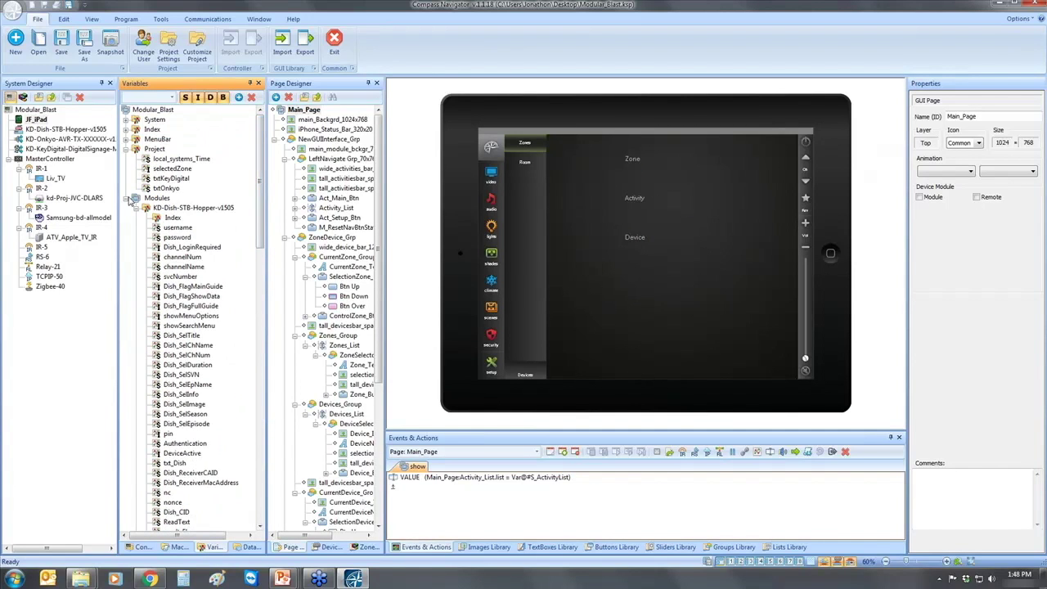
click(128, 198)
click(127, 150)
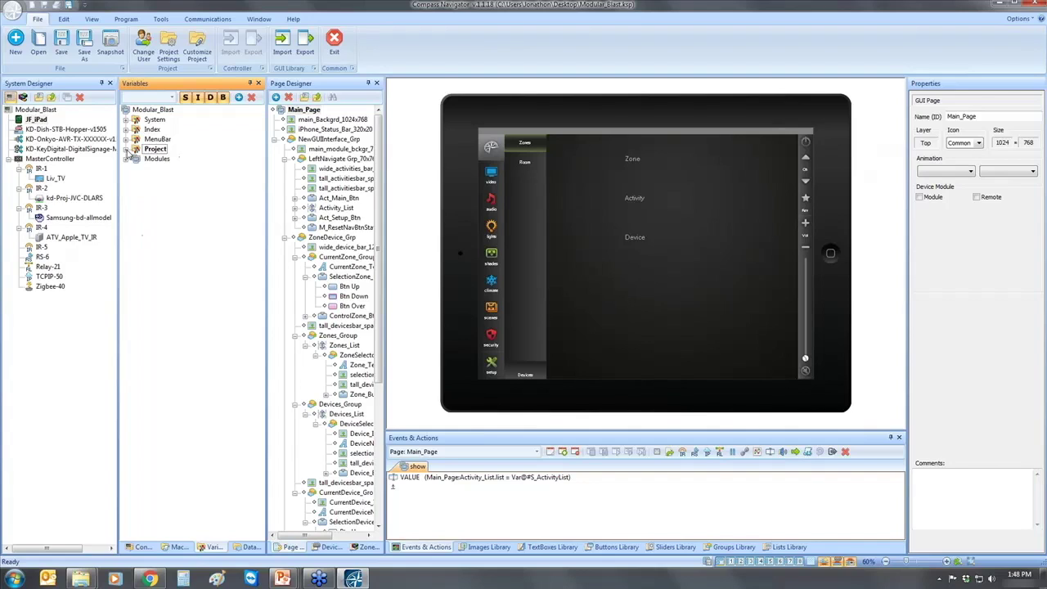
click(164, 140)
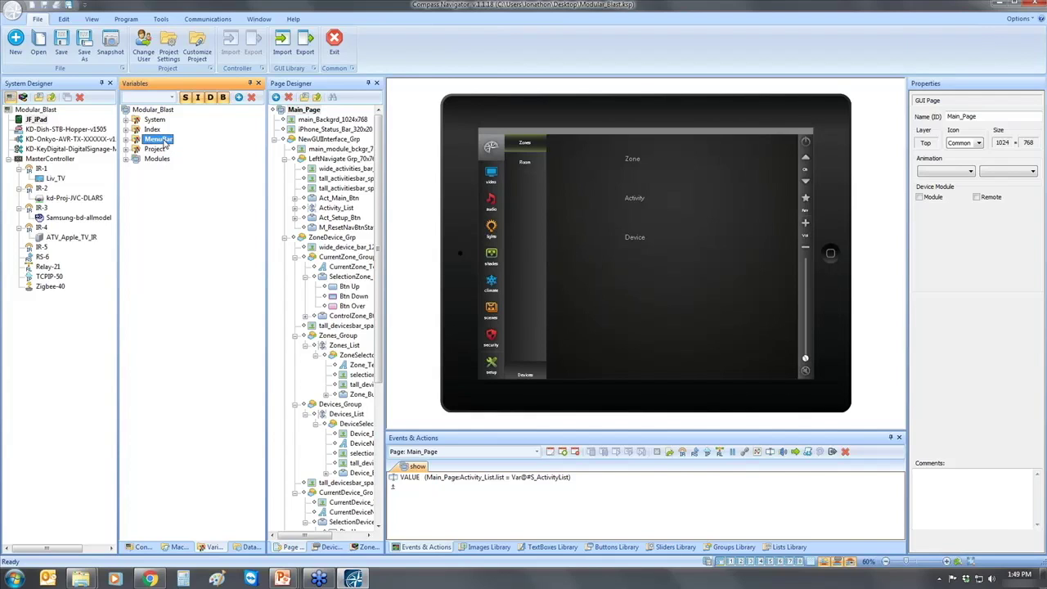
Start an interactive test of the iPad interface on Main_Page
drag(164, 141, 505, 177)
click(946, 561)
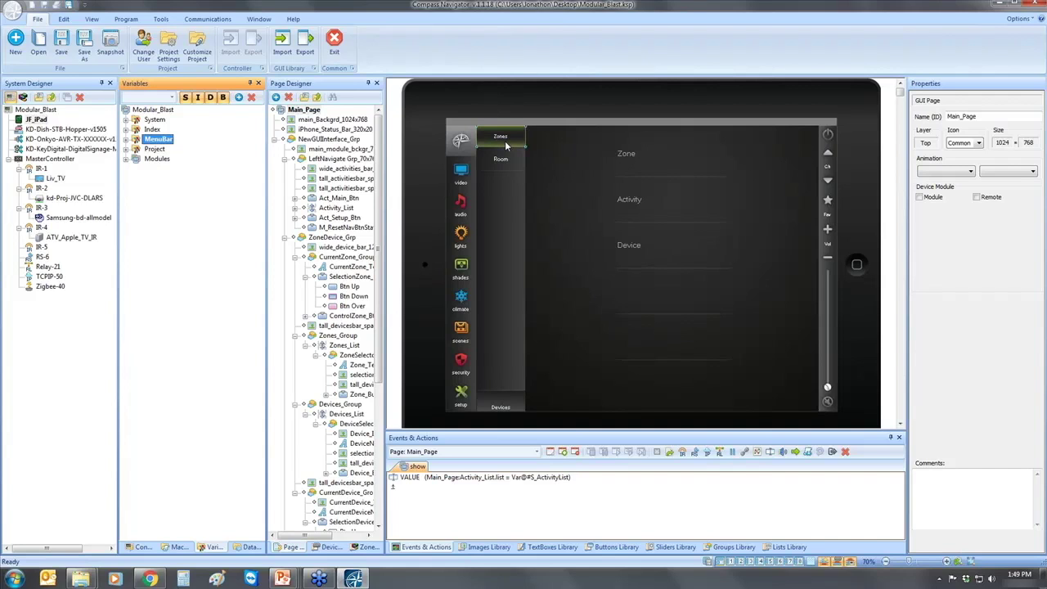
click(126, 19)
click(233, 48)
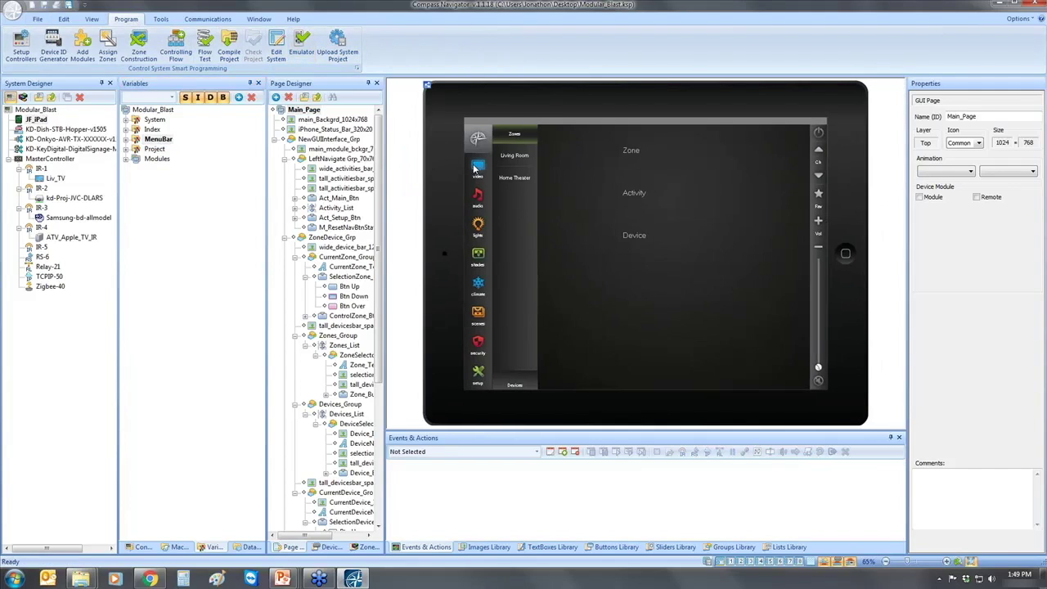
Try the video and audio activities and their zone and device lists in the iPad interface preview
click(479, 174)
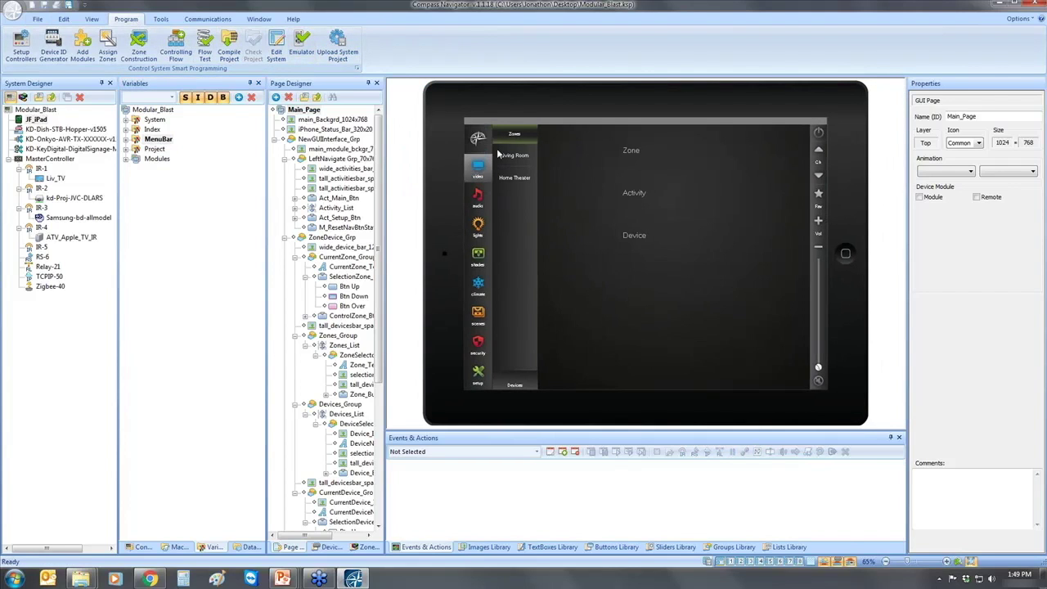
click(478, 195)
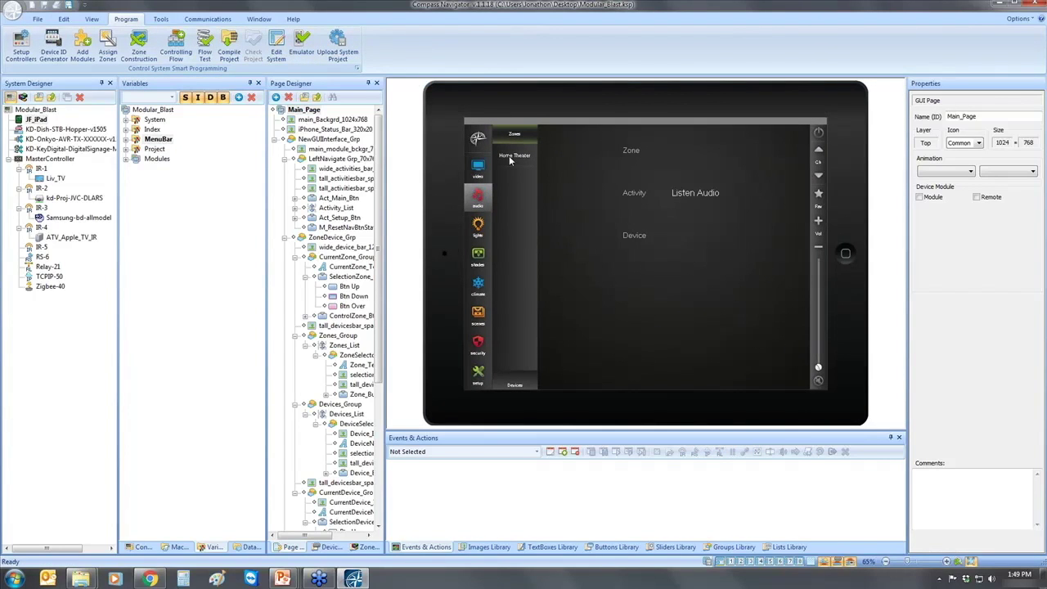
click(509, 158)
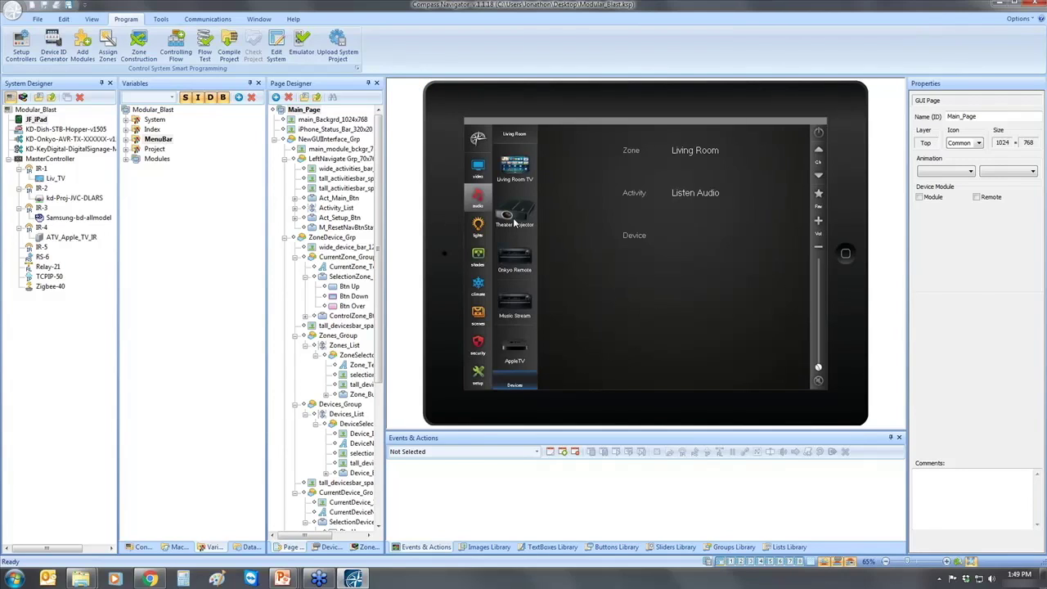
click(475, 171)
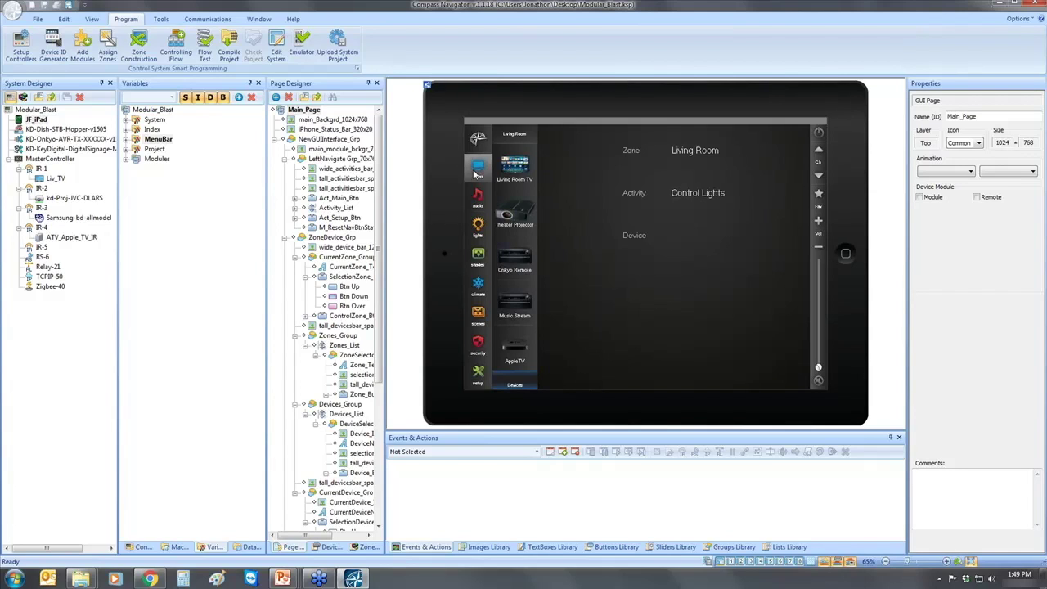
click(513, 137)
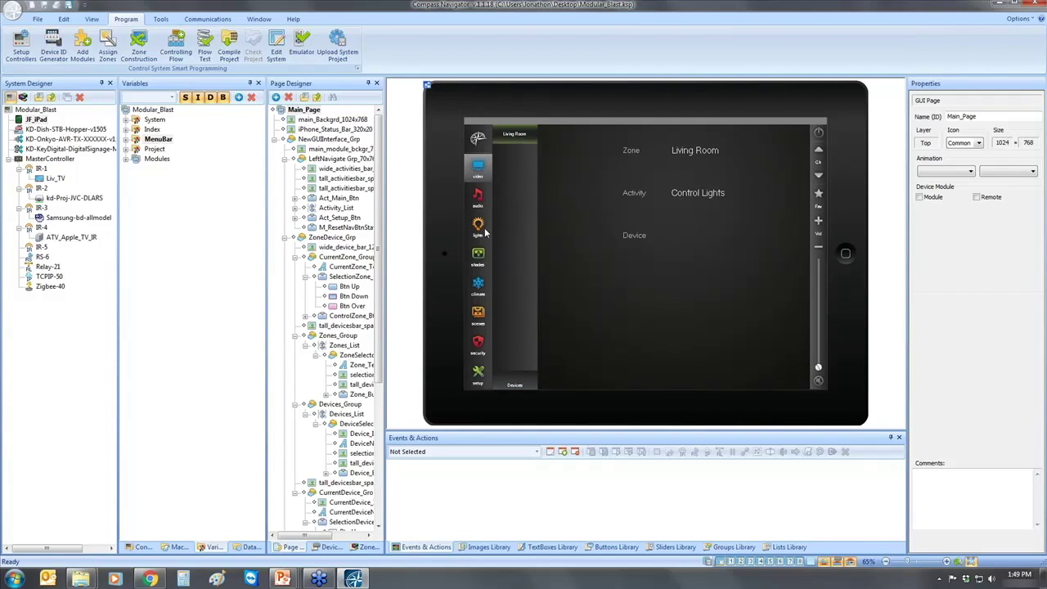
click(479, 195)
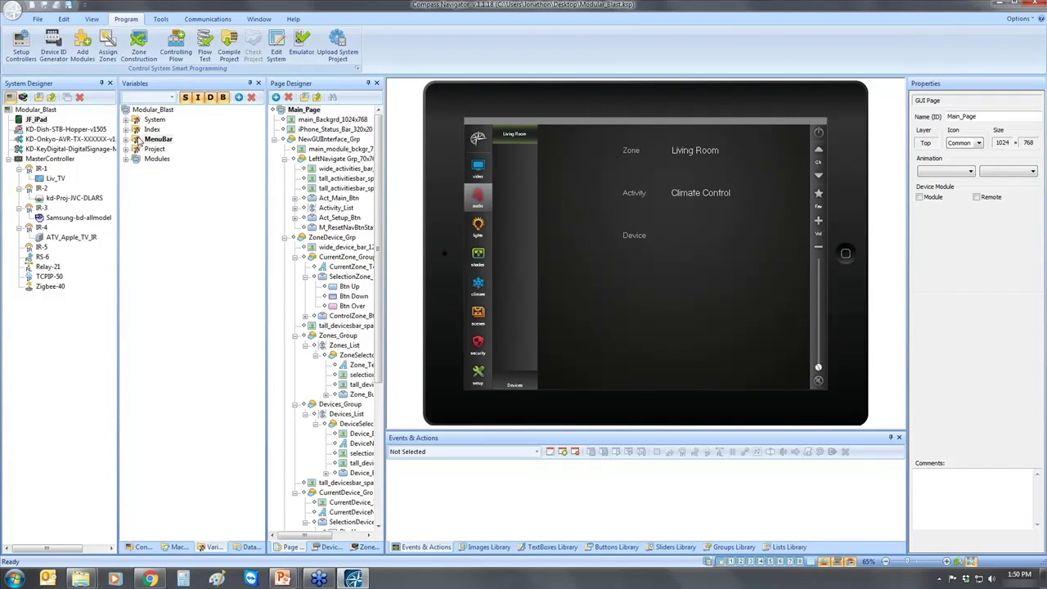
Expand the MenuBar variable group and display the actions of its S_DeviceSwitch variable
click(166, 139)
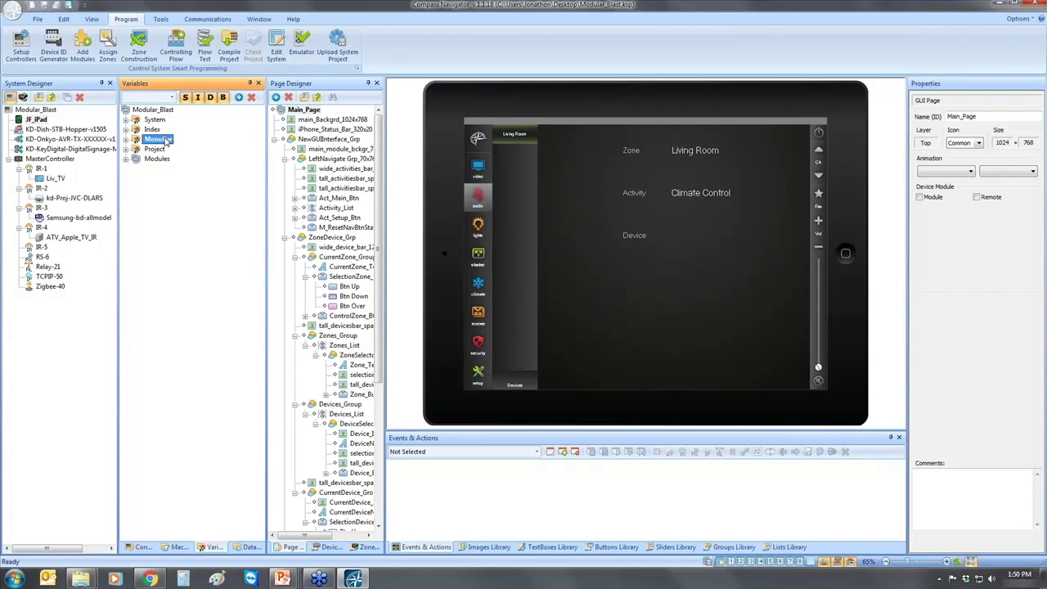
double_click(163, 141)
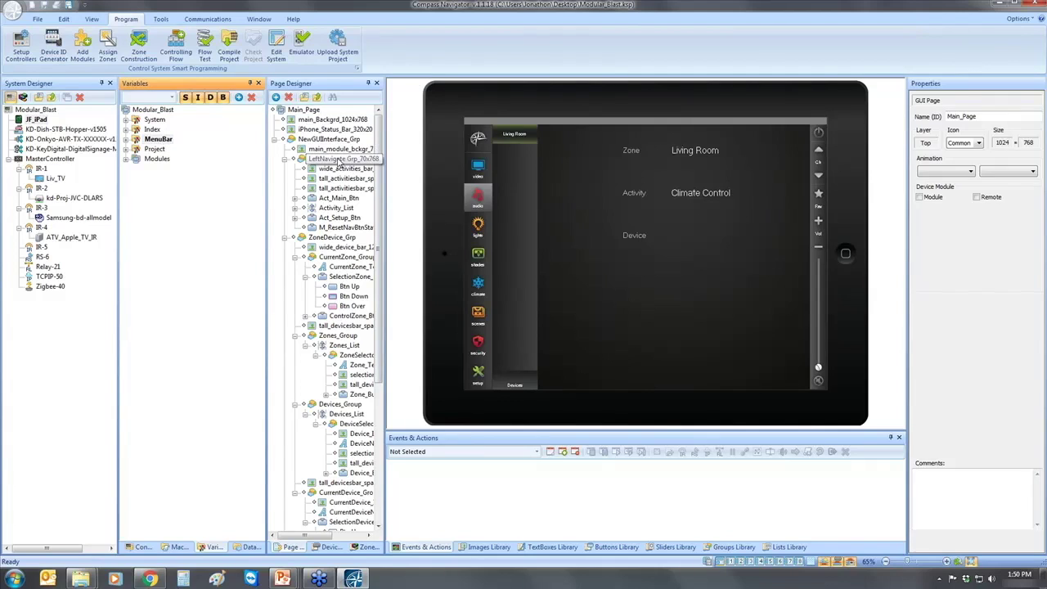
click(128, 141)
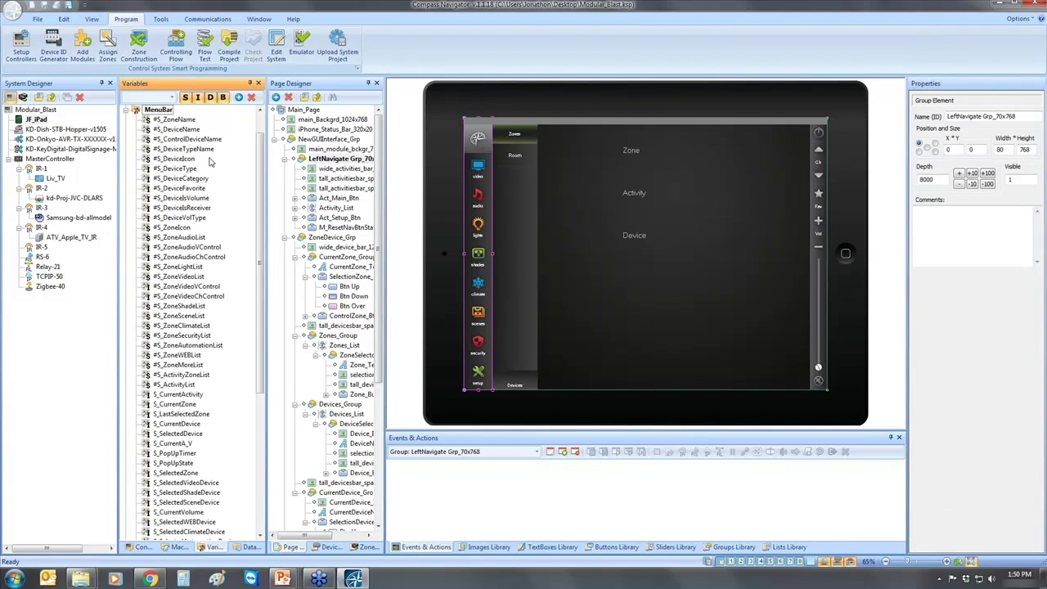
scroll(262, 148, up, 1)
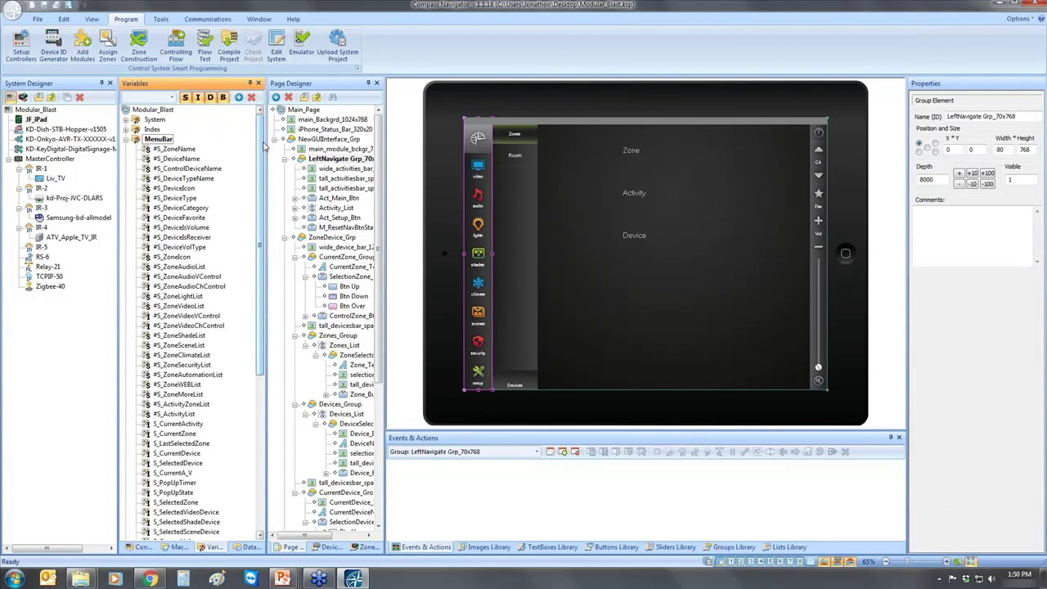
drag(259, 186, 251, 364)
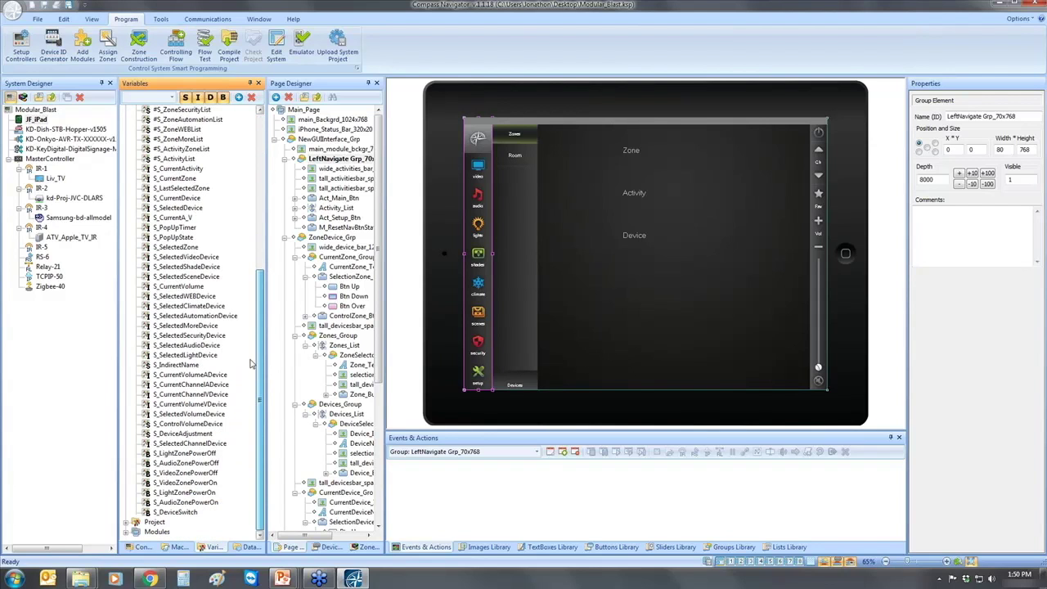
click(180, 514)
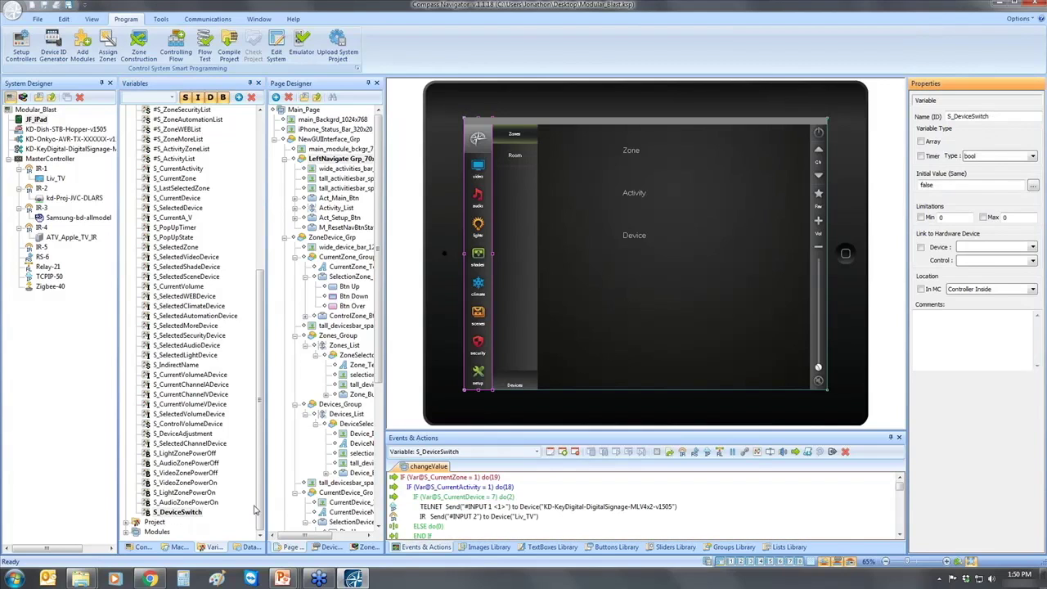
Reselect S_DeviceSwitch at the end of the MenuBar group and enlarge the Events & Actions area over most of the page preview
scroll(257, 490, up, 10)
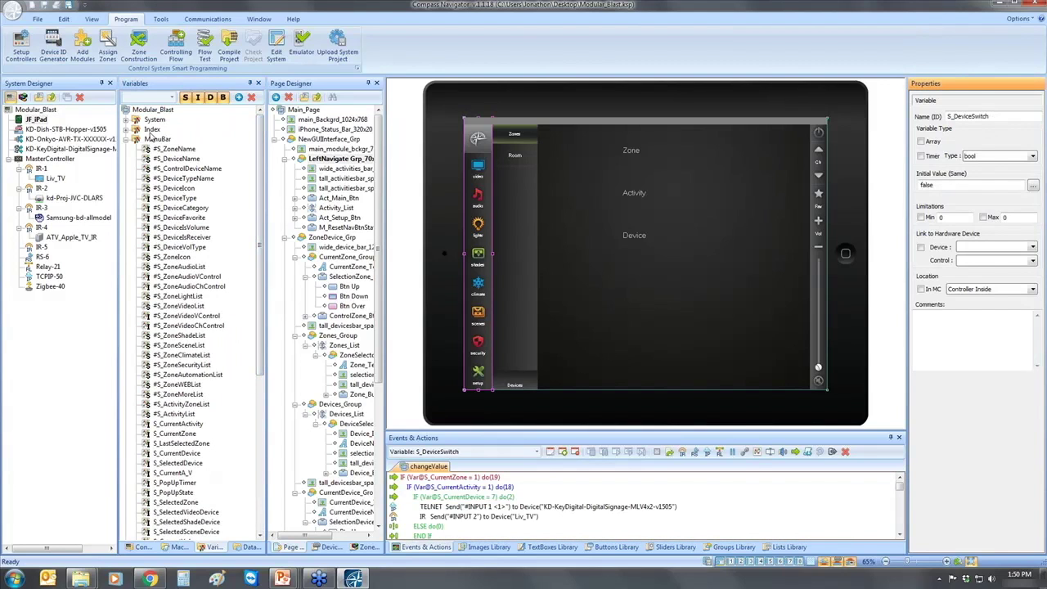
click(136, 139)
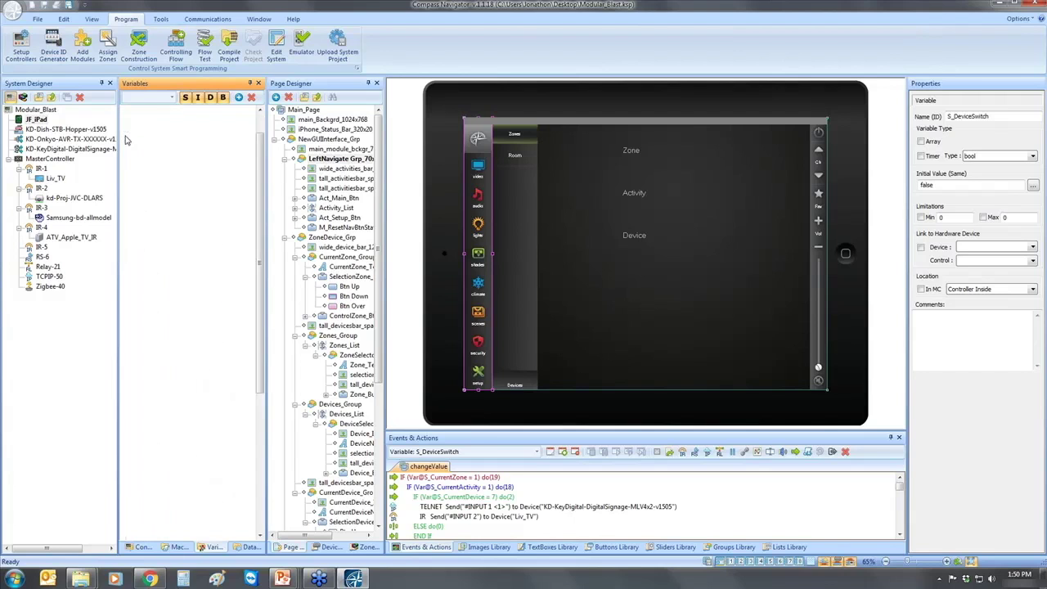
drag(261, 179, 261, 346)
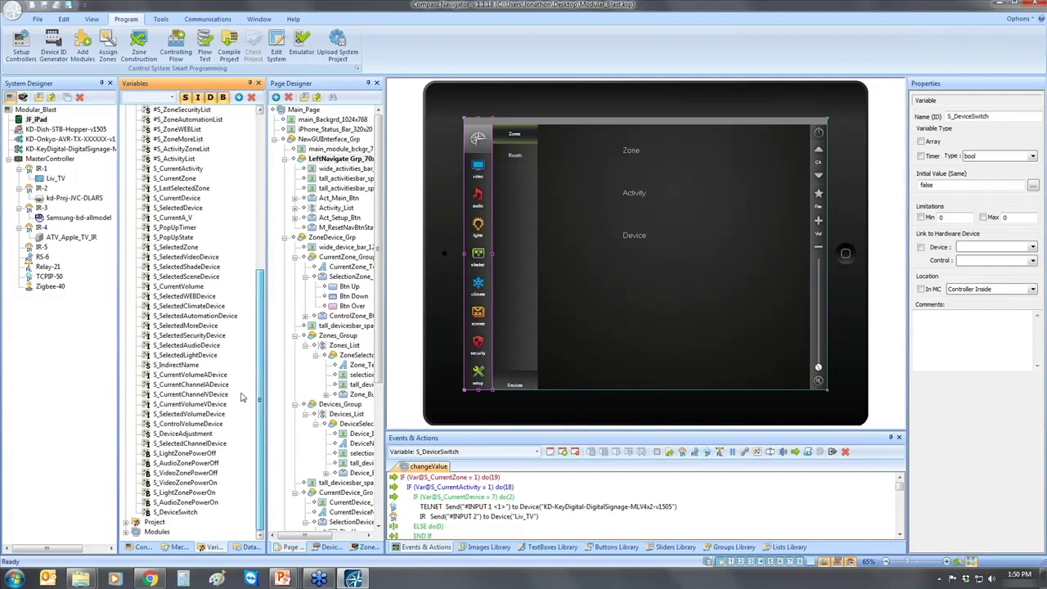
click(176, 512)
drag(457, 434, 473, 150)
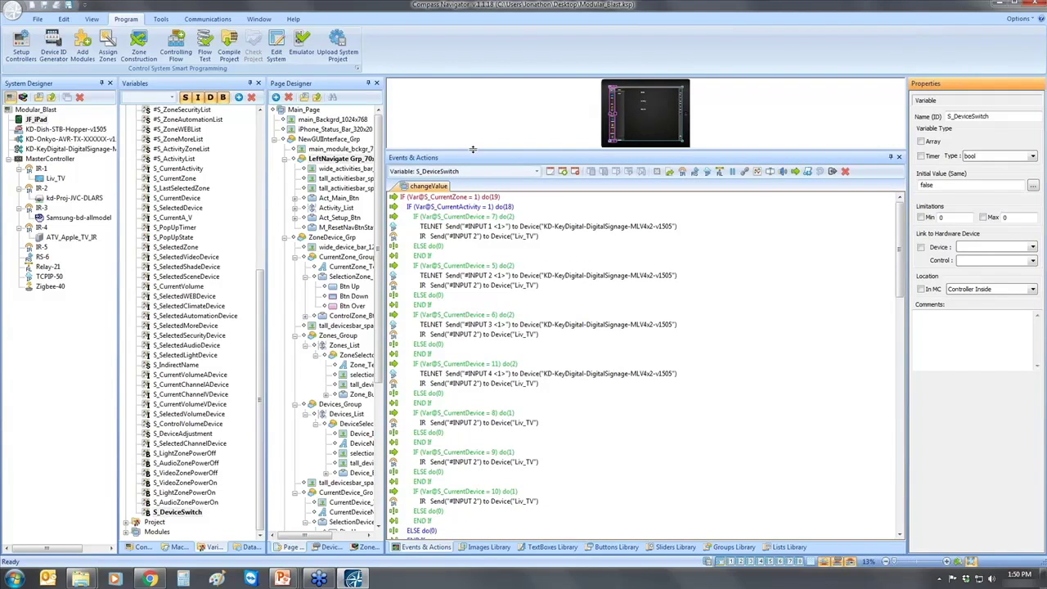
Inspect the first zone, activity and device conditions in the S_DeviceSwitch changeValue actions
click(469, 198)
click(472, 208)
click(478, 218)
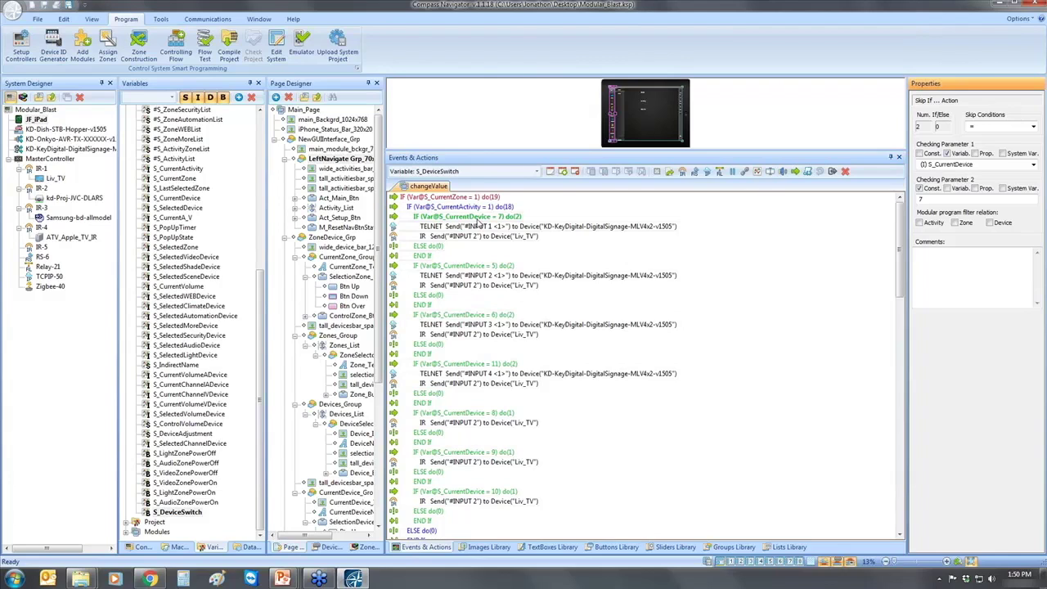
click(467, 198)
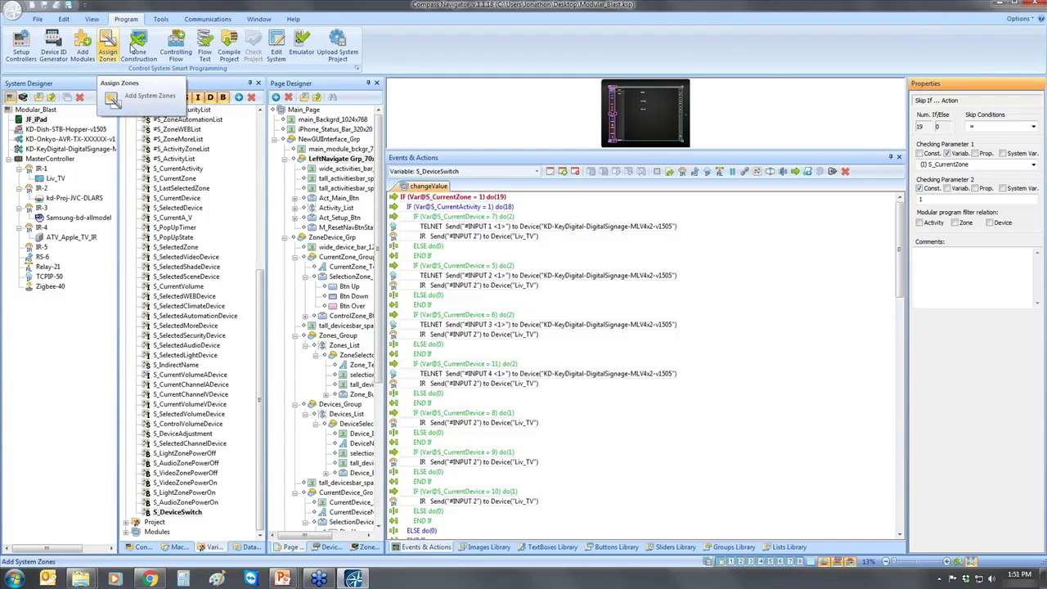
Show the project's zones in System Designer, collapse Living Room and Home Theater, and review each zone's control types
click(23, 96)
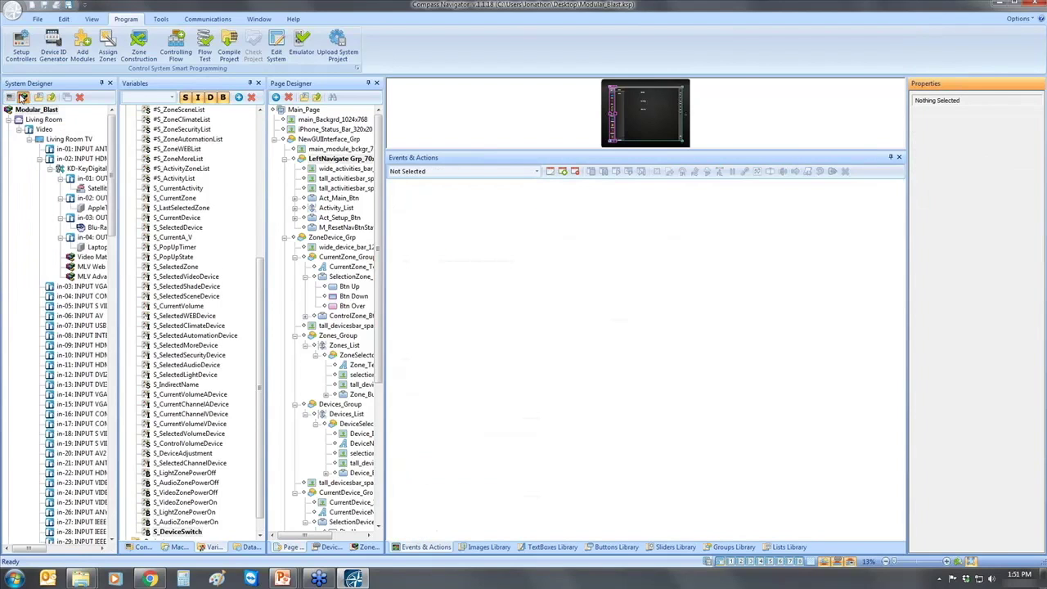
click(8, 119)
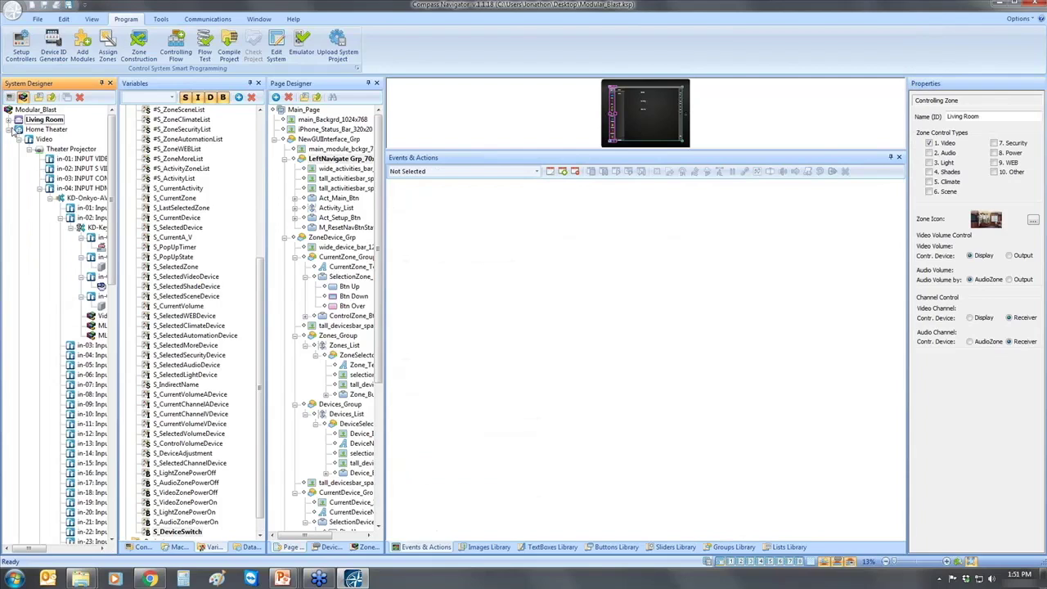
click(18, 129)
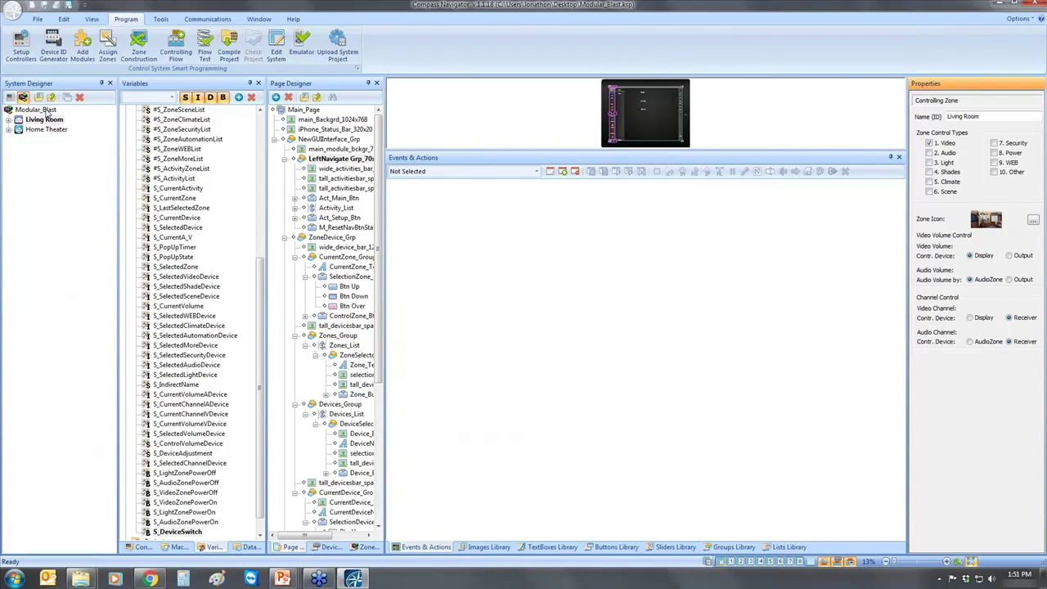
click(48, 129)
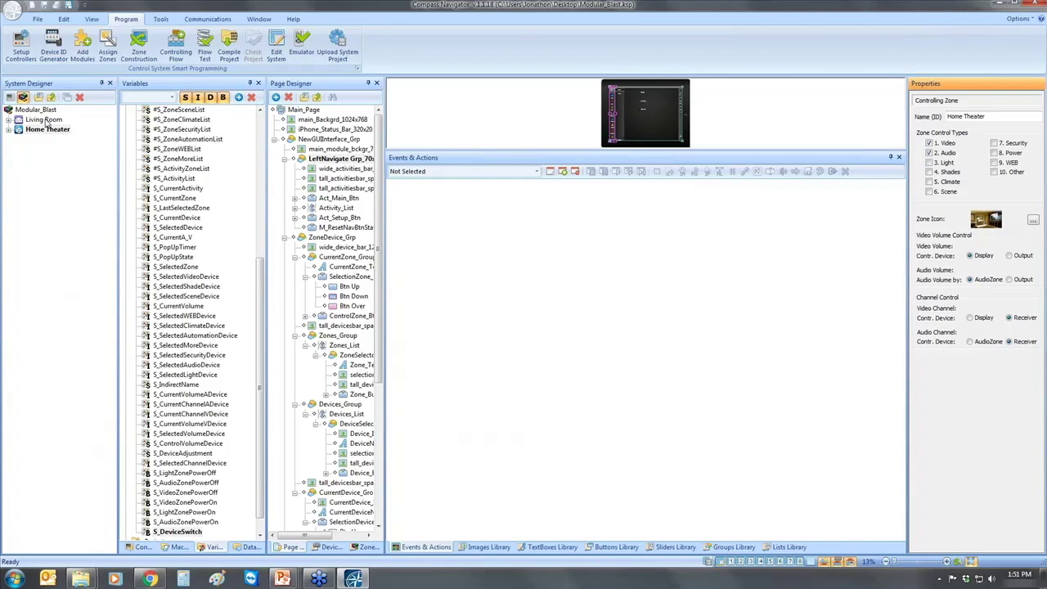
click(45, 121)
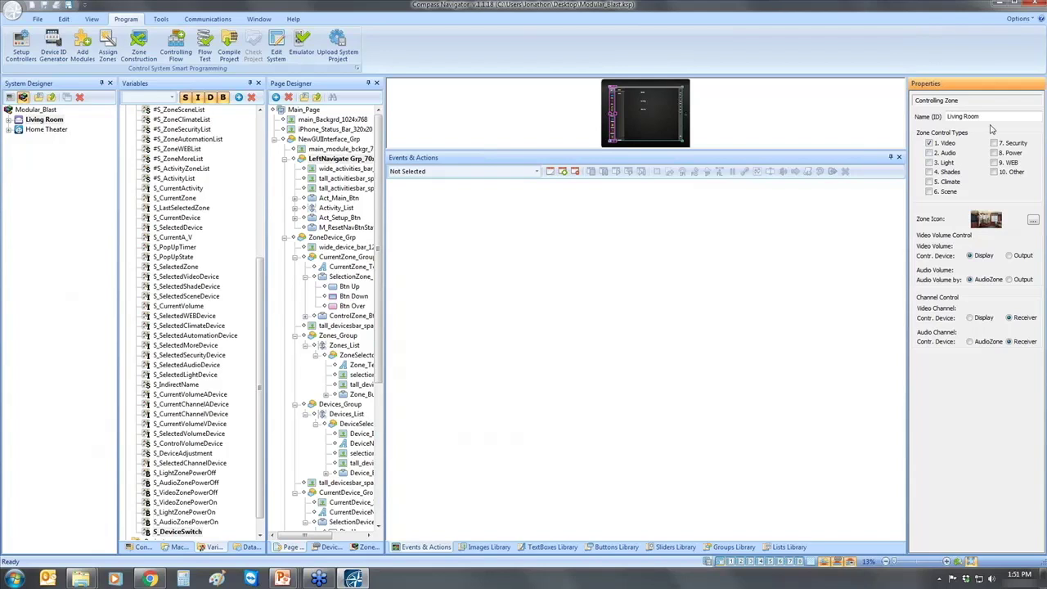
click(47, 129)
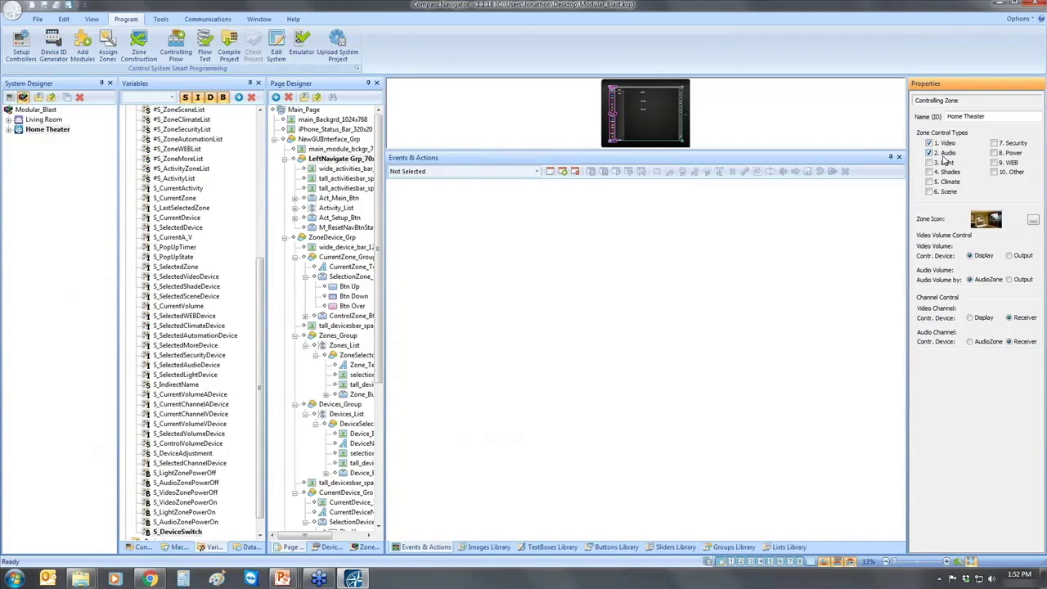
View the S_DeviceSwitch actions and the #S_DeviceName variable's properties, ending back on S_DeviceSwitch
click(175, 532)
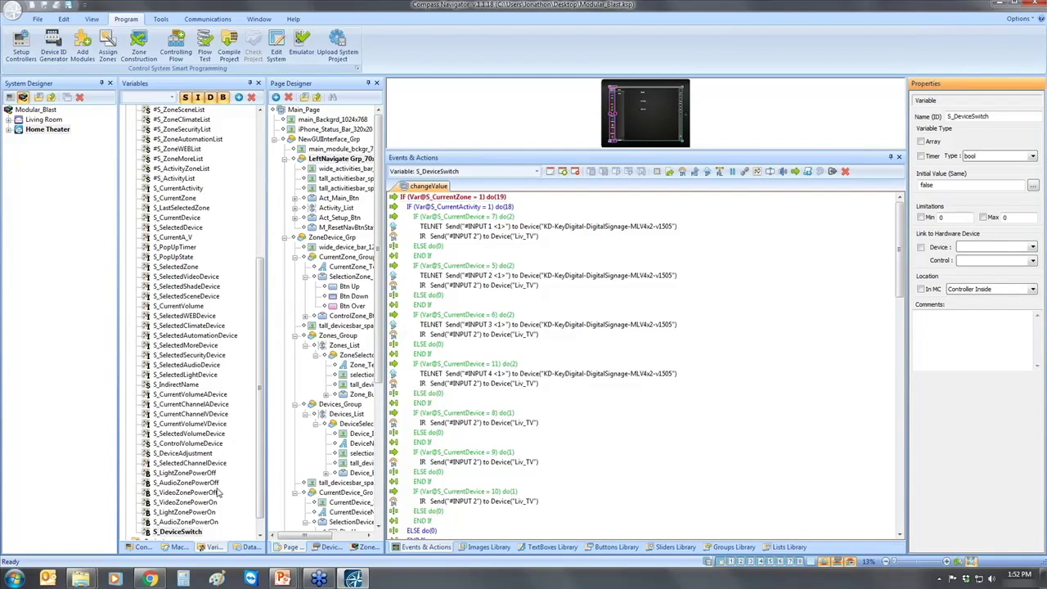
drag(260, 499, 262, 348)
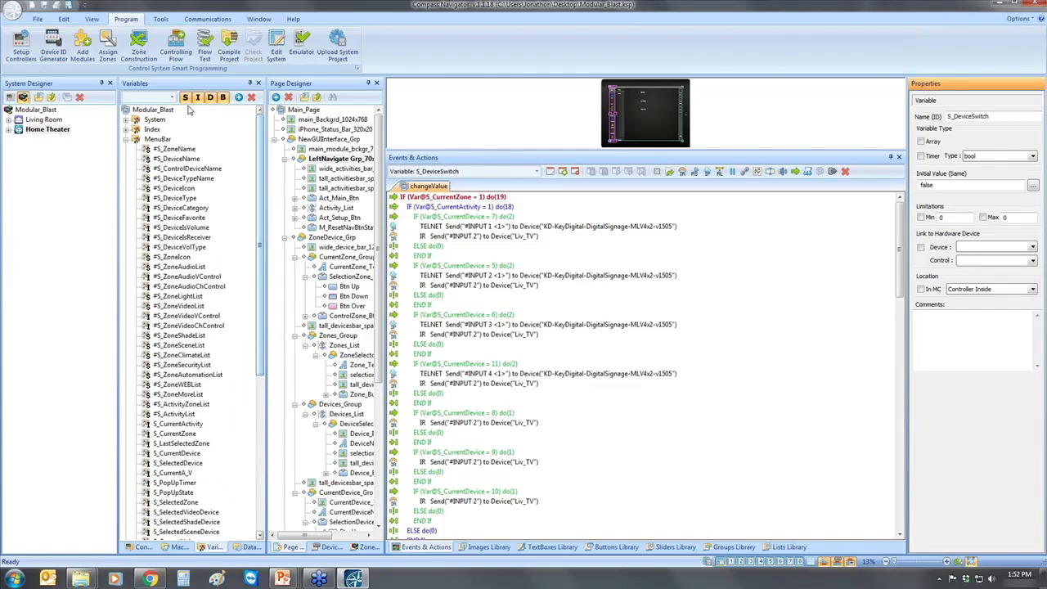
click(173, 159)
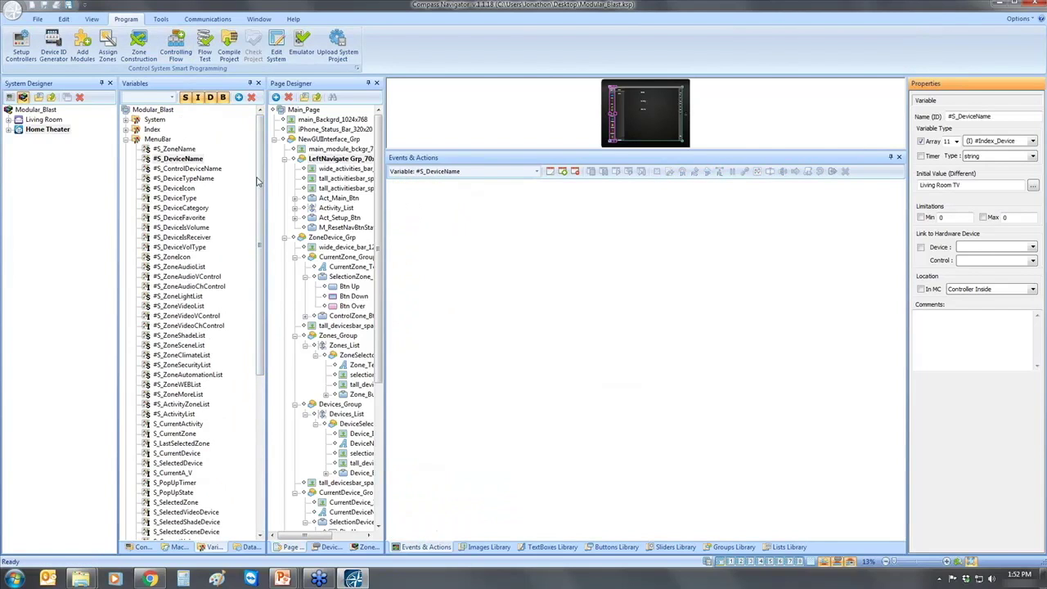
drag(260, 185, 263, 370)
click(173, 512)
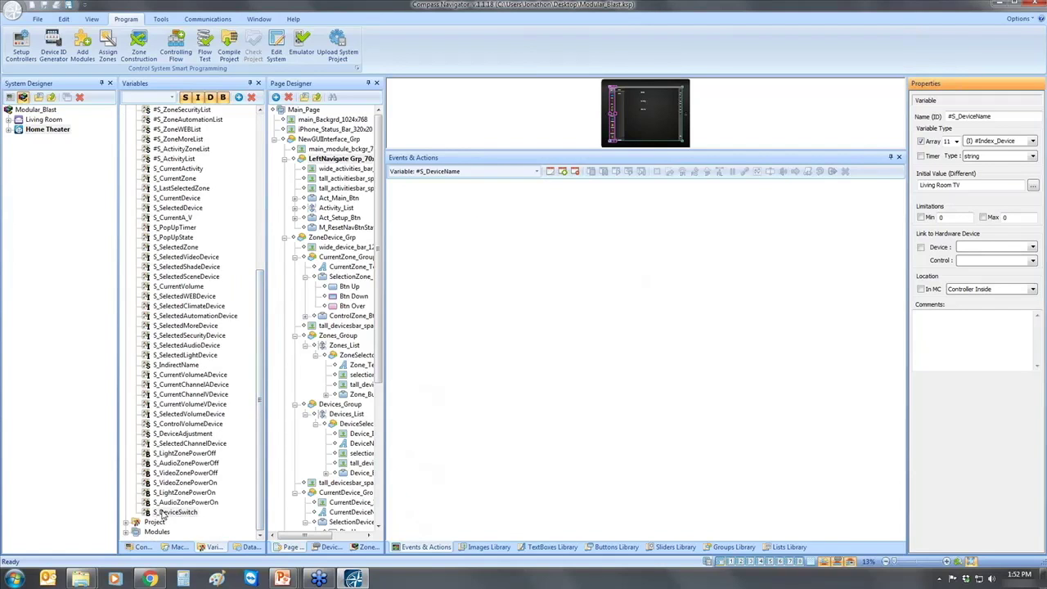
Open the initial values of the #S_DeviceName array and examine the numbered device list through to its end
scroll(255, 311, up, 15)
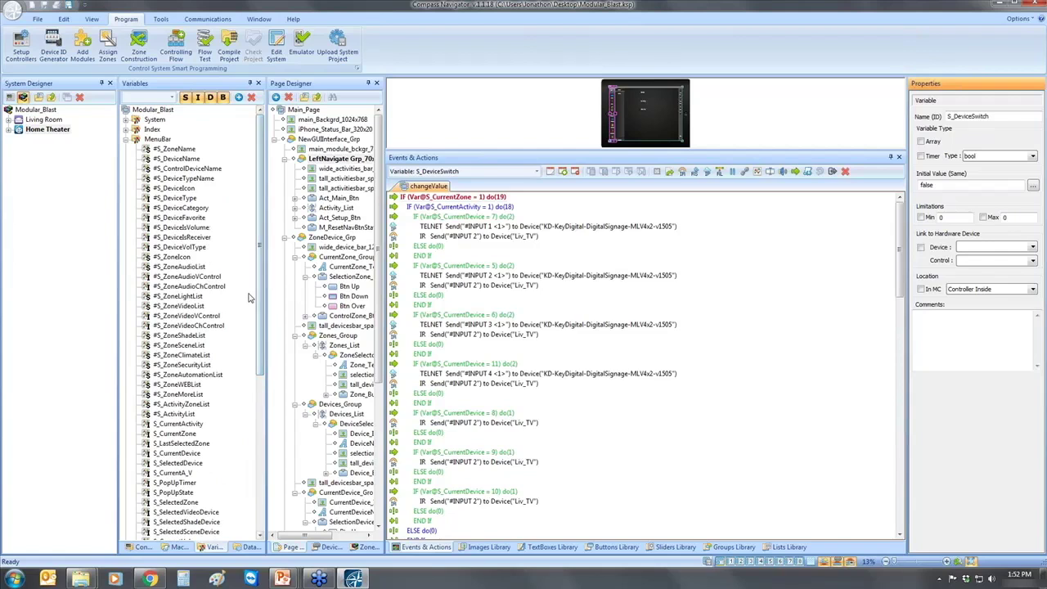
click(176, 159)
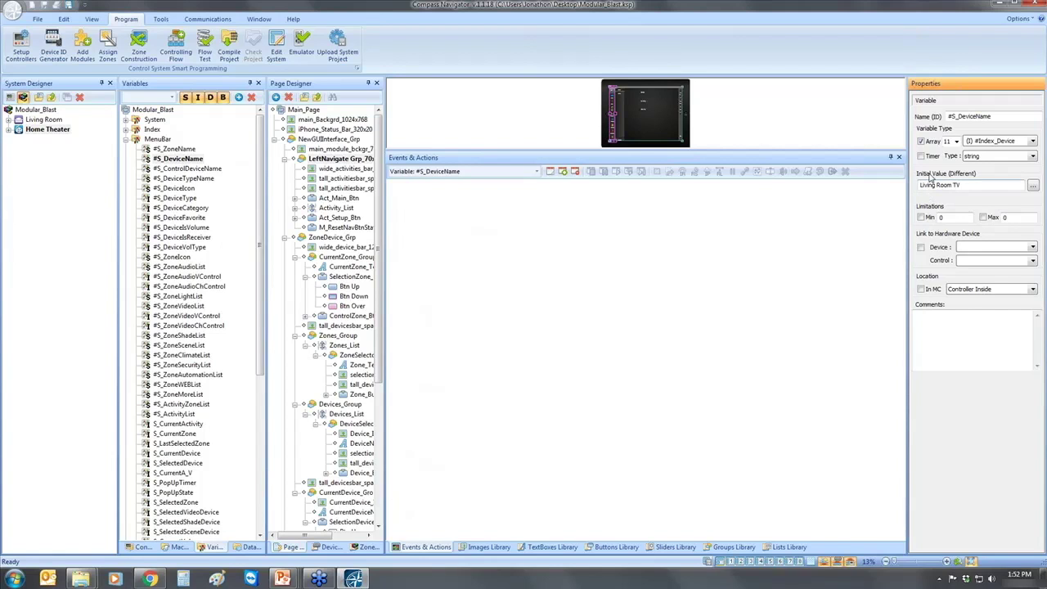
click(1034, 185)
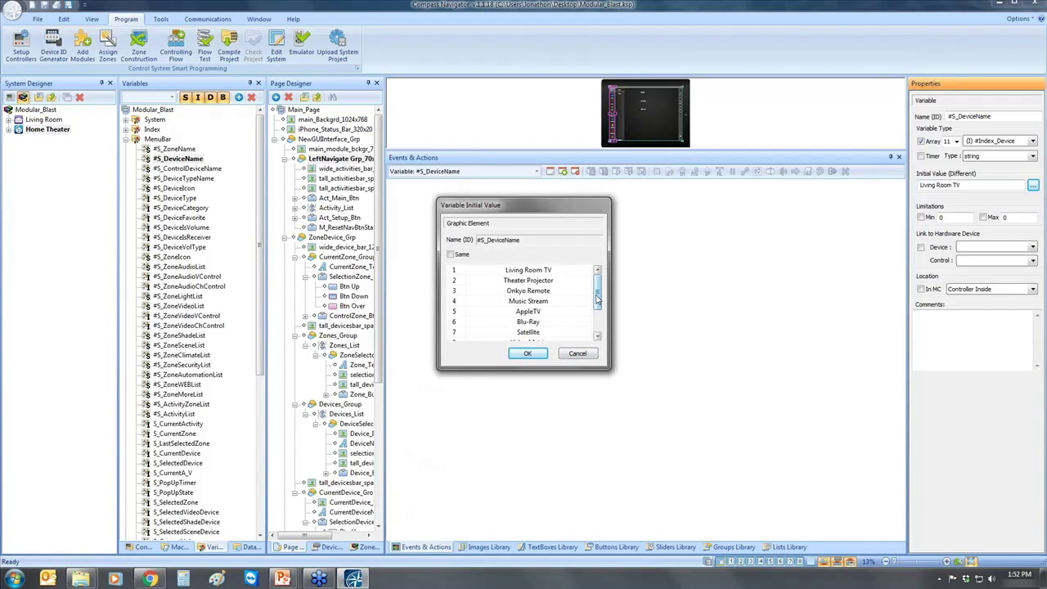
drag(598, 300, 598, 306)
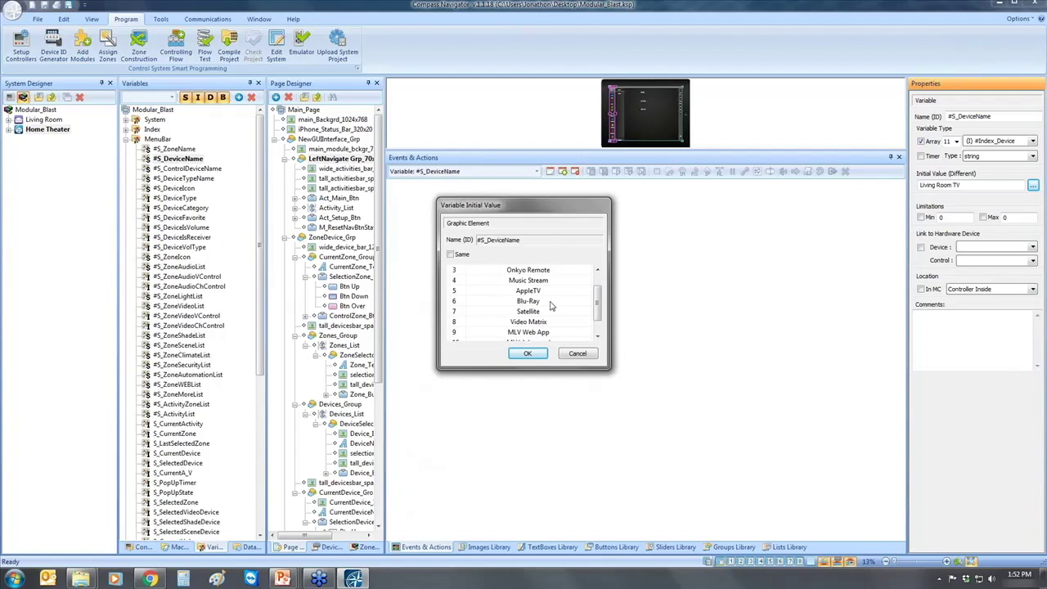
drag(600, 306, 603, 316)
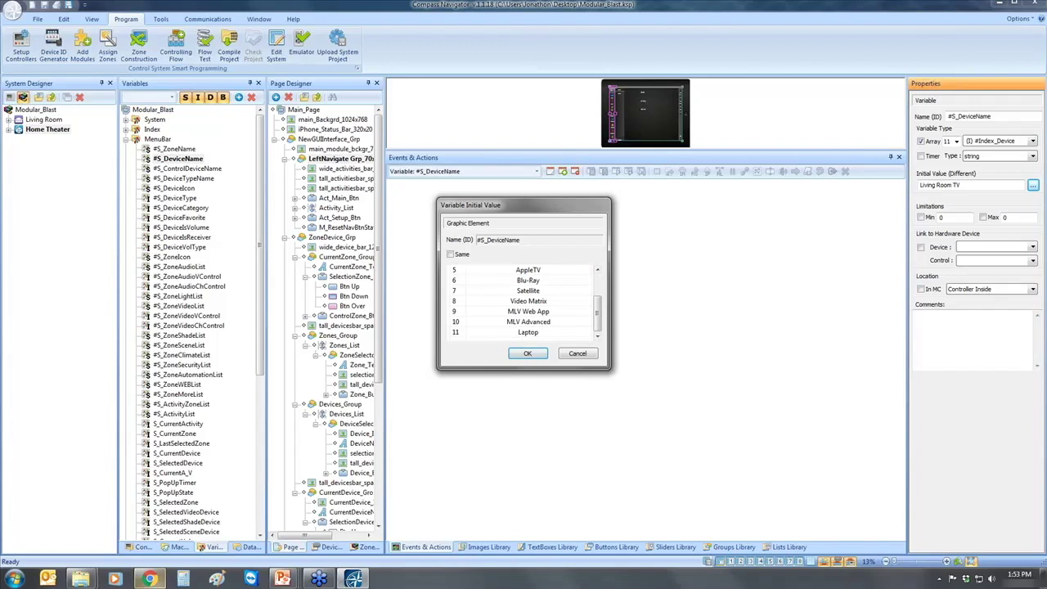
Paste the screenshot of the device number list into Paint, and return to Compass Navigator to close the initial values dialog
click(216, 578)
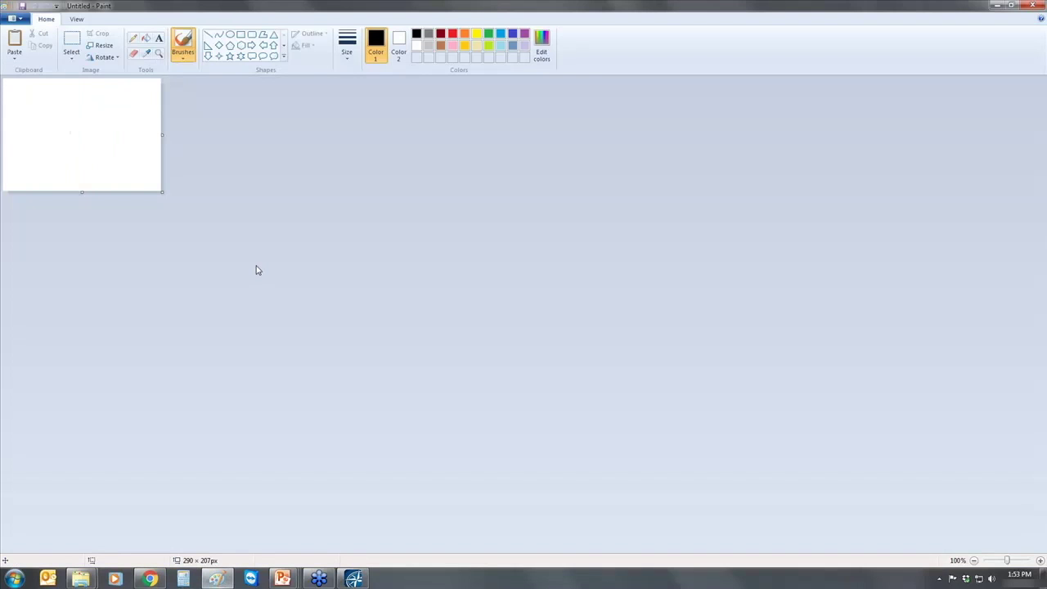
key(ctrl+v)
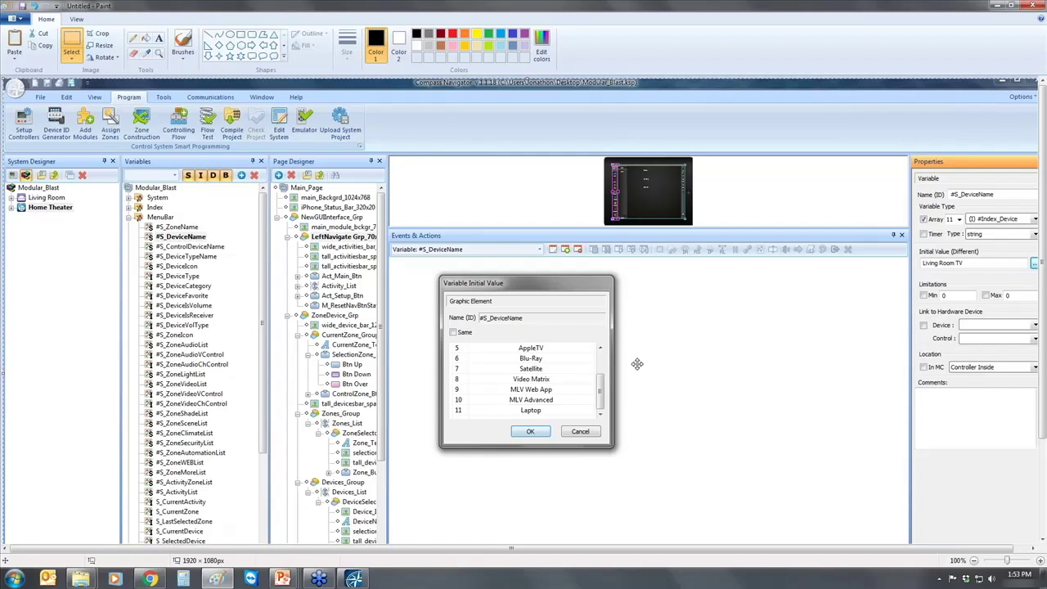
key(alt+Tab)
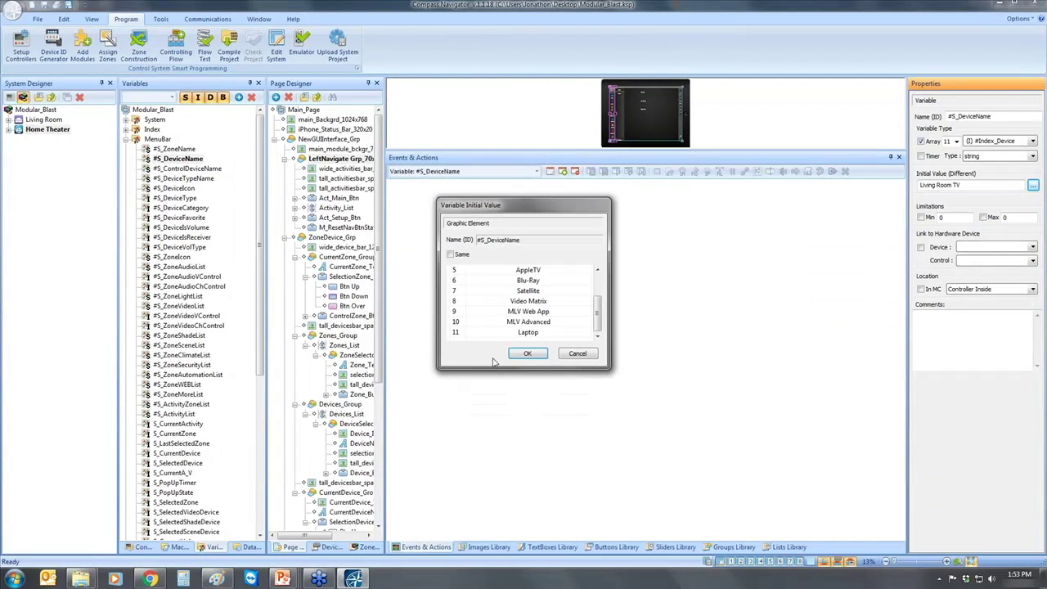
click(525, 354)
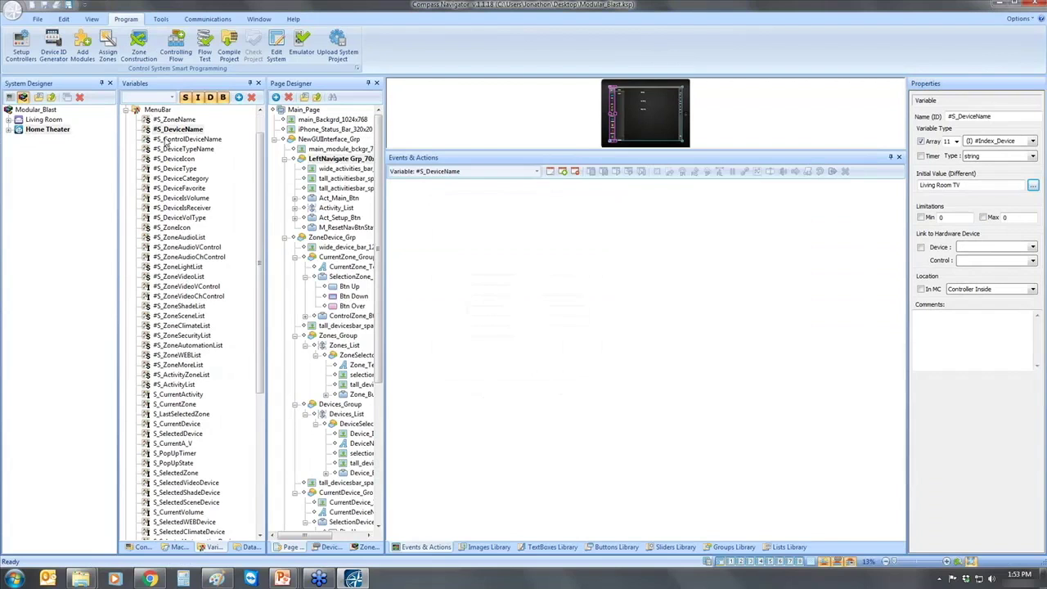
Check the CurrentZone and CurrentActivity conditions of S_DeviceSwitch, and switch to Paint to consult the device number screenshot
drag(257, 383, 200, 510)
click(191, 512)
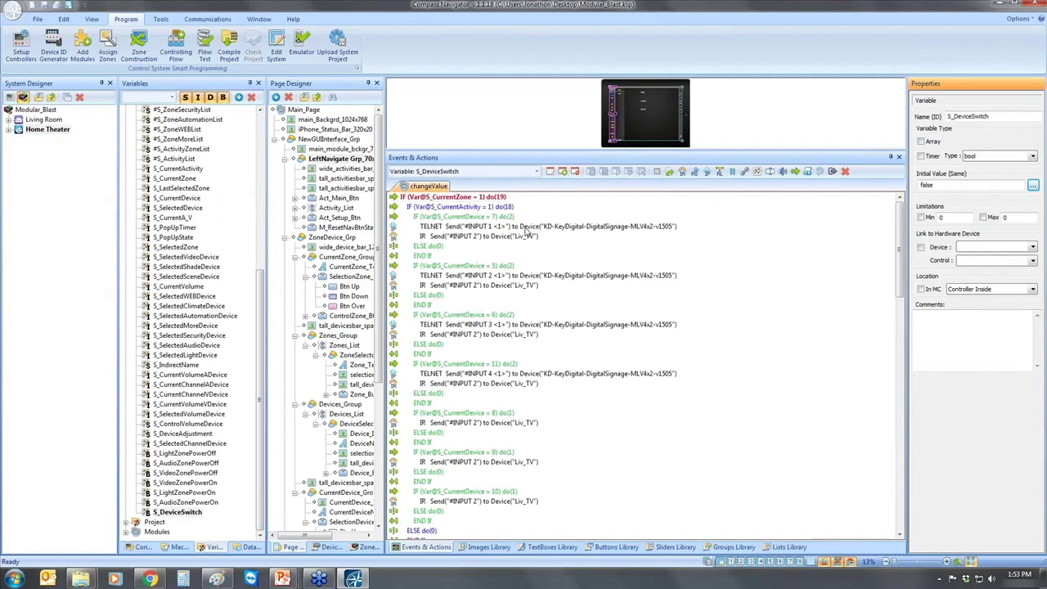
click(456, 199)
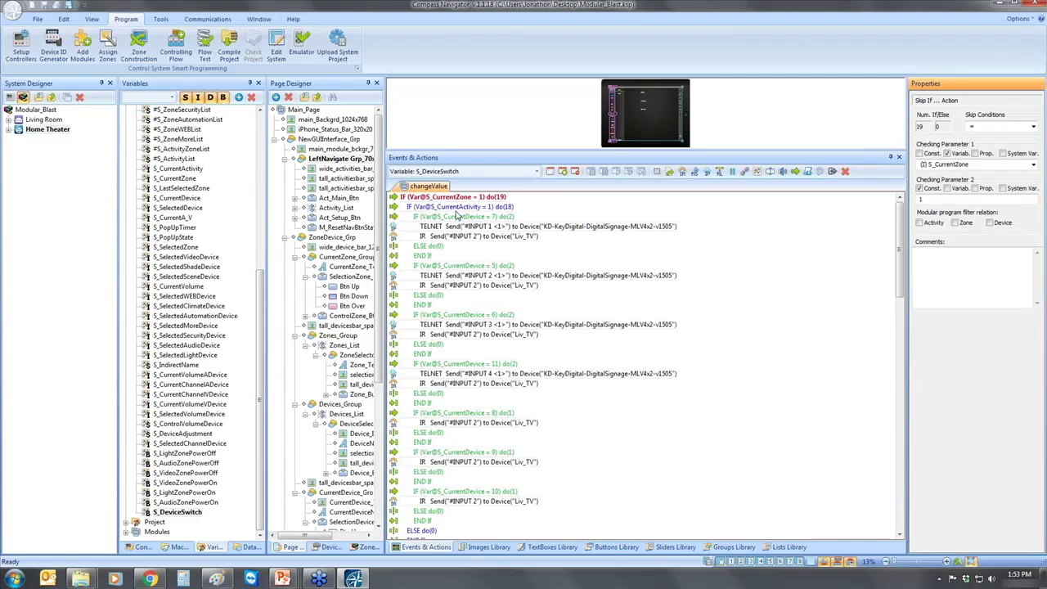
click(456, 208)
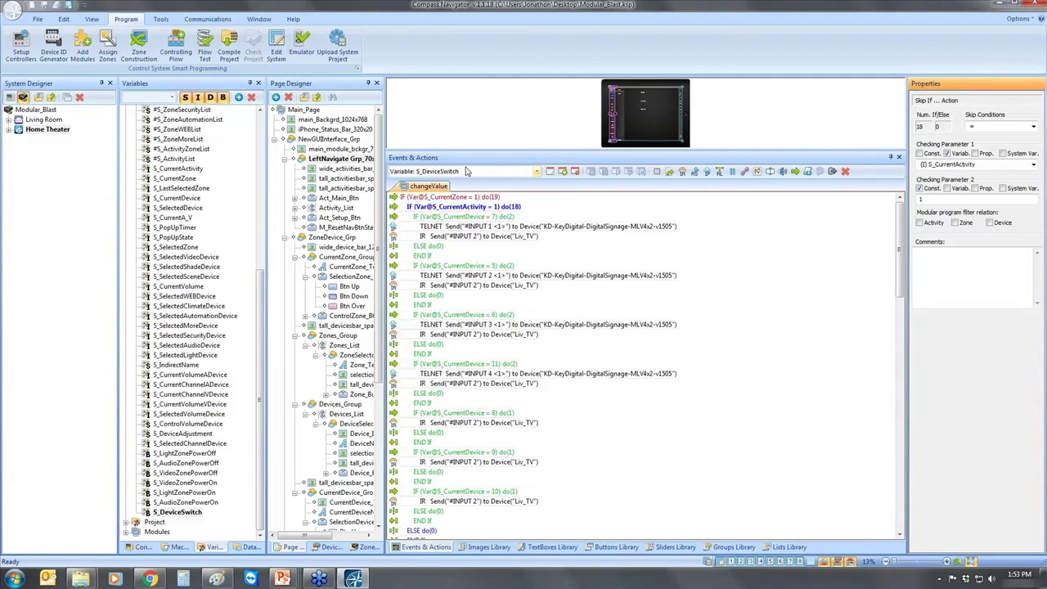
click(478, 208)
key(alt+Tab)
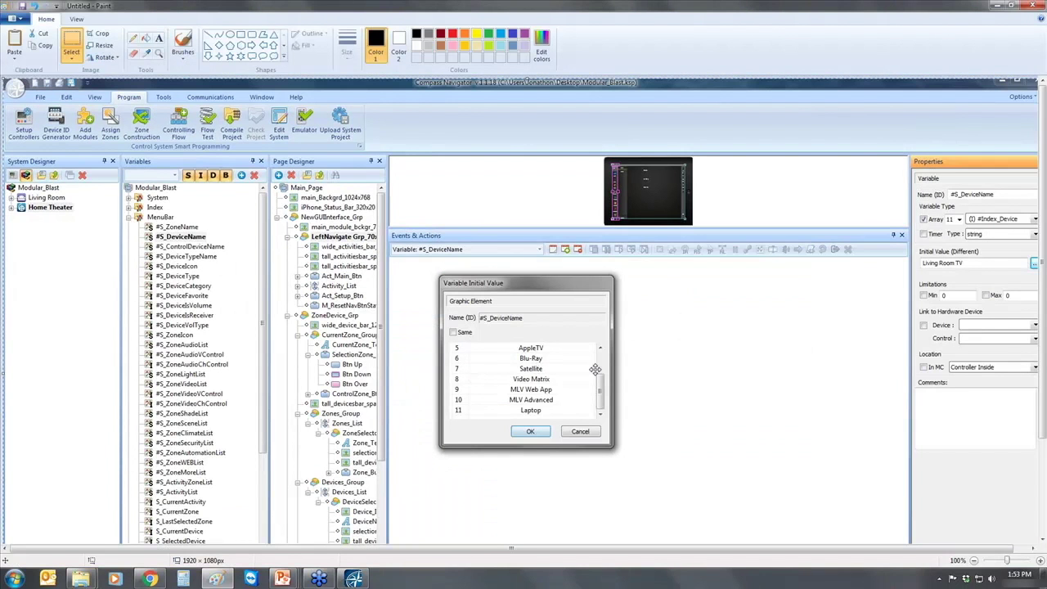
Return to Compass Navigator and check the CurrentDevice = 7 condition with its TELNET and IR input commands
key(alt+Tab)
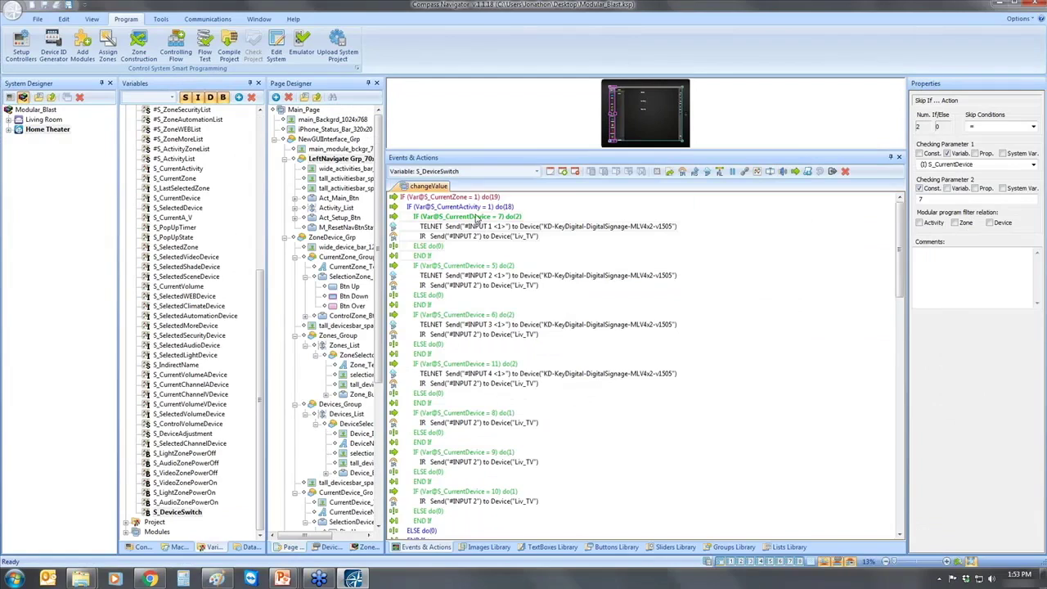
click(479, 223)
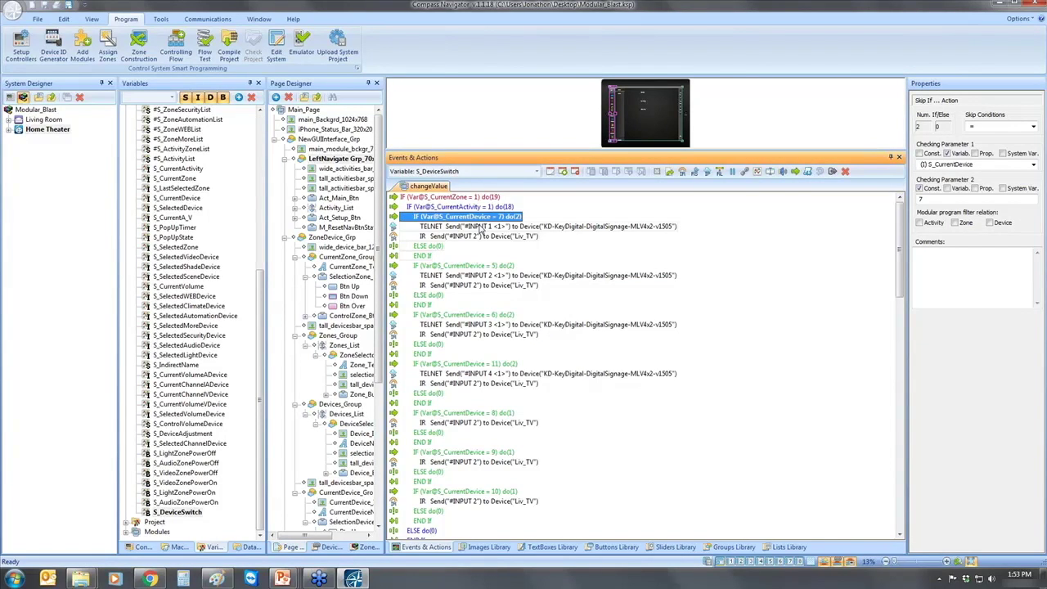
click(485, 228)
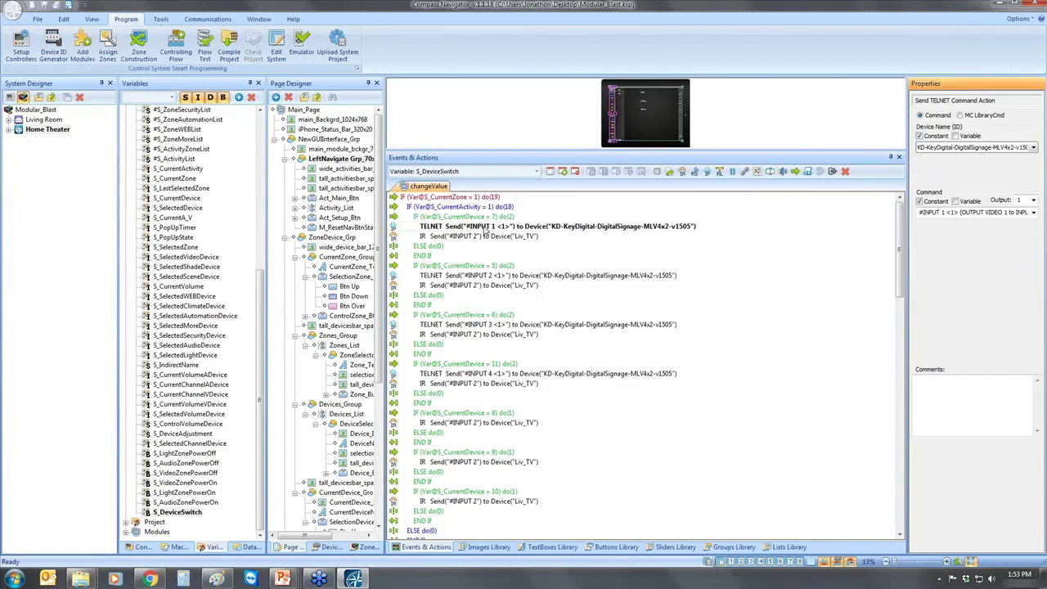
click(487, 238)
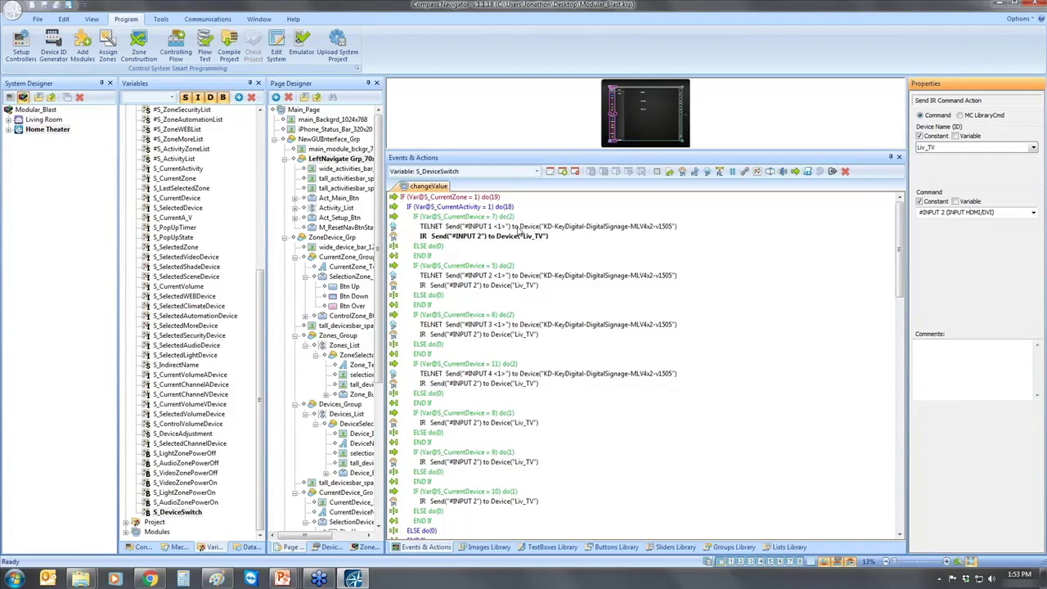
click(684, 173)
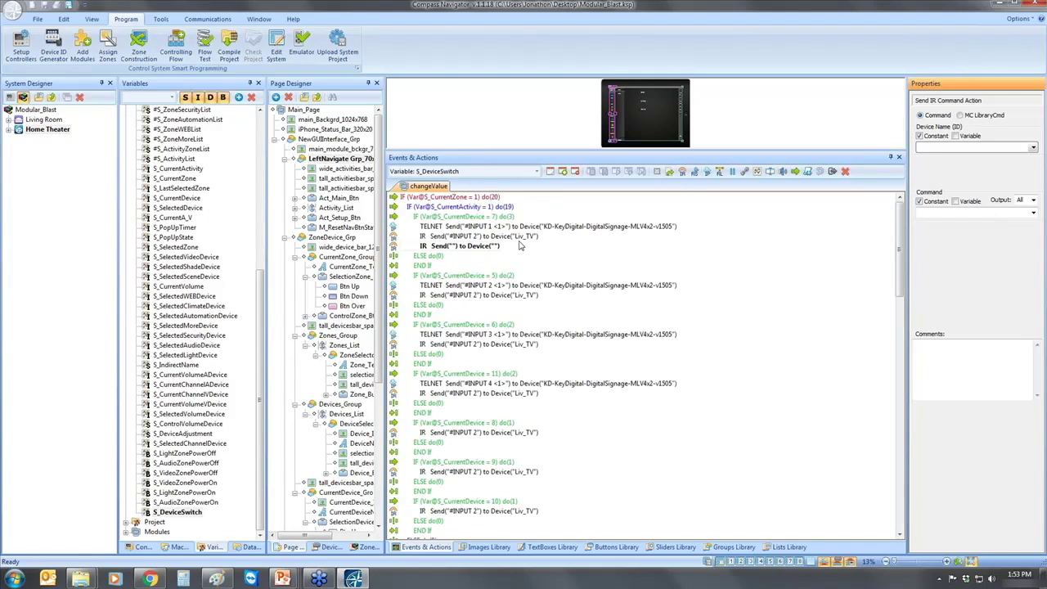
click(933, 148)
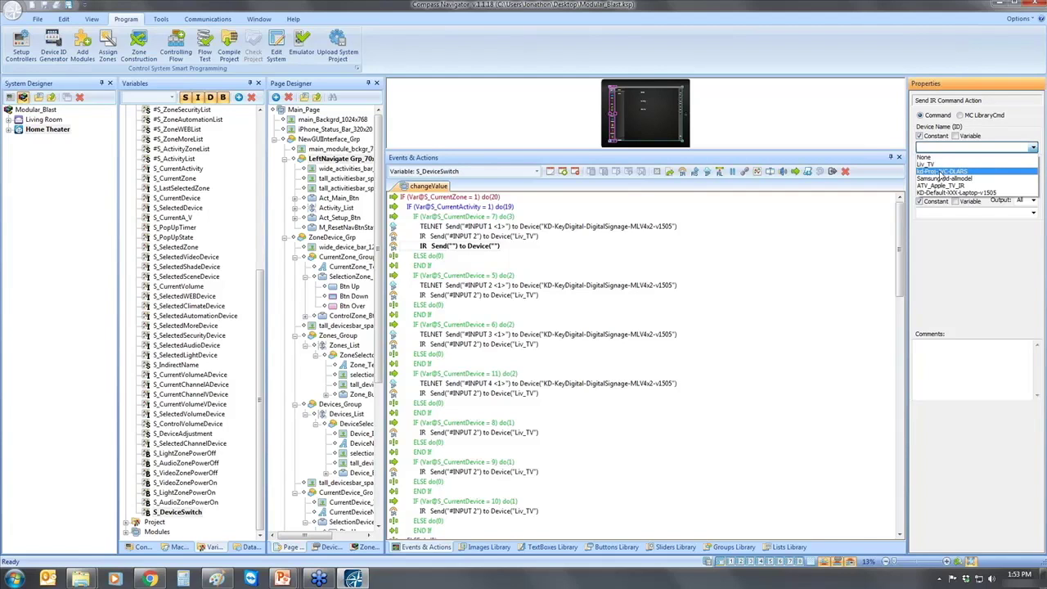
click(942, 171)
click(457, 250)
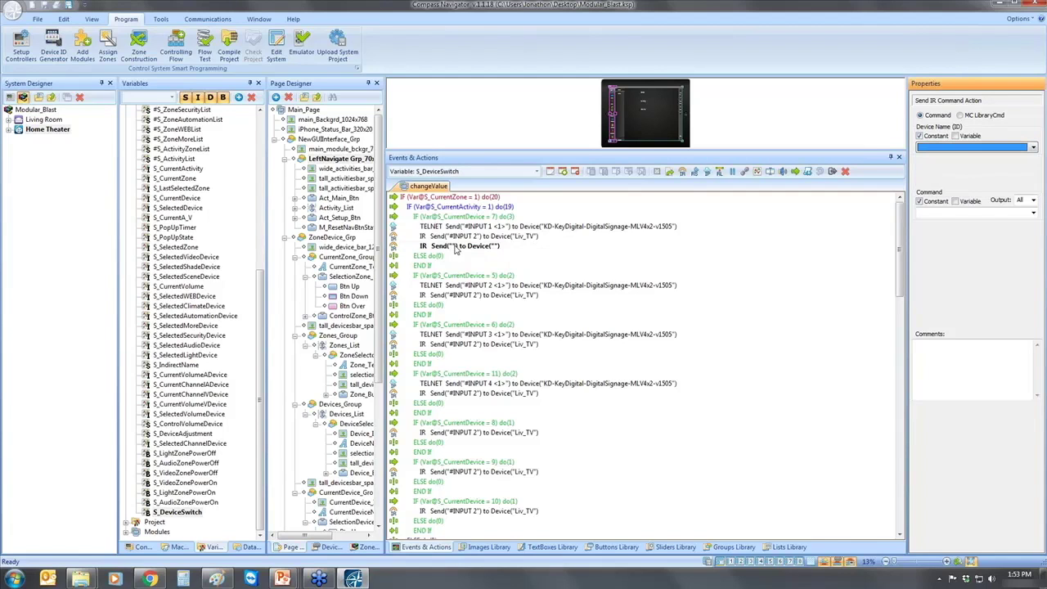
key(Delete)
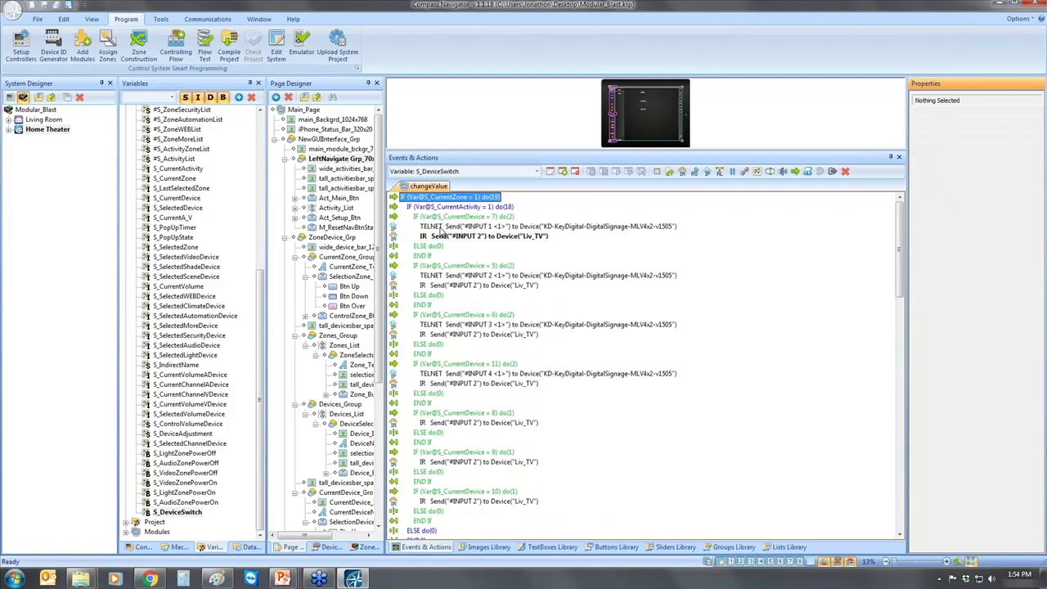
Add an IR command after Liv_TV's #INPUT 2 in the CurrentDevice = 7 condition, sending #POWER ON to Liv_TV
click(442, 235)
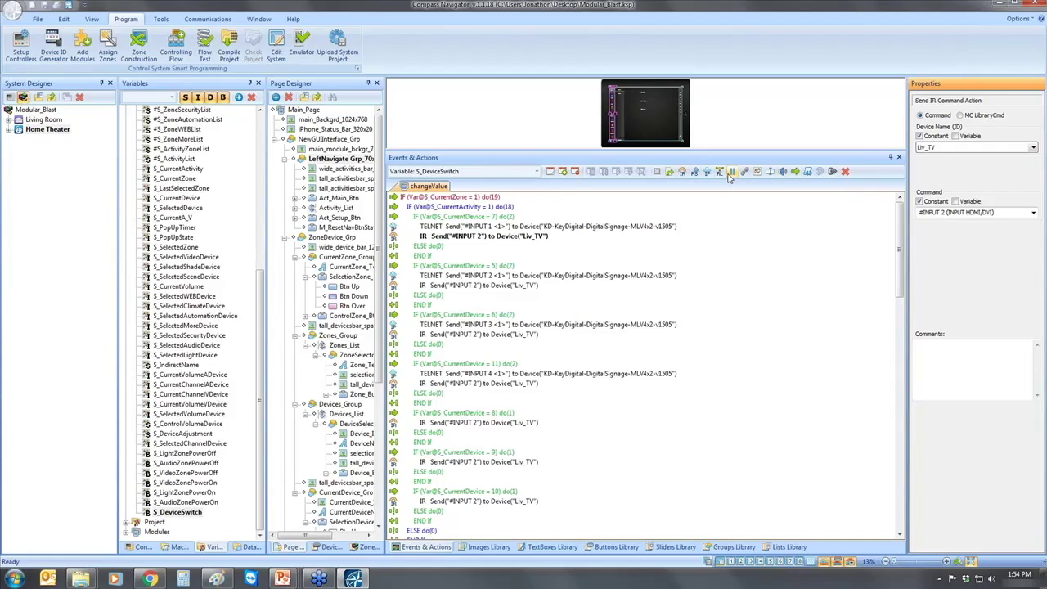
click(683, 174)
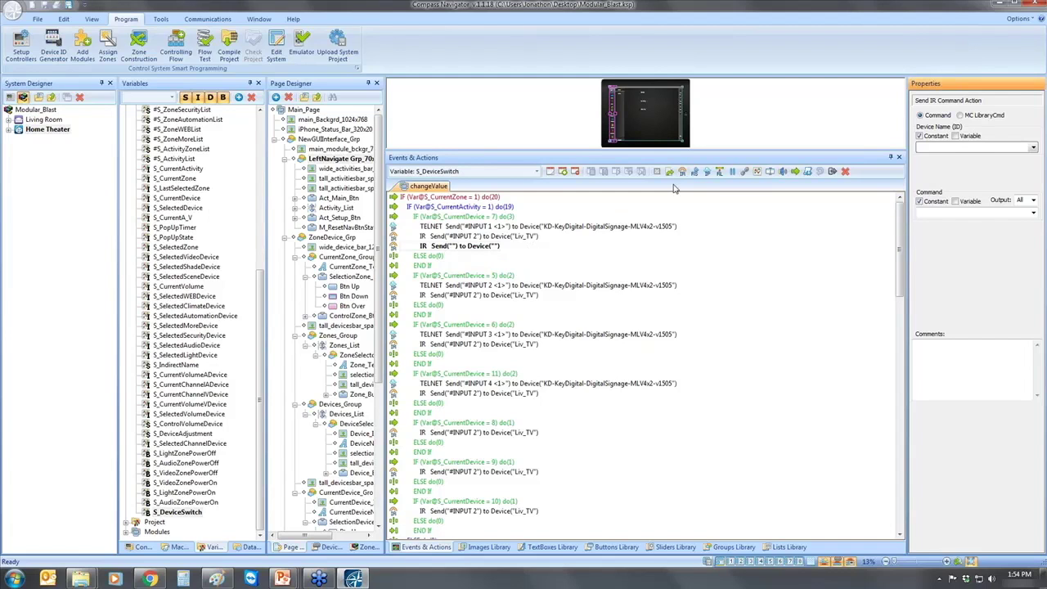
click(926, 149)
click(927, 164)
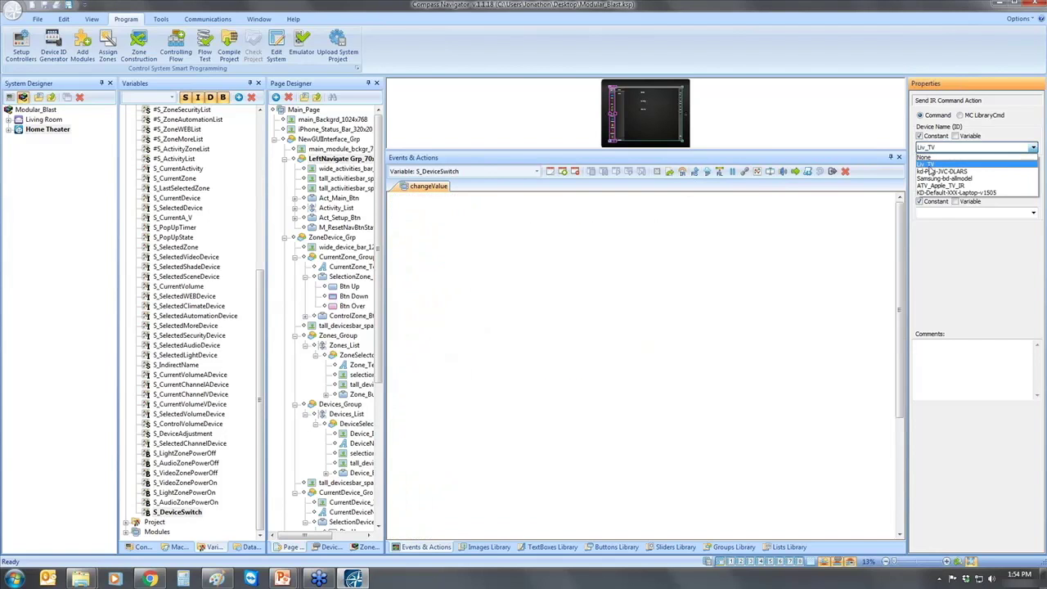
click(1033, 213)
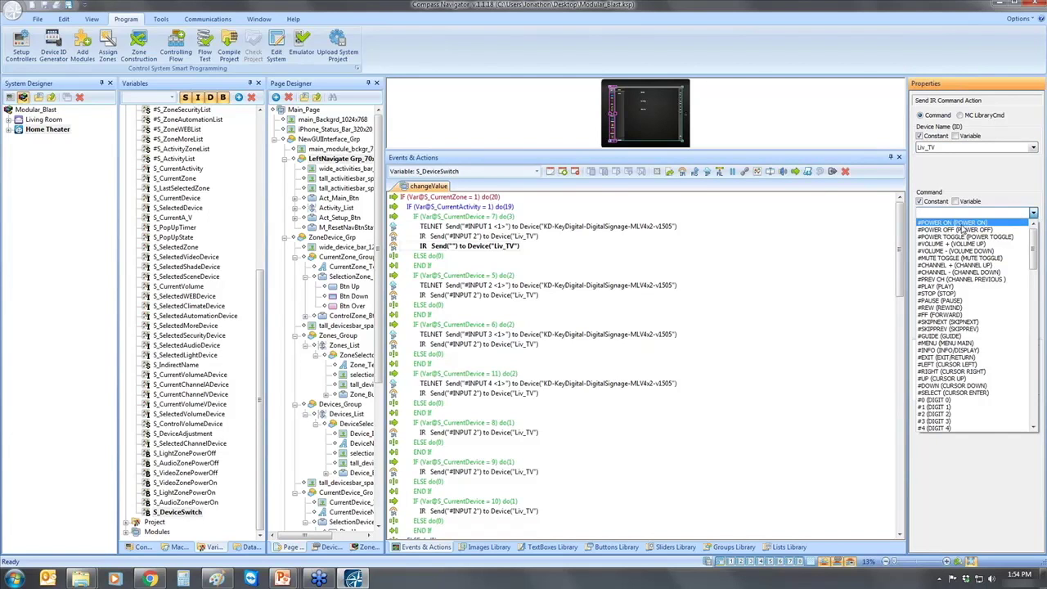
click(957, 219)
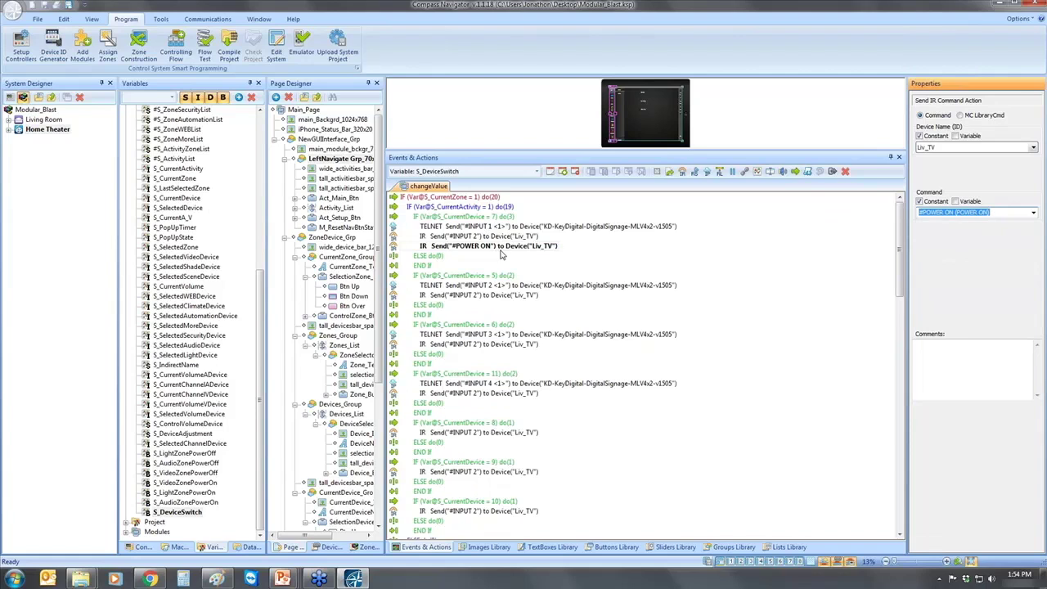
Check the CurrentZone, CurrentActivity and CurrentDevice conditions that govern the Liv_TV #POWER ON command
click(458, 197)
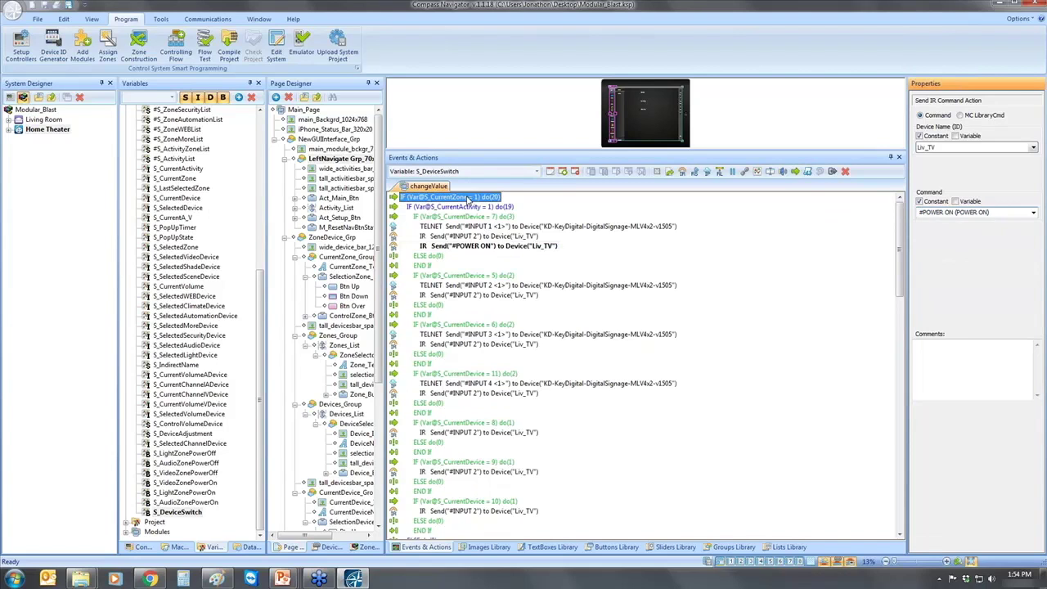
click(472, 208)
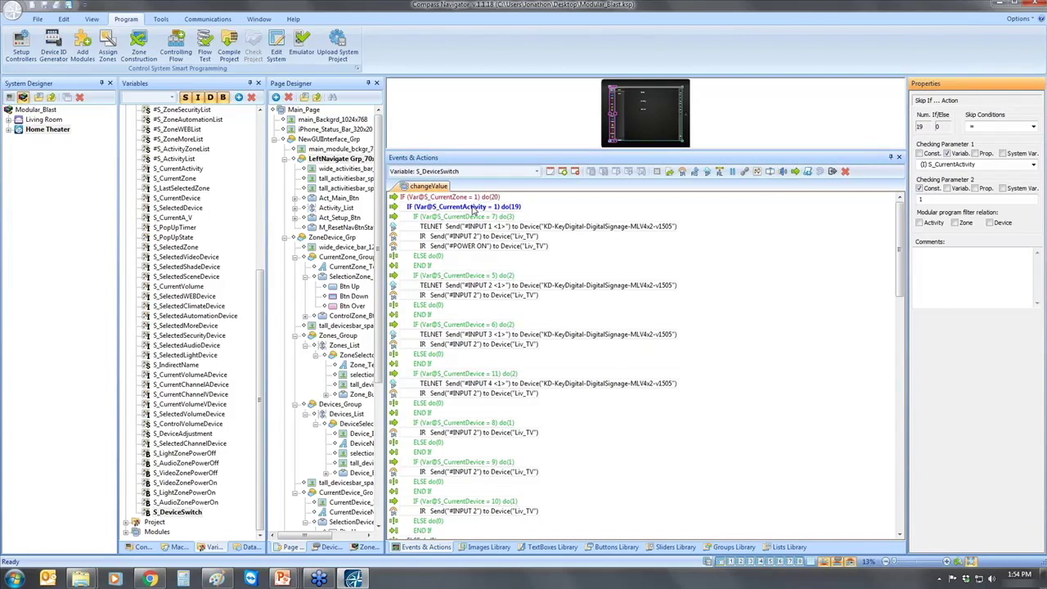
click(495, 247)
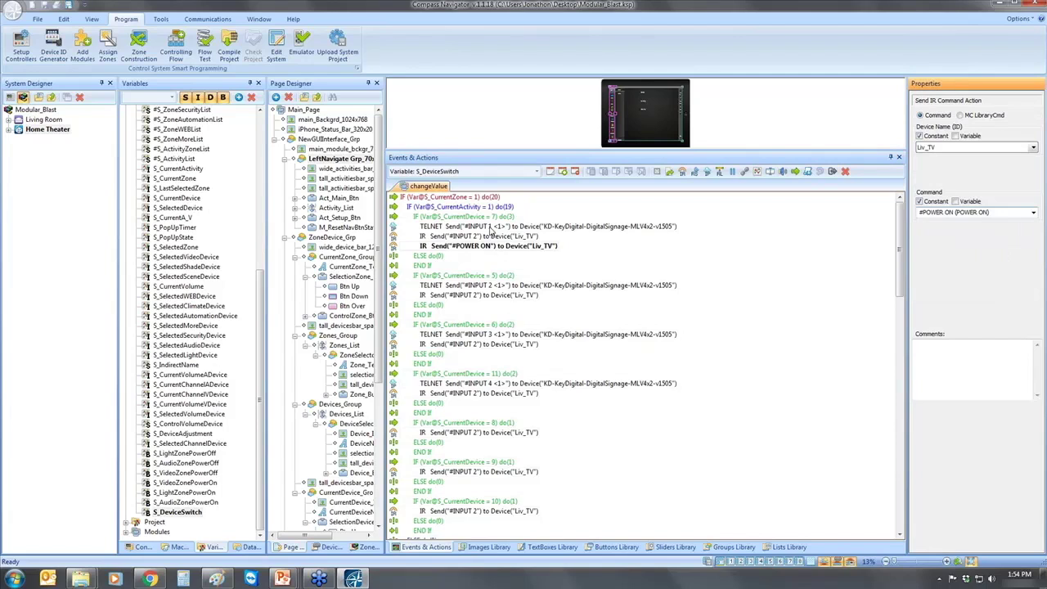
click(494, 218)
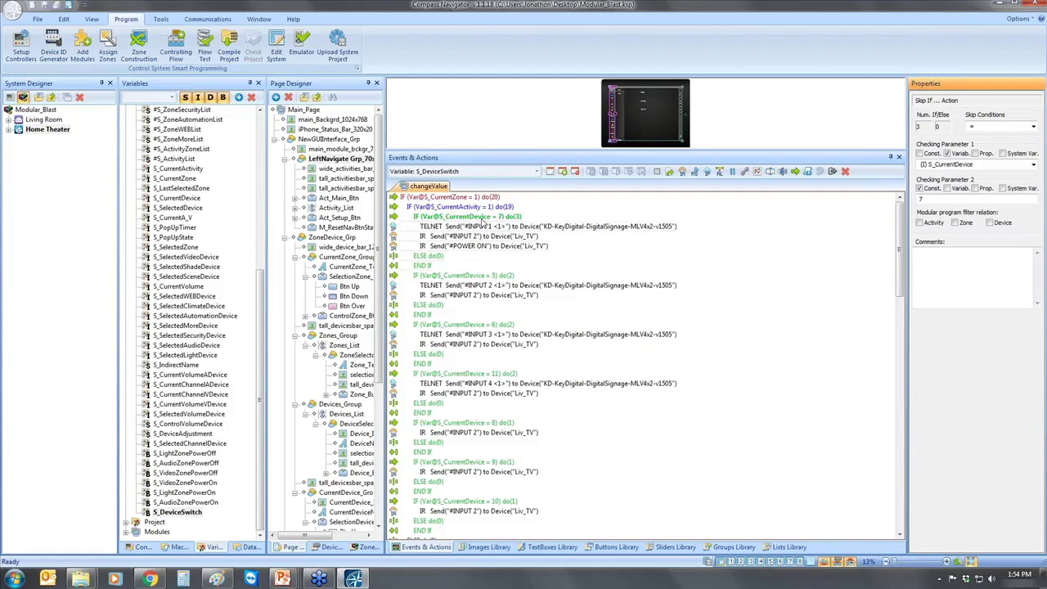
Try copying the Liv_TV #POWER ON command into the CurrentDevice = 5 condition
click(483, 246)
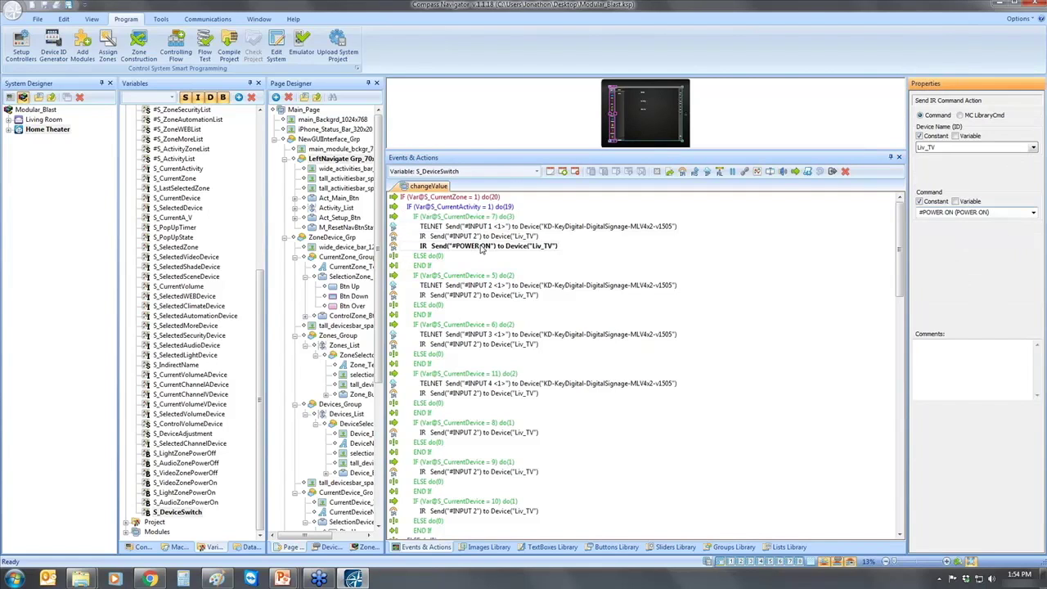
text(IR Send("#POWER ON") to Device("Liv_TV"))
drag(481, 259, 483, 309)
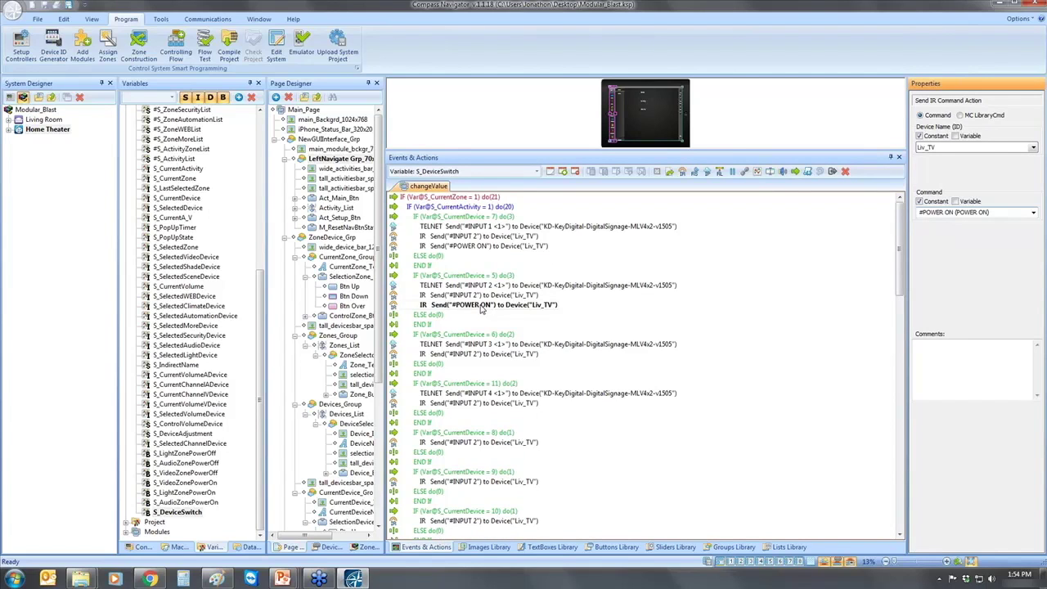
key(Delete)
Move the Liv_TV #POWER ON command directly under zone 1's CurrentActivity = 1 condition, ahead of the device conditions, and review its parent conditions
drag(472, 247, 473, 219)
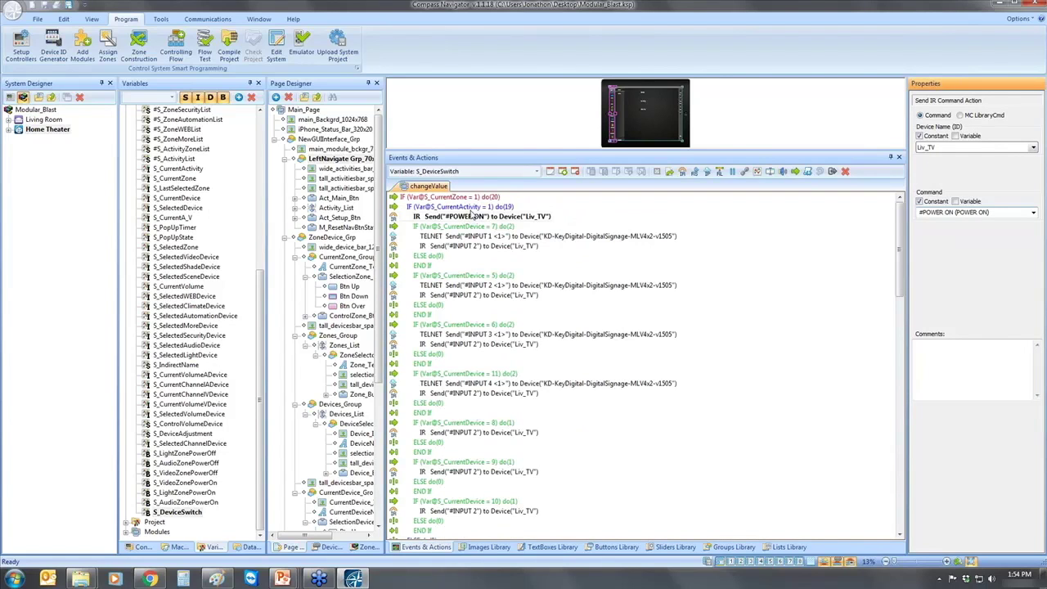
click(468, 197)
click(471, 209)
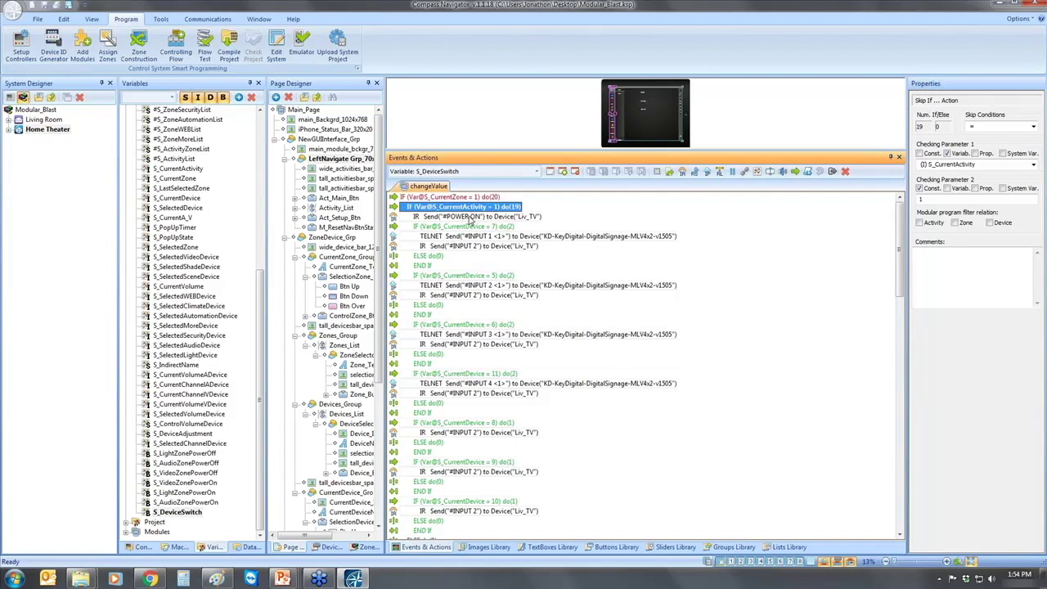
click(470, 216)
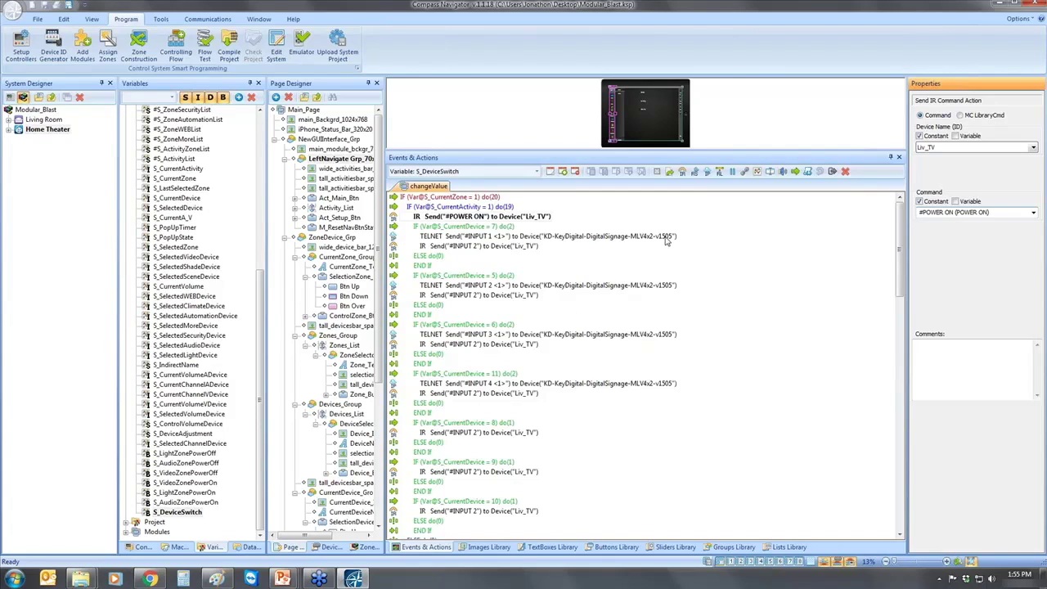
Add an IR command sending #POWER ON to Samsung-bd-allmodel in the CurrentDevice = 5 condition and place it before the TELNET command
click(504, 230)
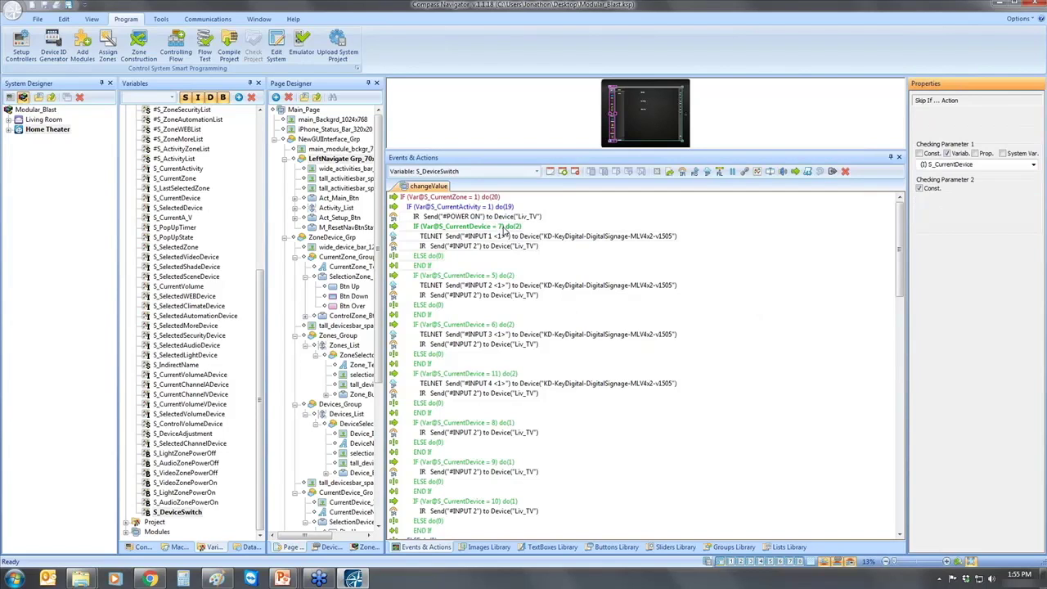
click(490, 277)
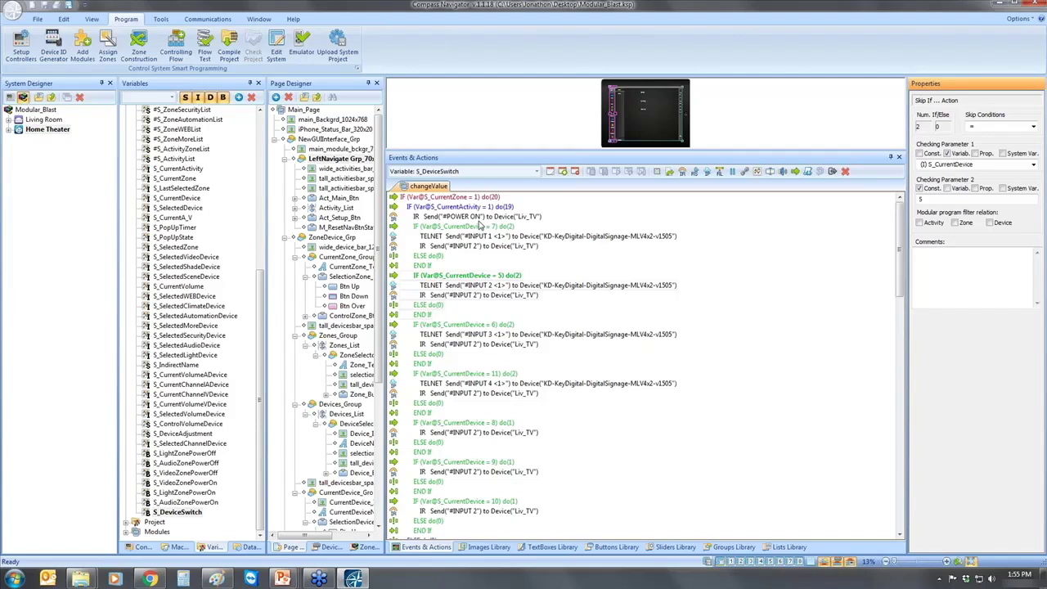
click(481, 296)
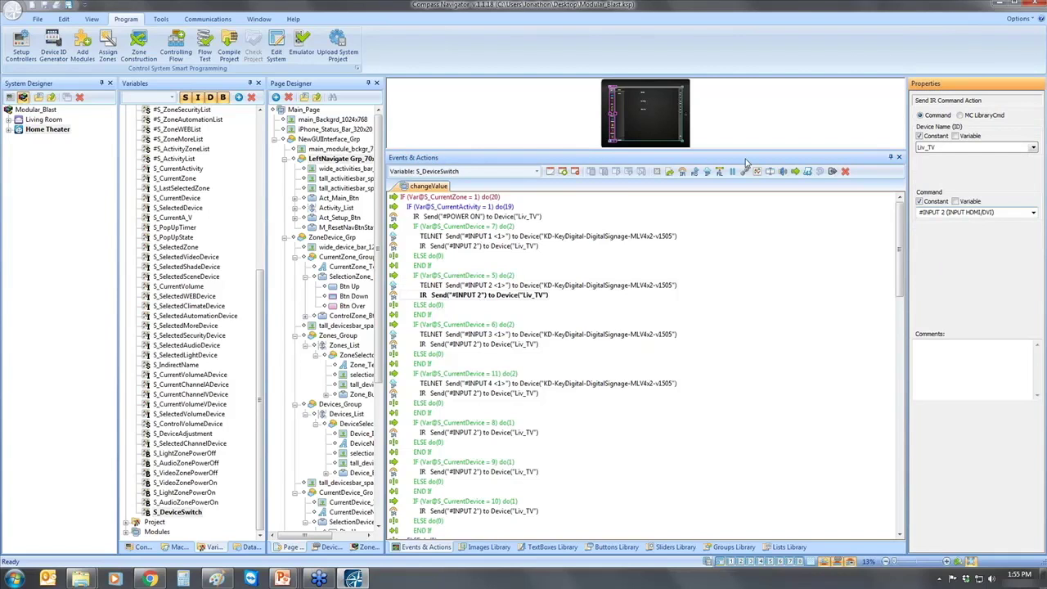
click(682, 171)
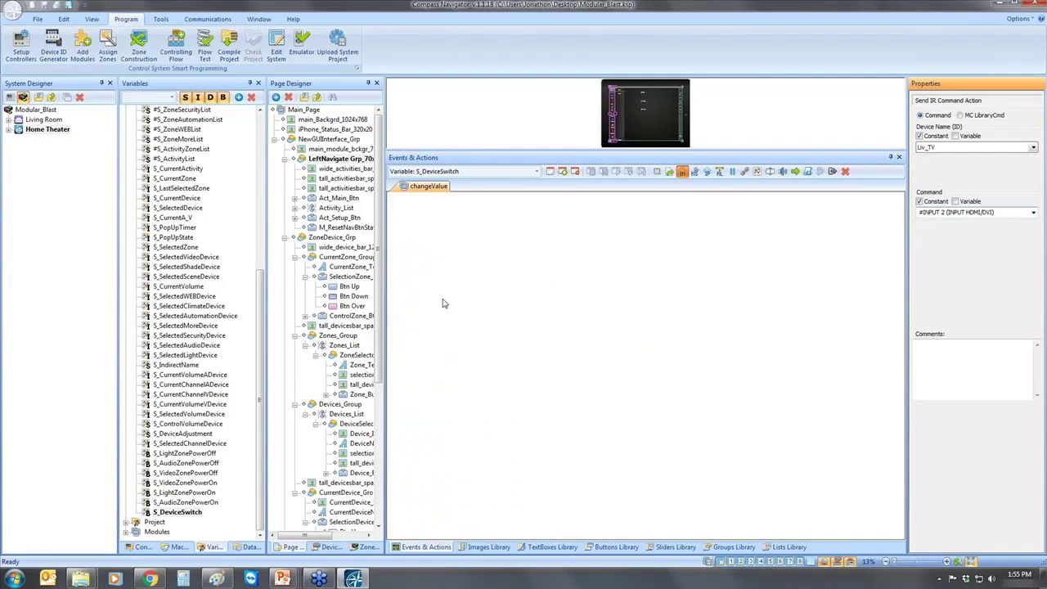
click(925, 148)
click(935, 179)
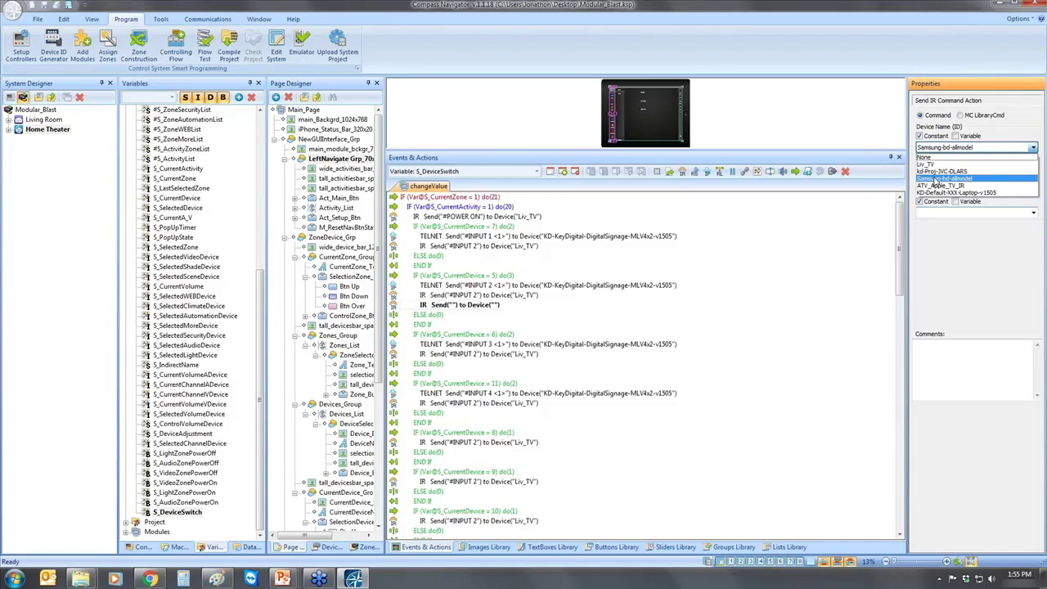
click(1033, 213)
click(990, 223)
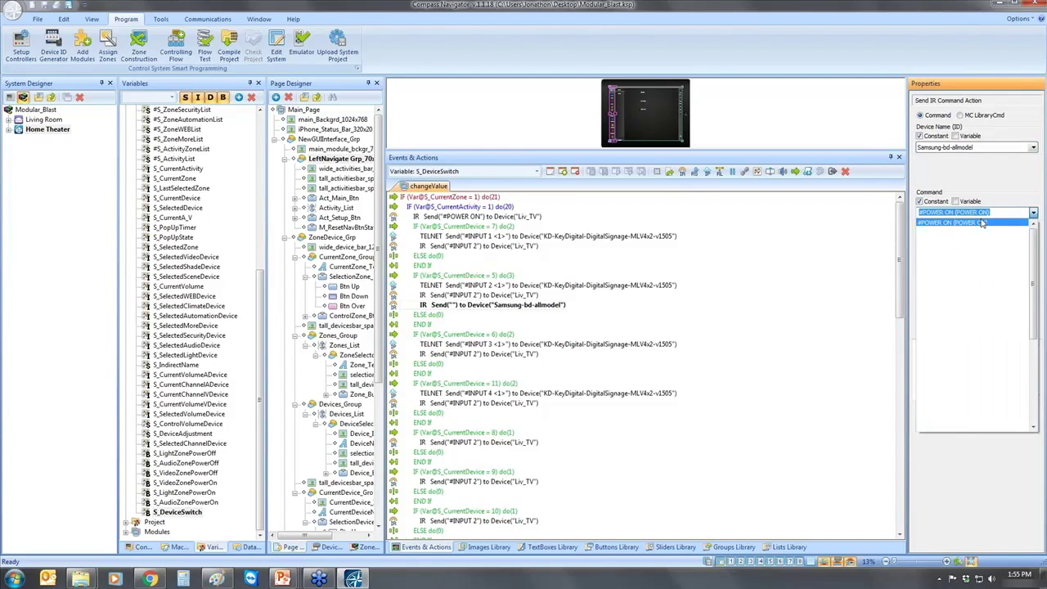
drag(460, 304, 463, 288)
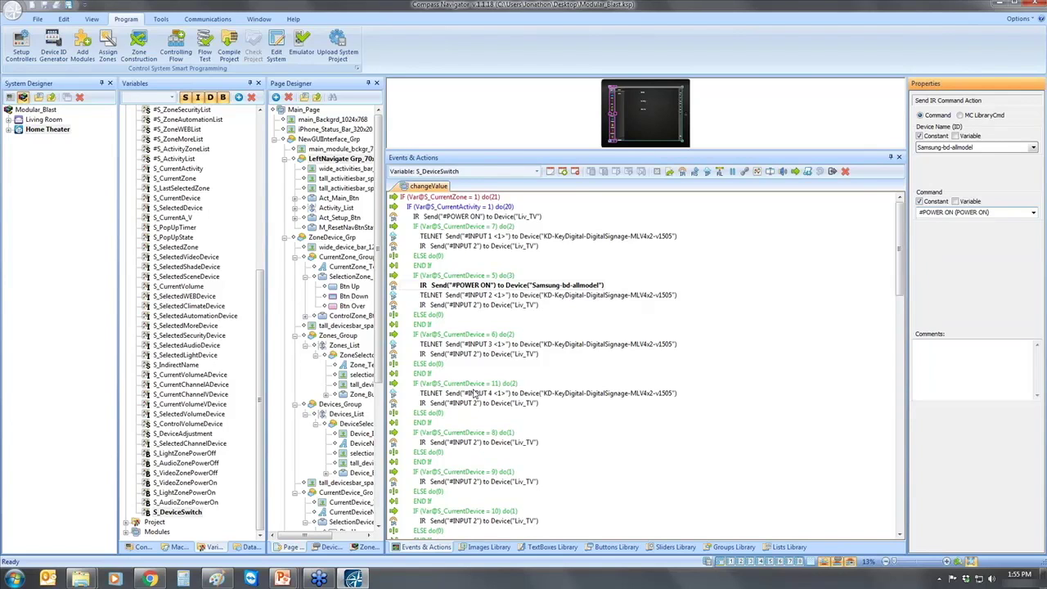
Check zone 1's CurrentDevice = 11 condition and its Liv_TV input command
click(475, 403)
click(475, 393)
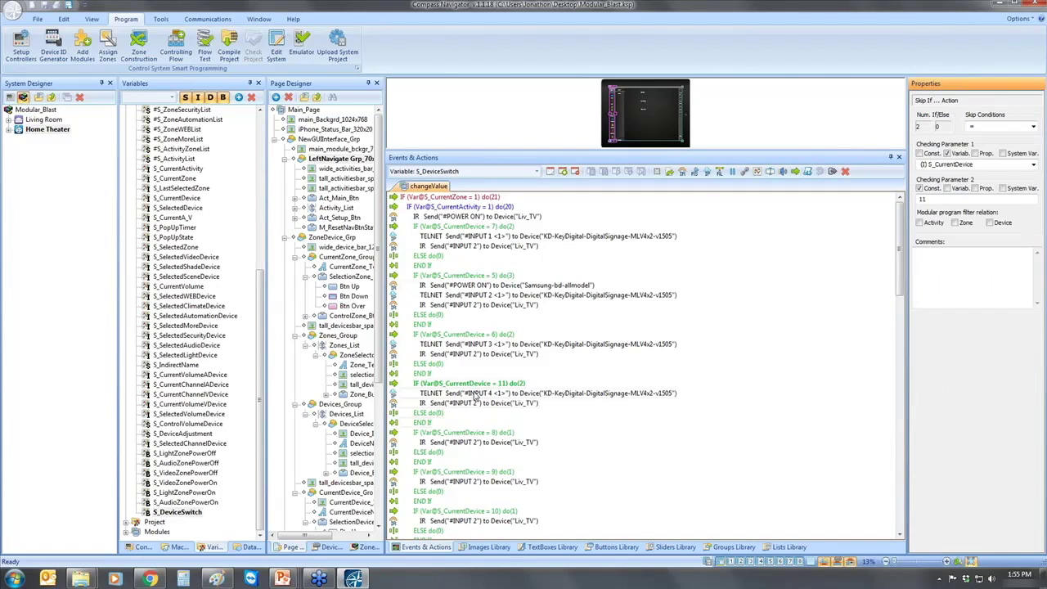
click(475, 402)
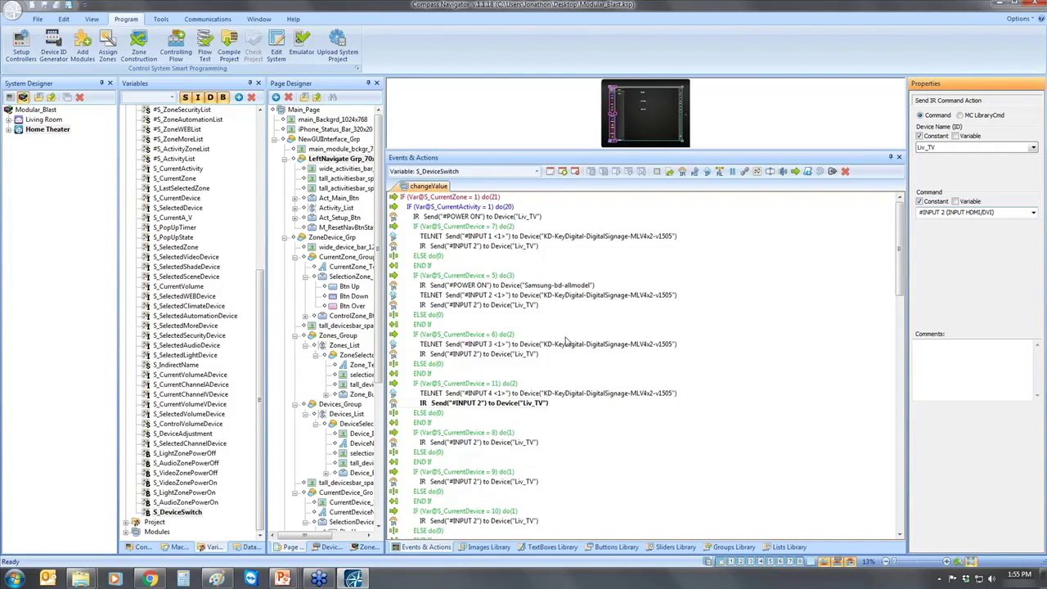
Duplicate the kd-Proj-JVC-DLARS #INPUT 4 command in the CurrentDevice = 7 condition under zone 2, activity 1
drag(900, 246, 900, 346)
click(456, 227)
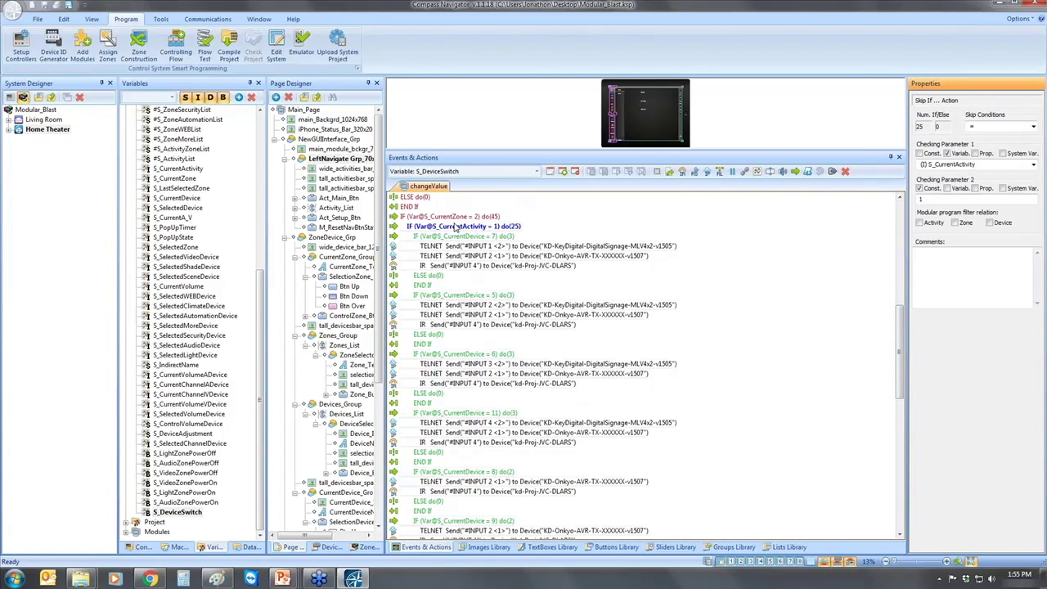
click(480, 270)
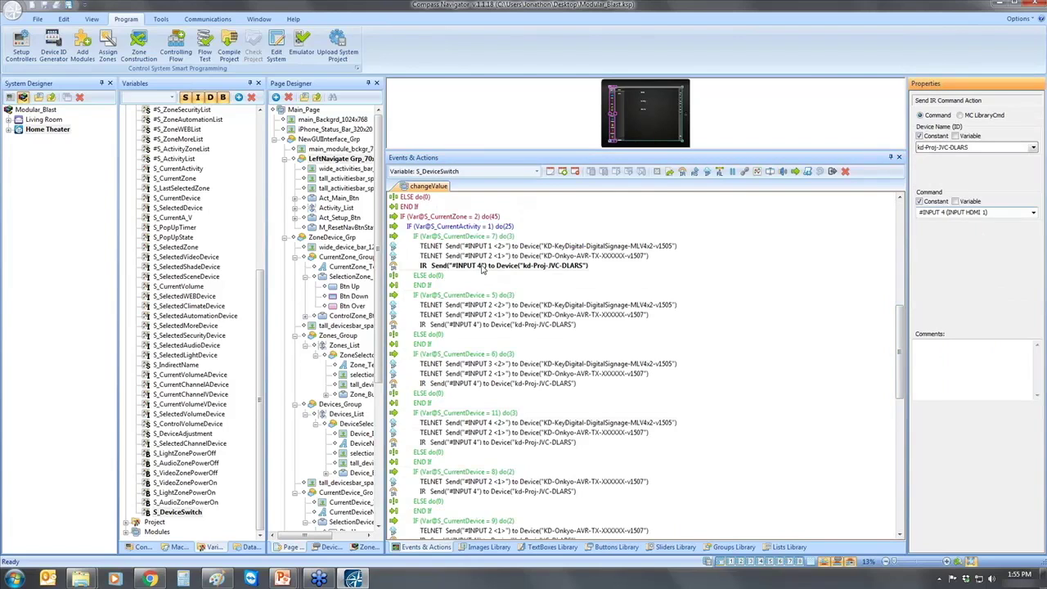
right_click(487, 268)
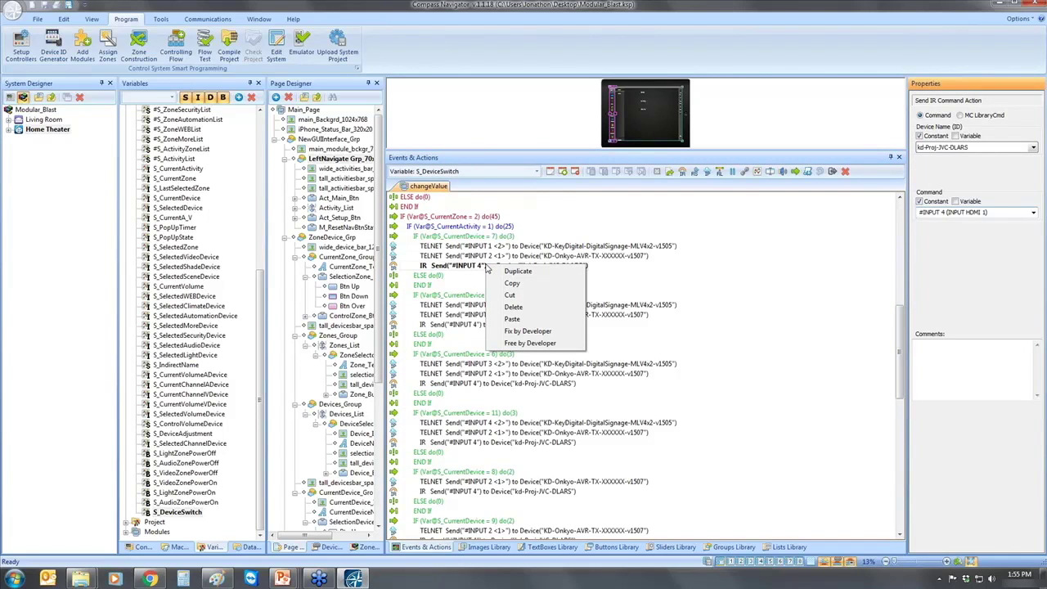
click(509, 274)
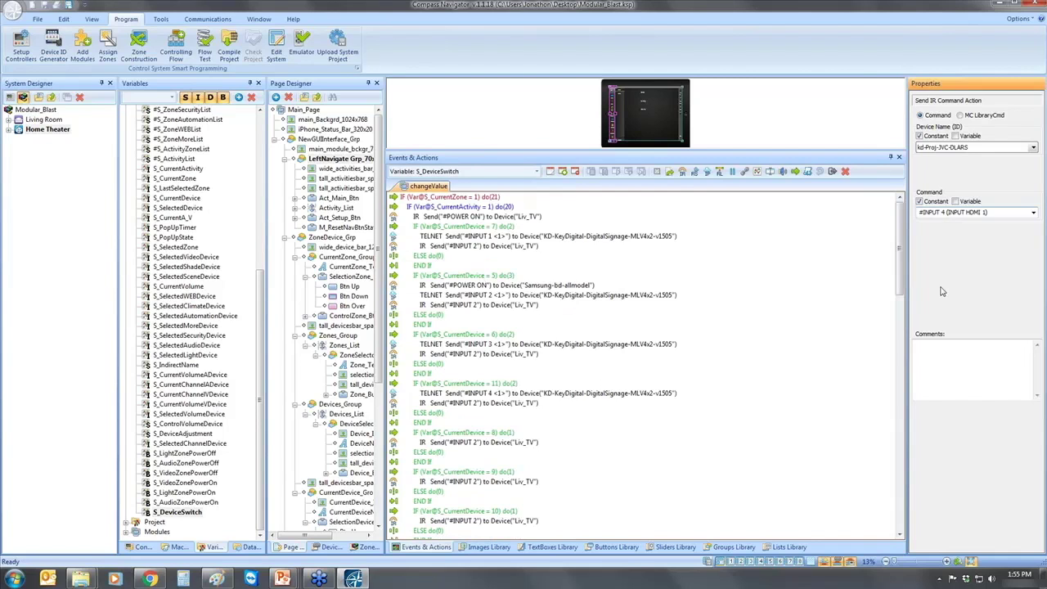
Move the duplicated kd-Proj-JVC-DLARS command directly under zone 2's CurrentActivity = 1 condition and set it to #POWER ON
drag(900, 245, 896, 363)
drag(442, 316, 443, 275)
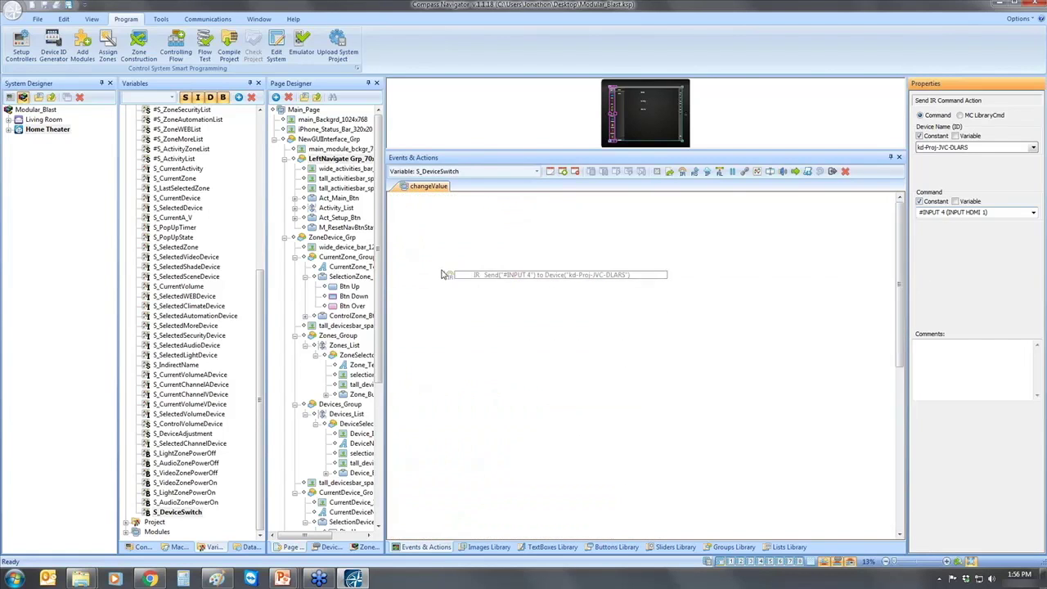
click(1033, 212)
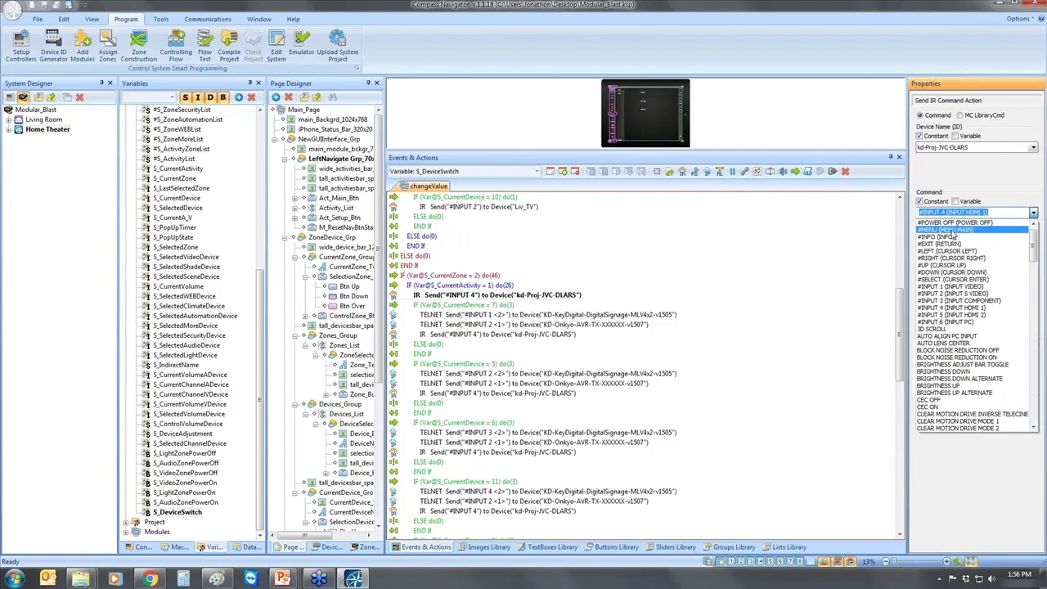
scroll(955, 229, up, 1)
click(955, 223)
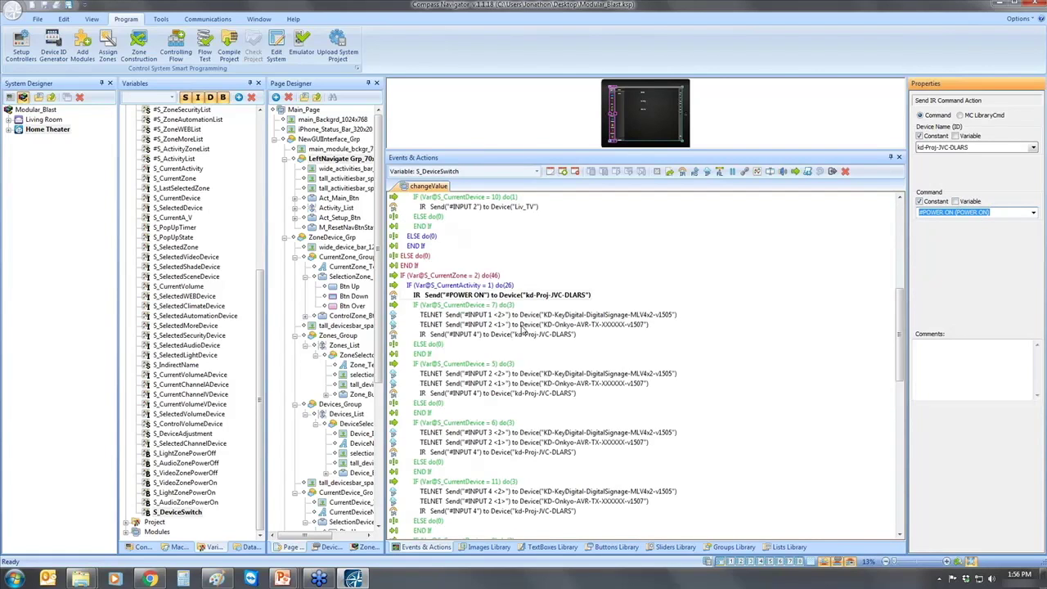
Review the TELNET commands to the MLV4x2 and the Onkyo receiver in the device conditions under zone 2, activity 2
drag(899, 373, 897, 488)
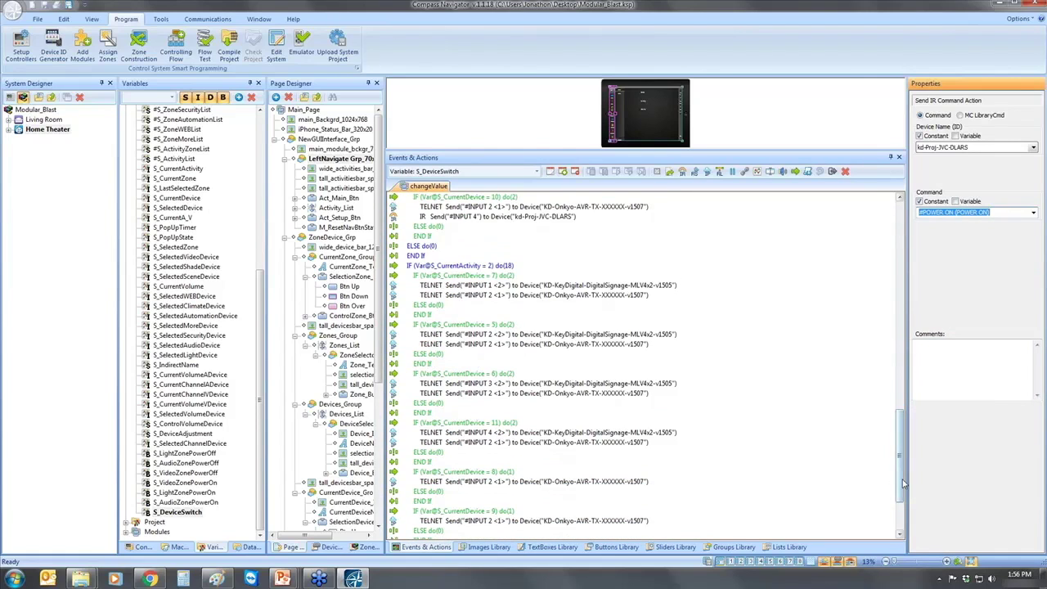
scroll(903, 484, down, 2)
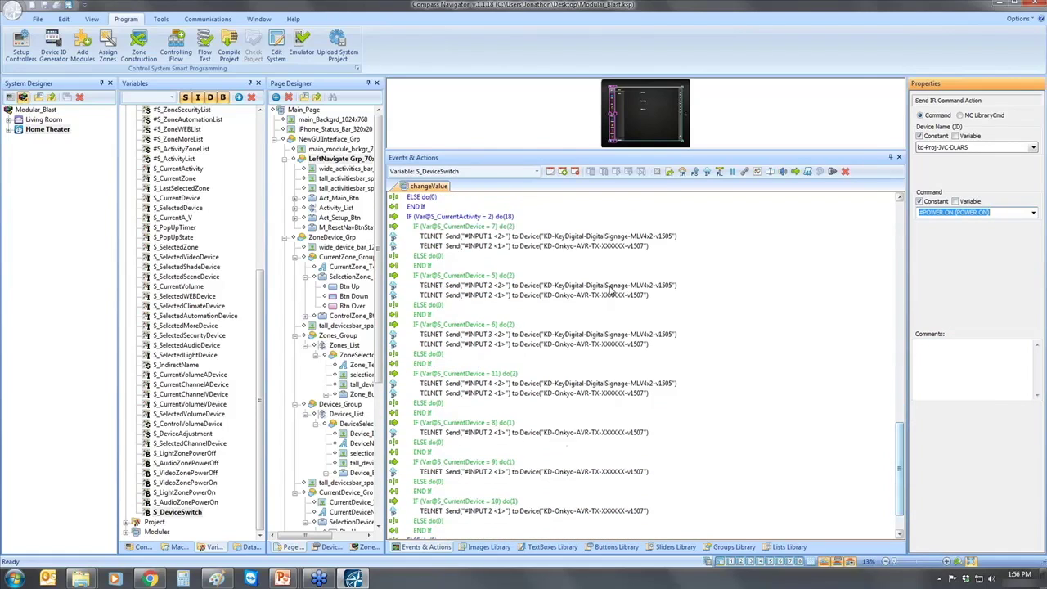
click(591, 237)
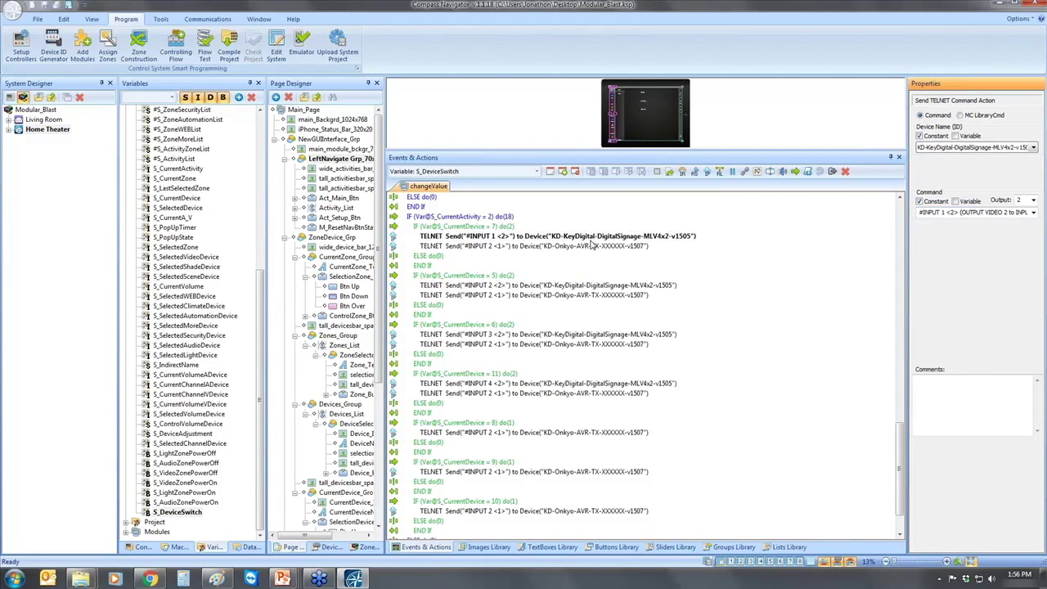
click(589, 247)
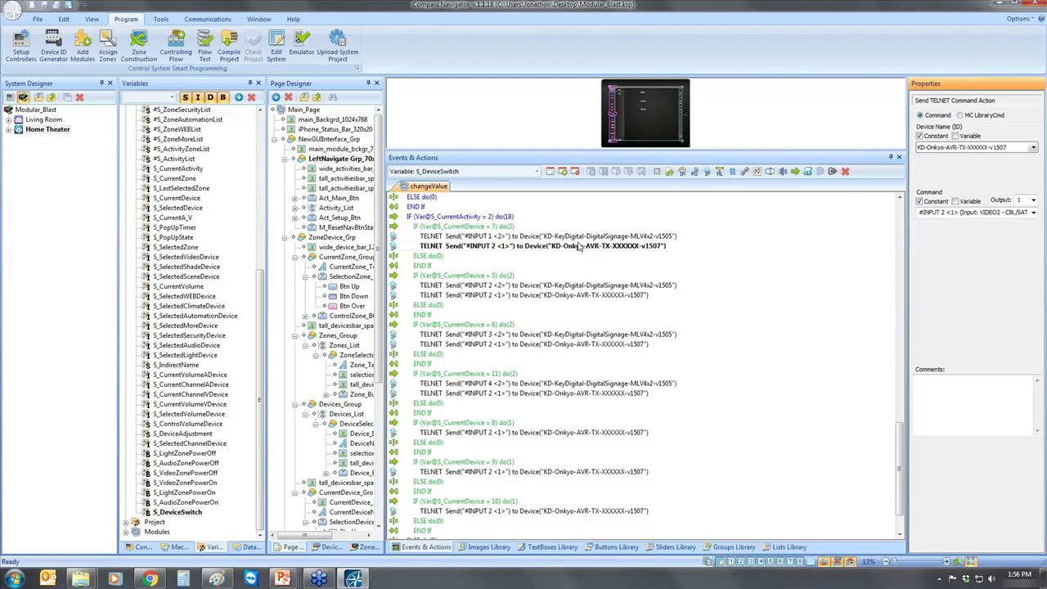
click(559, 296)
click(559, 286)
click(559, 335)
click(557, 345)
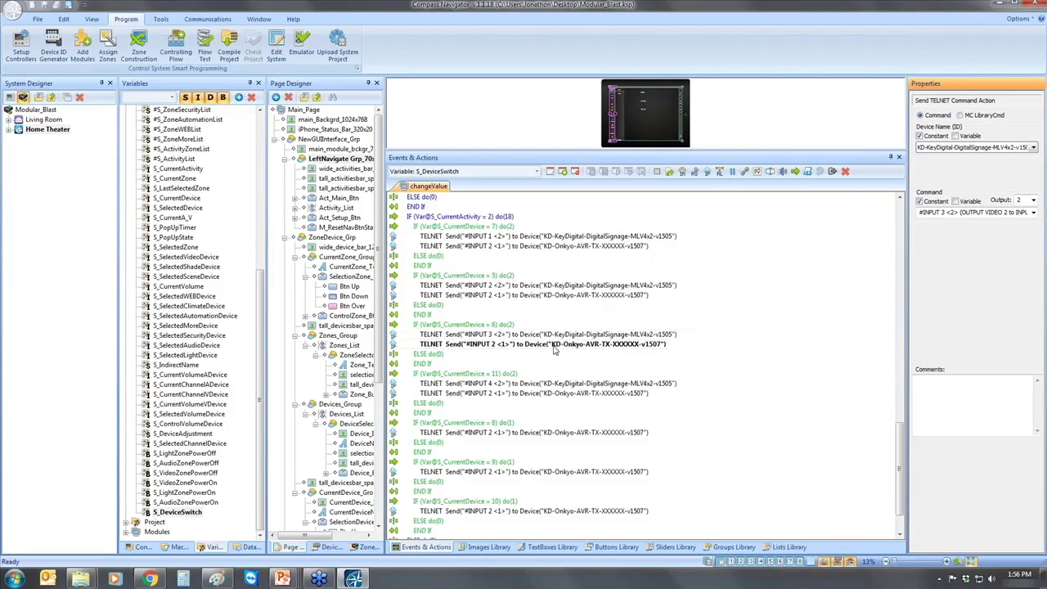
click(541, 394)
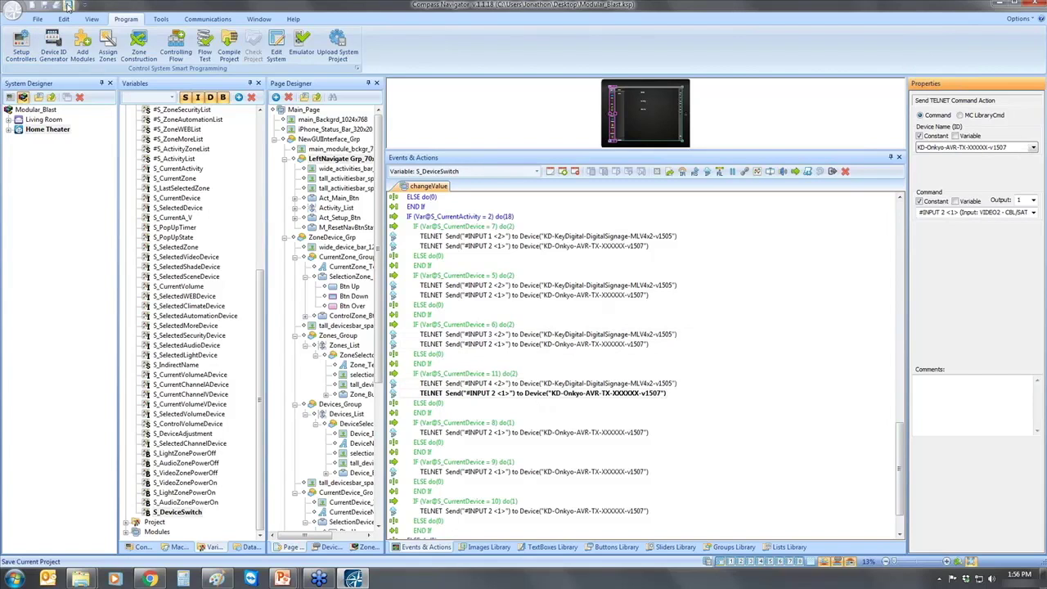
Check the S_DeviceSwitch variable and look up the device numbers in the initial values of #S_DeviceName
drag(262, 282, 261, 115)
scroll(155, 208, up, 10)
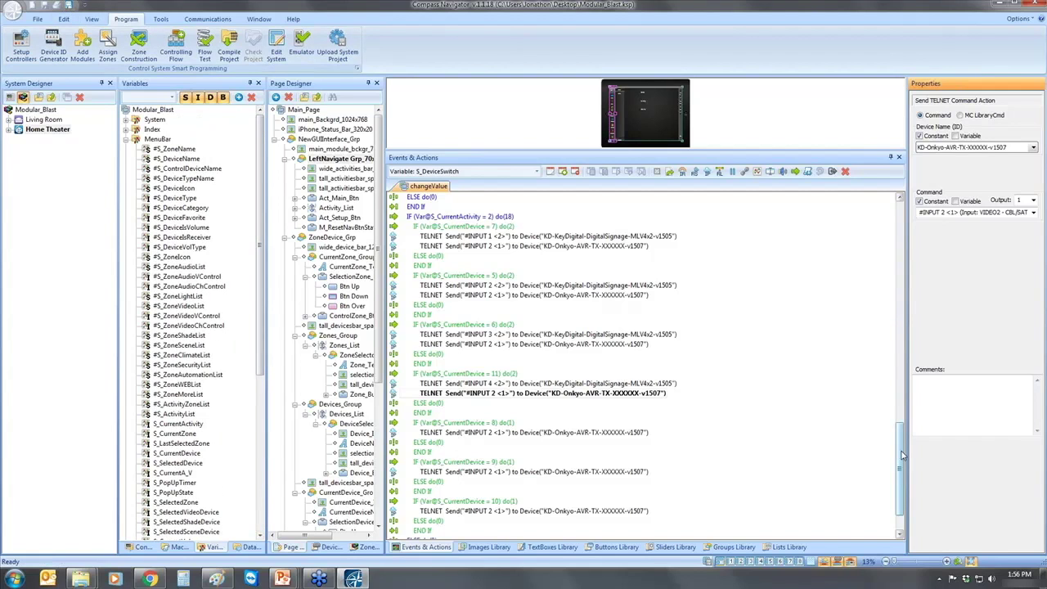
scroll(254, 288, down, 8)
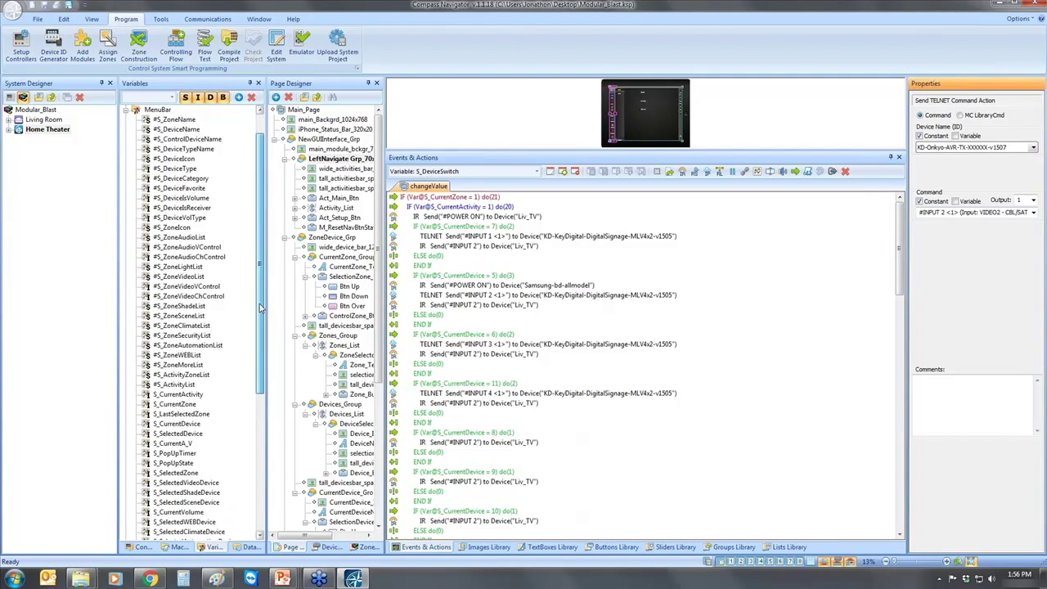
scroll(221, 477, down, 1)
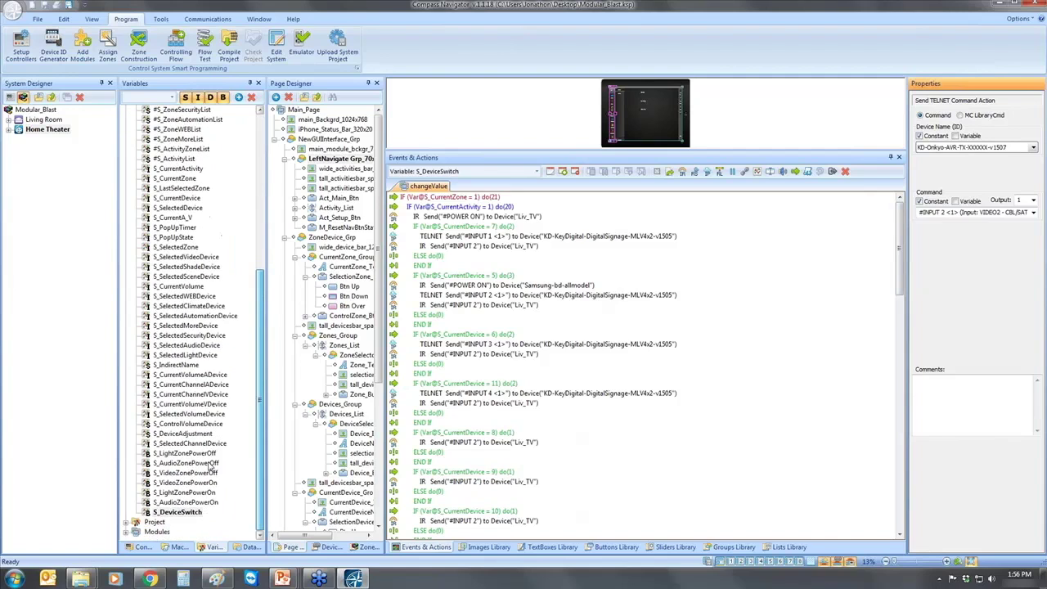
click(189, 512)
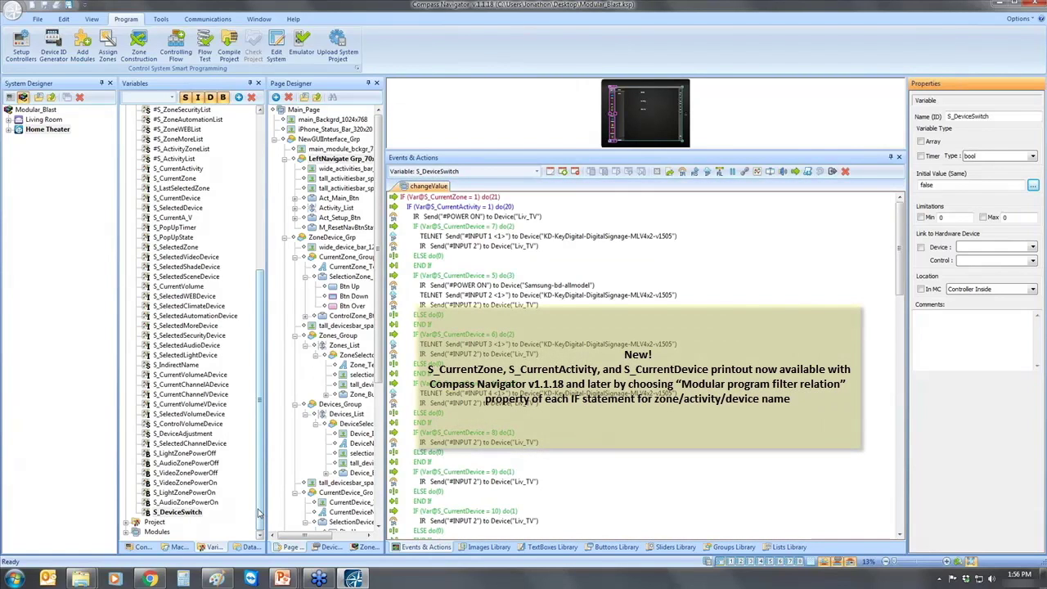
drag(259, 513, 252, 348)
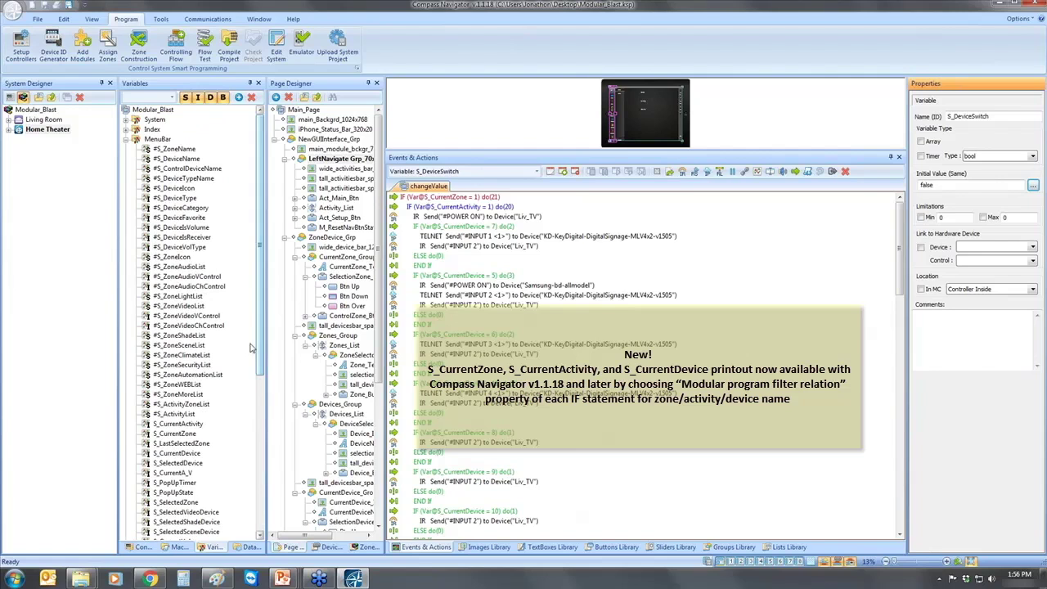
click(183, 159)
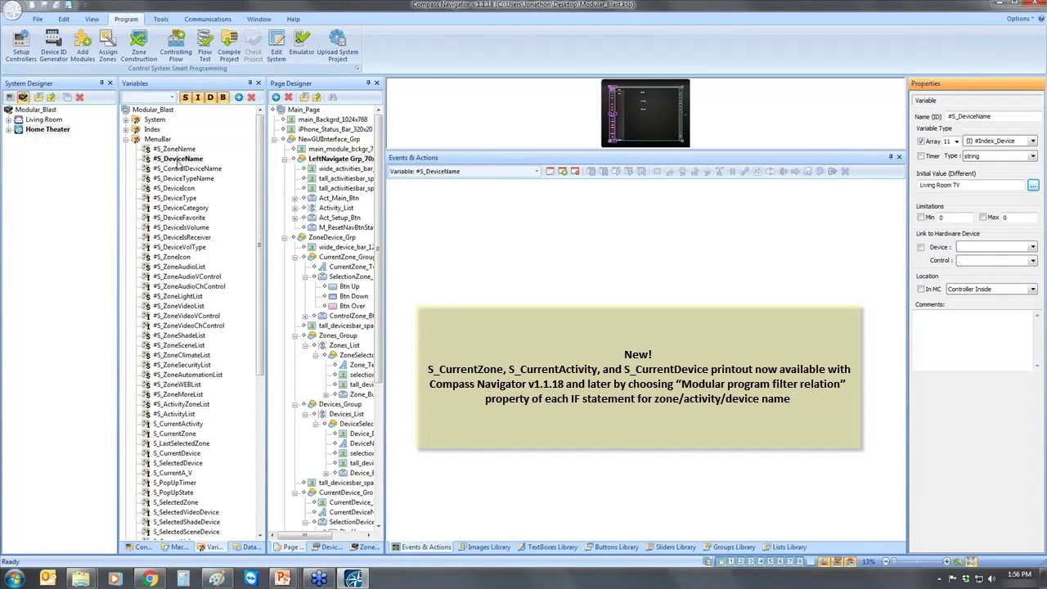
click(1033, 186)
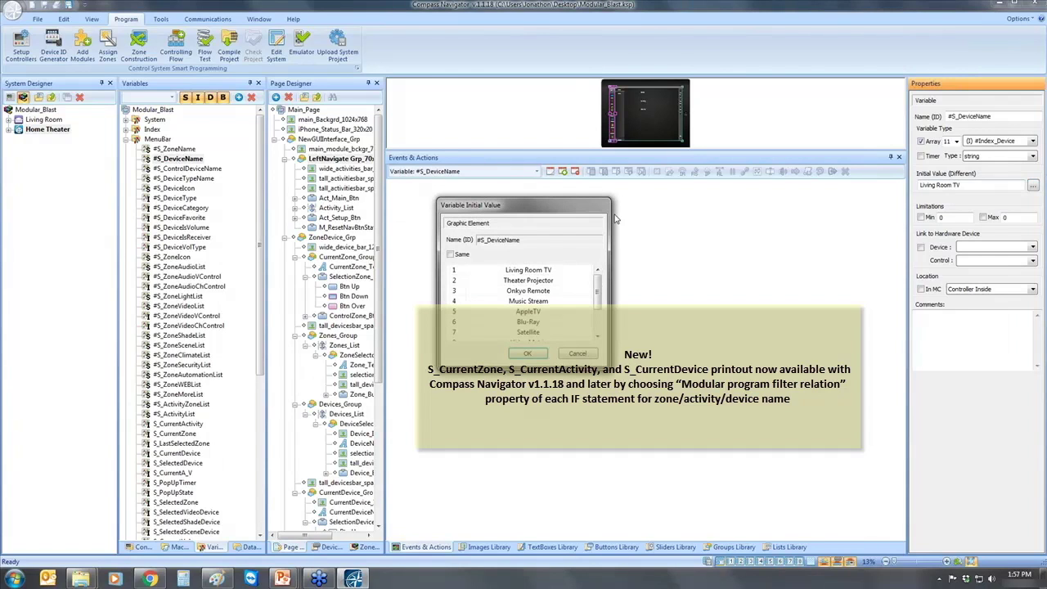
drag(597, 288, 597, 300)
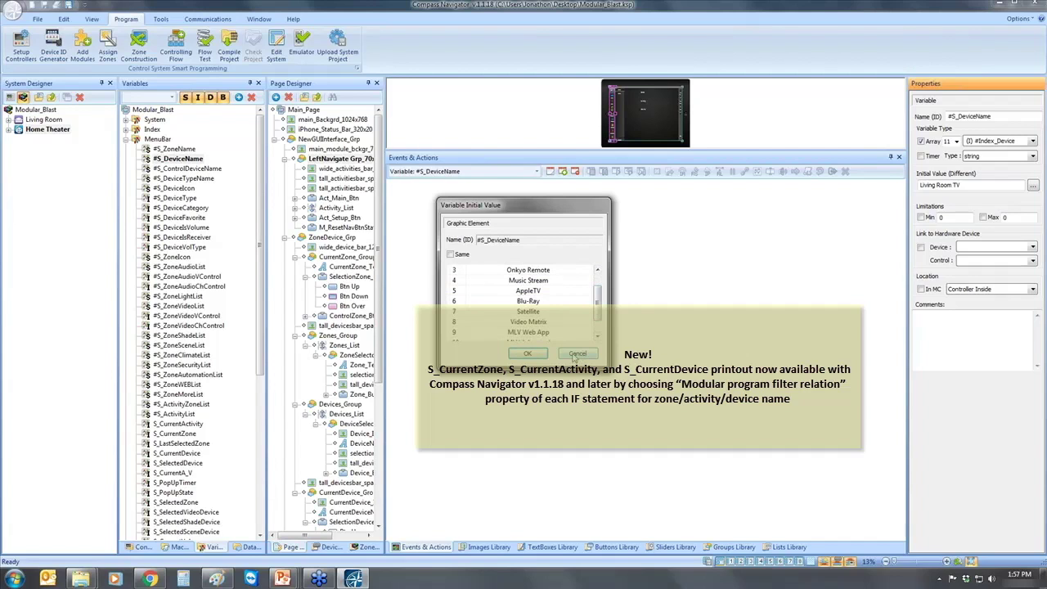
click(577, 354)
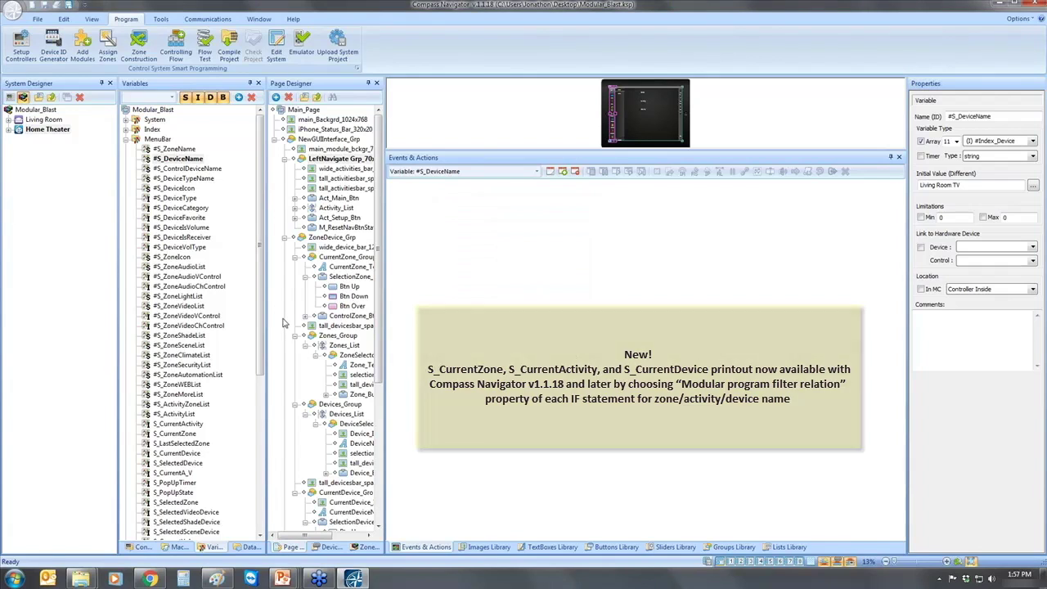
Switch to the PowerPoint presentation and advance to the Finishing Touches slide
key(alt+Tab)
key(alt+Tab)
key(Right)
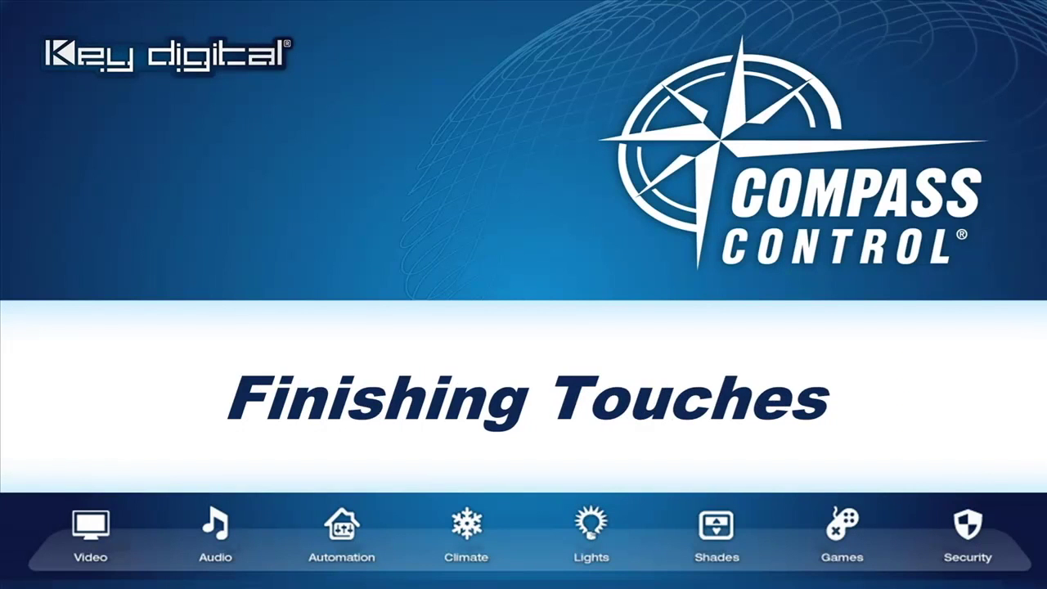
Switch to Chrome and search Google Images for "nj devils logo png" in a new tab
key(alt+Tab)
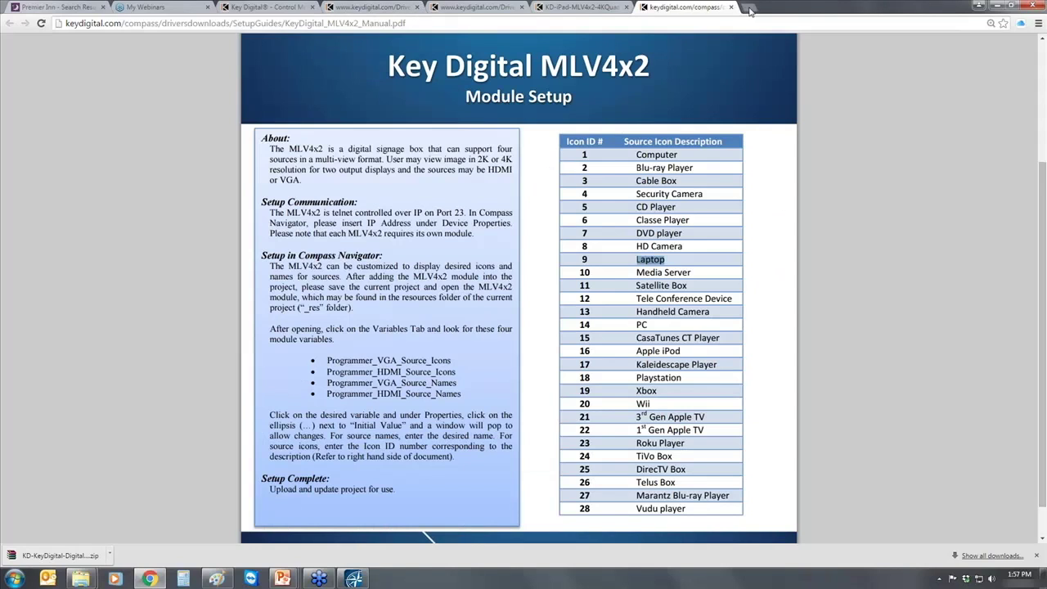
click(750, 7)
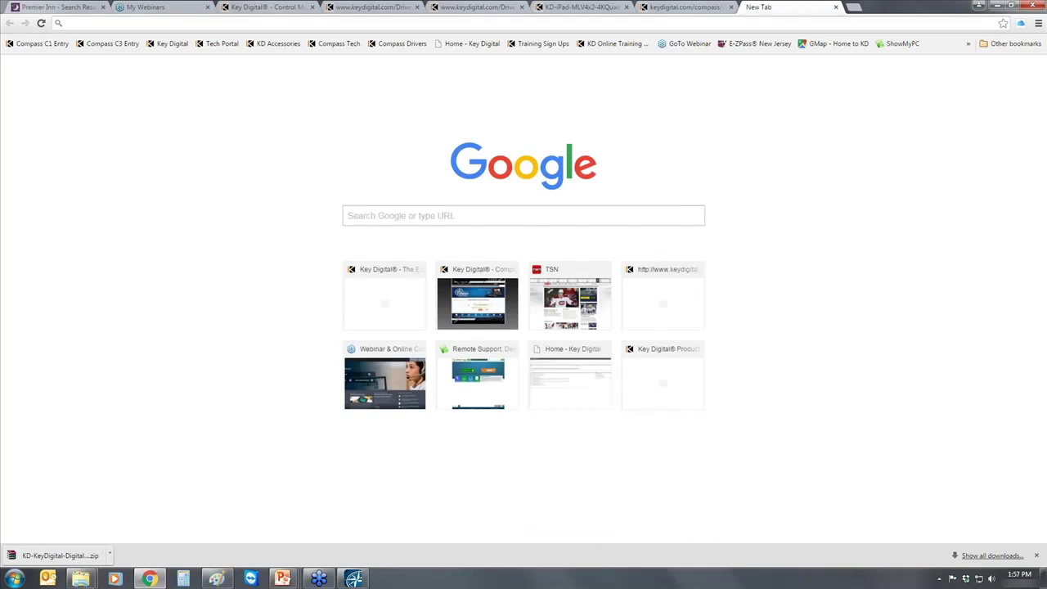
text(nj devils)
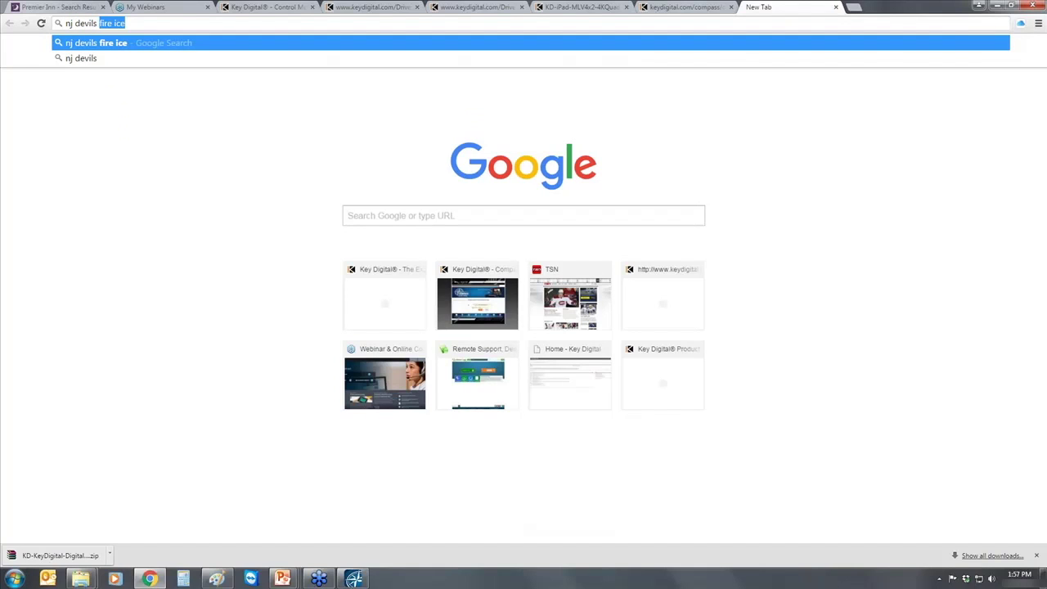
text( logo png)
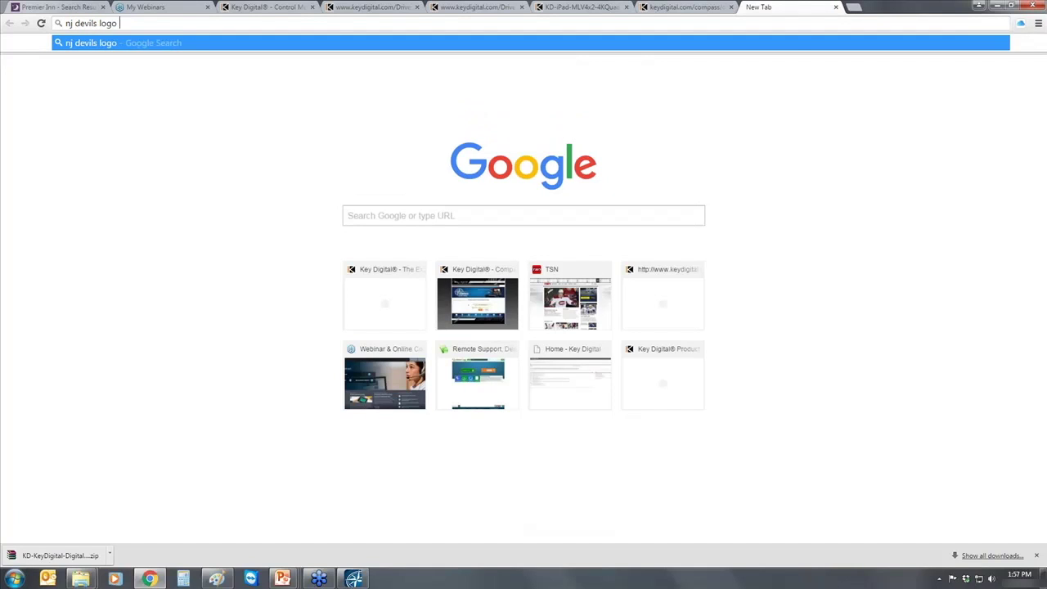
key(Return)
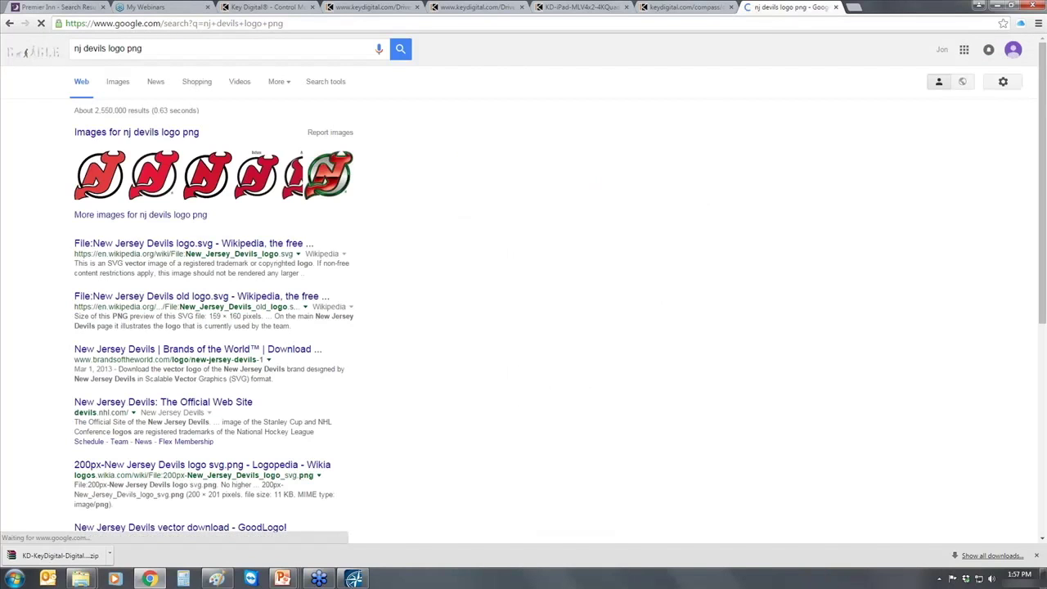
click(118, 82)
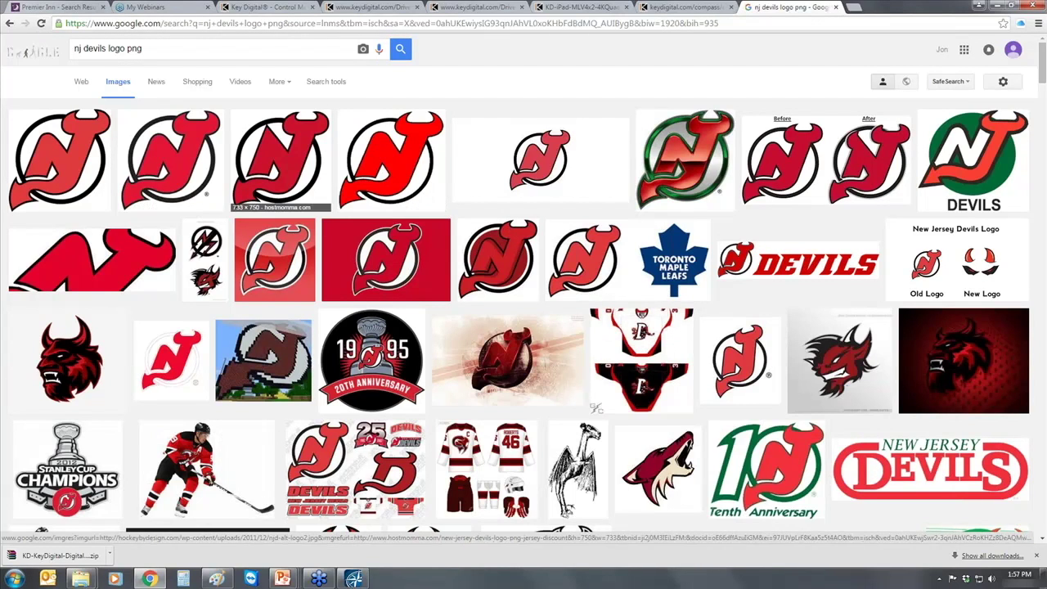
Choose the 300 × 300 new-jersey-devils-logo.png result and save it to the Desktop as a PNG image named NJDevilsLogo
click(145, 178)
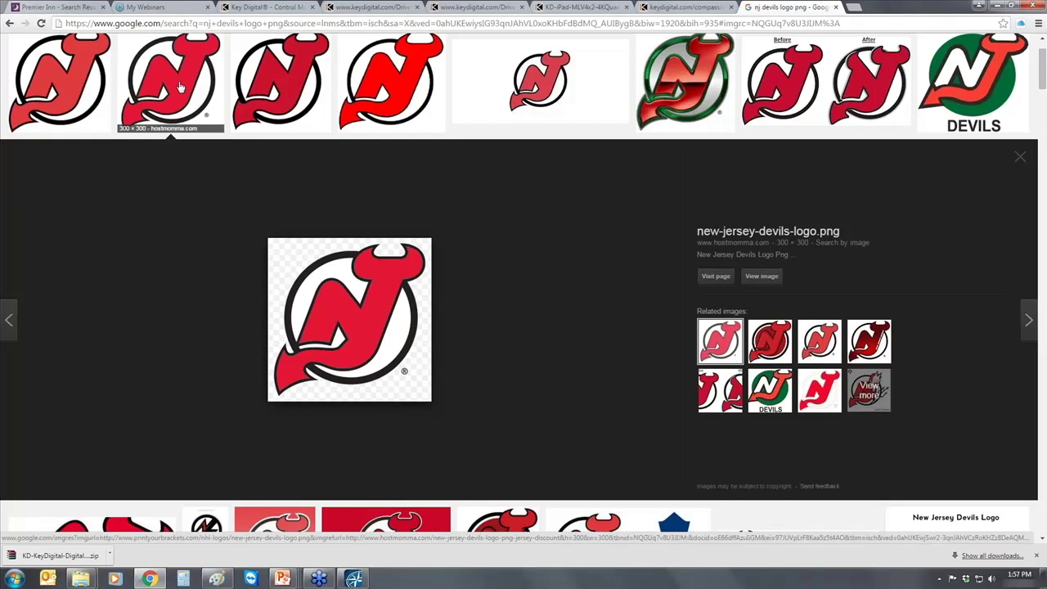
click(59, 82)
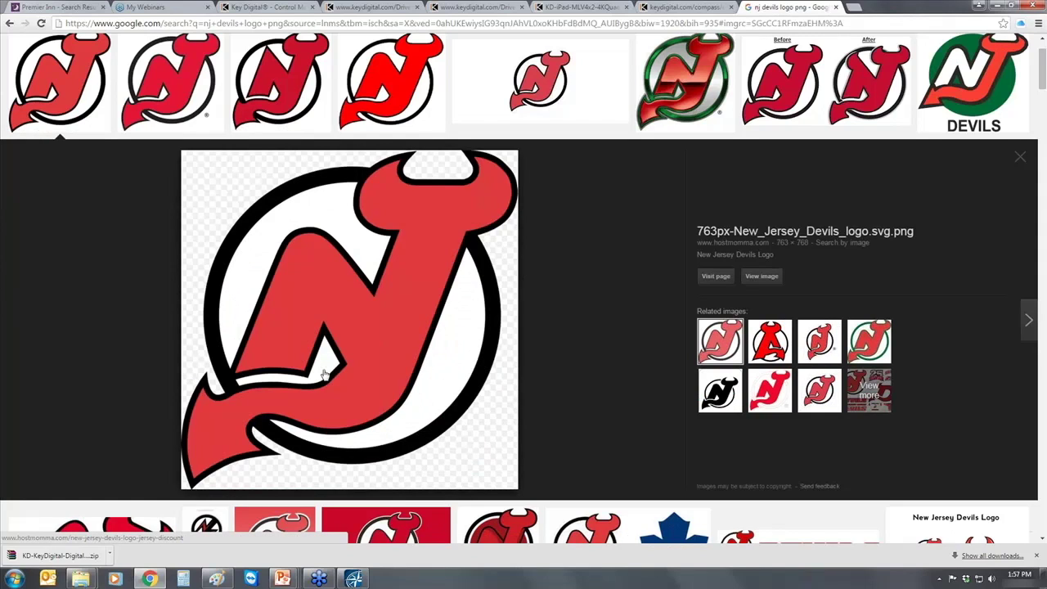
key(Right)
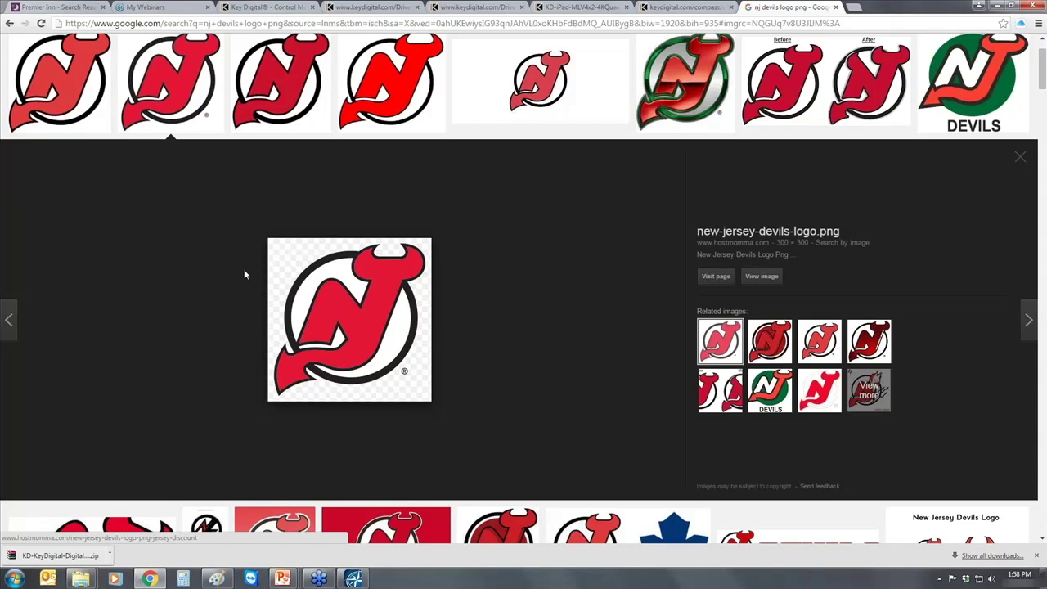
right_click(331, 331)
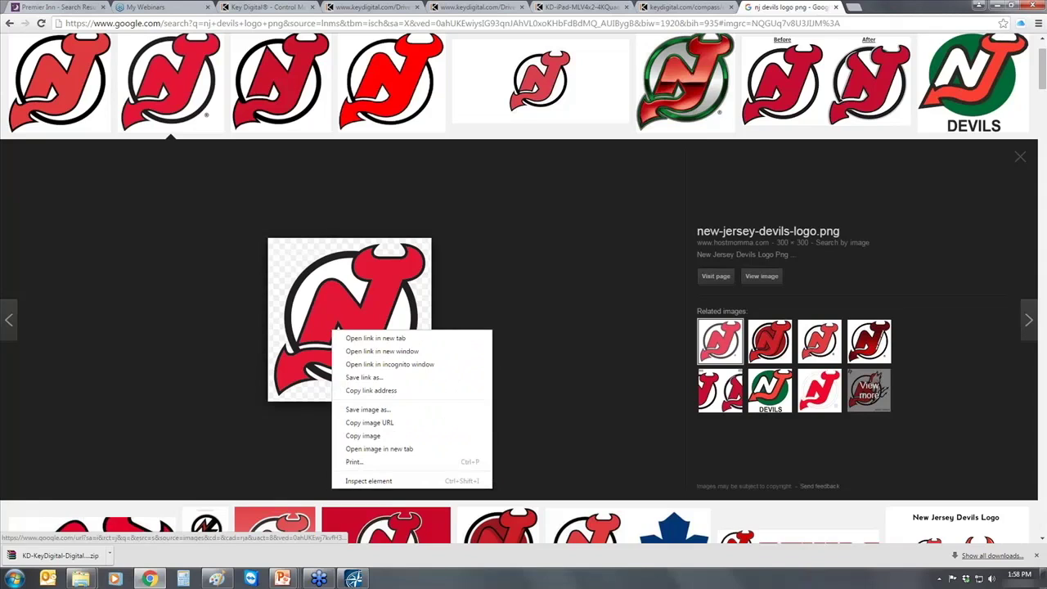
click(366, 409)
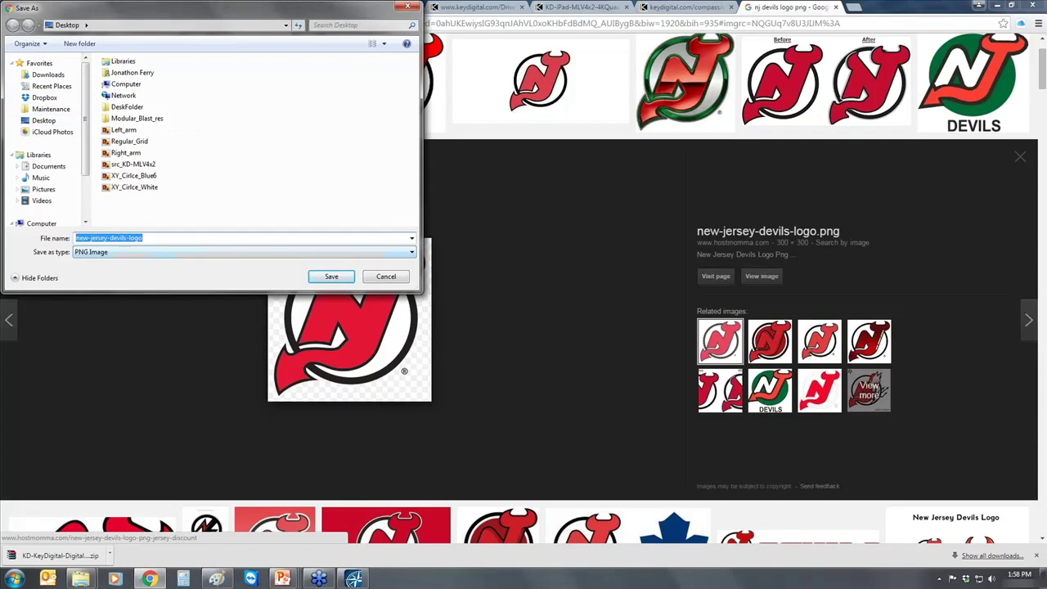
text(NJDevilsLogo)
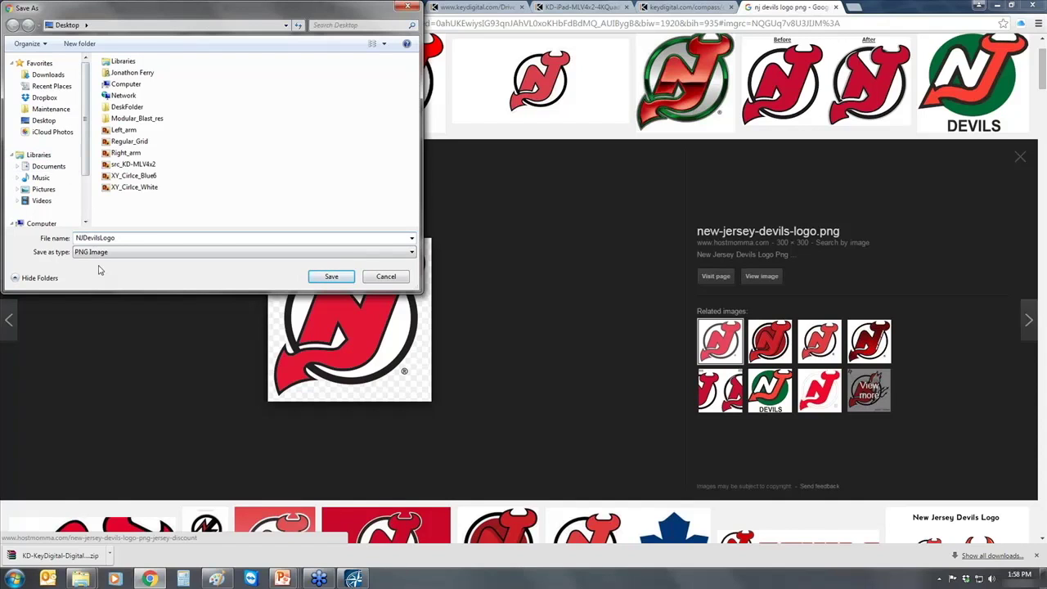
click(331, 277)
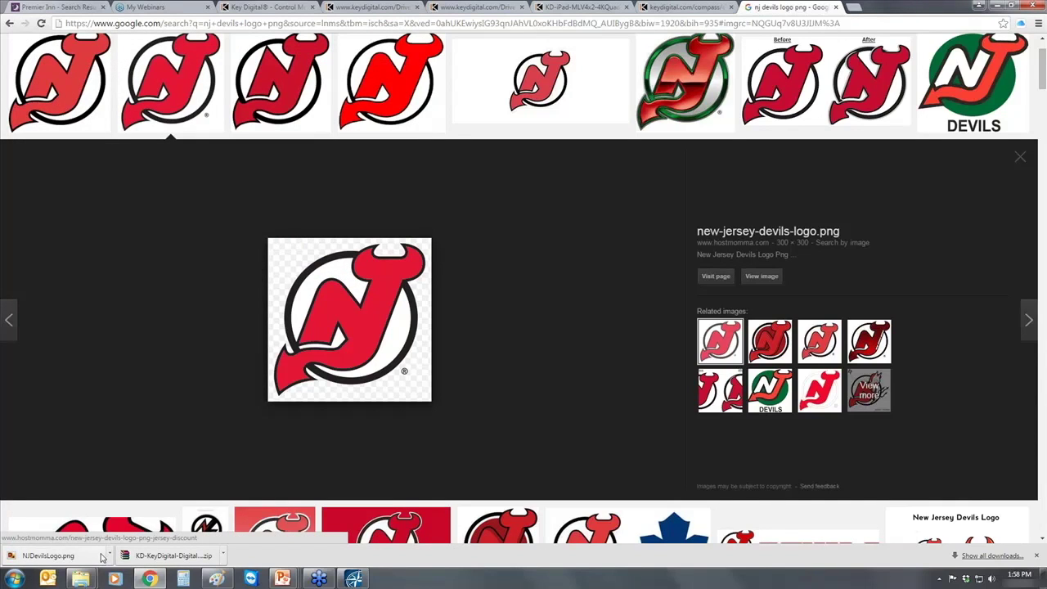
Switch to Compass Navigator and show the module_gui image library in an enlarged library area
click(353, 579)
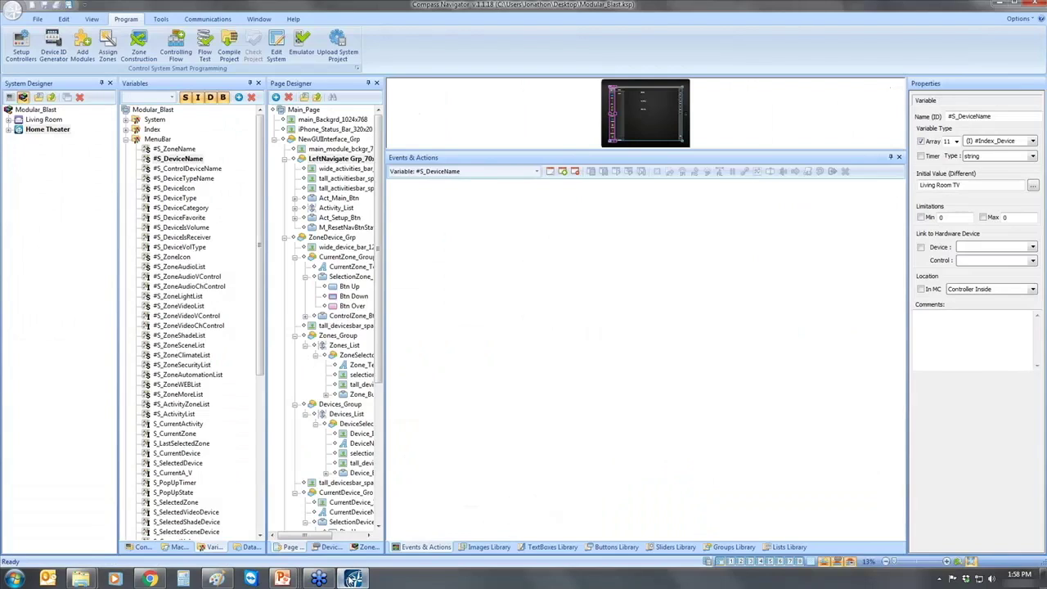
drag(464, 152, 467, 412)
click(484, 547)
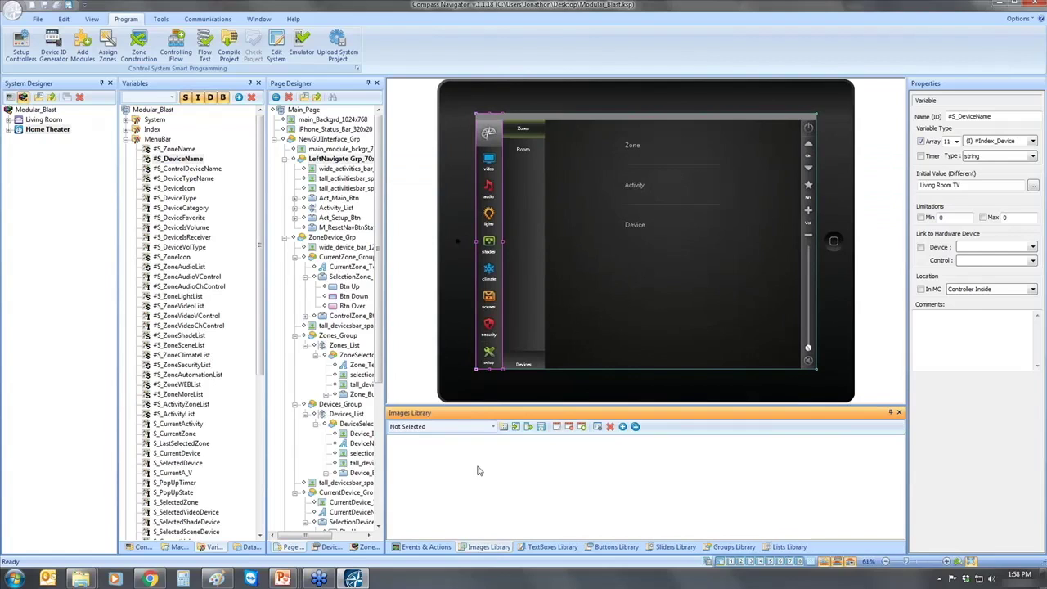
click(493, 428)
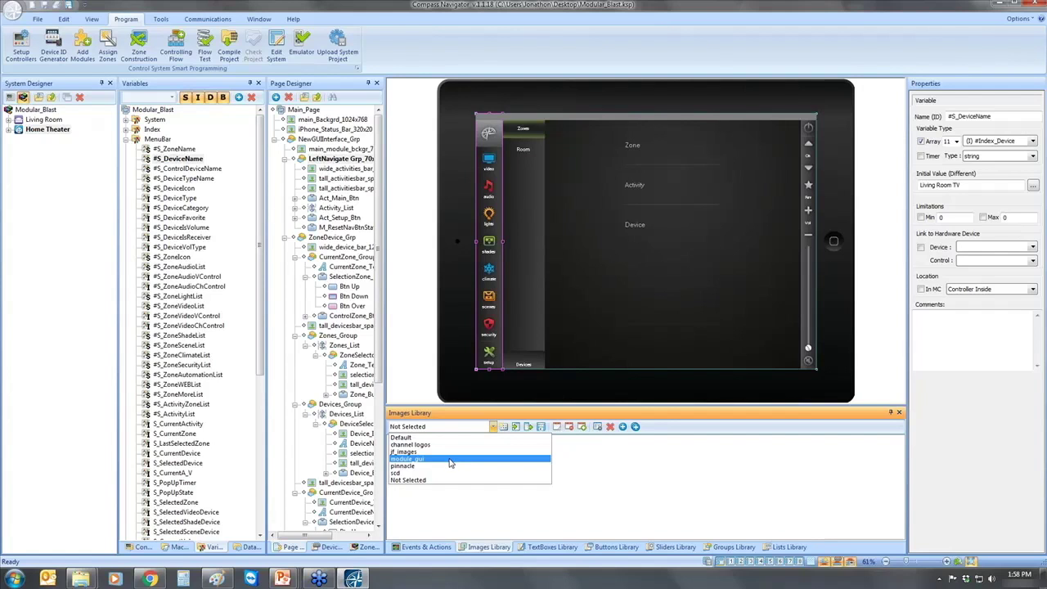
click(449, 463)
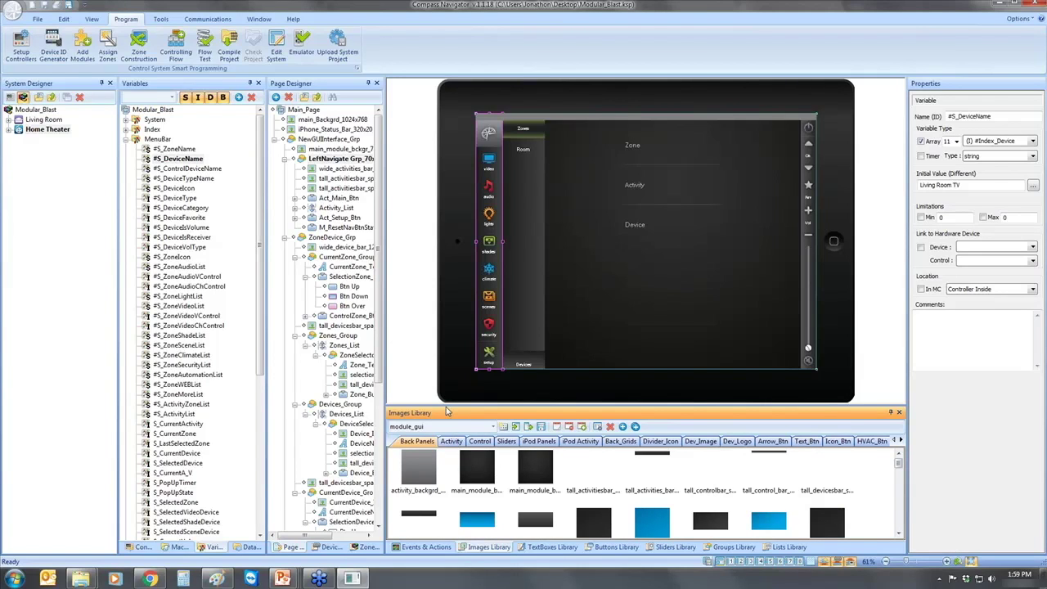
drag(447, 408, 407, 112)
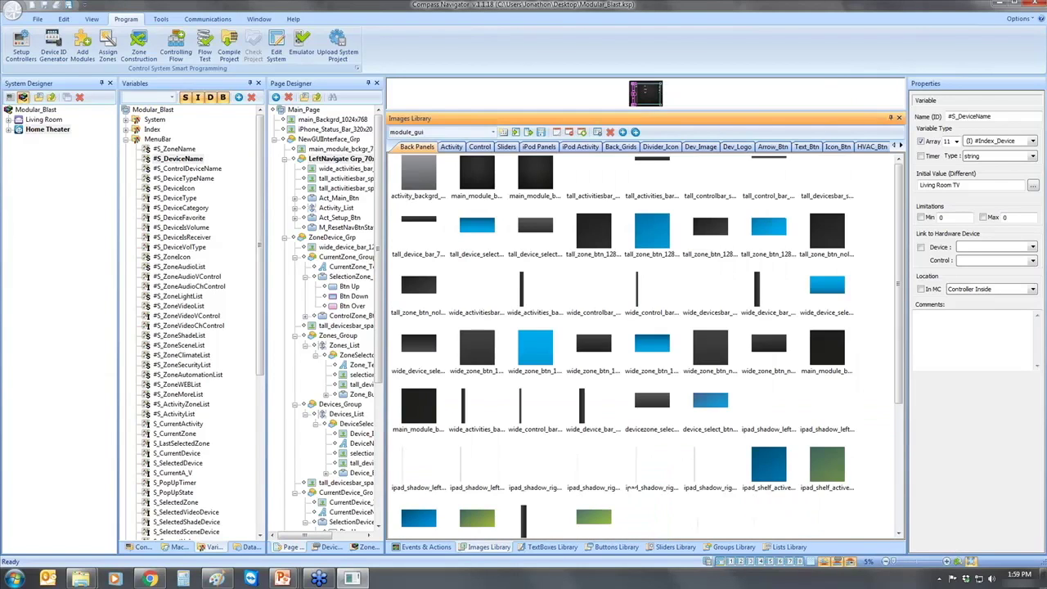
Look through the module_gui image categories from Activity to Icon_Btn, including the device images and logos
click(450, 146)
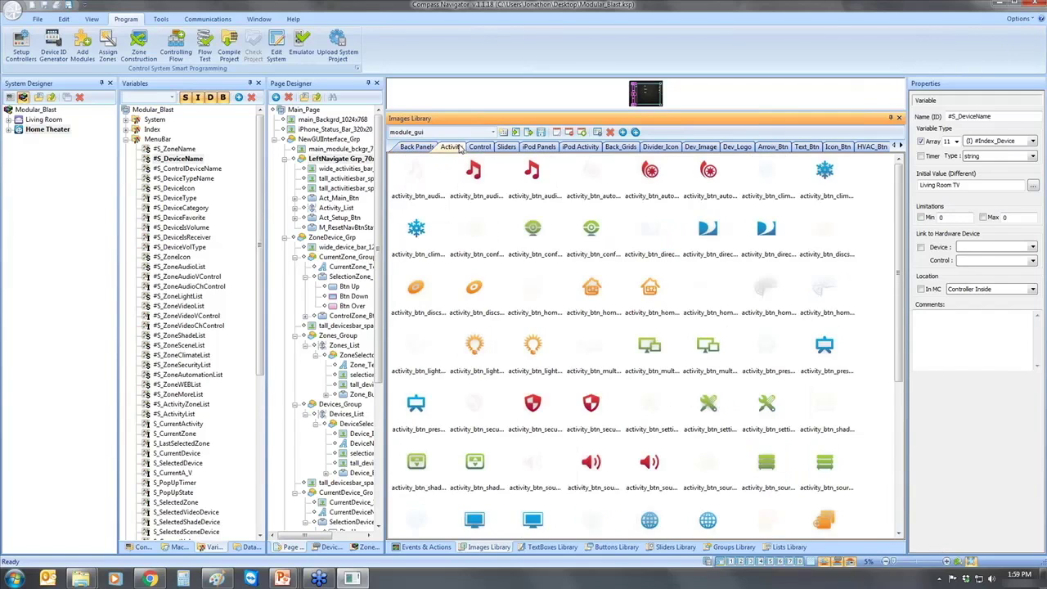
click(482, 146)
click(507, 147)
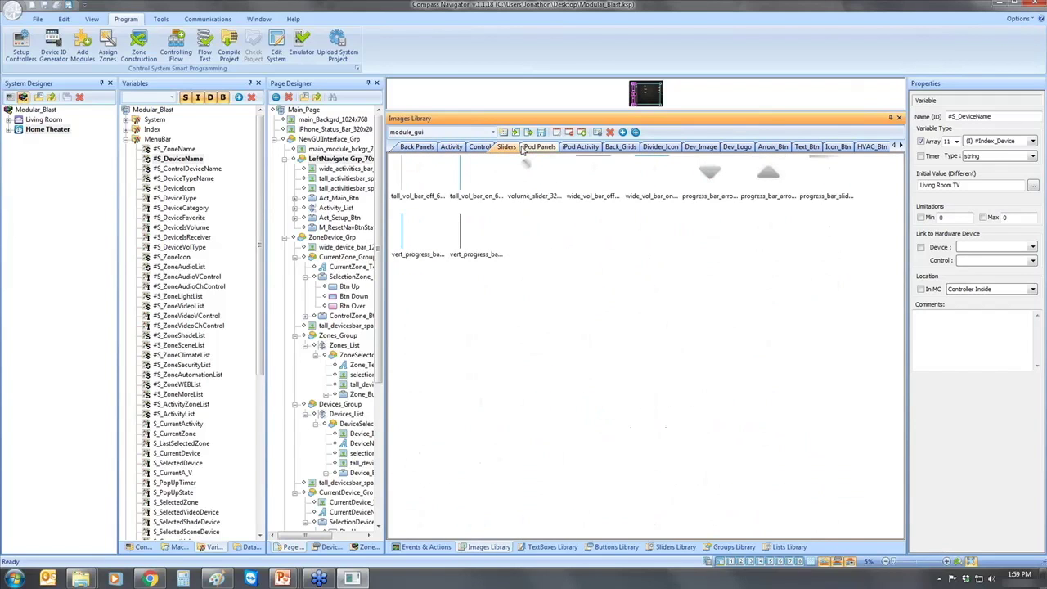
click(537, 146)
click(579, 147)
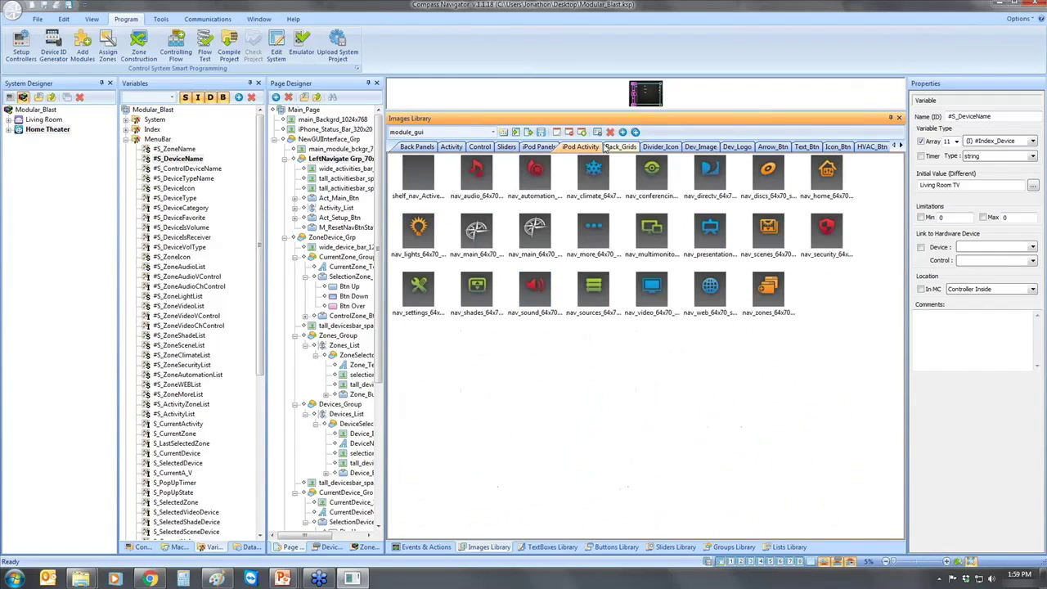
click(620, 147)
click(659, 147)
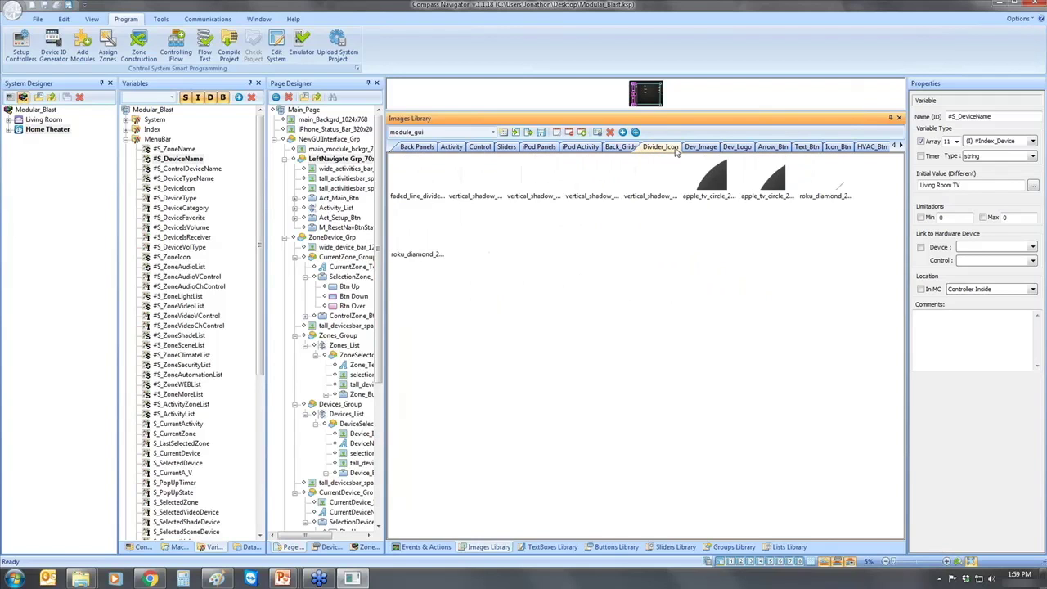
click(690, 148)
click(736, 148)
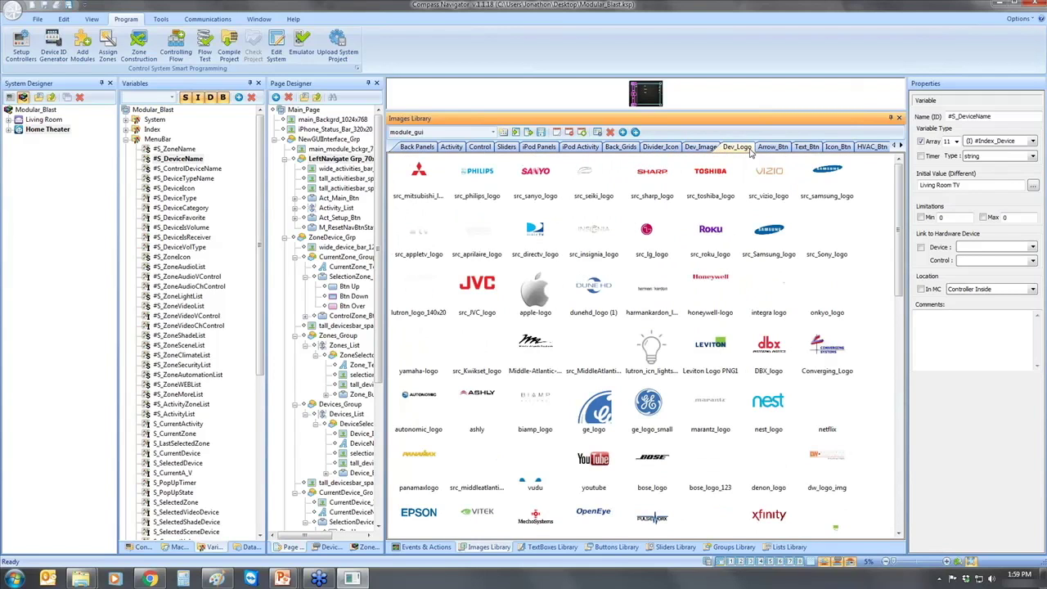
click(774, 148)
click(808, 147)
click(831, 148)
Import all PNG images from the Desktop folder into the Back Panels category and select the njdevilslogo image there
click(431, 148)
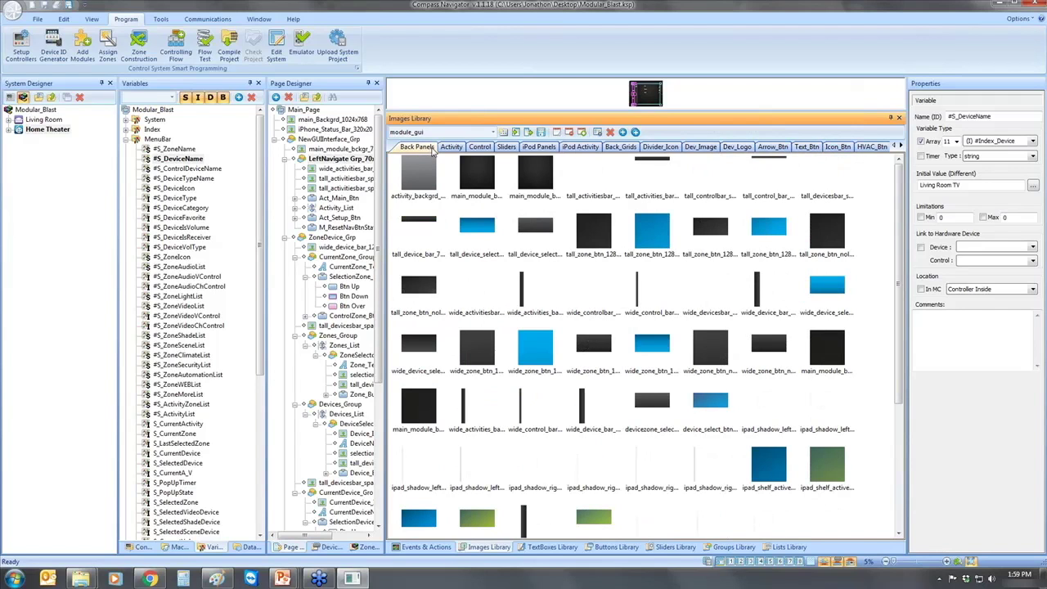
drag(900, 338, 900, 488)
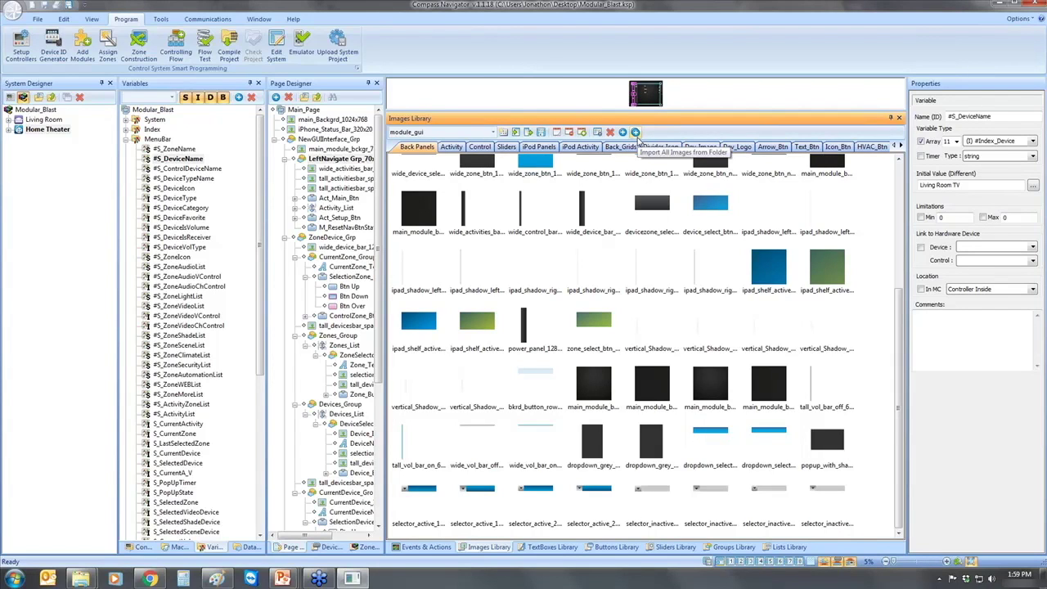
click(635, 133)
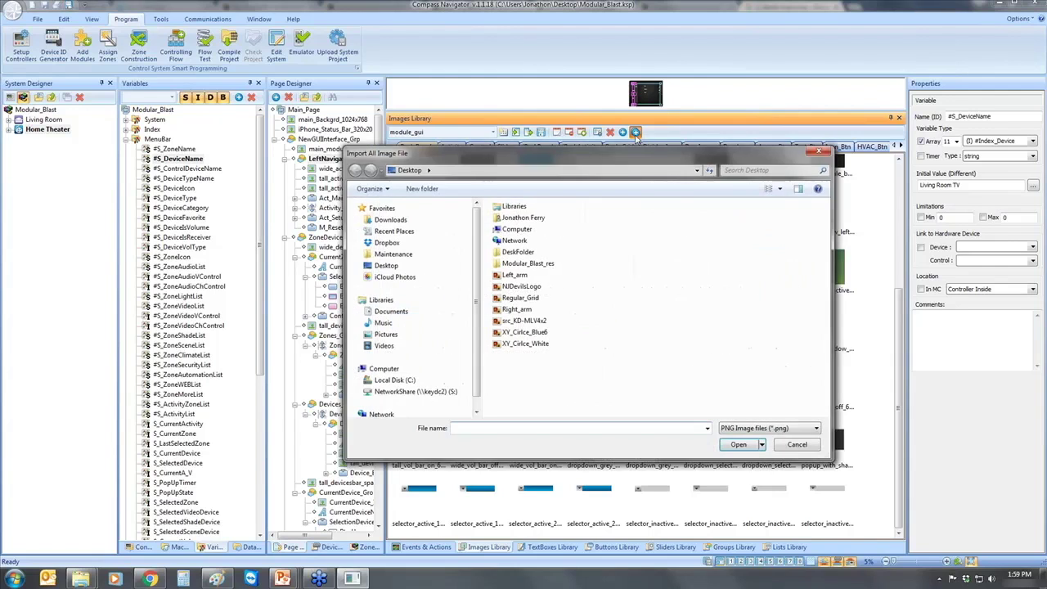
double_click(523, 287)
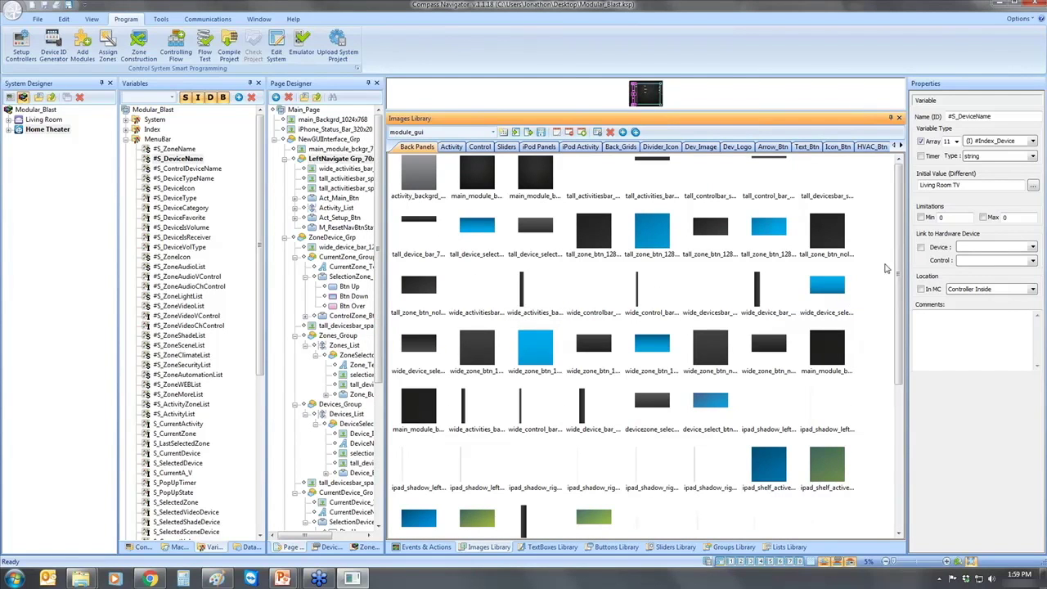
scroll(902, 270, down, 5)
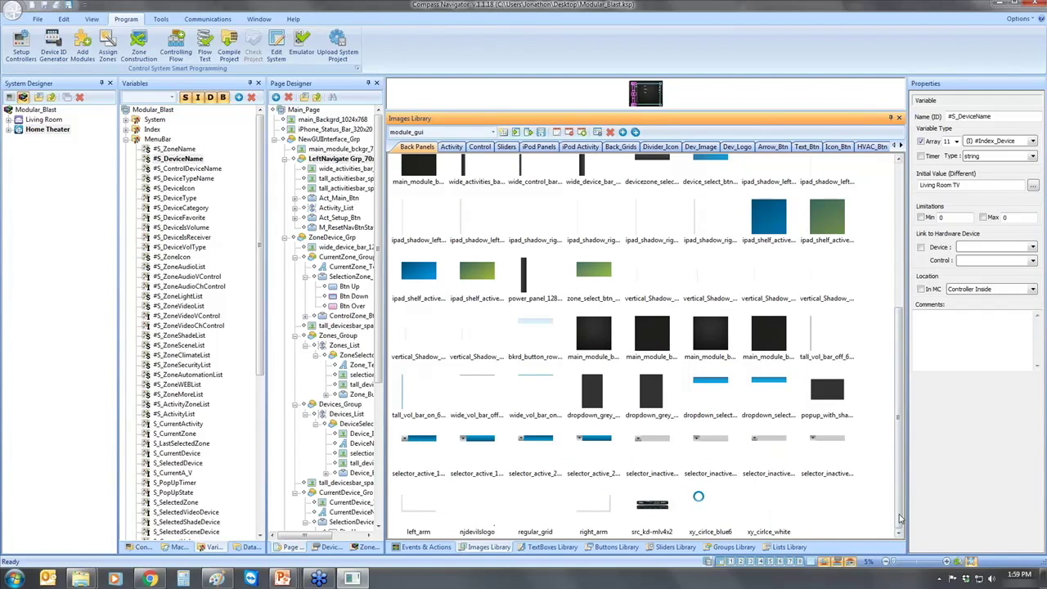
click(468, 523)
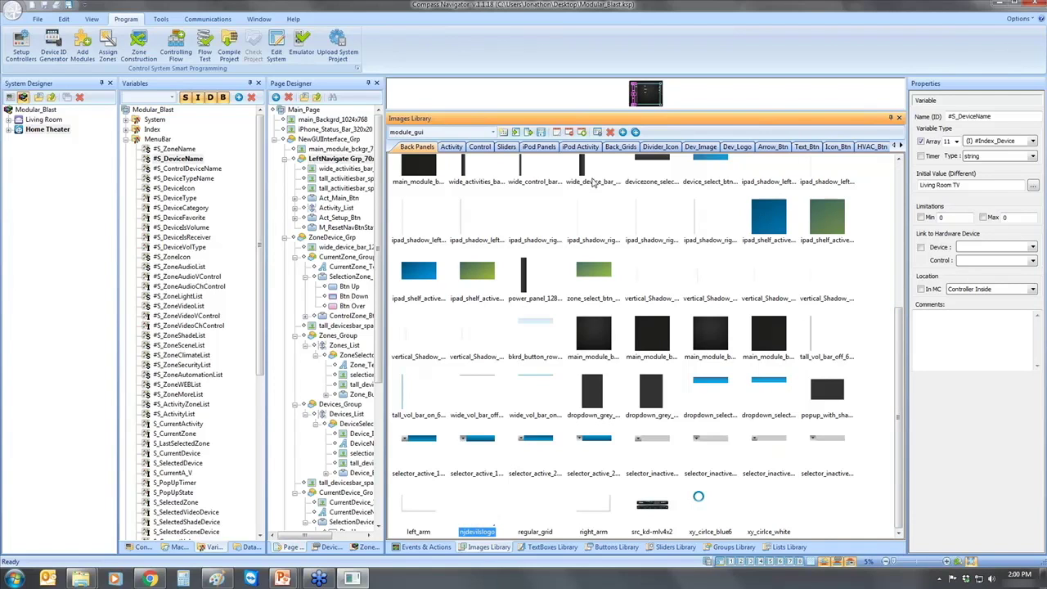
Enlarge the page preview again, open Status_Page of the JF_iPad landscape layout and collapse its Status_Group
drag(546, 120, 543, 368)
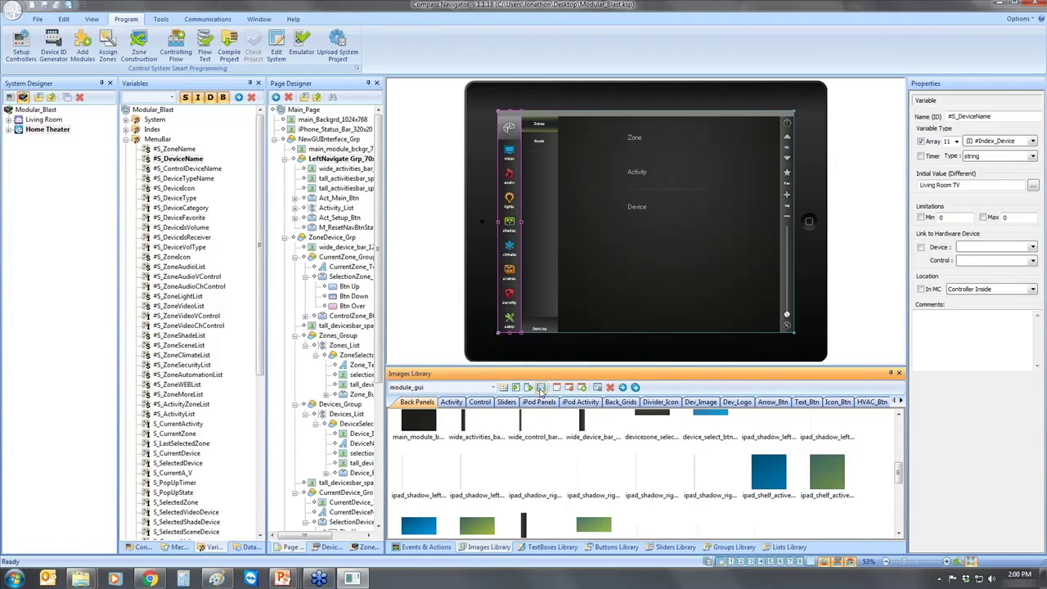
click(126, 140)
click(141, 547)
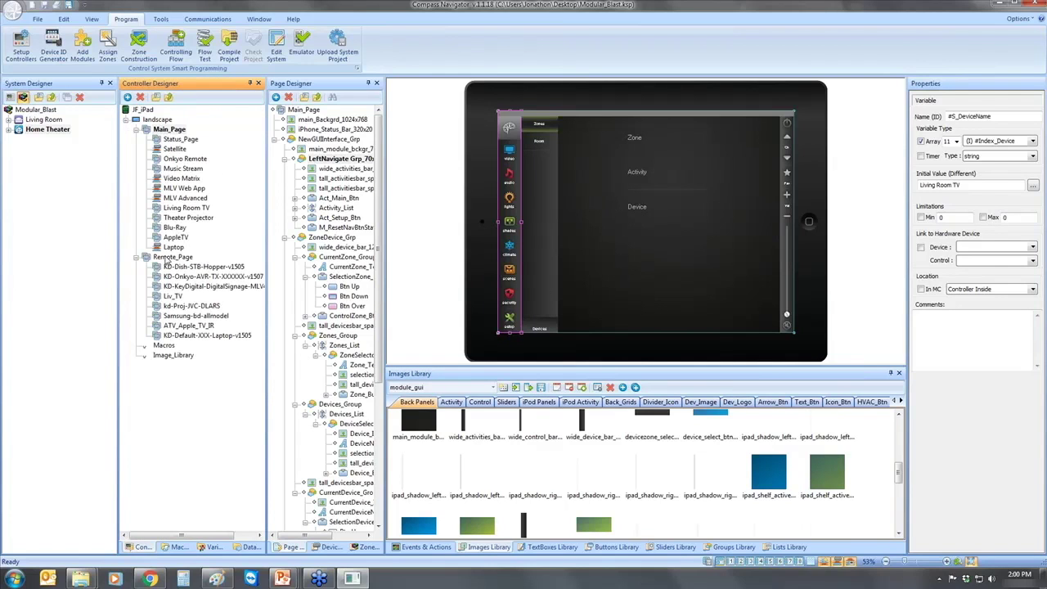
click(168, 140)
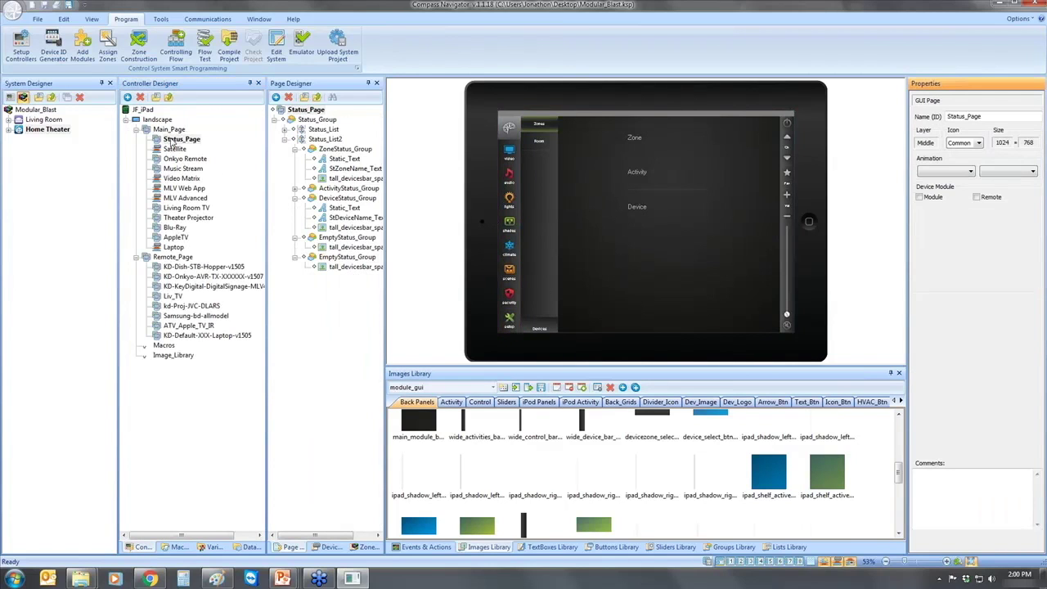
click(278, 122)
click(277, 123)
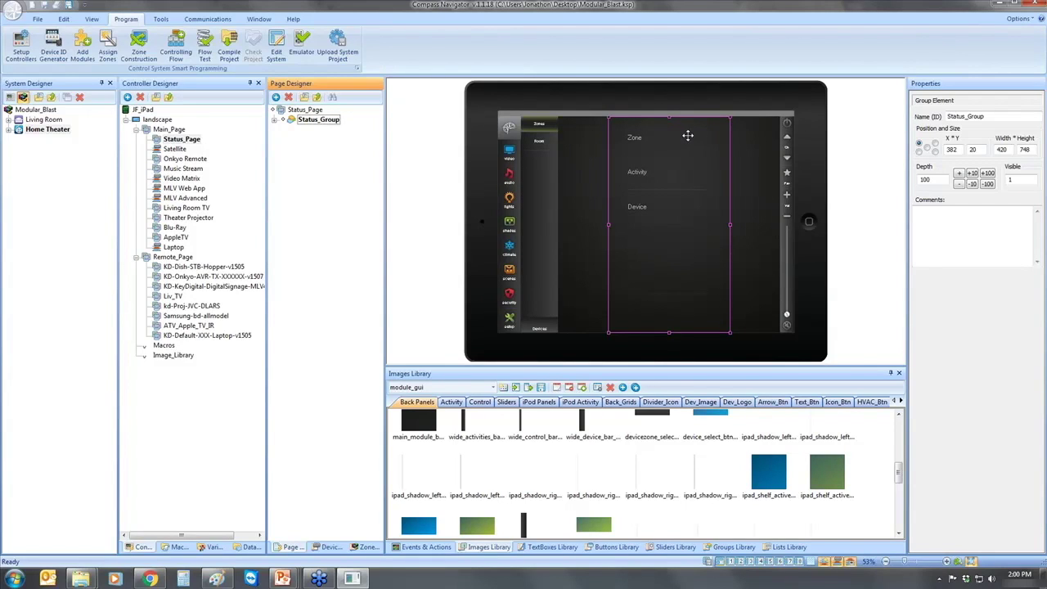
Add the njdevilslogo image to Status_Page and place it below the Device label at about X 451, Y 411
click(277, 98)
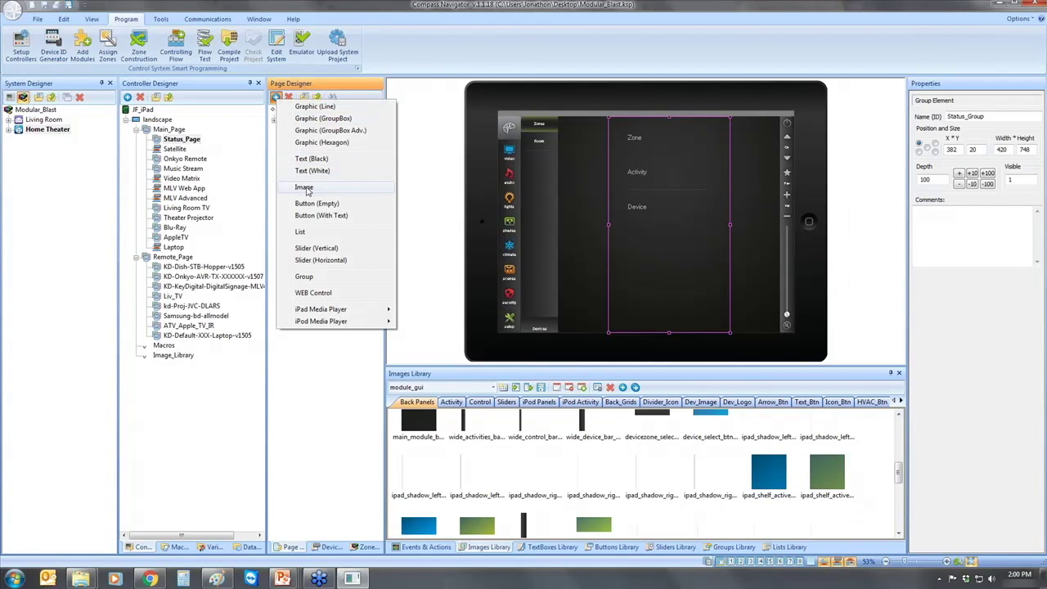
click(276, 98)
click(275, 98)
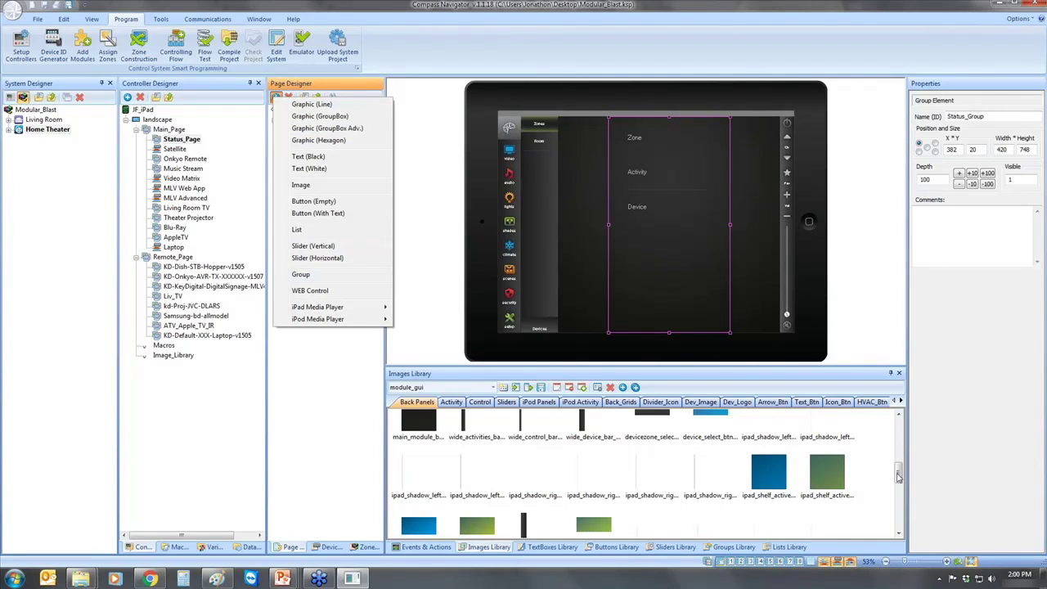
drag(899, 479, 899, 527)
drag(477, 507, 278, 139)
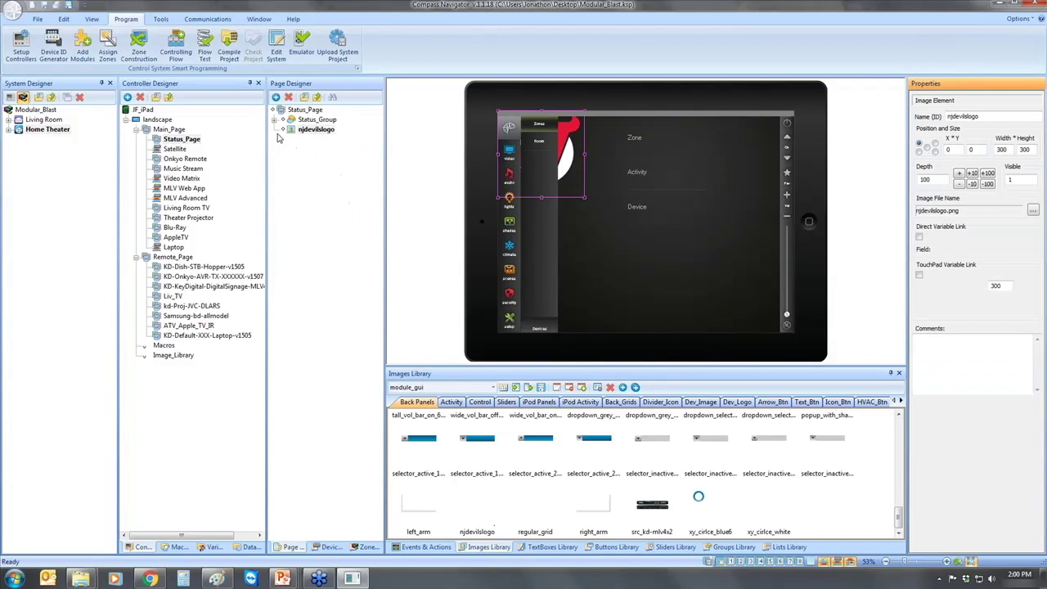
drag(573, 155, 700, 276)
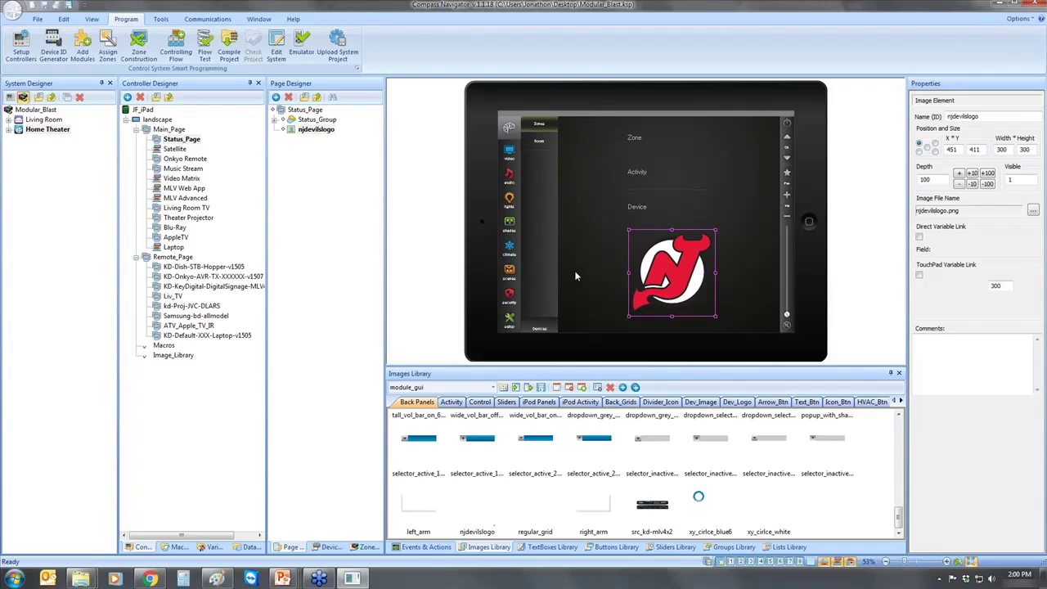
click(831, 509)
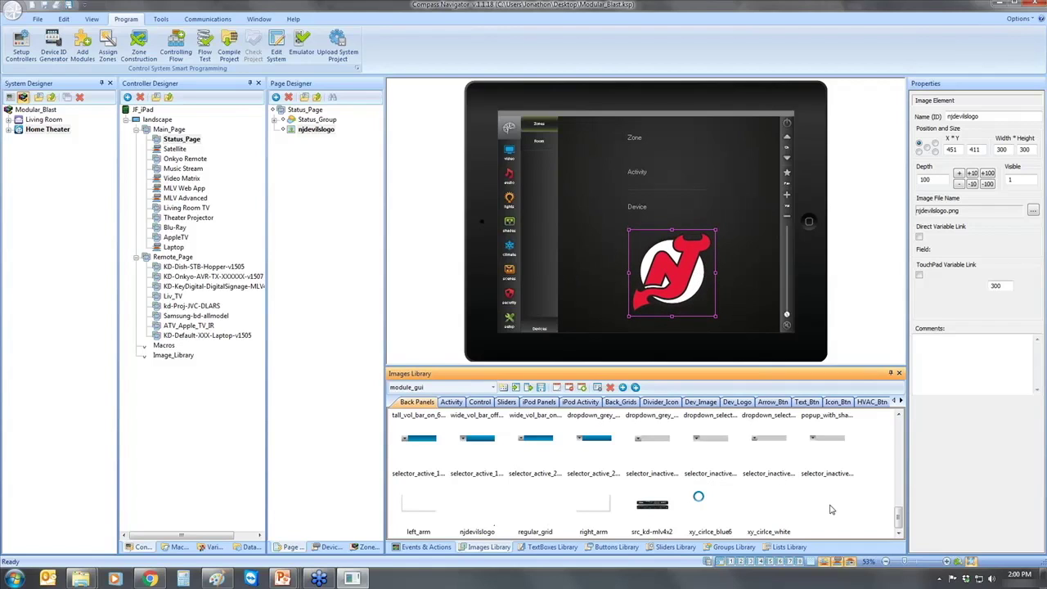
click(316, 120)
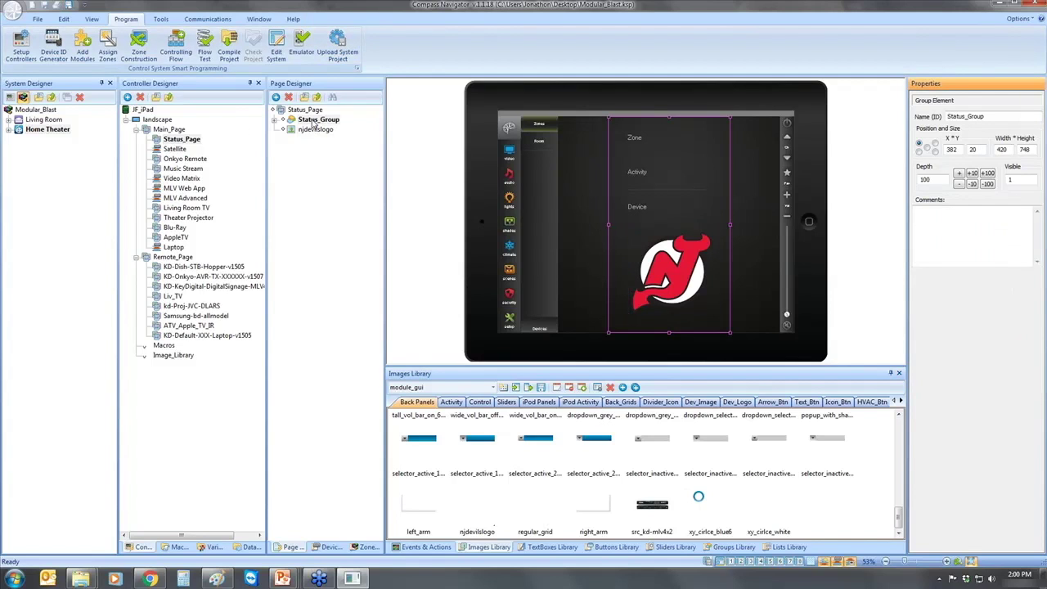
Look through the device pages from Satellite to Theater Projector and return to Status_Page
click(175, 150)
click(179, 161)
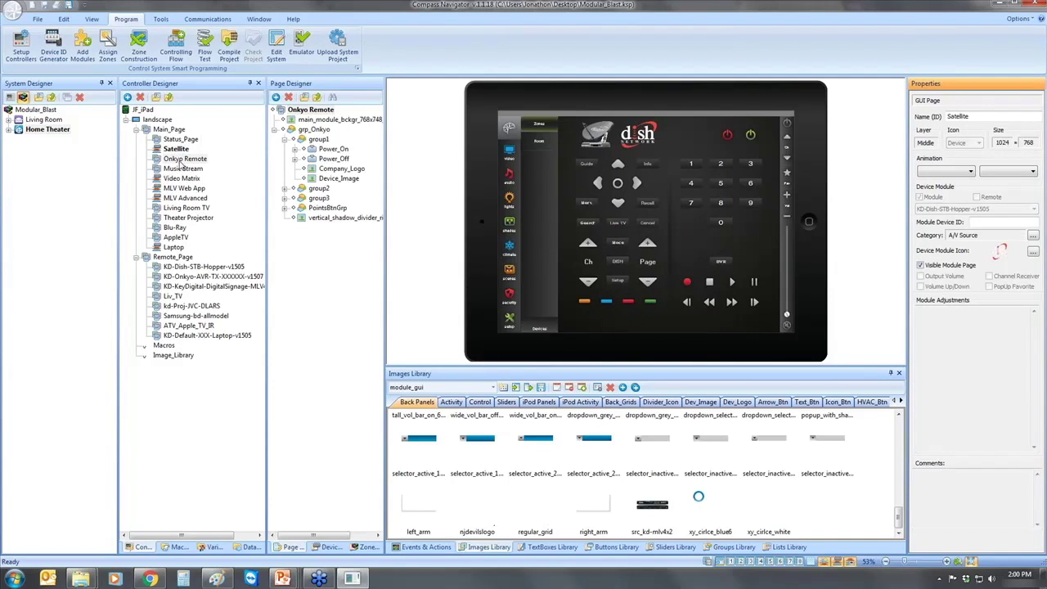
click(183, 169)
click(183, 179)
click(184, 189)
key(Down)
key(Down)
key(Down)
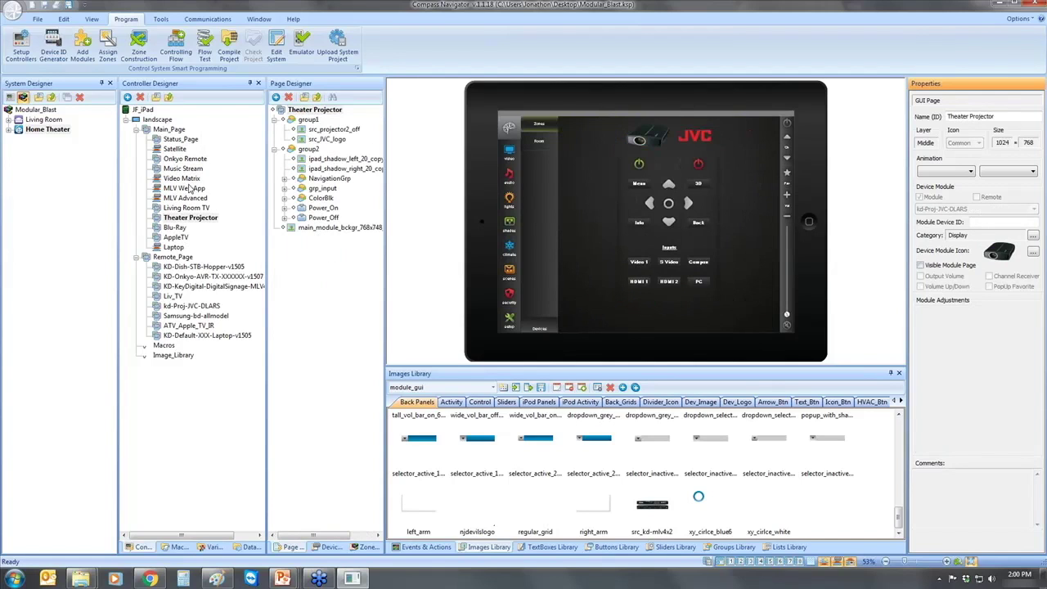
click(182, 141)
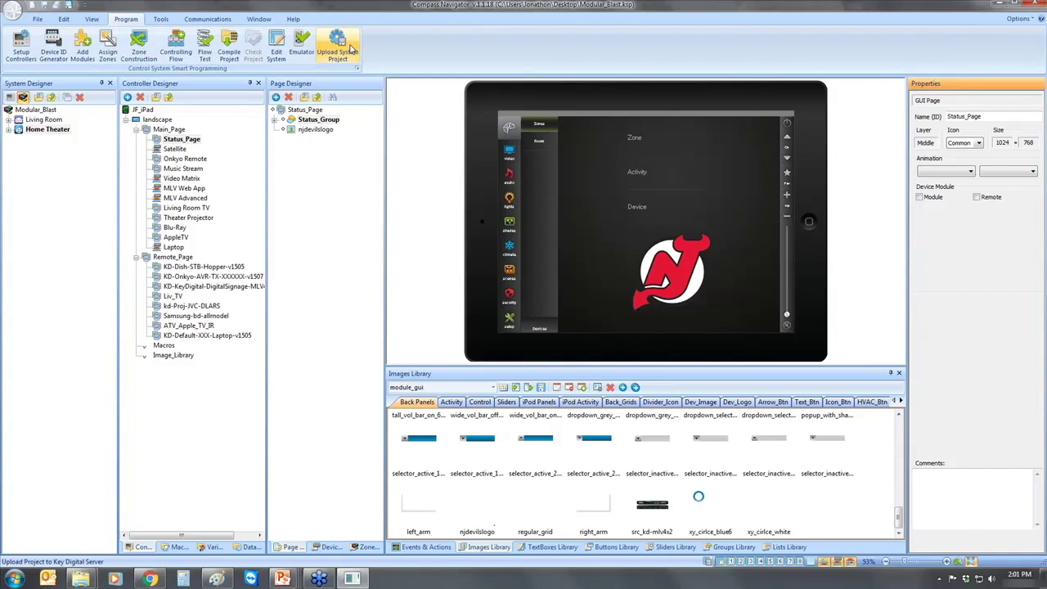
Examine the Onkyo Remote, Living Room TV and Video Matrix page layouts, and reselect the njdevilslogo image on Status_Page
click(175, 159)
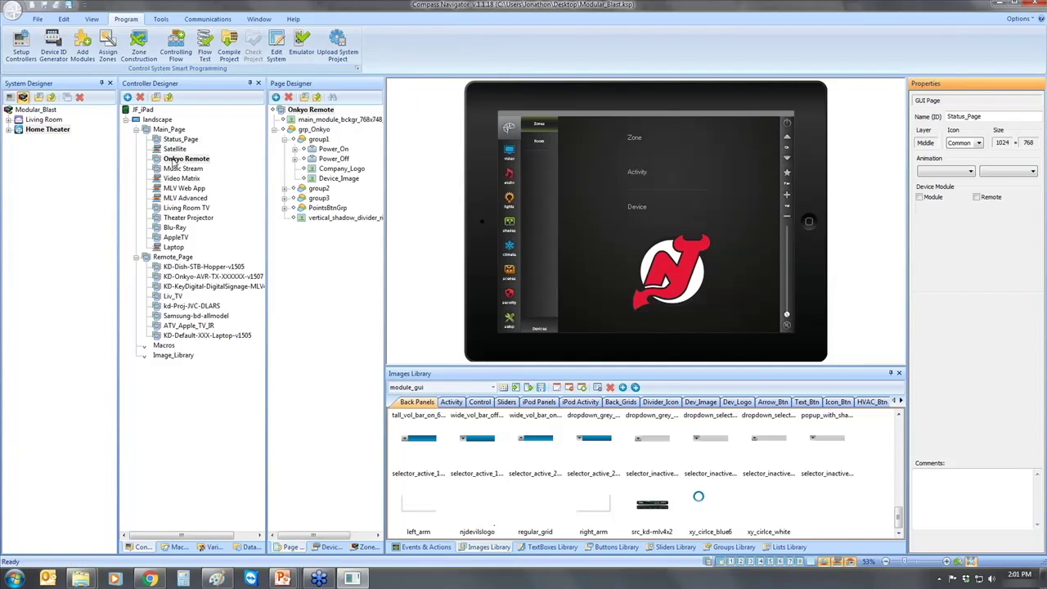
click(180, 208)
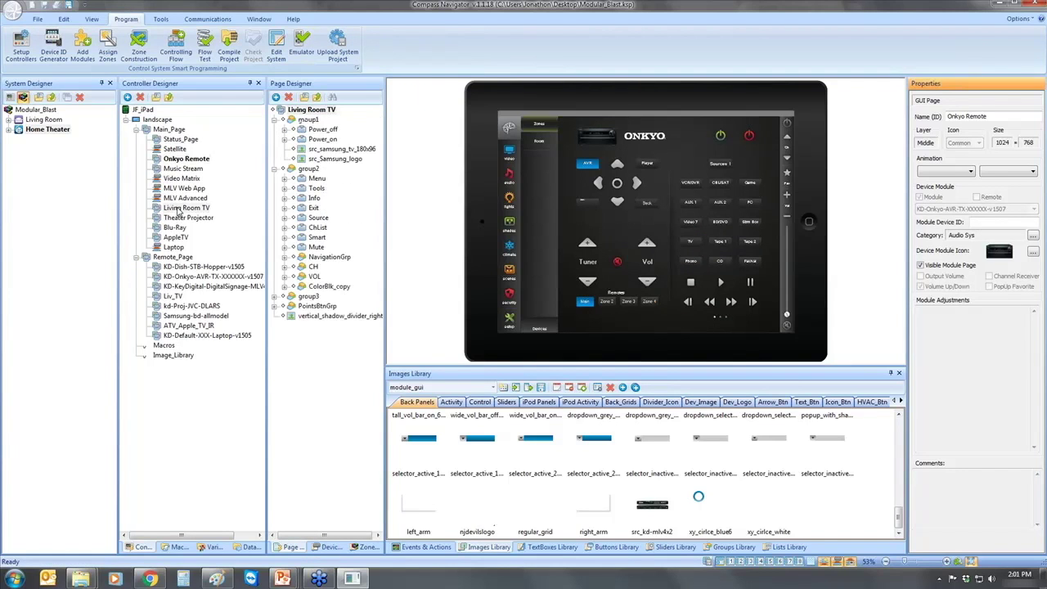
click(315, 198)
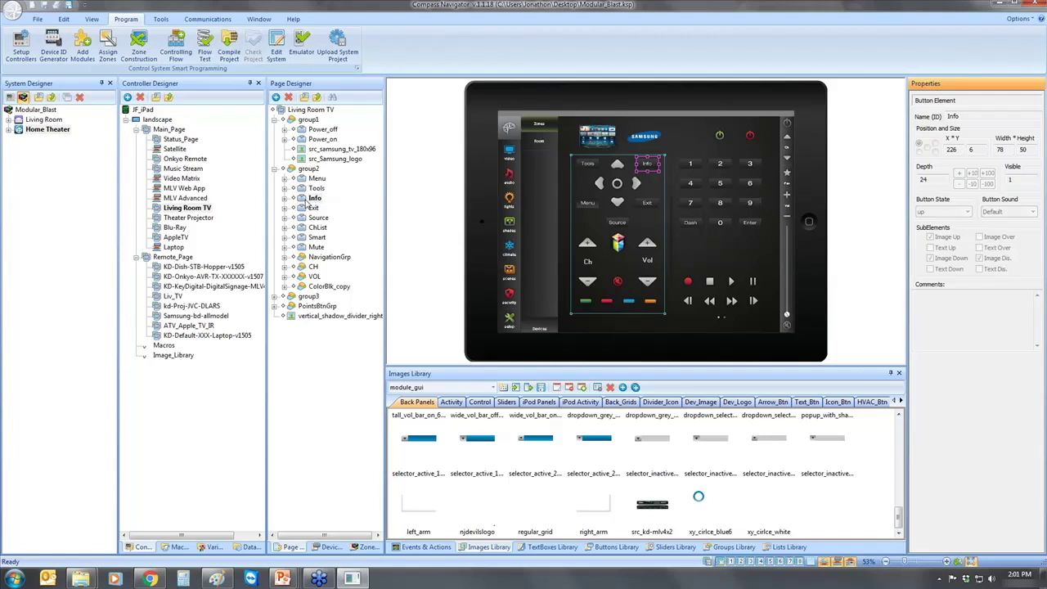
click(187, 198)
click(185, 188)
click(184, 178)
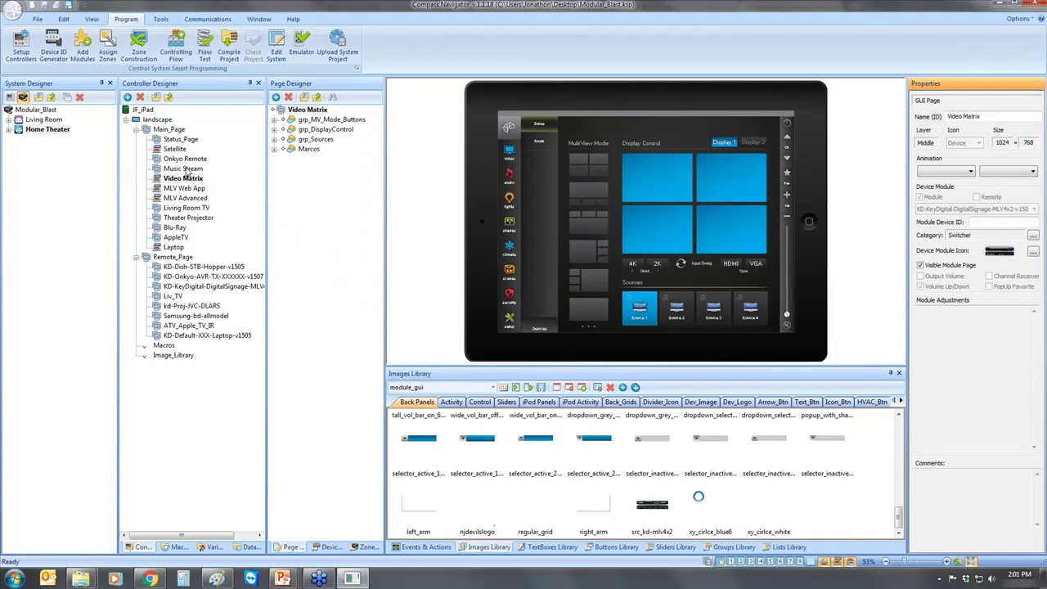
click(184, 168)
click(170, 130)
click(177, 140)
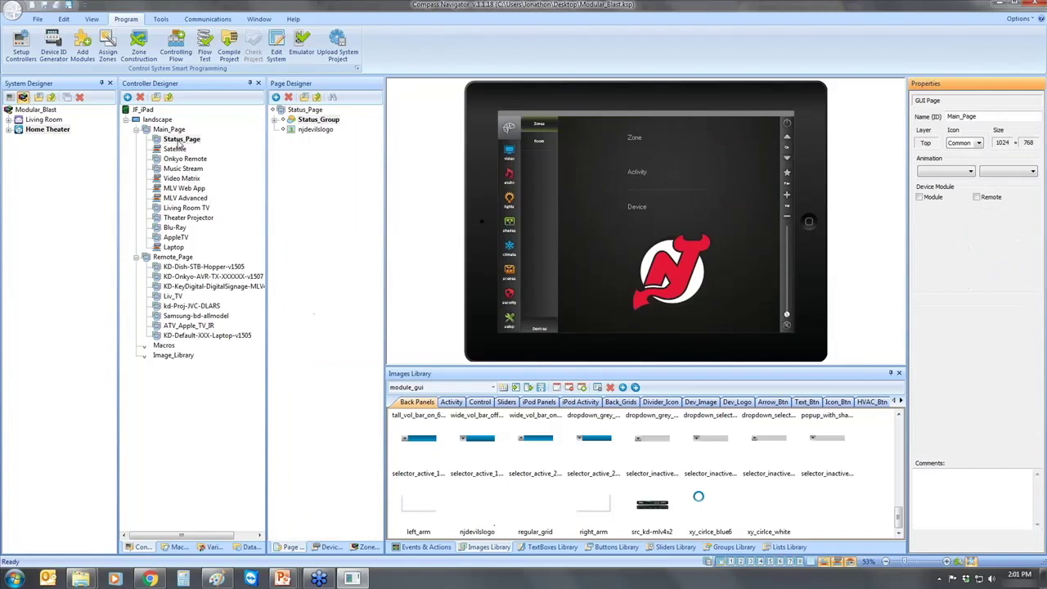
click(312, 130)
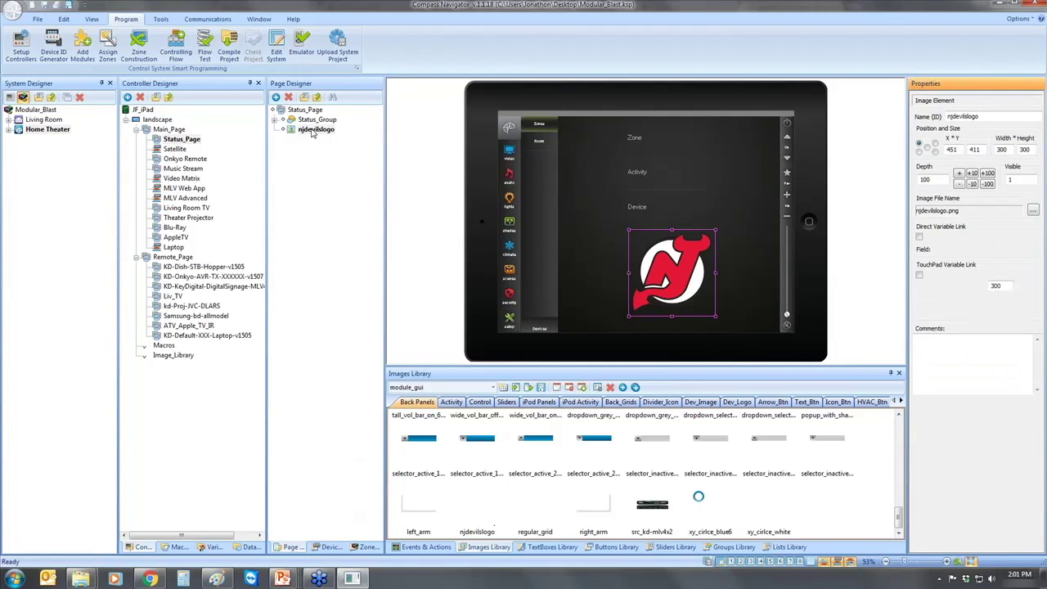
Open Main_Page, collapse its LeftNavigate and ZoneDevice_Grp groups, and select through the groups to PowerPanel_Grp
click(174, 131)
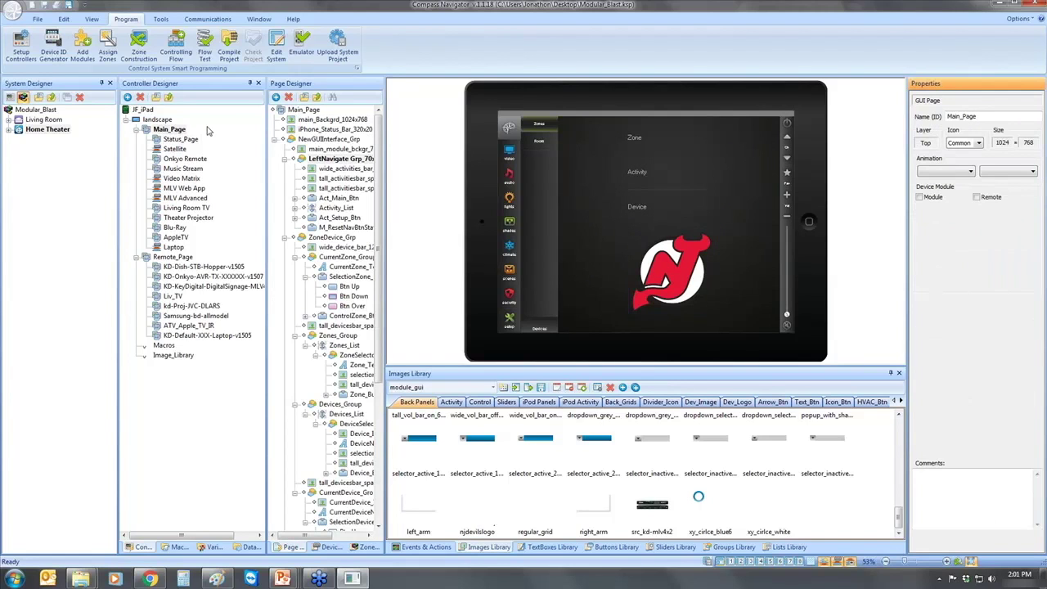
click(284, 160)
click(284, 169)
click(285, 189)
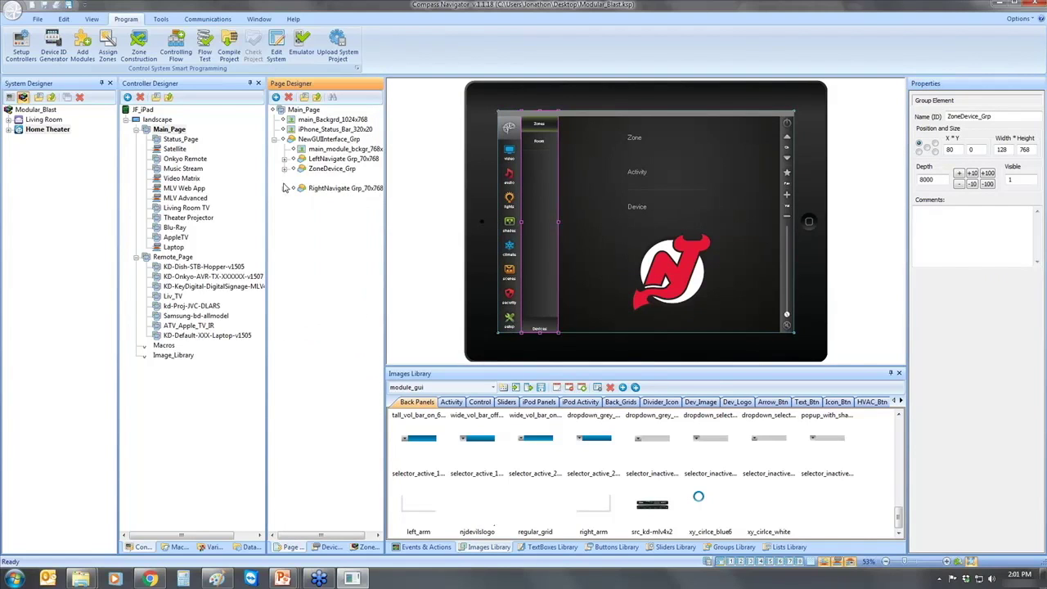
click(338, 160)
click(333, 169)
click(333, 178)
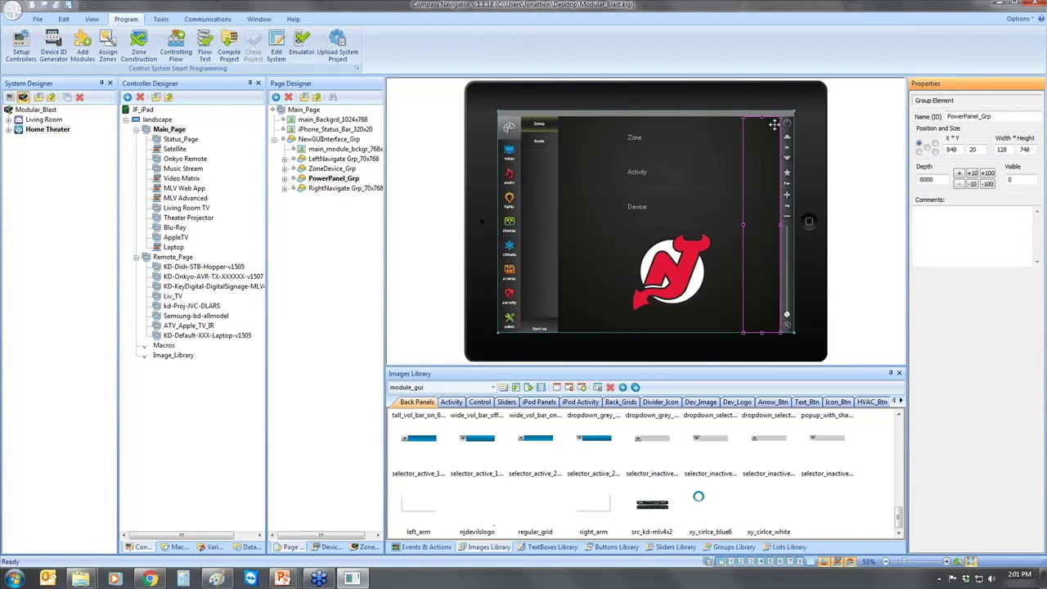
Run the emulator and test the iPad layout's power control by showing and hiding the power panel
click(299, 49)
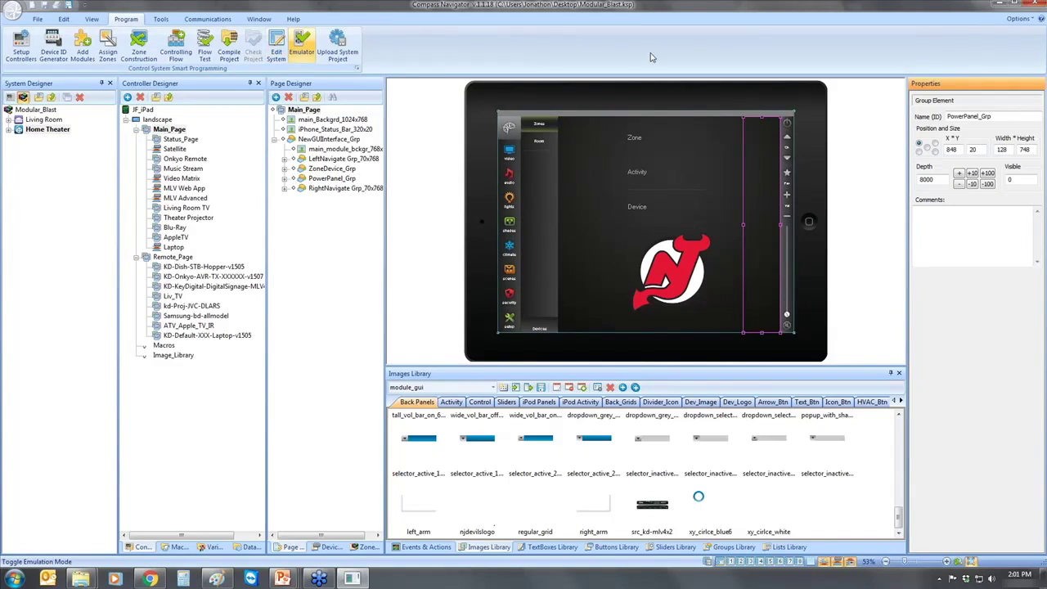
click(788, 125)
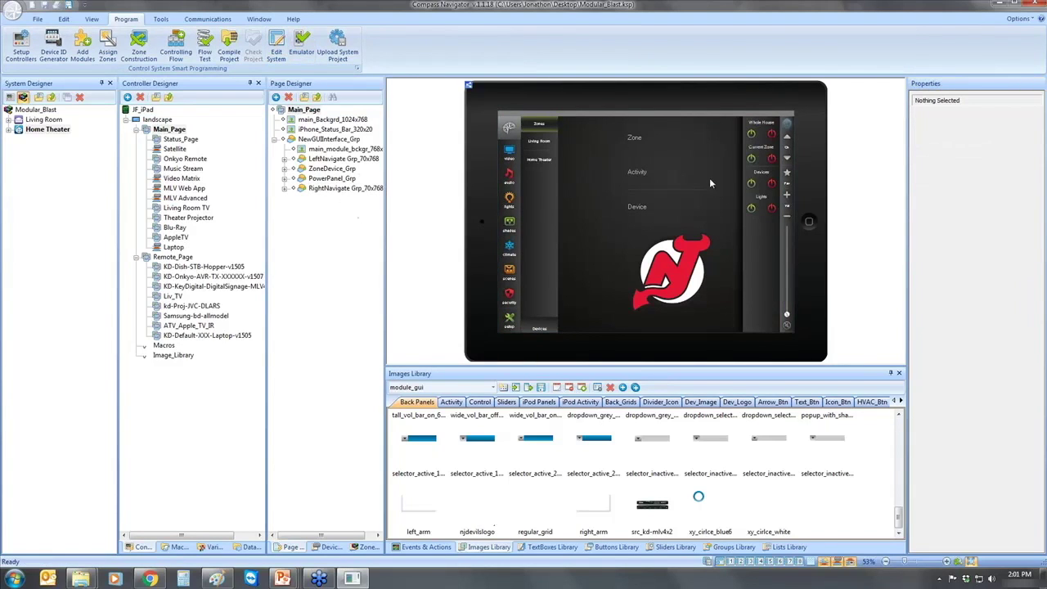
click(782, 124)
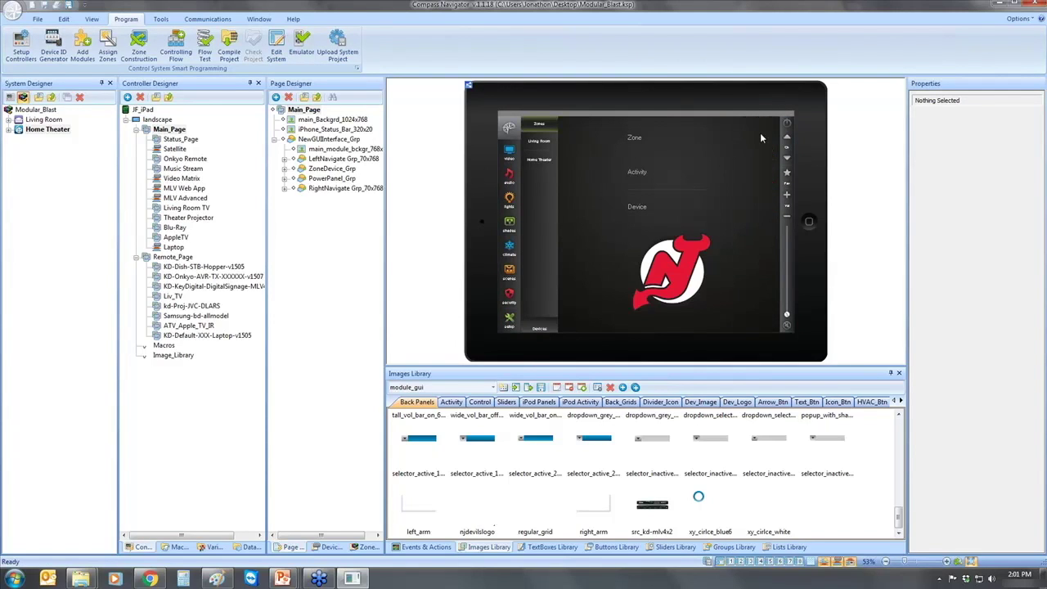
Make PowerPanel_Grp visible on Main_Page by setting its Visible value to 1
click(319, 178)
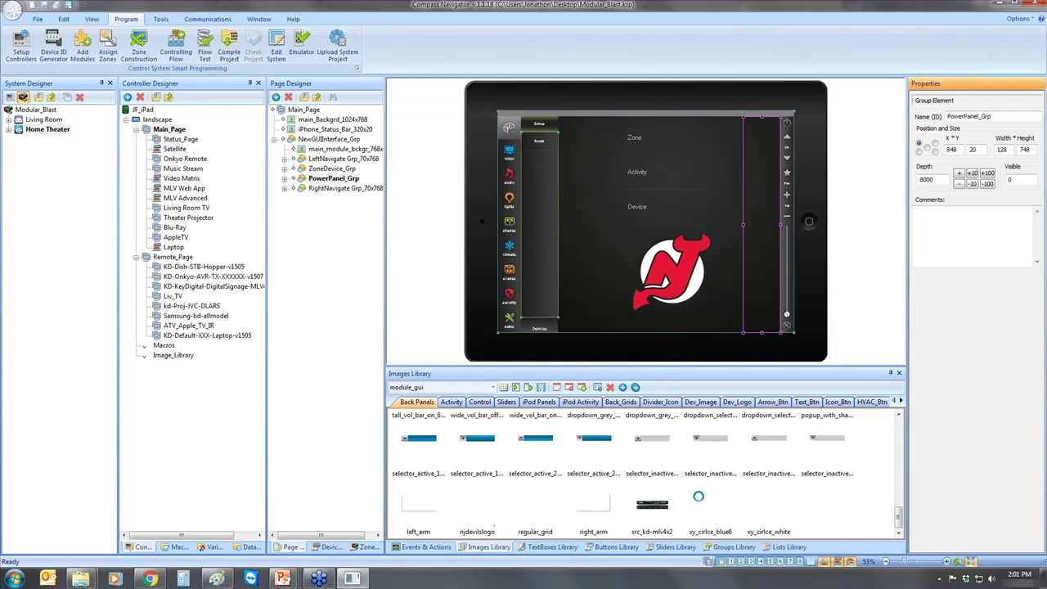
click(1010, 179)
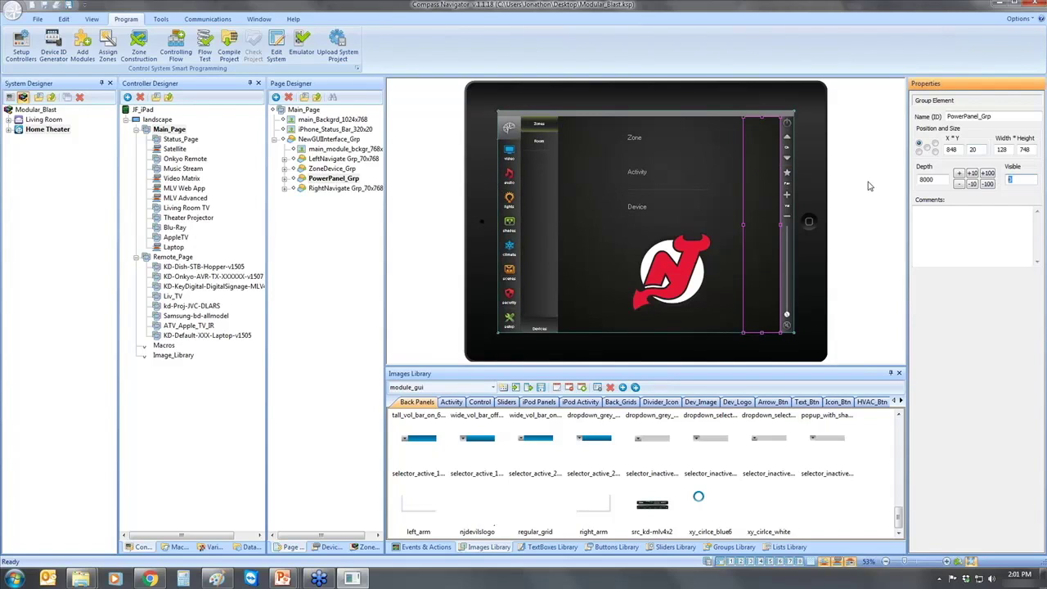
text(1)
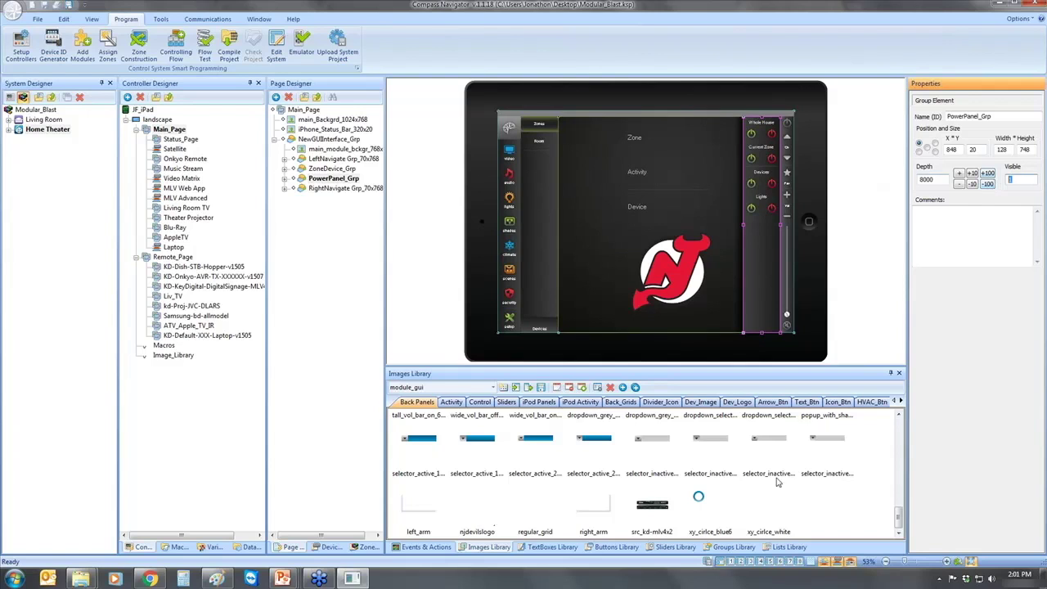
Change the heading text of AllPower_Grp inside PowerPanel_Grp to "Watch Cable"
click(947, 561)
click(947, 561)
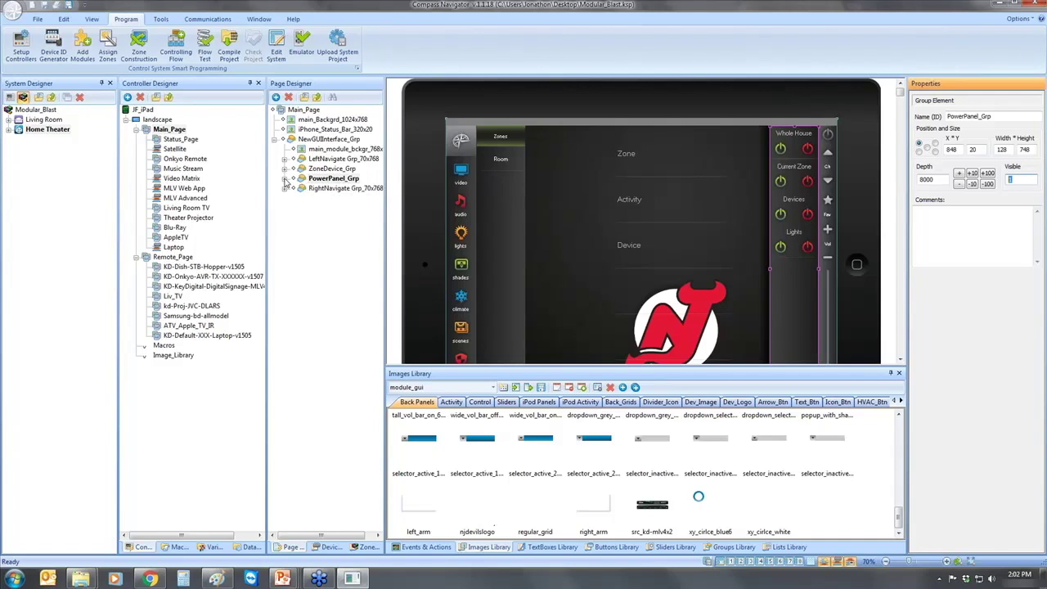
click(284, 179)
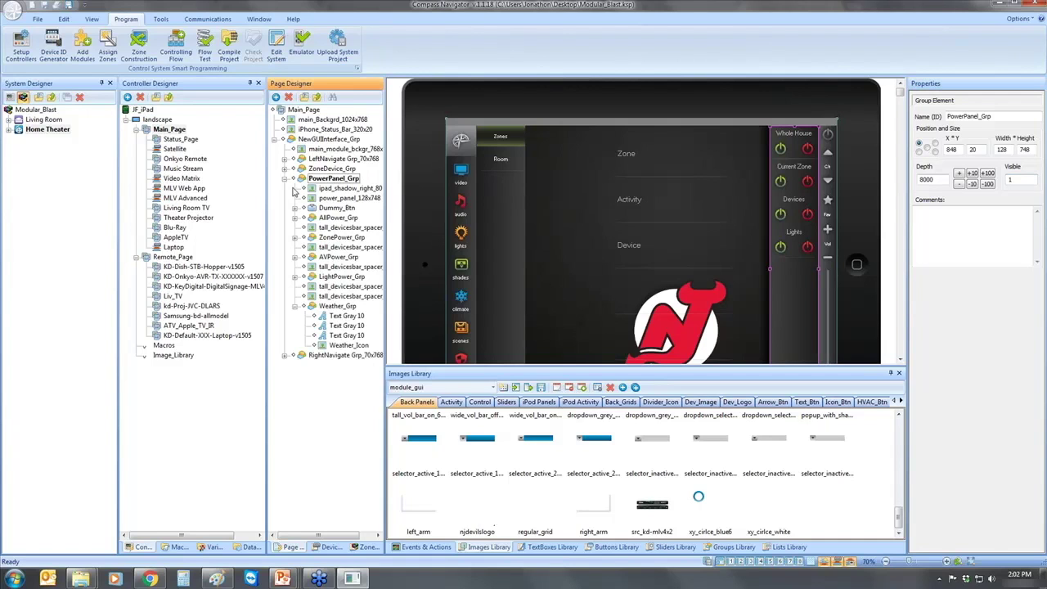
click(327, 220)
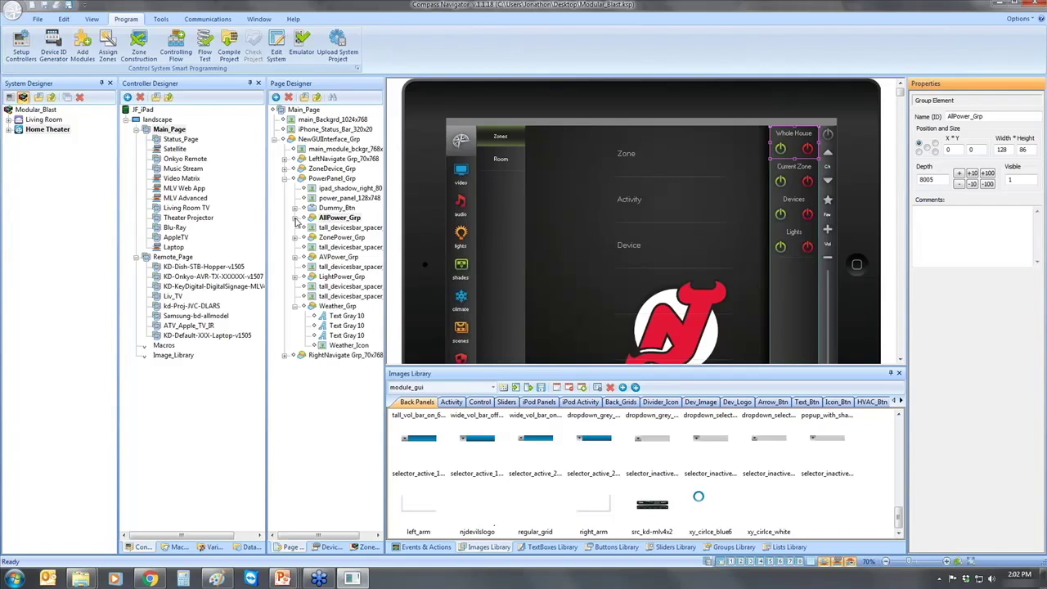
click(295, 218)
click(310, 246)
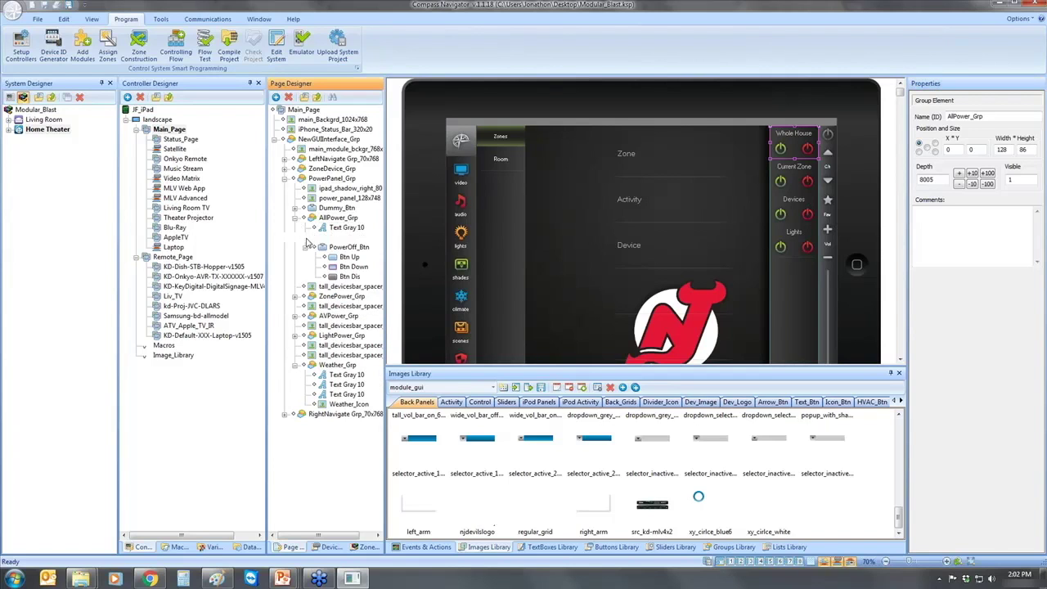
double_click(324, 247)
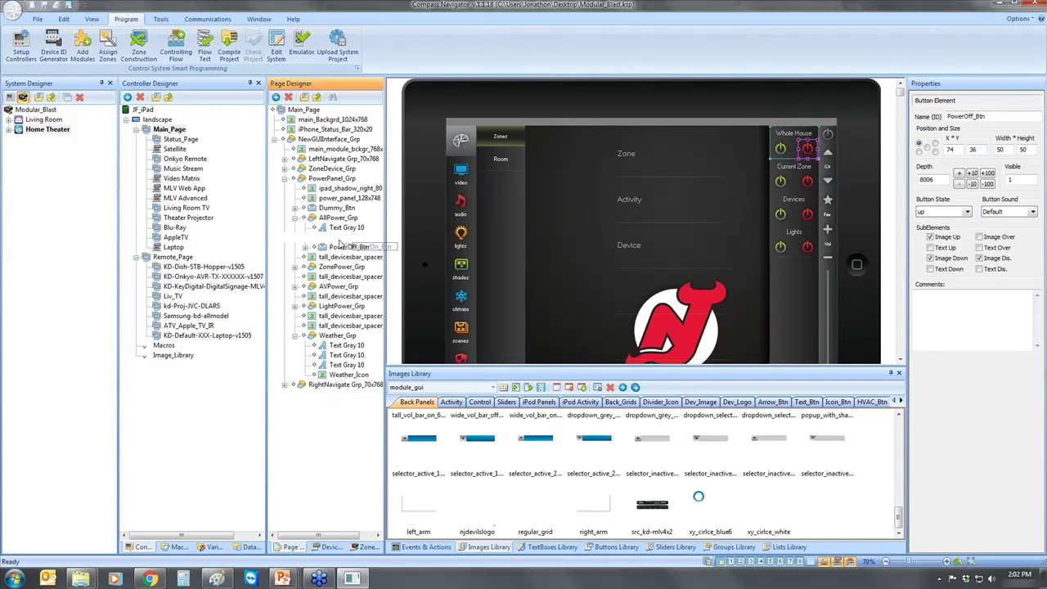
click(349, 228)
drag(976, 323, 899, 317)
text(W)
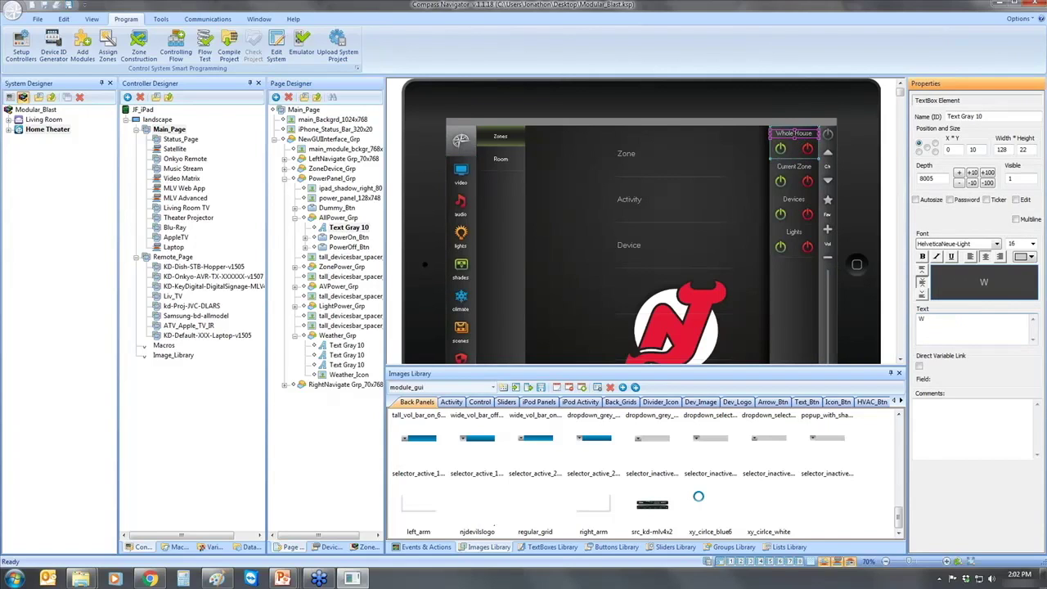
text(atch Cable)
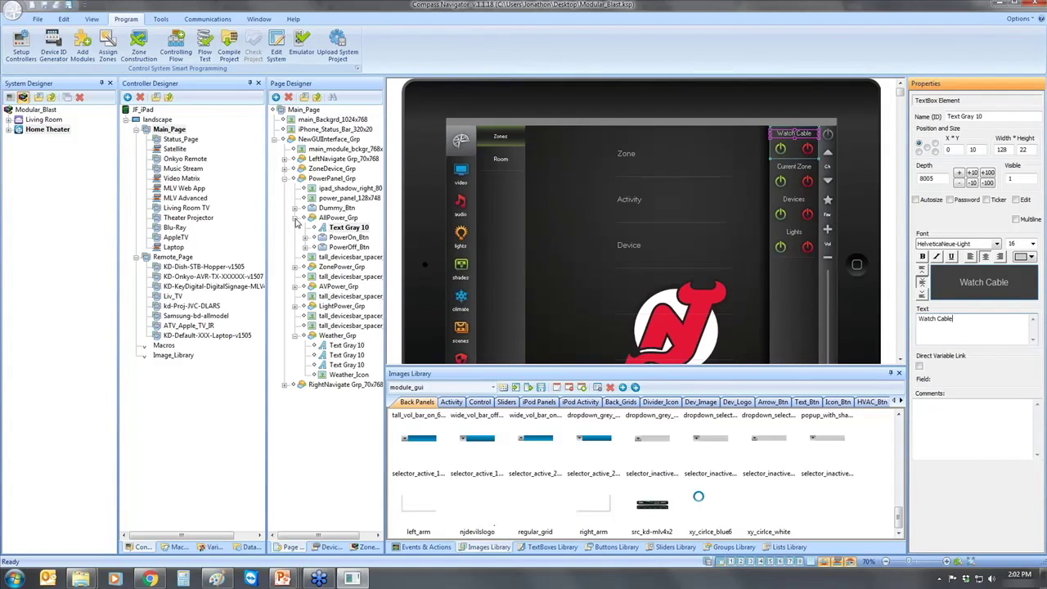
Hide PowerOff_Btn in AllPower_Grp by setting its Visible value to 0
click(350, 237)
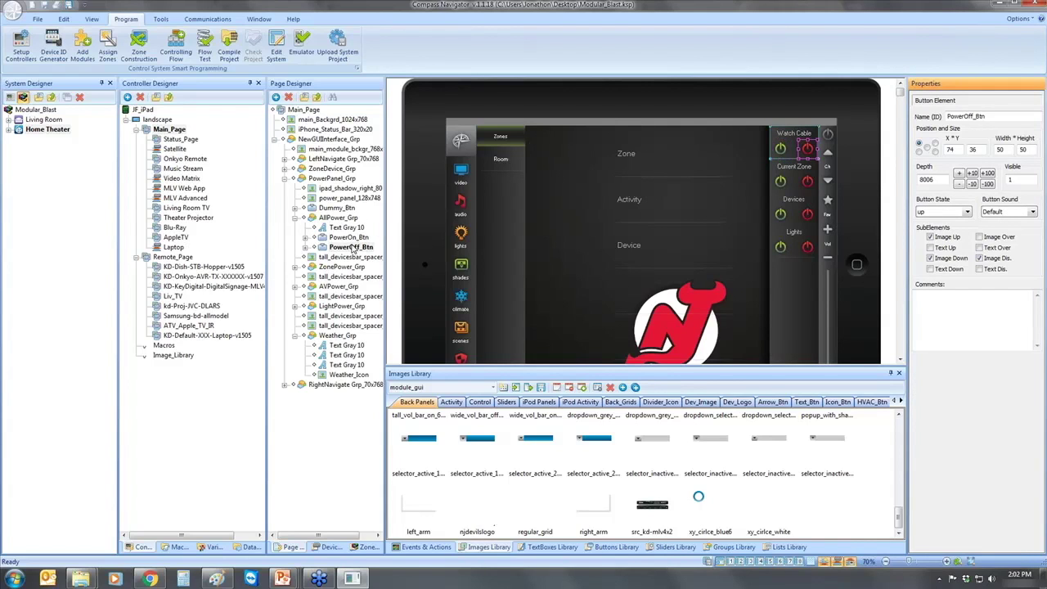
click(352, 247)
double_click(1016, 179)
text(0)
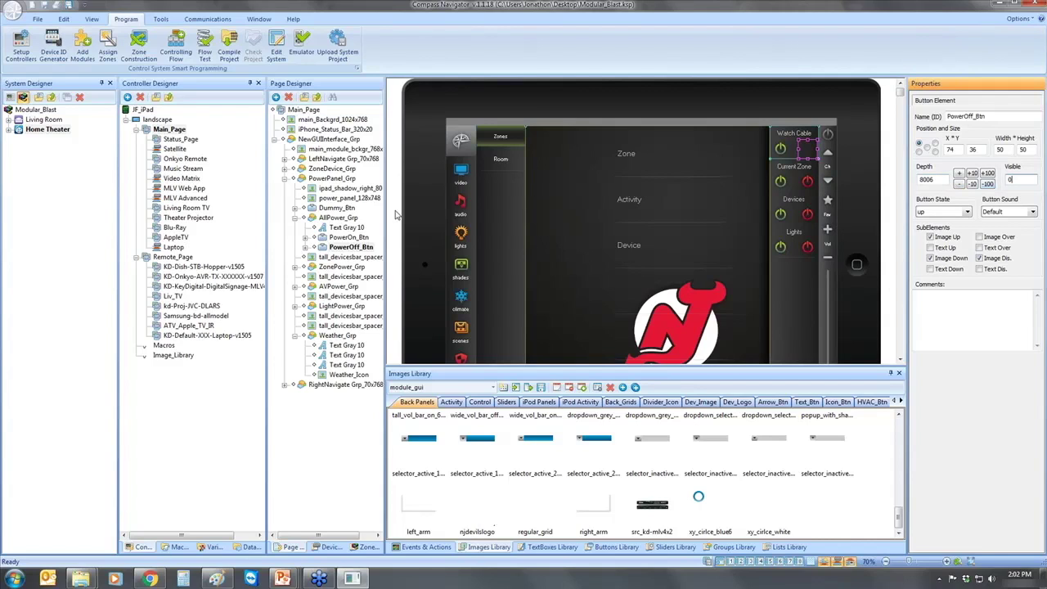
Check the power panel image's width, then centre PowerOn_Btn under its heading using the centre reference point and X 64
click(365, 238)
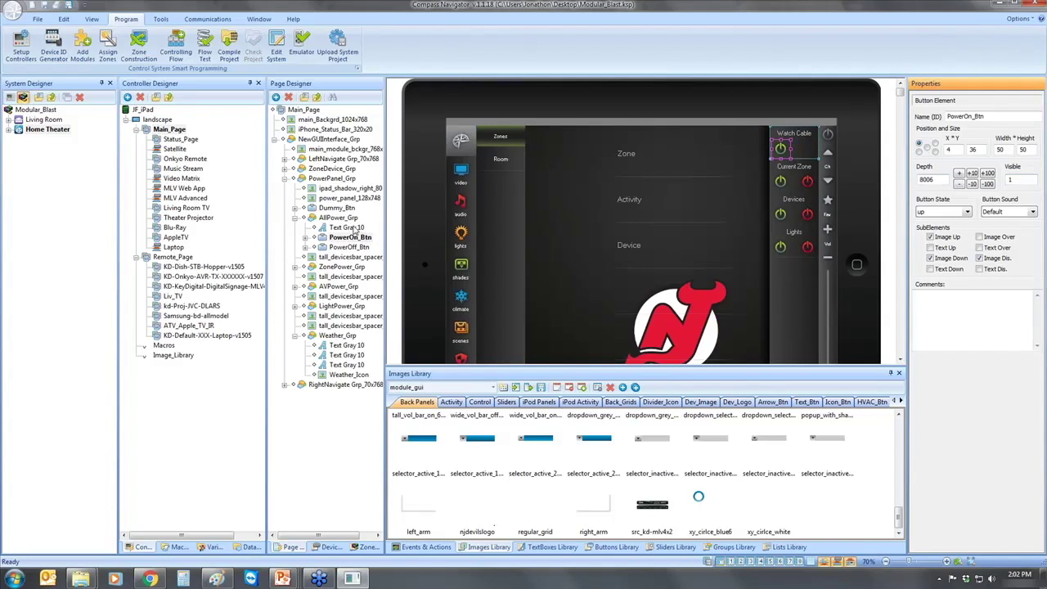
click(355, 199)
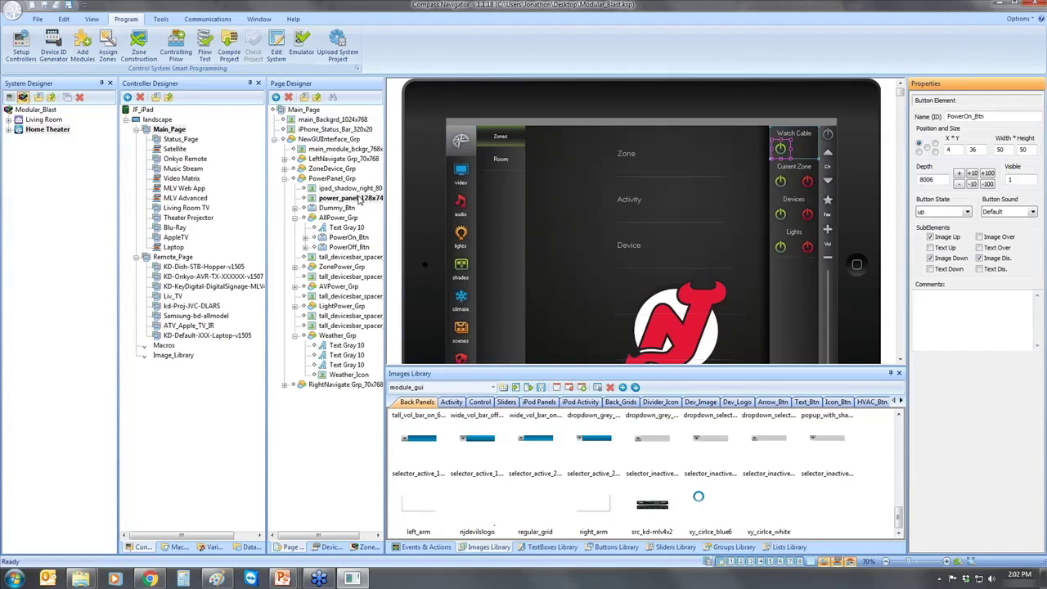
click(1003, 149)
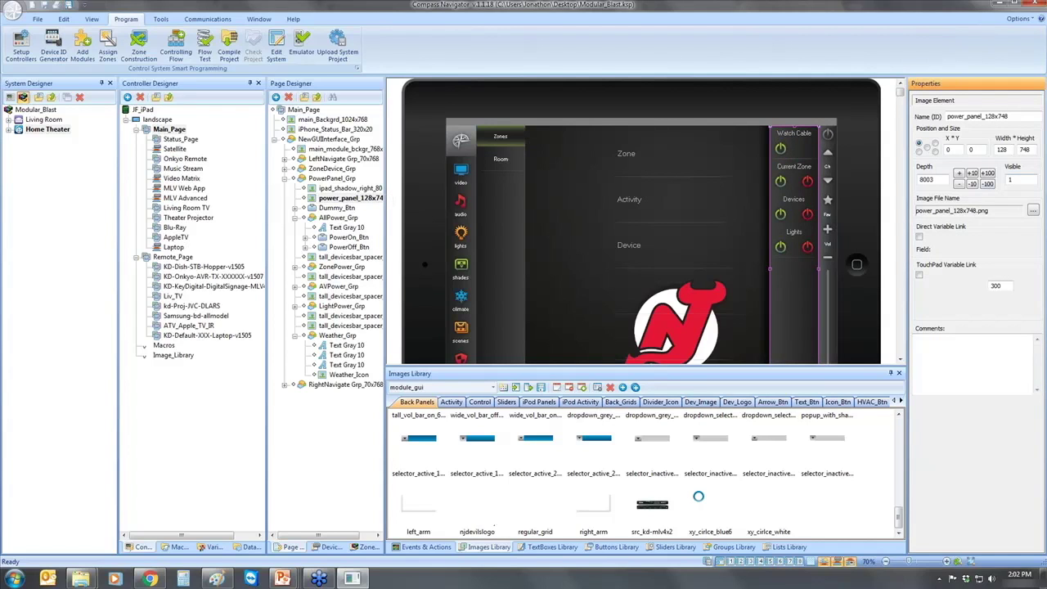
click(345, 238)
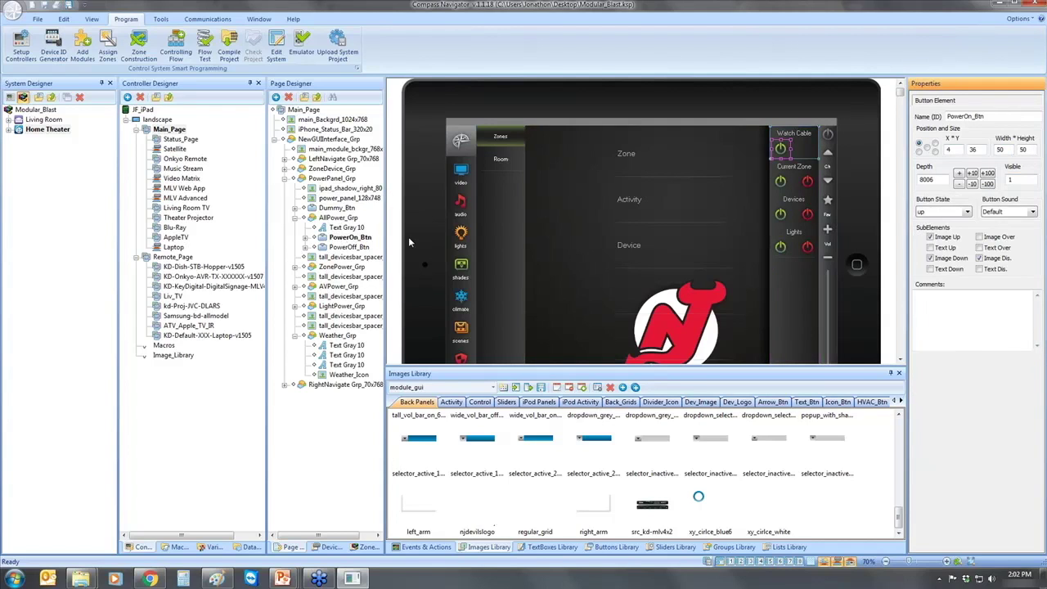
click(928, 148)
text(64)
click(898, 167)
key(ctrl+z)
text(64)
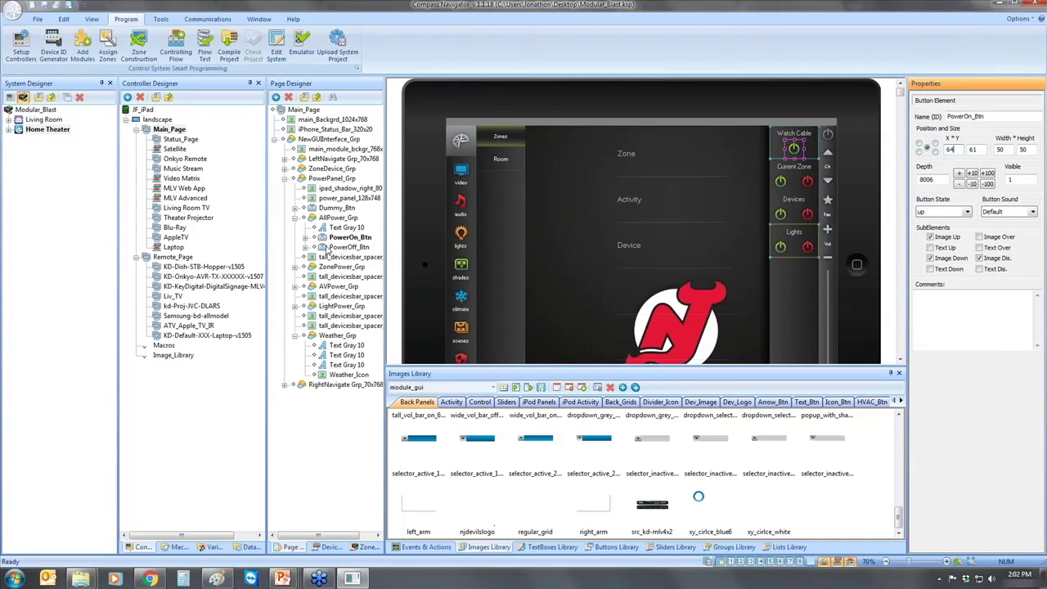
Show the events and actions of PowerOn_Btn and clear the existing actions from its down event
click(417, 546)
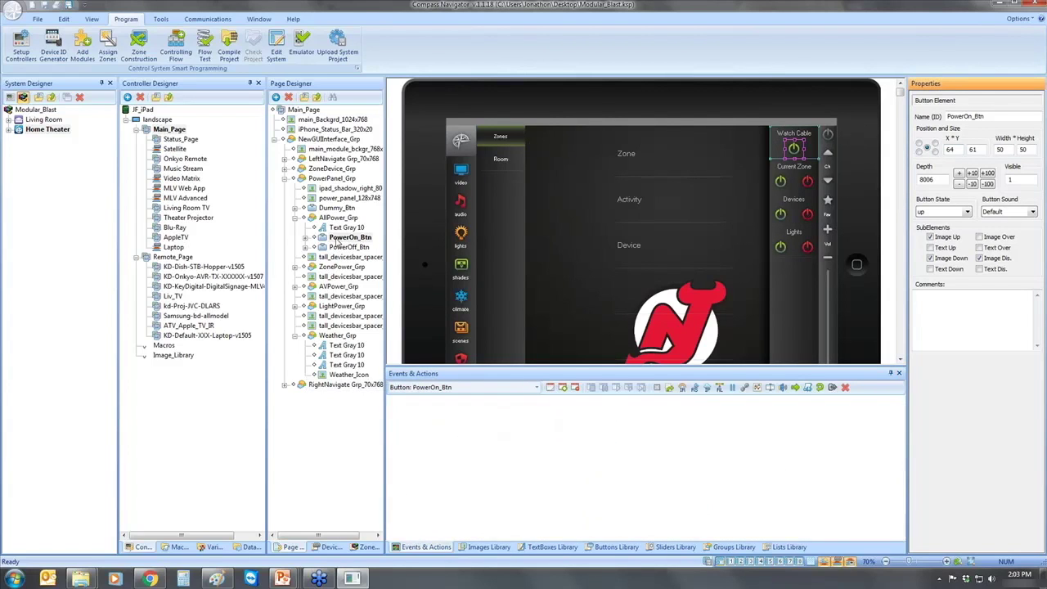
click(455, 415)
key(Delete)
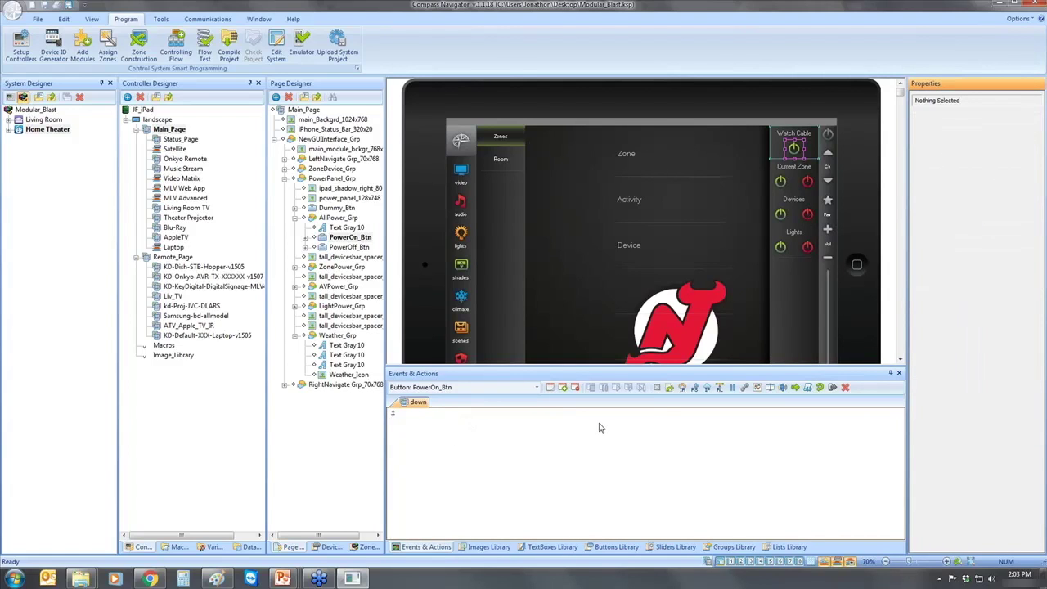
Add an IR command to PowerOn_Btn's down event that sends #POWER ON to Liv_TV
click(682, 388)
click(947, 147)
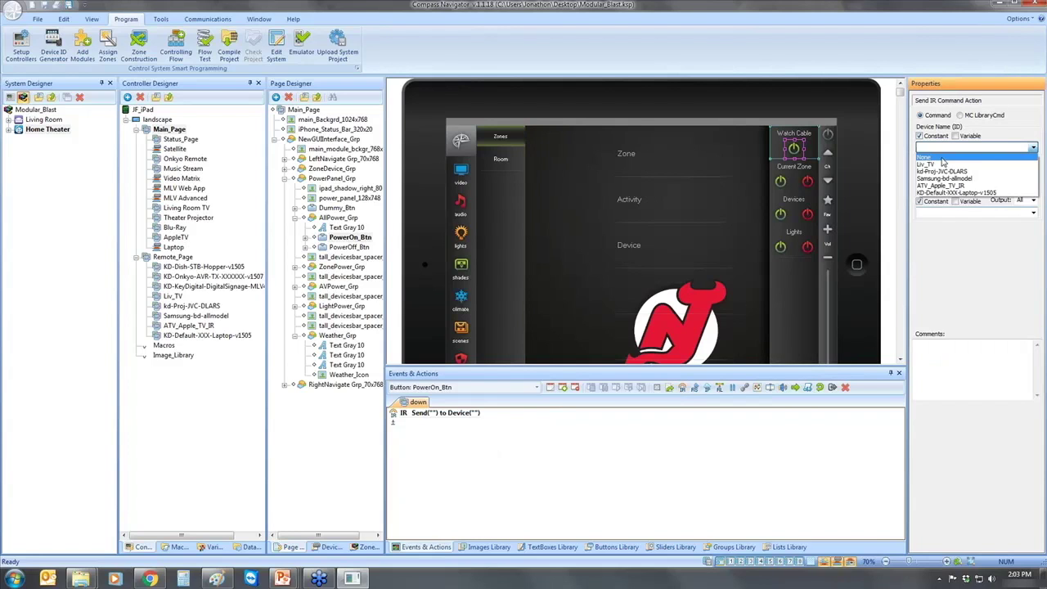
click(942, 165)
click(1003, 212)
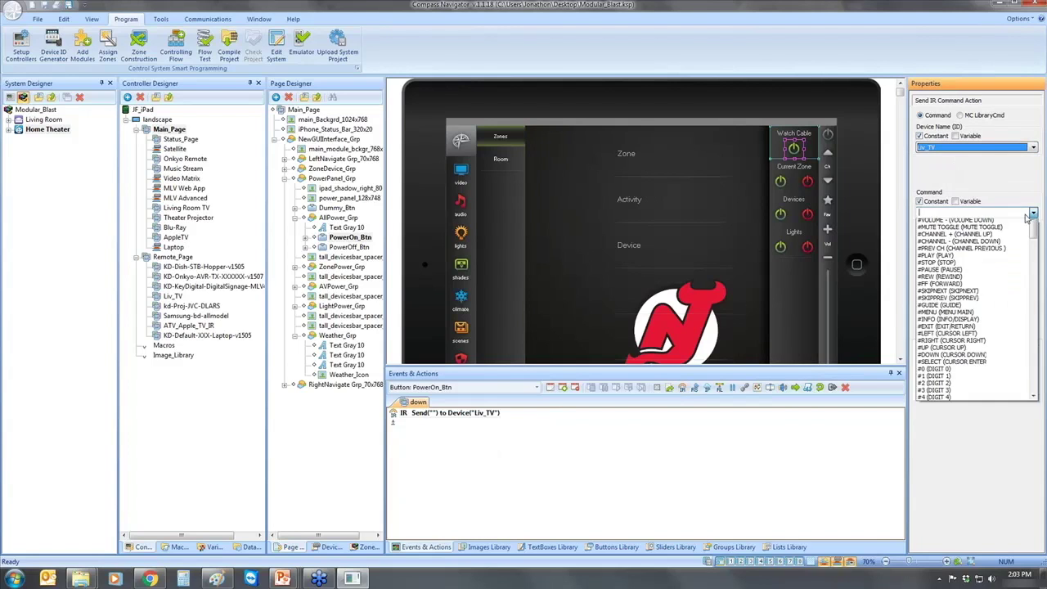
click(993, 224)
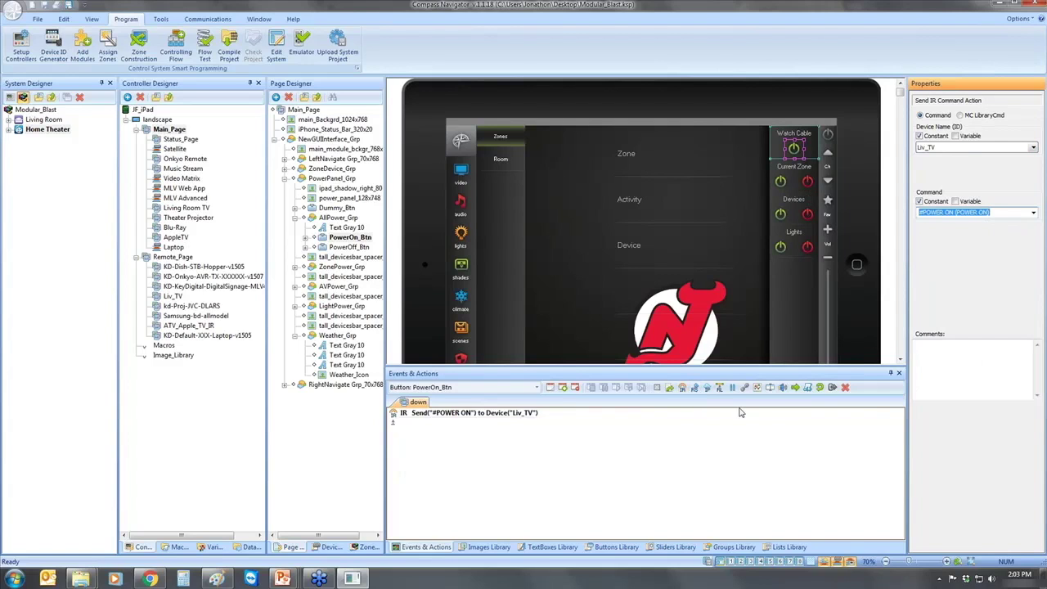
Add a TELNET command to the down event that sends #INPUT 1 for output 1 to KD-KeyDigital-DigitalSignage-MLV4x2-v1505
click(707, 388)
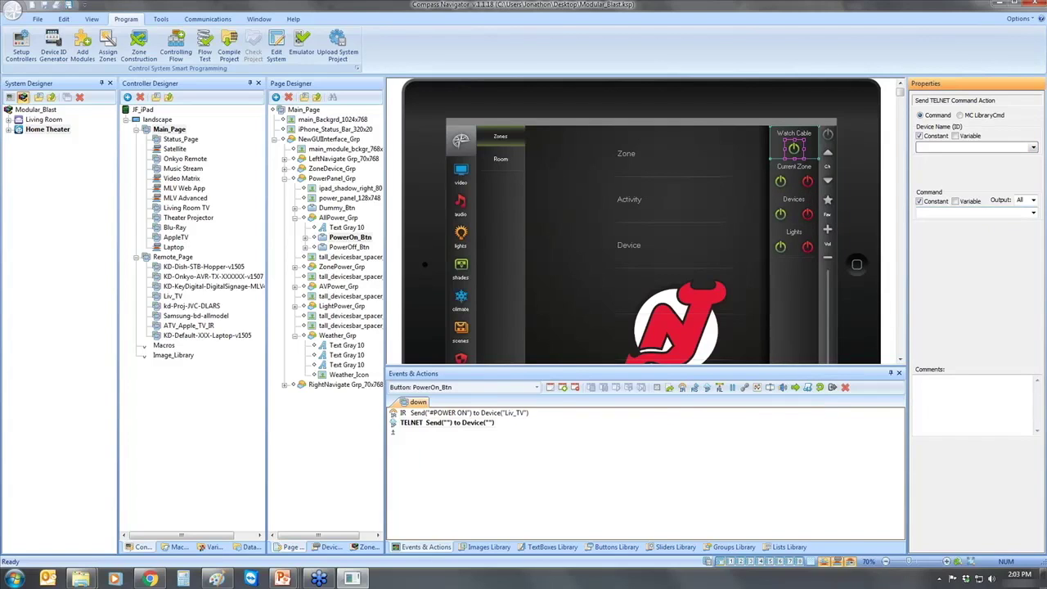
click(931, 150)
click(933, 156)
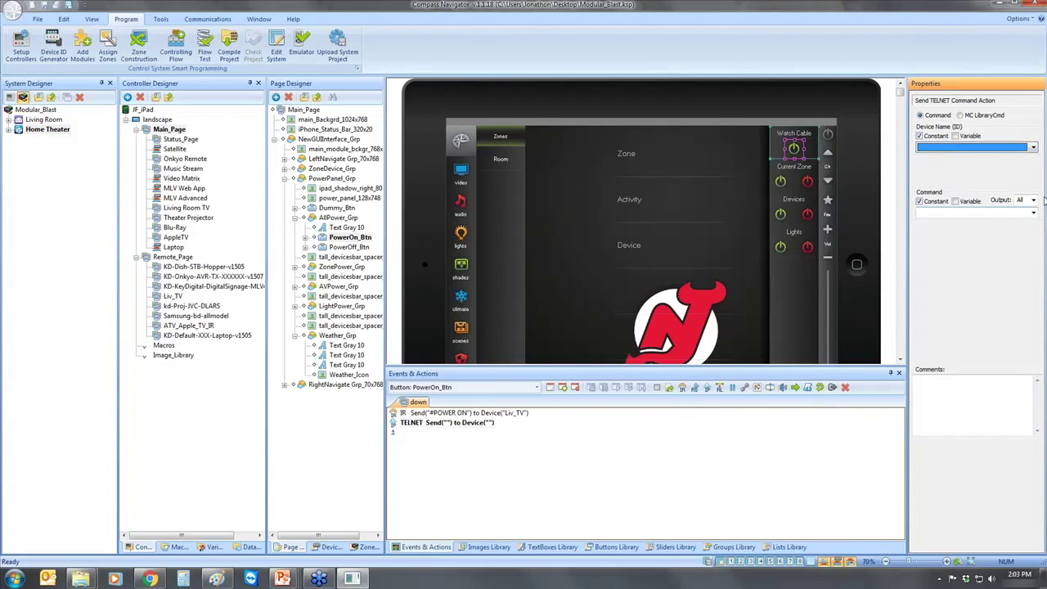
click(1033, 201)
click(1035, 202)
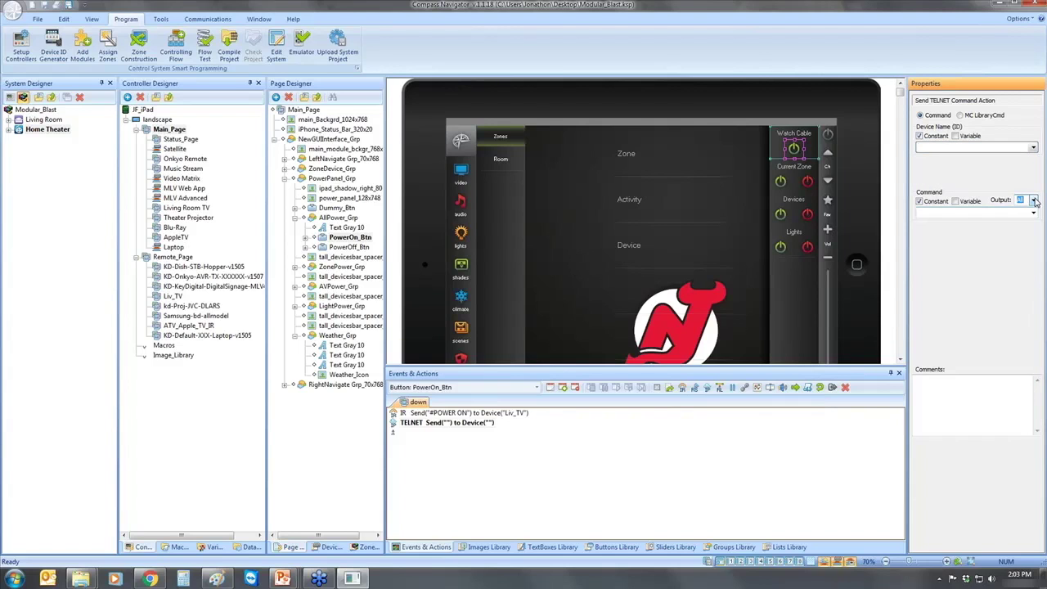
click(1033, 147)
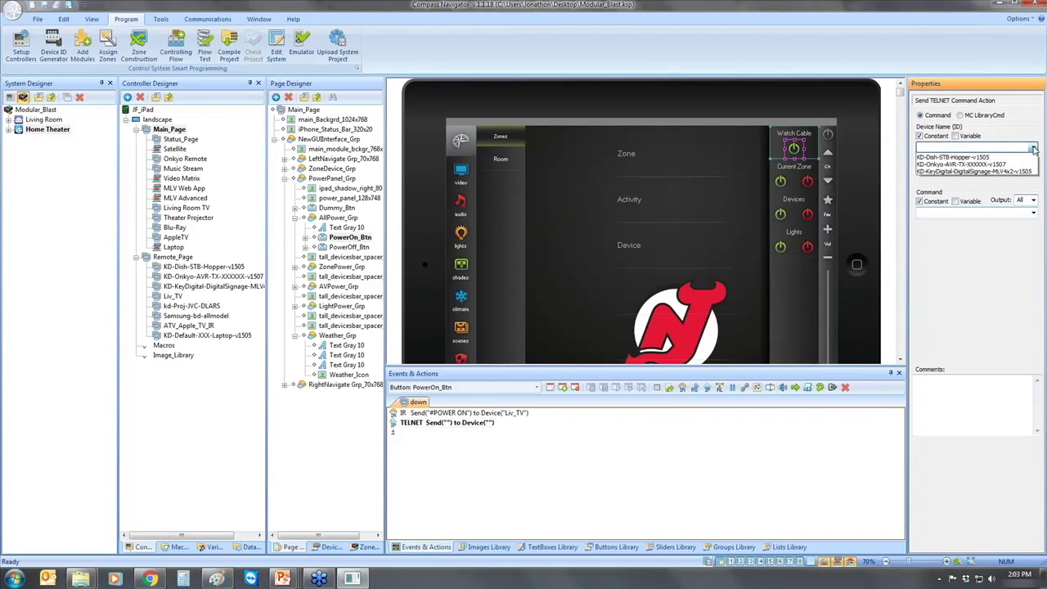
click(1012, 179)
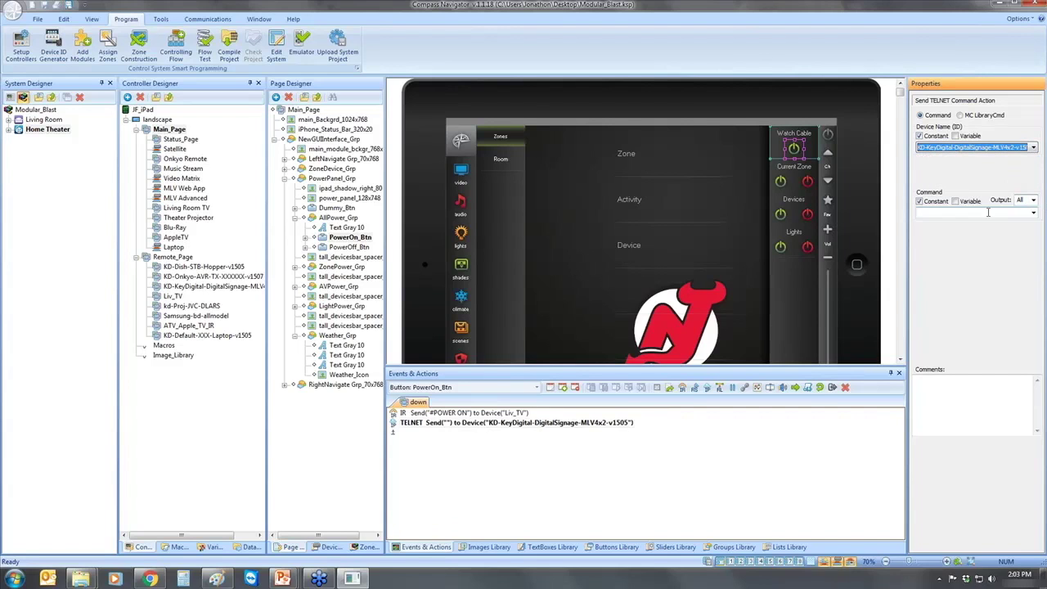
click(1033, 201)
click(1024, 218)
click(1033, 213)
click(982, 223)
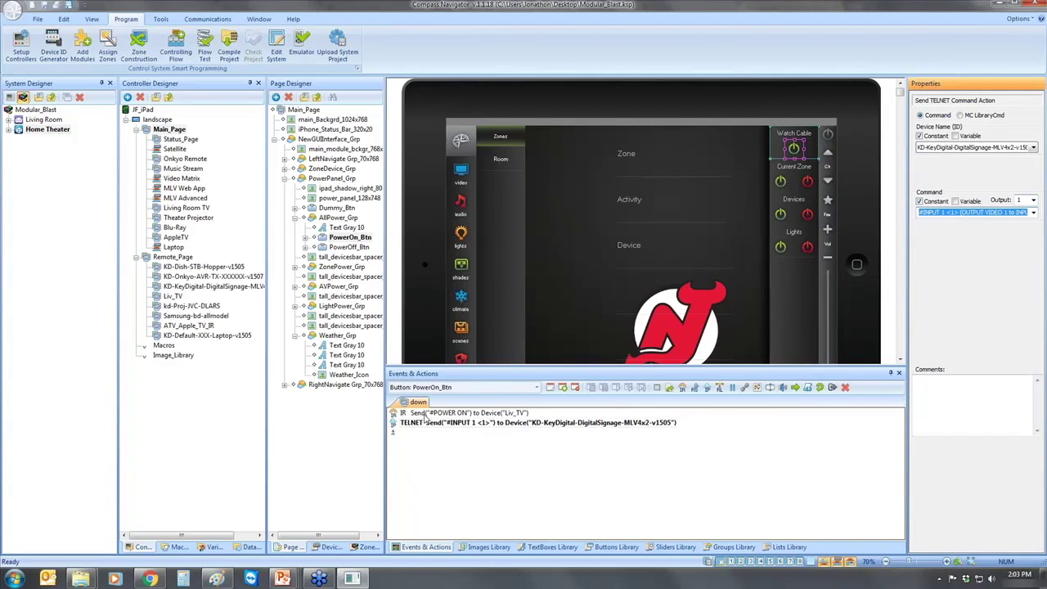
Change the AllPower_Grp heading text to "Watch Satellite"
click(336, 228)
double_click(945, 318)
text(Satellite)
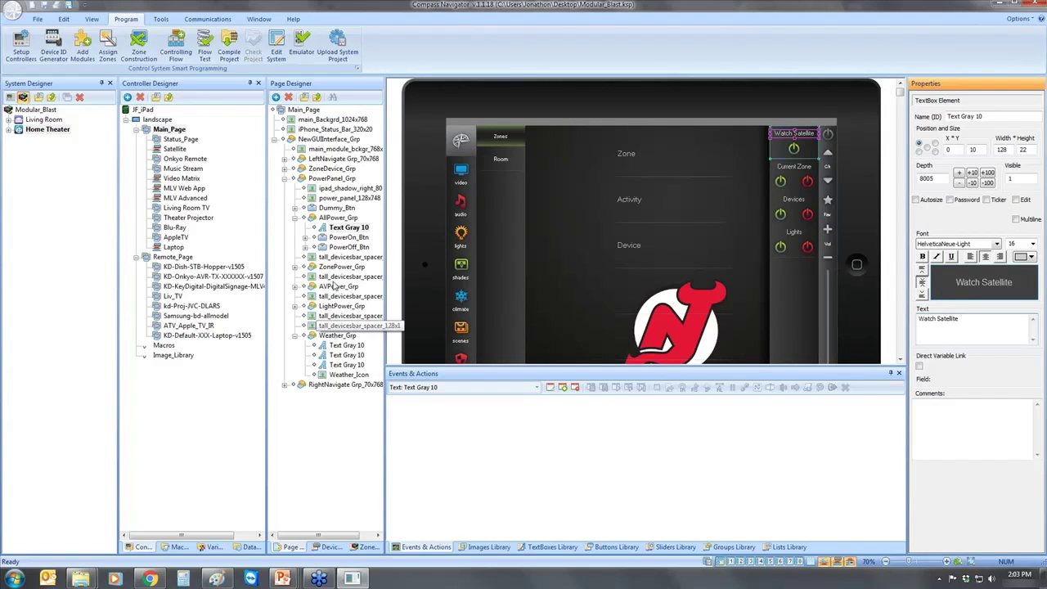
Add an IF condition to PowerOn_Btn's down event that checks the variable S_CurrentZone for equality
click(342, 238)
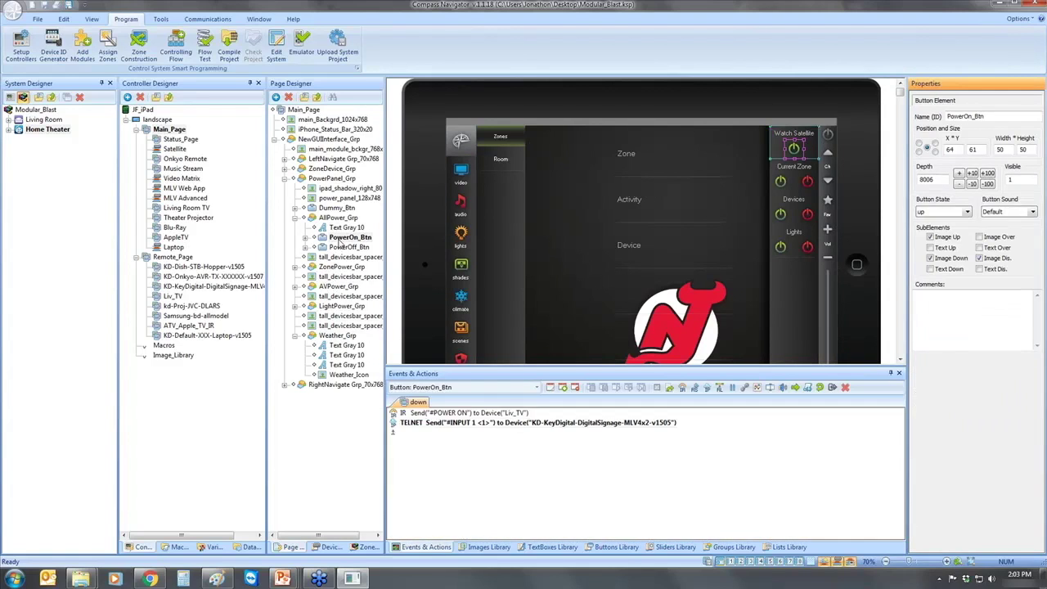
click(450, 423)
click(449, 414)
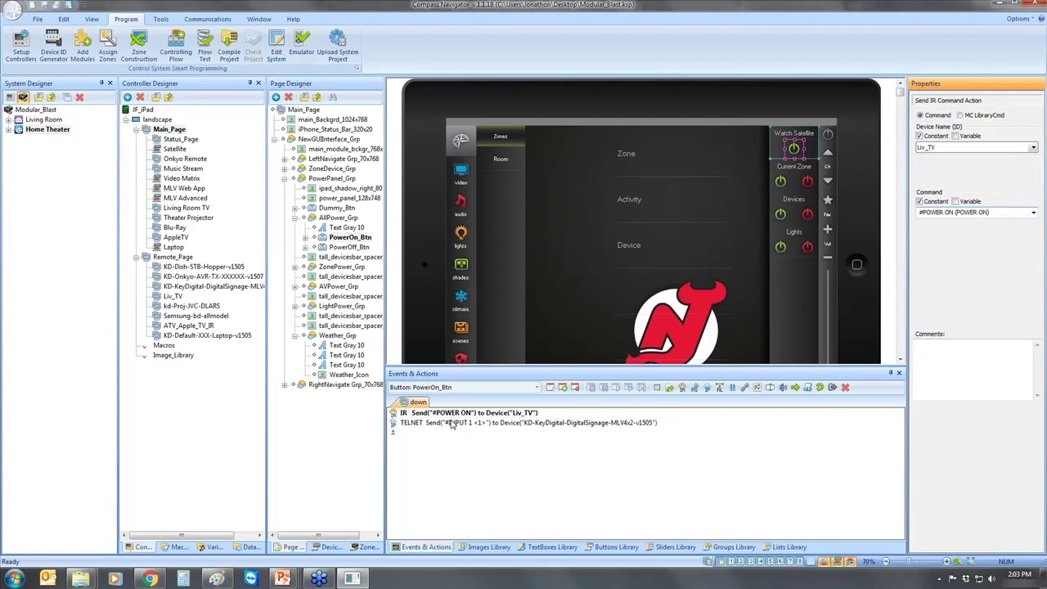
click(796, 391)
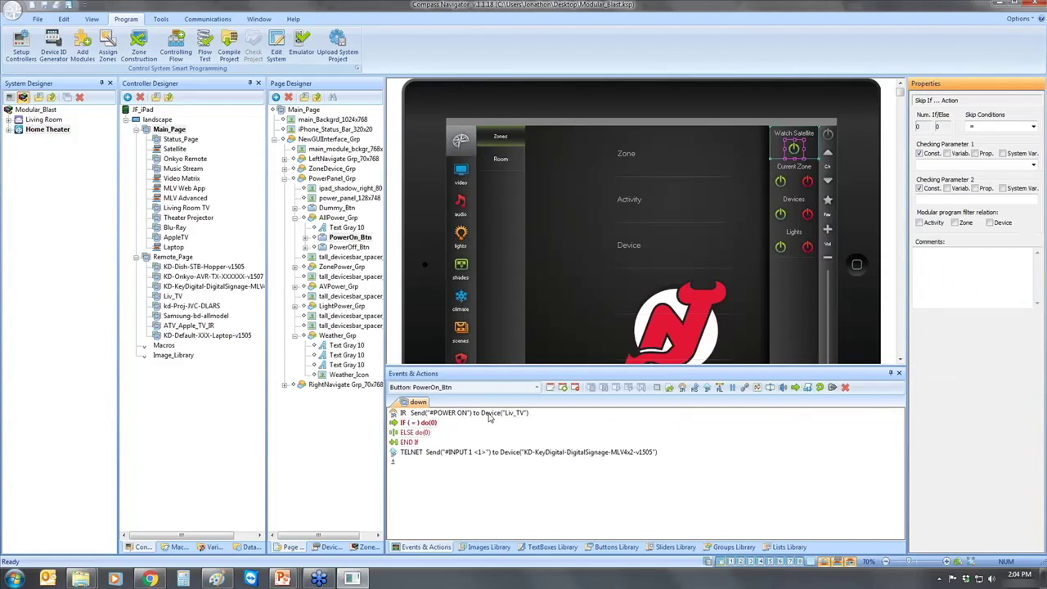
click(947, 154)
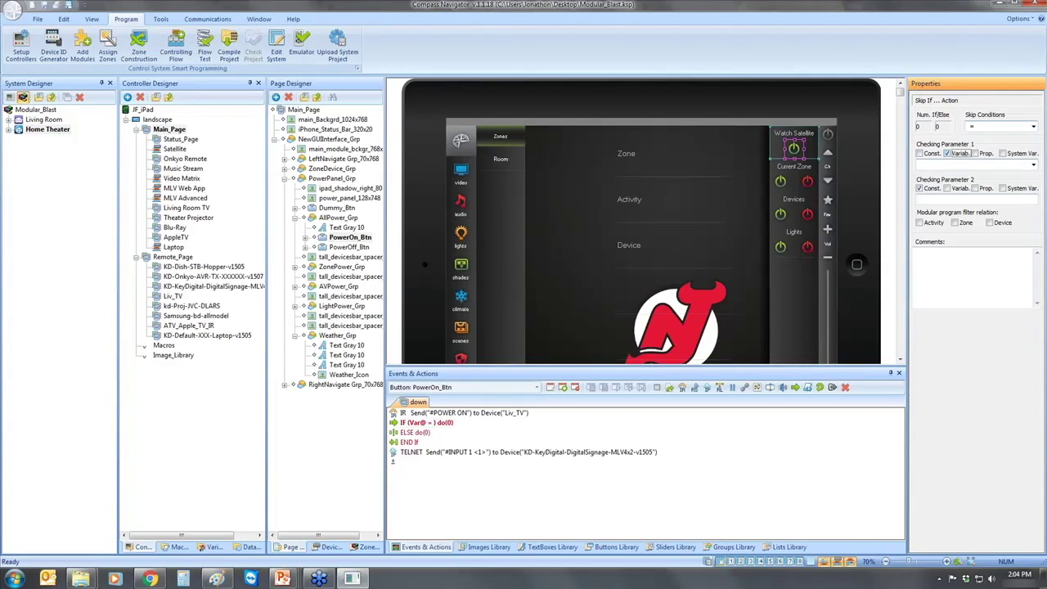
click(1033, 164)
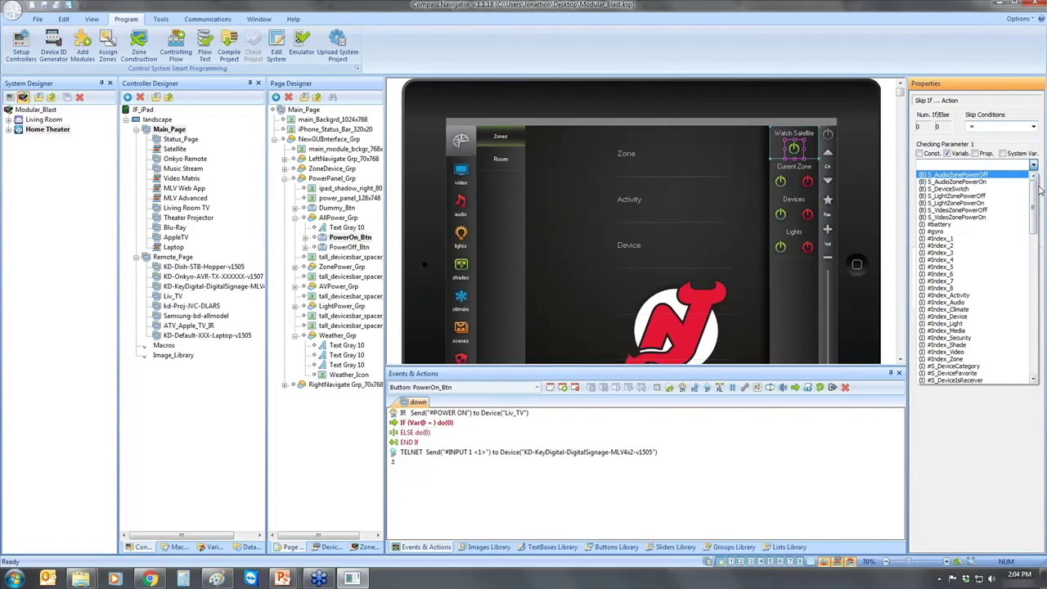
drag(1035, 195, 1033, 253)
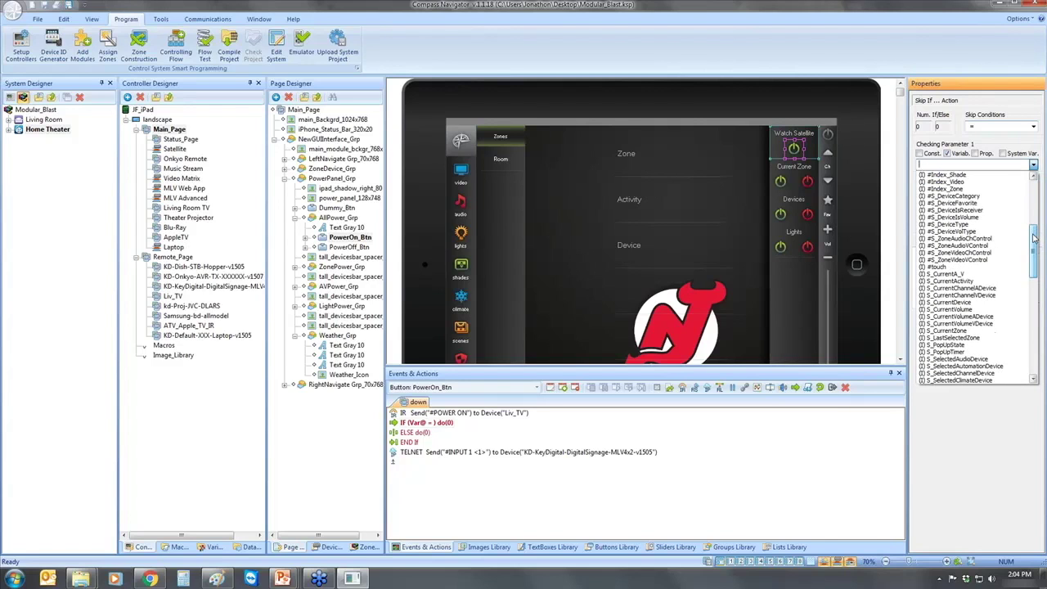
click(976, 331)
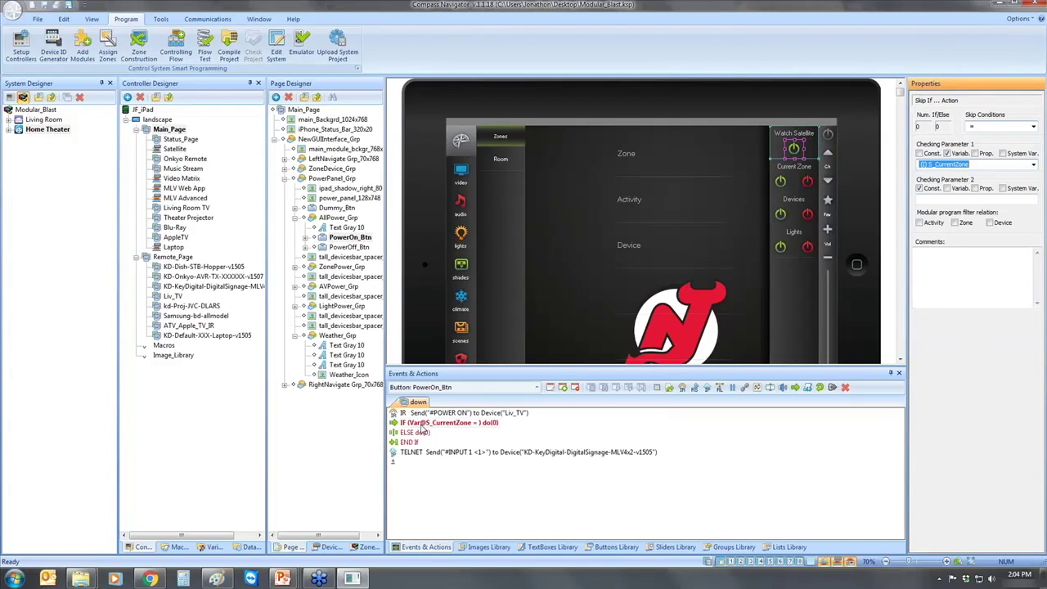
Examine the zone condition in the changeValue event of the system variable S_DeviceSwitch
click(215, 547)
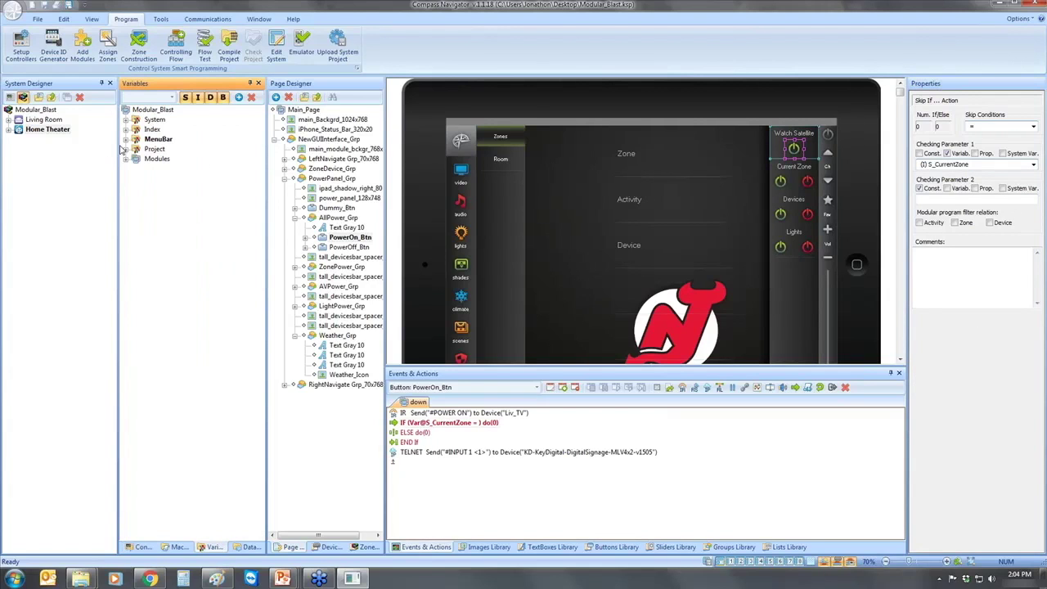
click(263, 515)
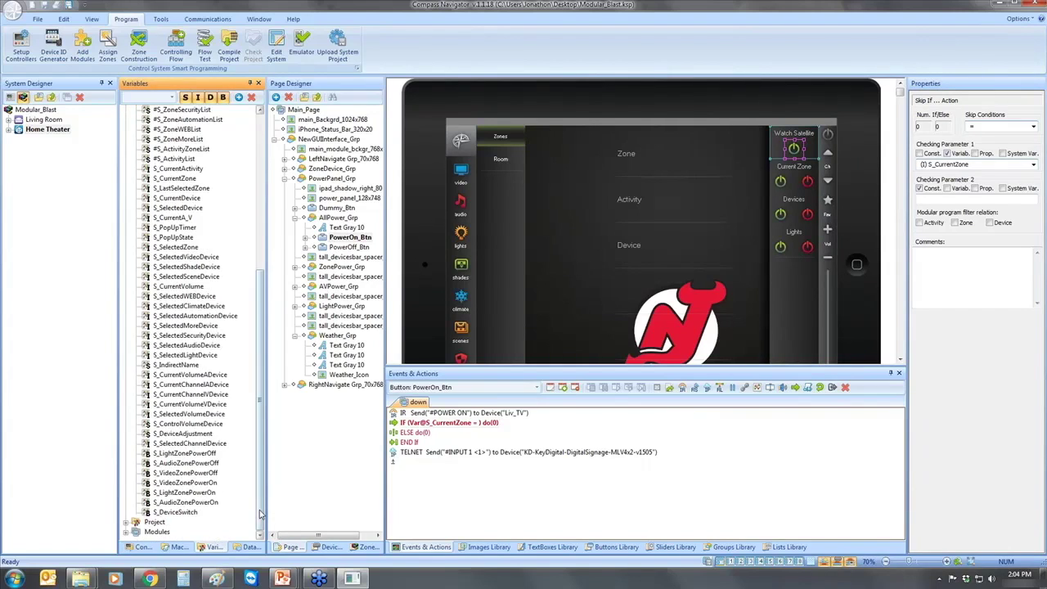
click(196, 513)
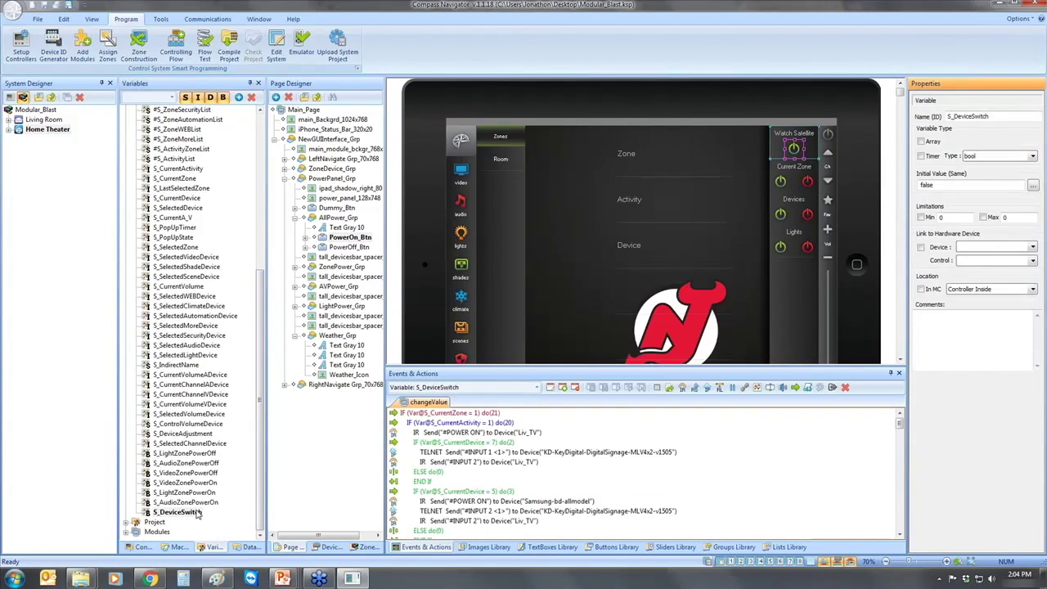
click(450, 414)
Set PowerOn_Btn's IF condition to compare S_CurrentZone with 1 and move the Liv_TV and Key Digital commands inside it
click(335, 238)
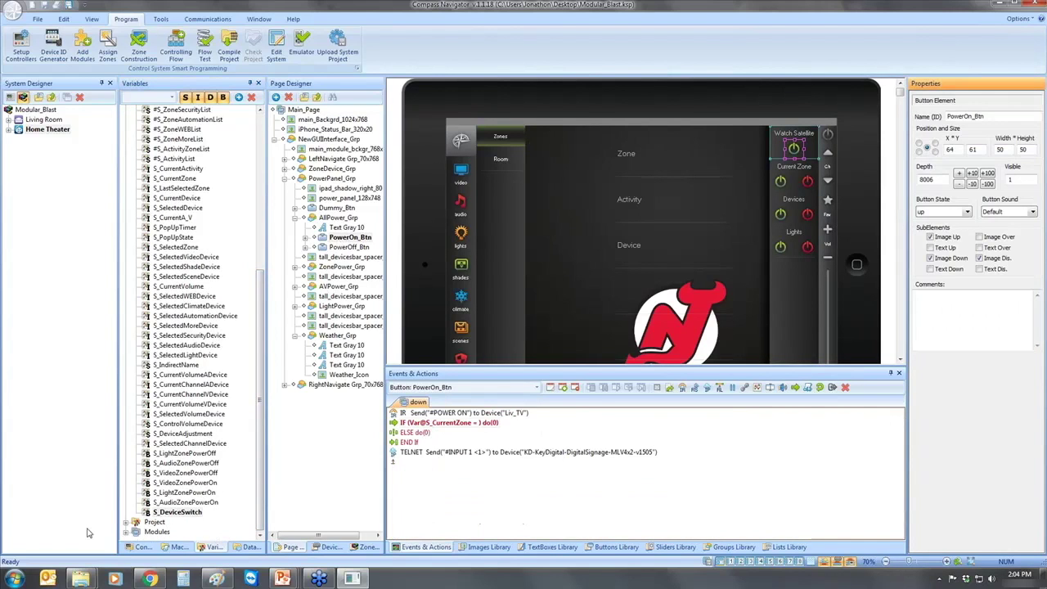
click(127, 544)
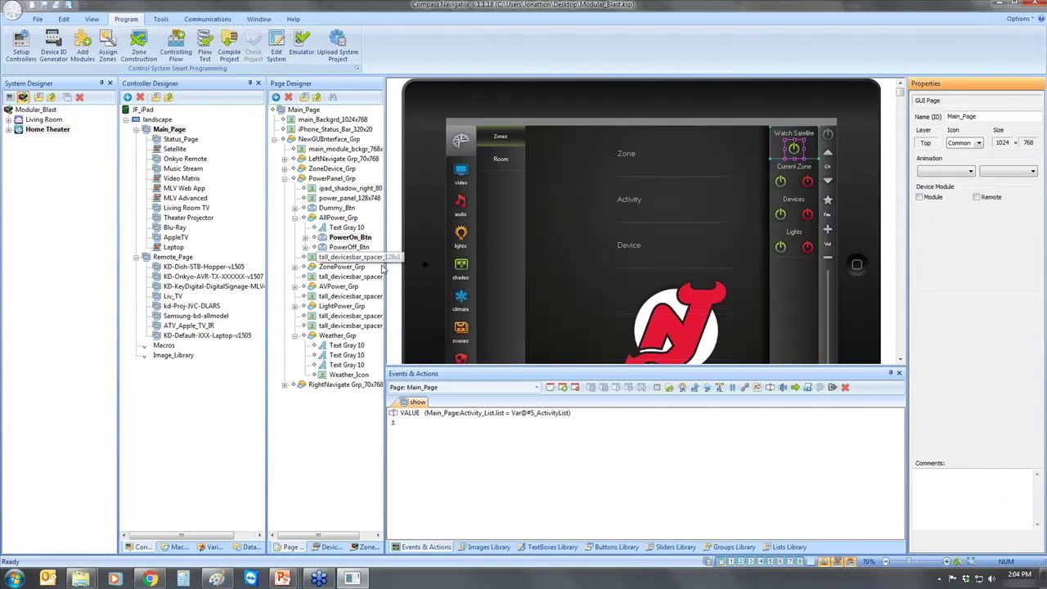
click(455, 423)
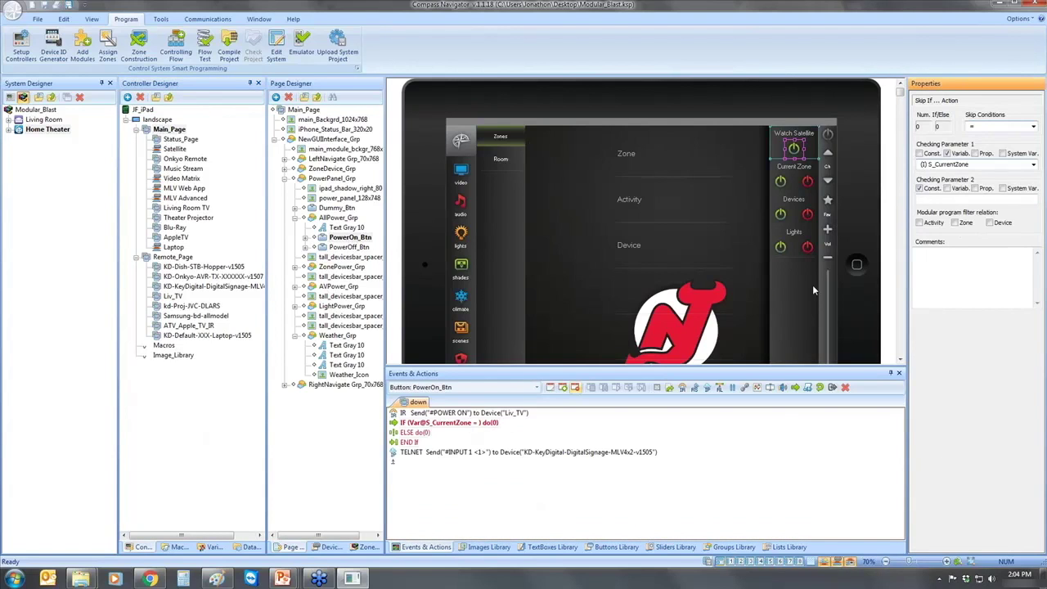
mouse_move(477, 413)
mouse_down()
mouse_move(470, 448)
mouse_move(468, 435)
mouse_up()
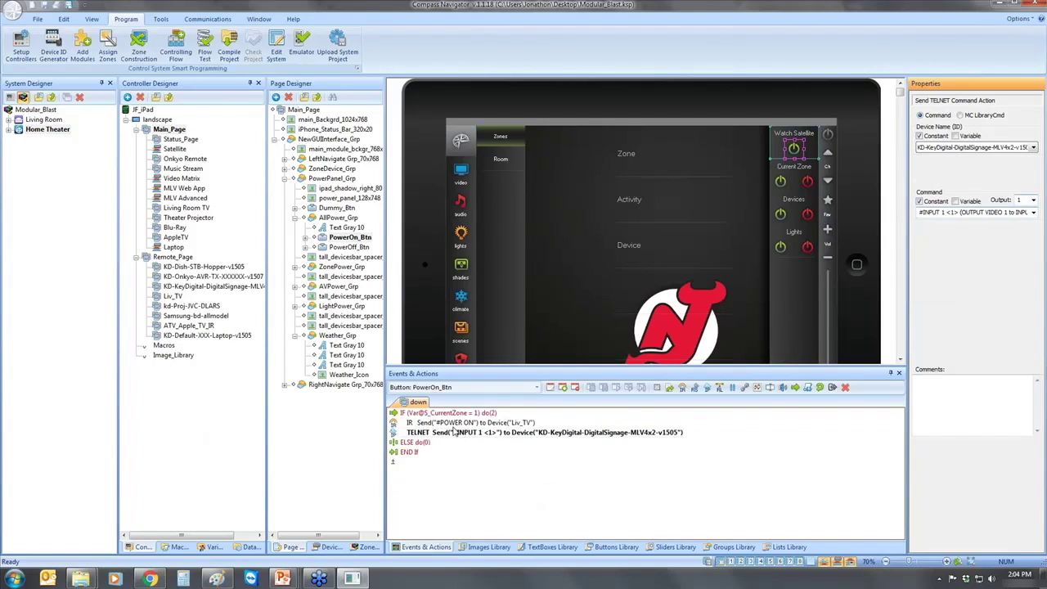
Duplicate the zone 1 IF block with its commands and set the copy's S_CurrentZone comparison value to 2
click(448, 416)
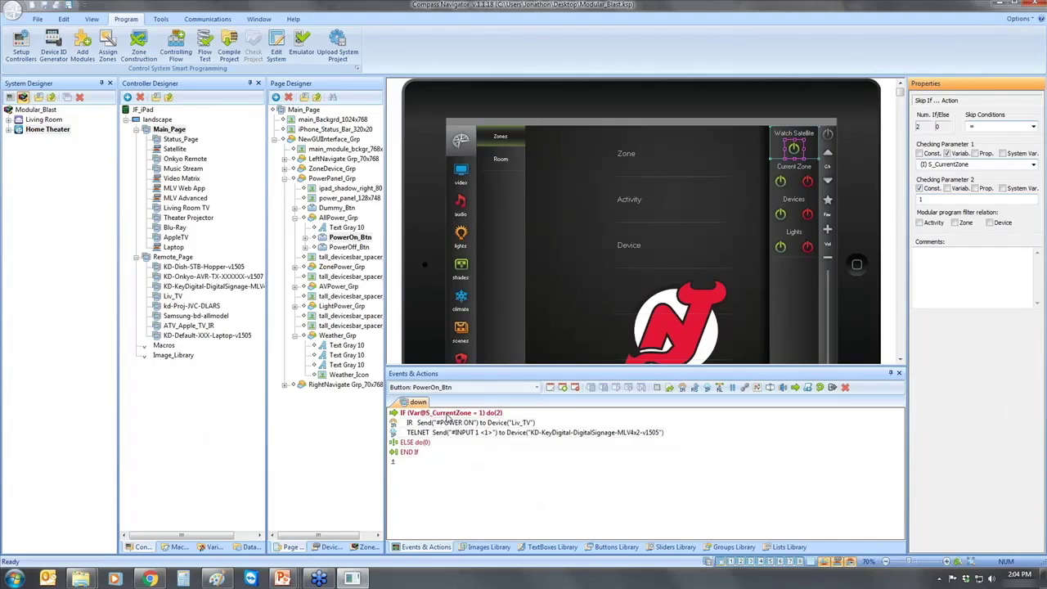
key(ctrl+c)
key(ctrl+v)
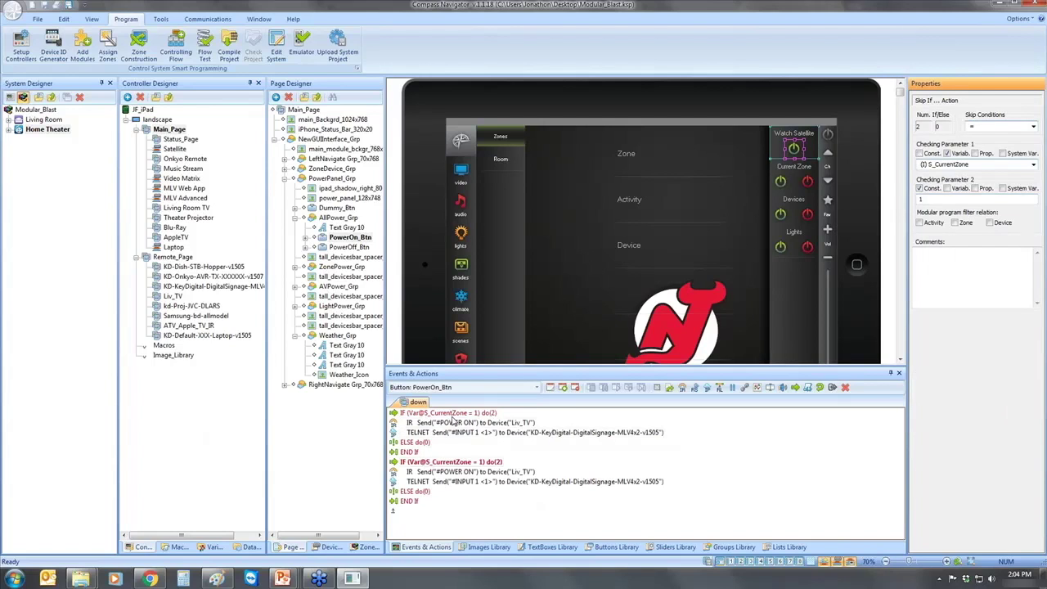
click(922, 200)
text(2)
click(459, 468)
click(456, 463)
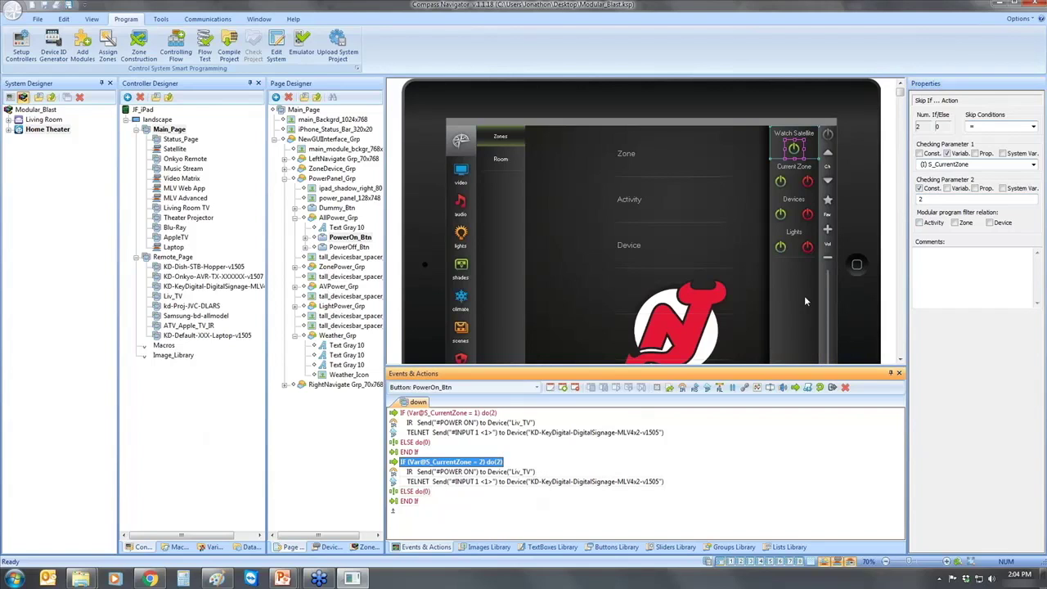
Change the device of the zone 2 block's IR power-on command to kd-Proj-JVC-DLARS
click(501, 473)
click(1033, 147)
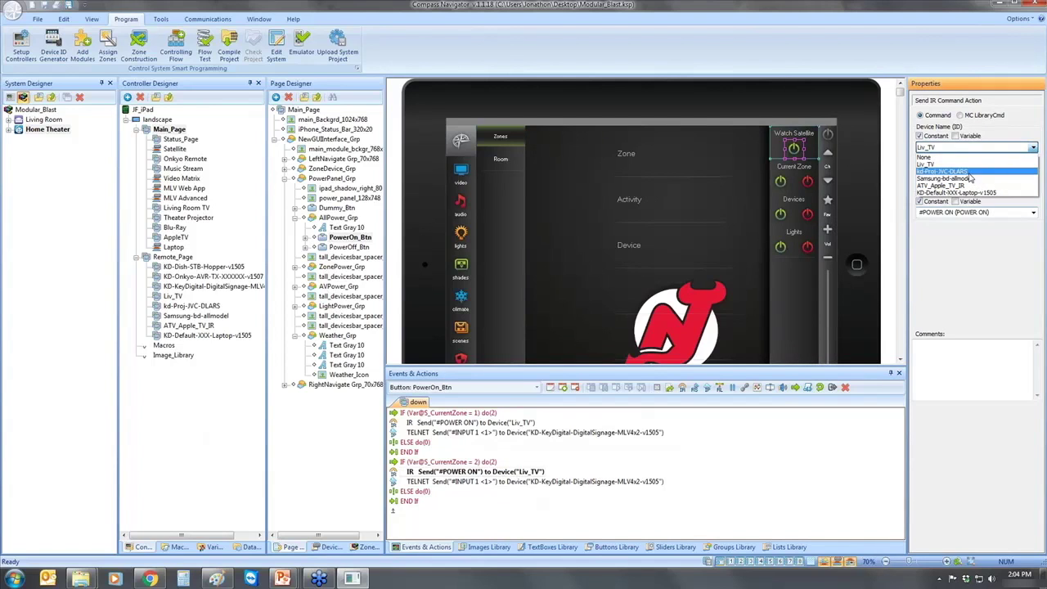
click(970, 172)
Set the zone 2 block's Key Digital TELNET command to output 2 with #INPUT 1 <2>
click(528, 483)
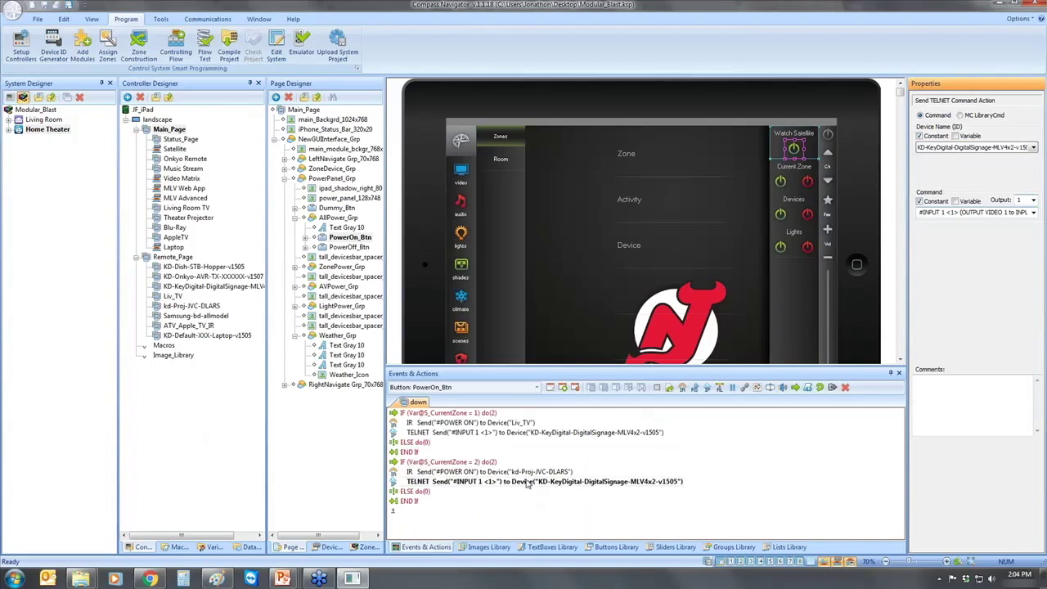
click(1033, 200)
click(1027, 221)
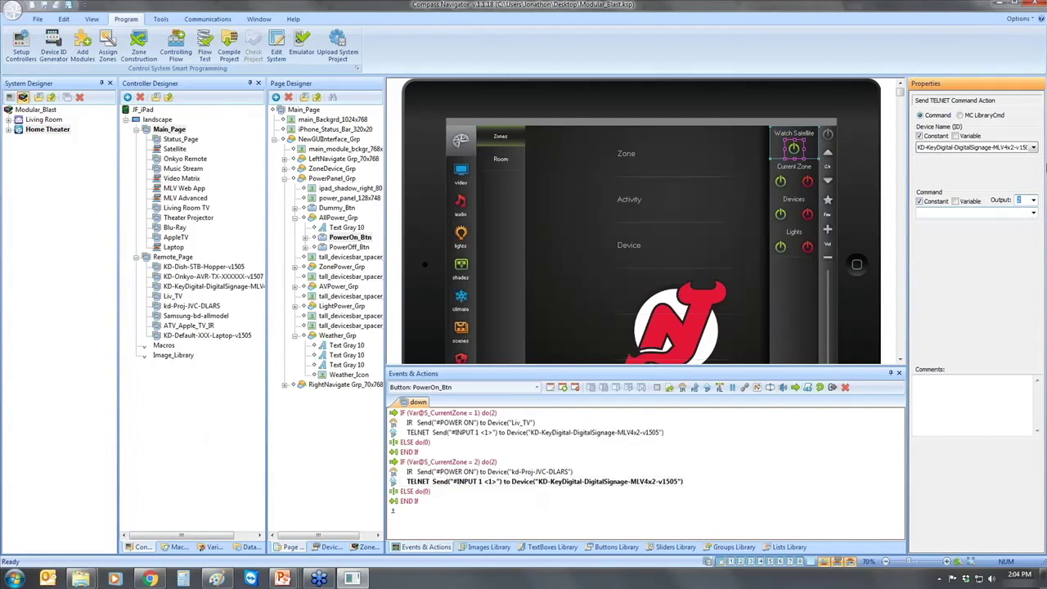
click(1033, 212)
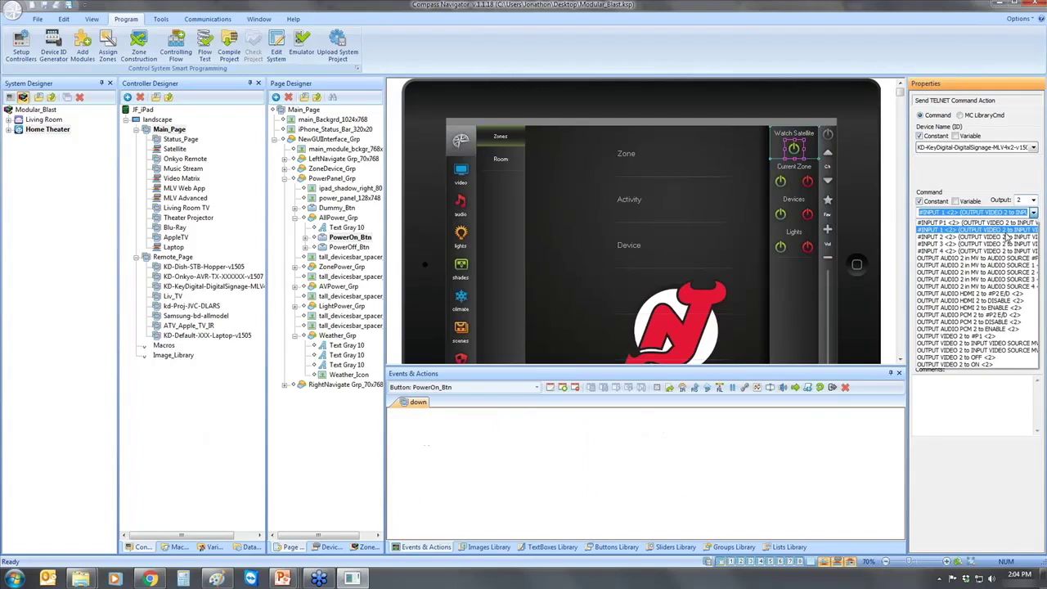
click(1007, 231)
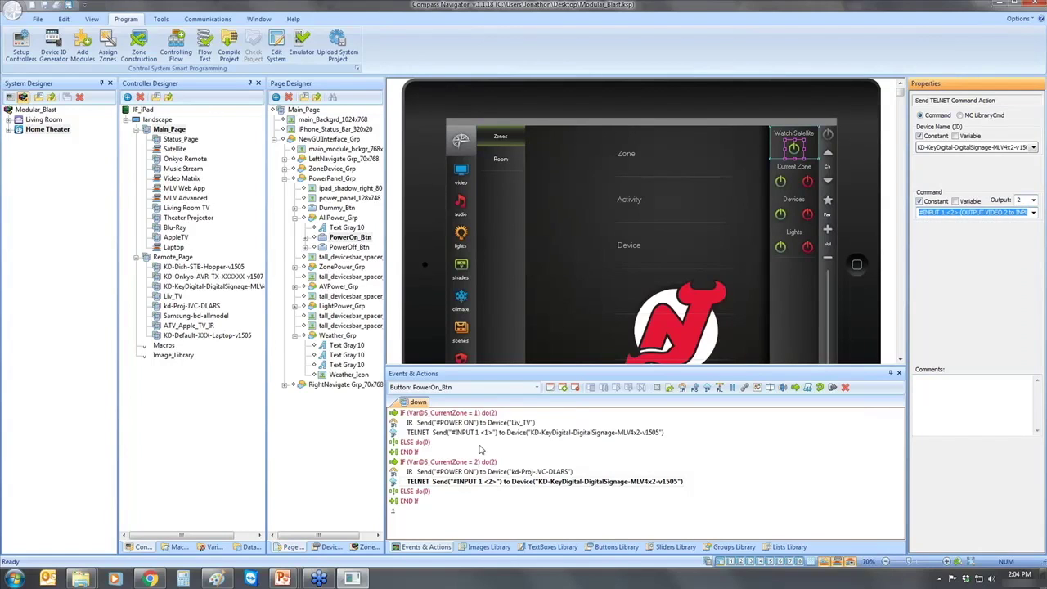
Add a TELNET command to the zone 2 block that sends #POWER ON to KD-Onkyo-AVR-TX-XXXXXX-v1507
click(705, 387)
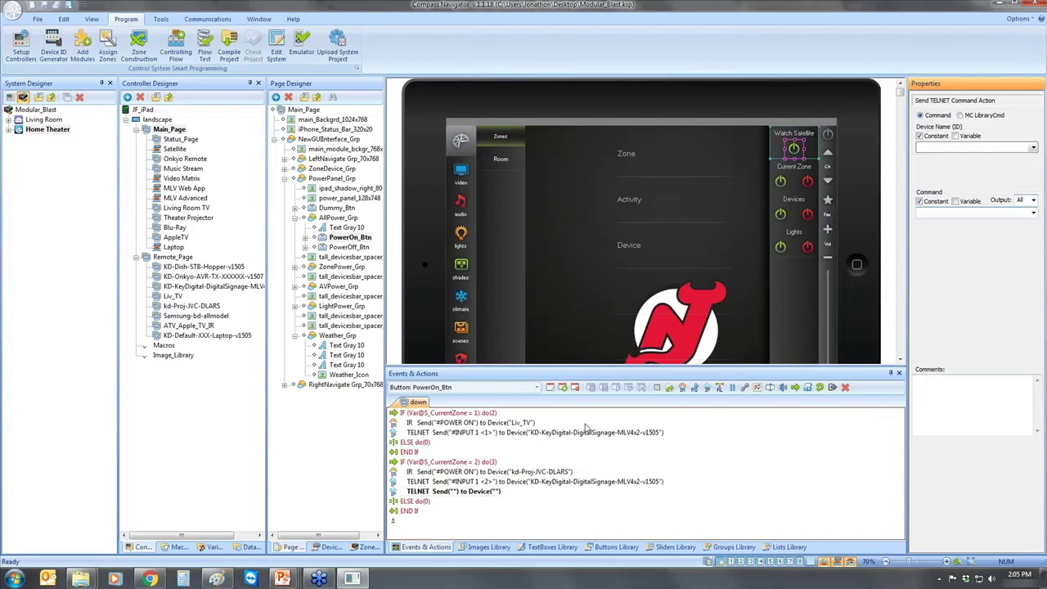
click(1015, 149)
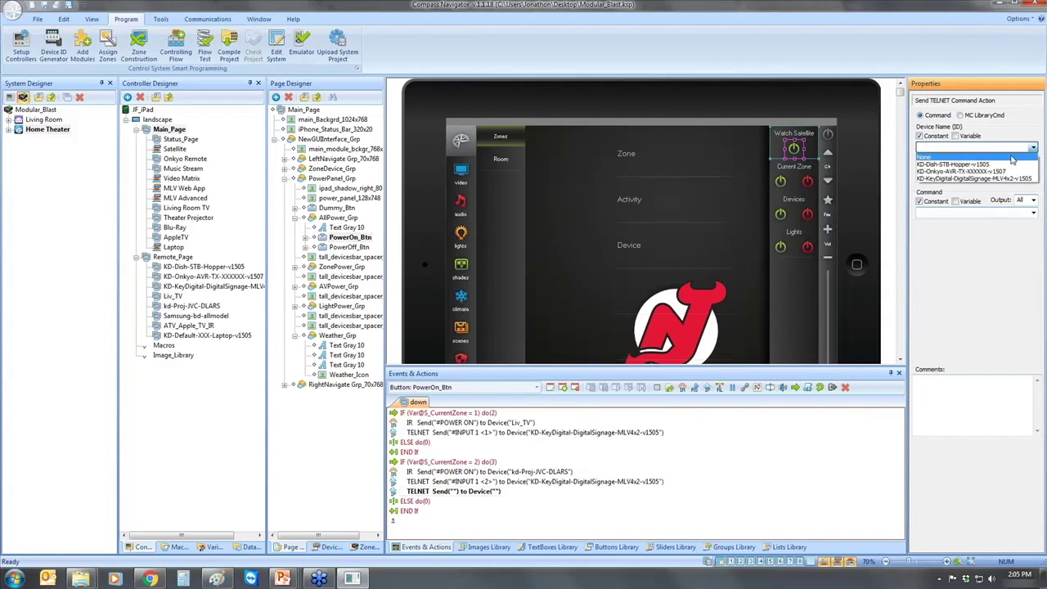
click(1012, 174)
click(1033, 212)
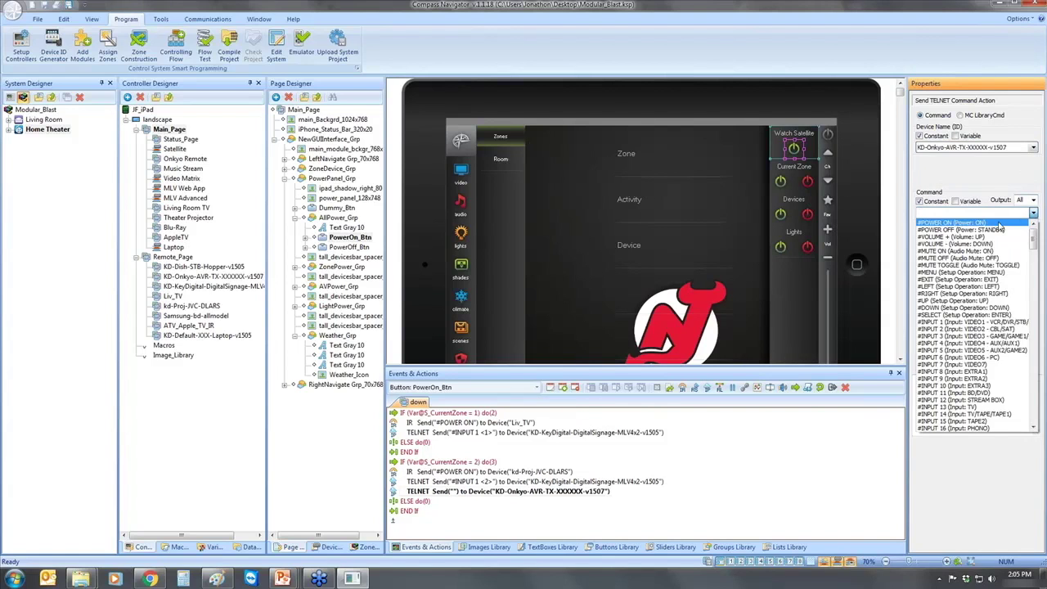
click(974, 221)
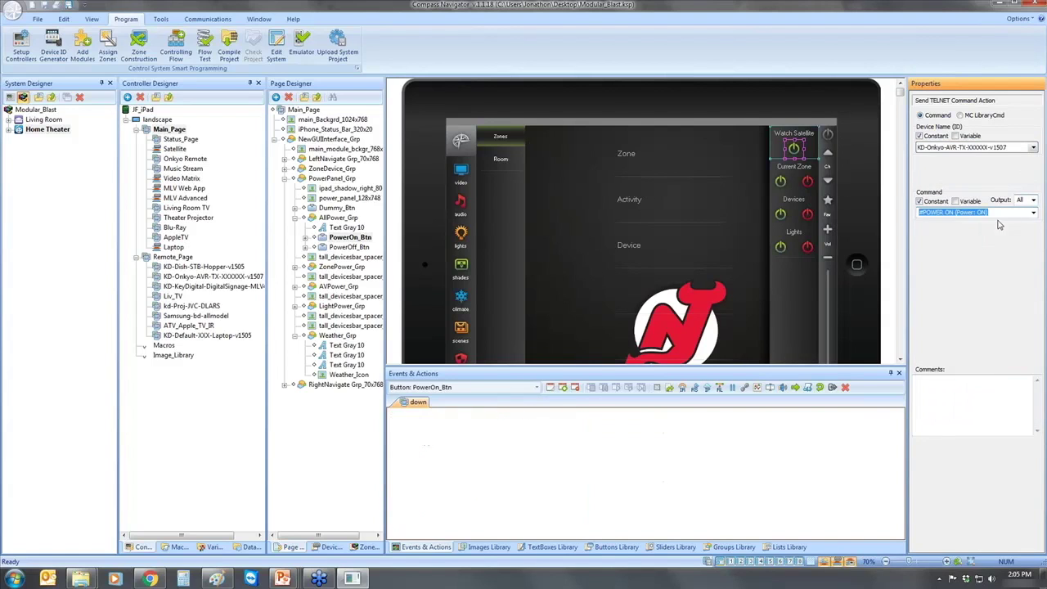
Add a delay of 1 second after the Onkyo power-on command
click(734, 389)
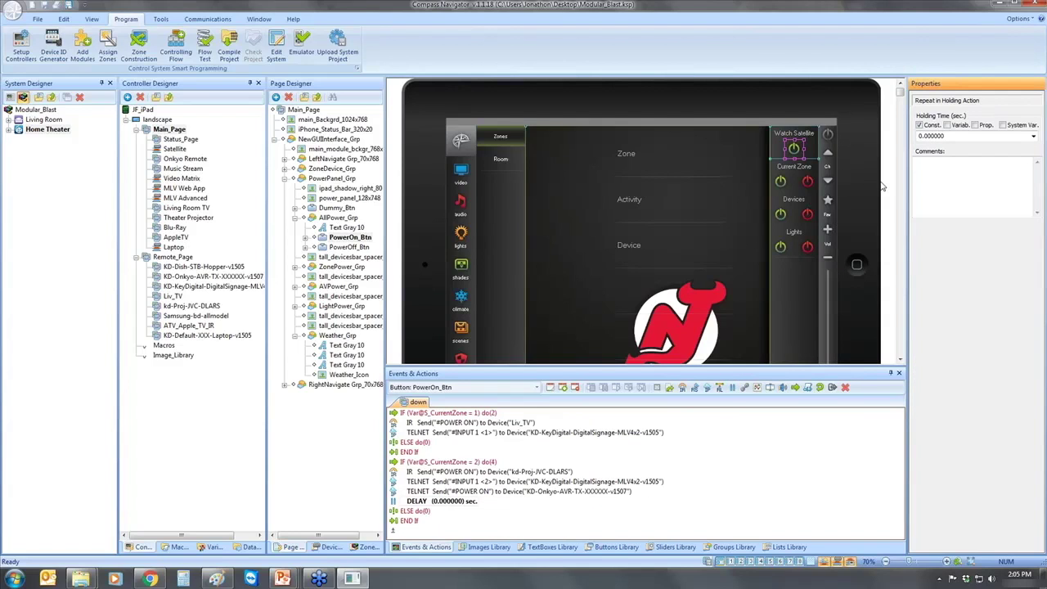
double_click(921, 136)
click(921, 136)
key(BackSpace)
text(1)
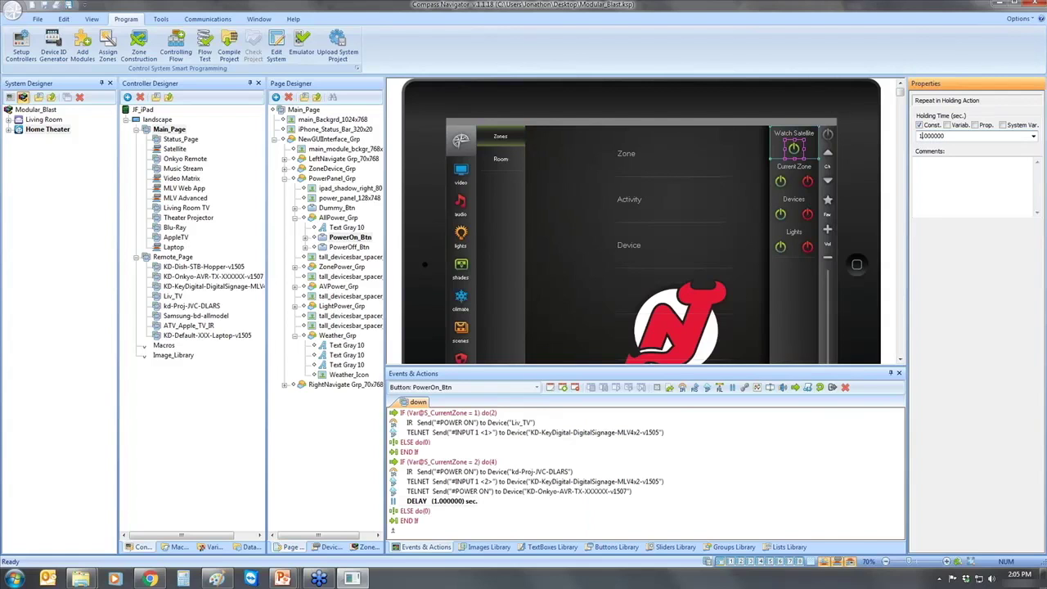
Duplicate the Onkyo TELNET command, place the copy after the delay and set it to #INPUT 2 (VIDEO2 - CBL/SAT)
right_click(554, 491)
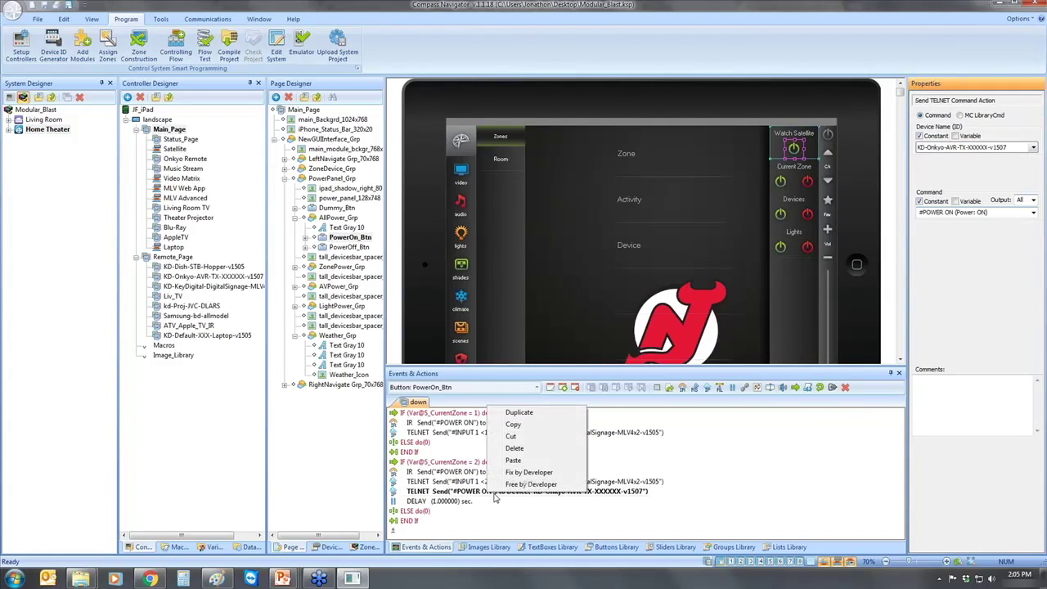
click(577, 411)
drag(485, 504, 490, 515)
click(1034, 213)
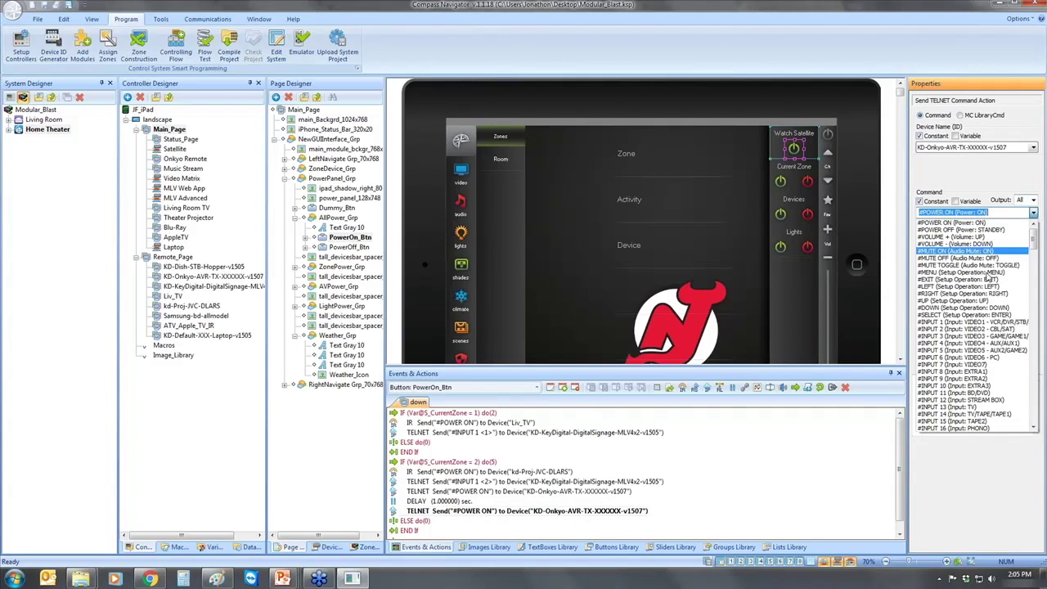
click(997, 329)
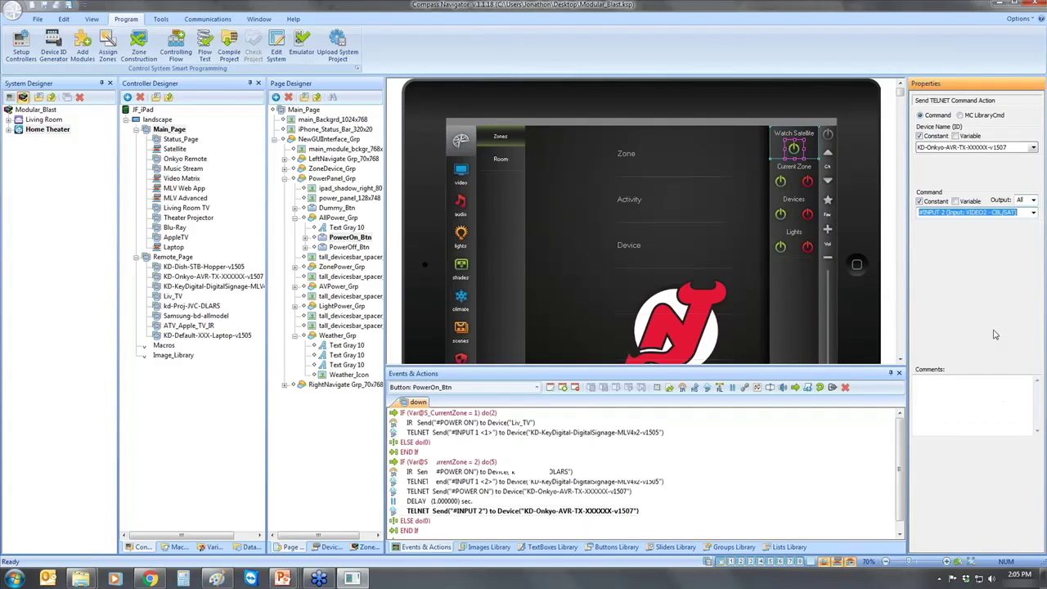
Check the Home Theater zone's video routing in the system tree to see which Onkyo input feeds the Key Digital switcher
click(10, 131)
drag(117, 348, 182, 348)
click(123, 200)
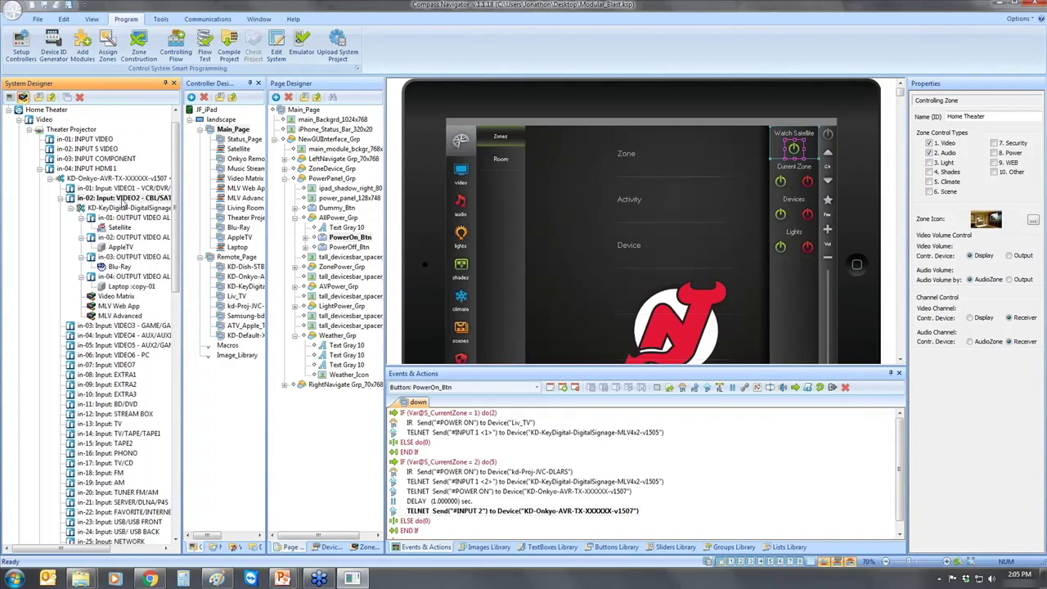
click(122, 208)
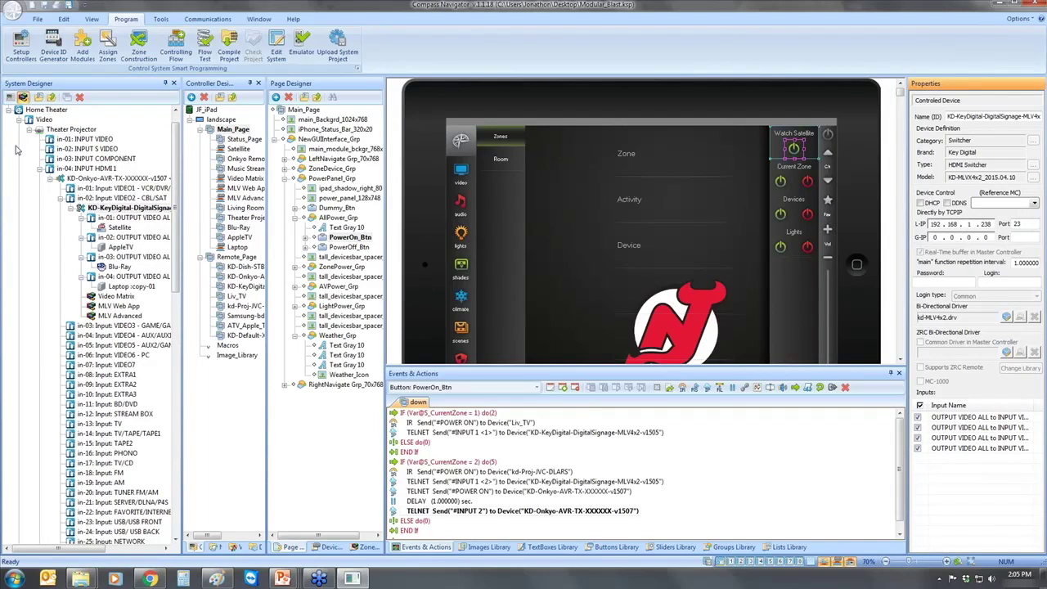
click(9, 111)
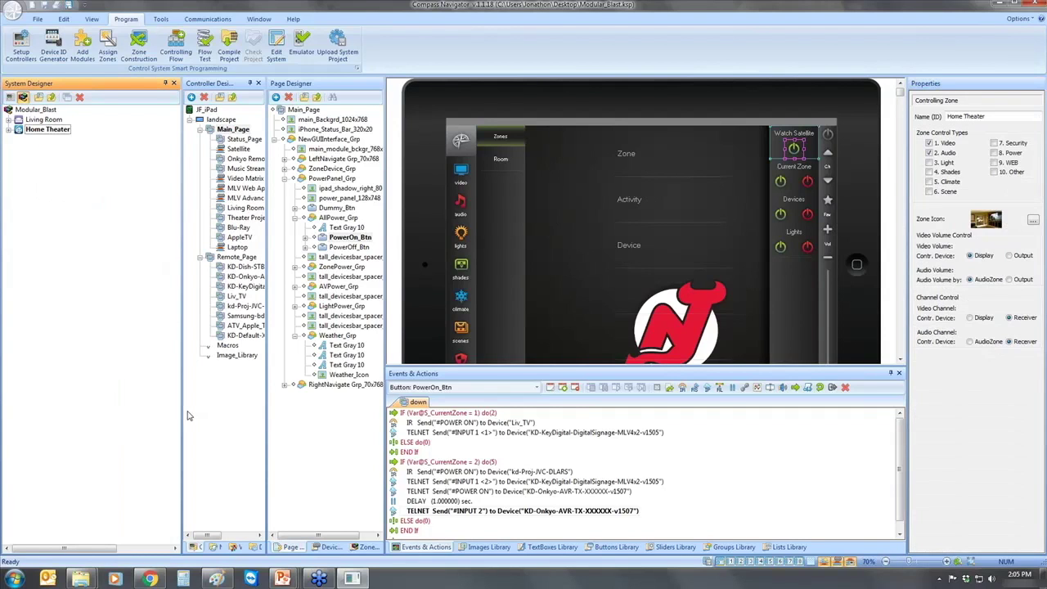
drag(181, 417, 106, 418)
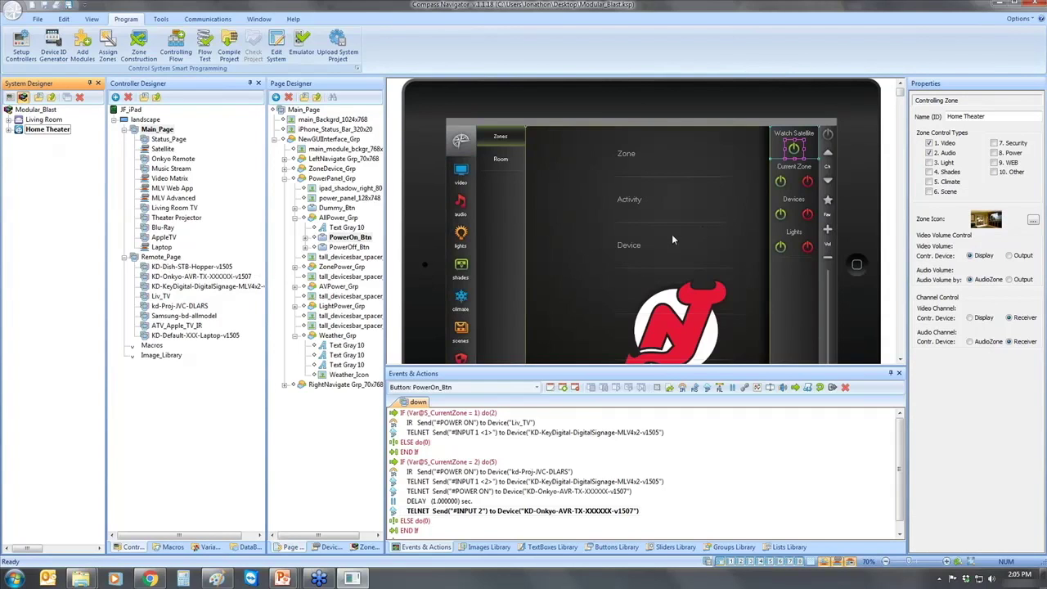
Hide ZonePower_Grp, AVPower_Grp and LightPower_Grp in the power panel by setting each group's Visible value to 0
click(294, 217)
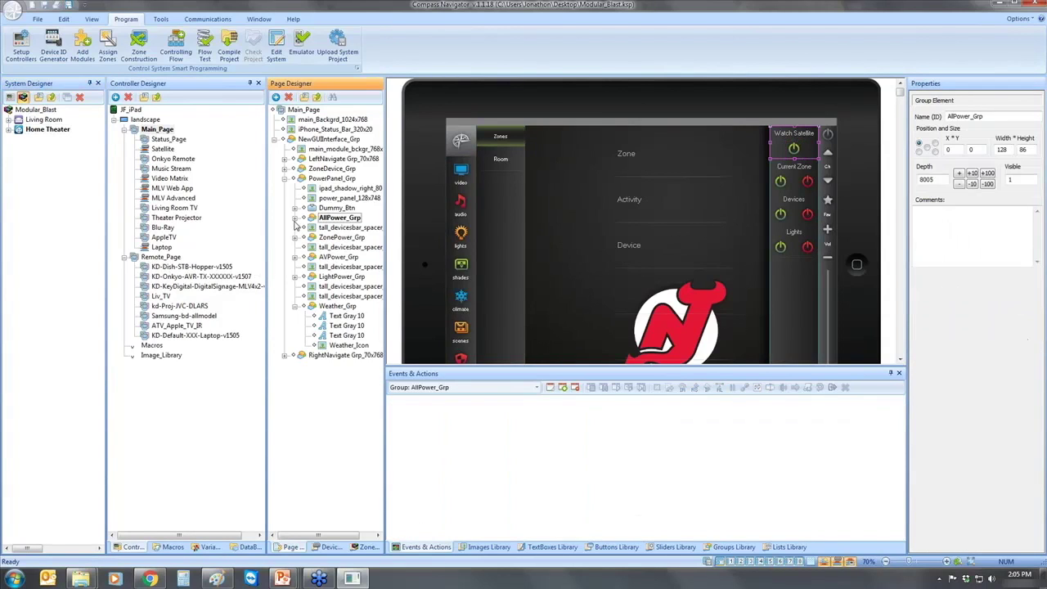
click(339, 237)
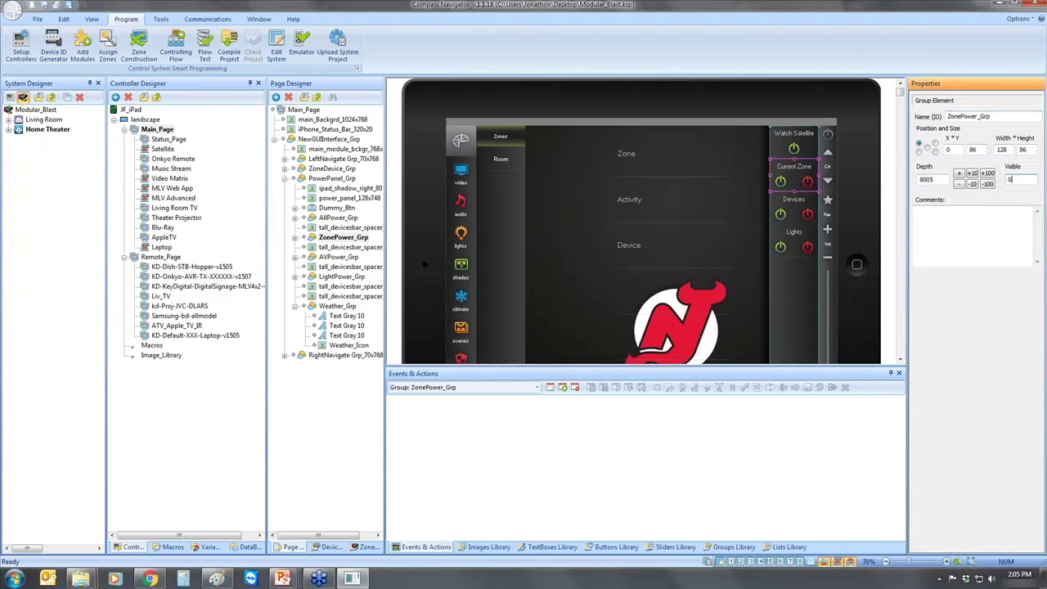
click(340, 257)
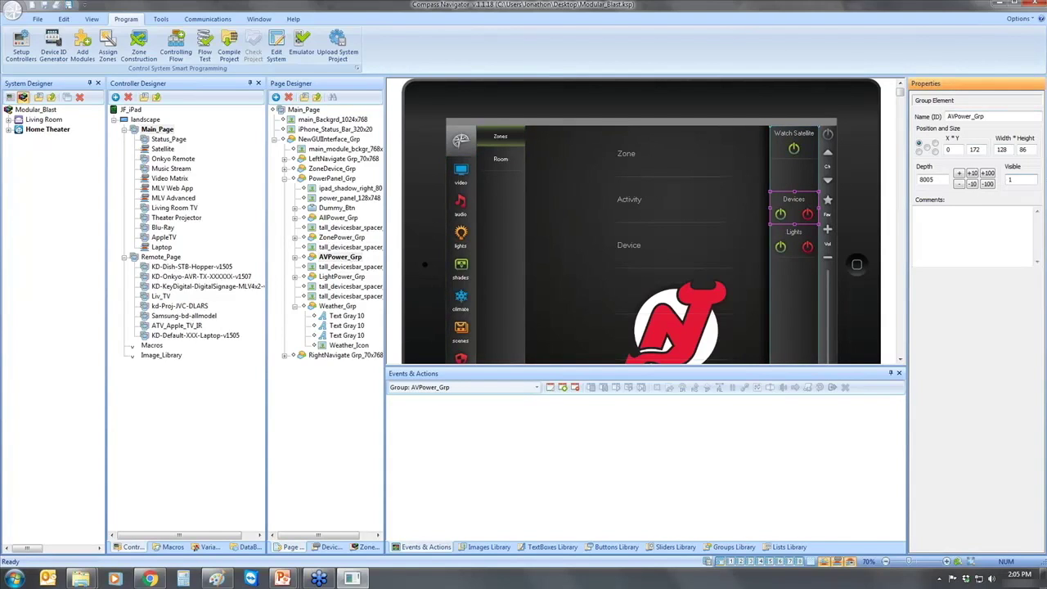
text(0)
key(Return)
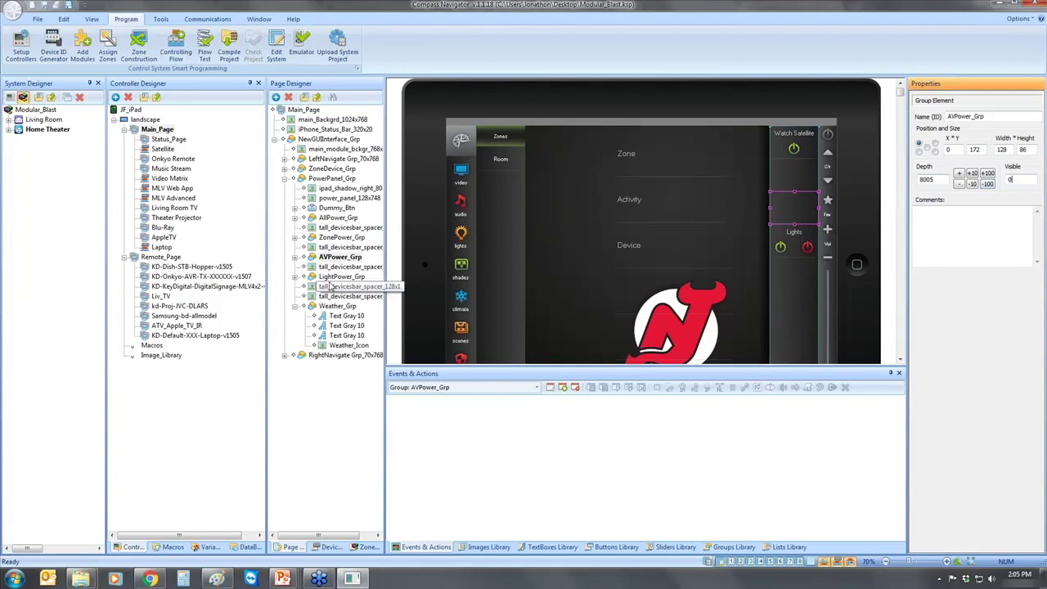
click(337, 278)
text(0)
key(Return)
Collapse Weather_Grp and hide the whole PowerPanel_Grp by setting its Visible value to 0
click(299, 308)
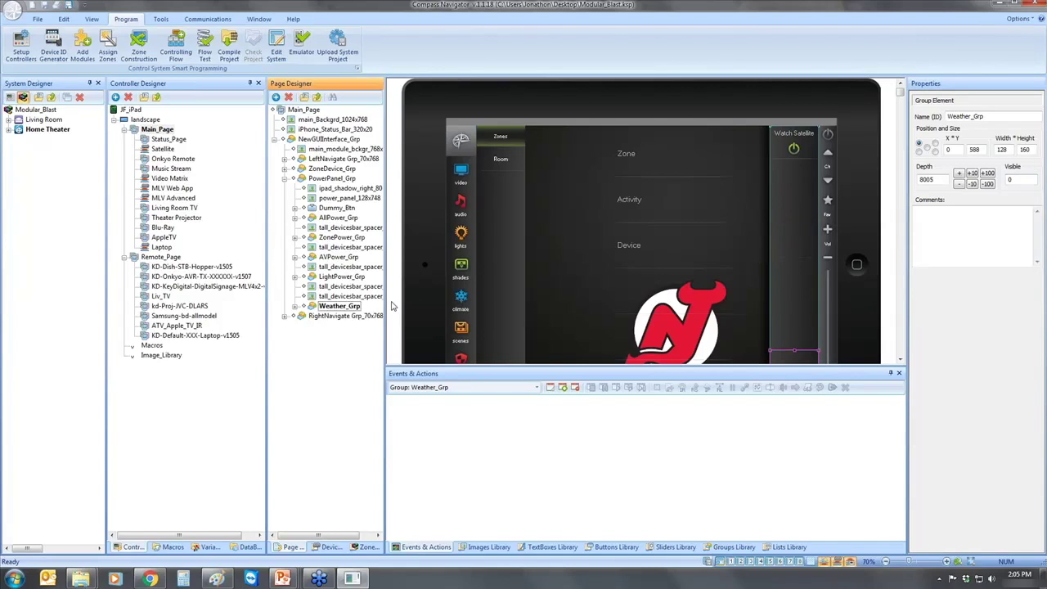
click(331, 178)
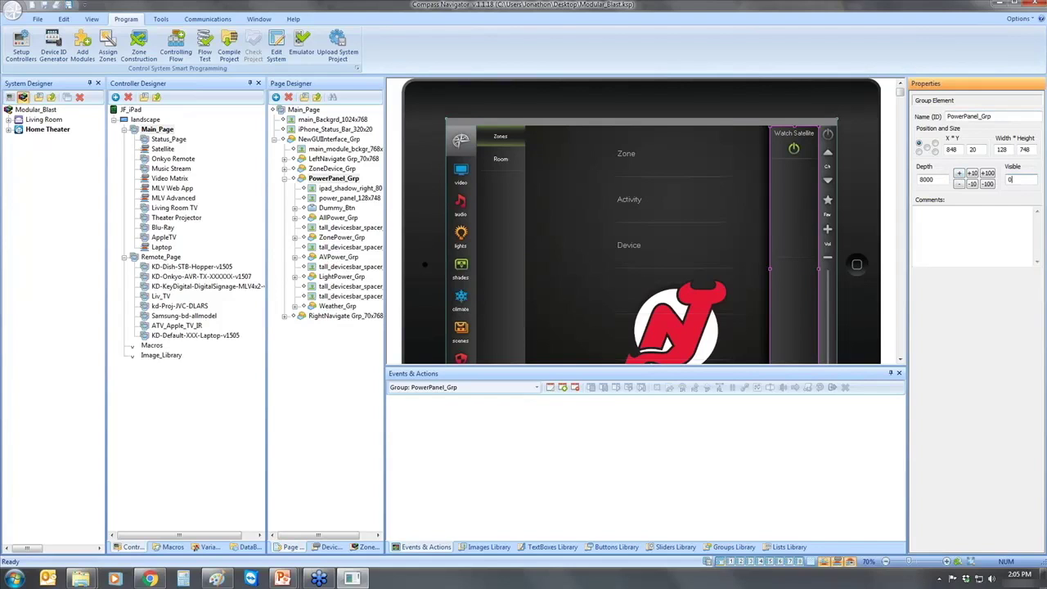
key(Return)
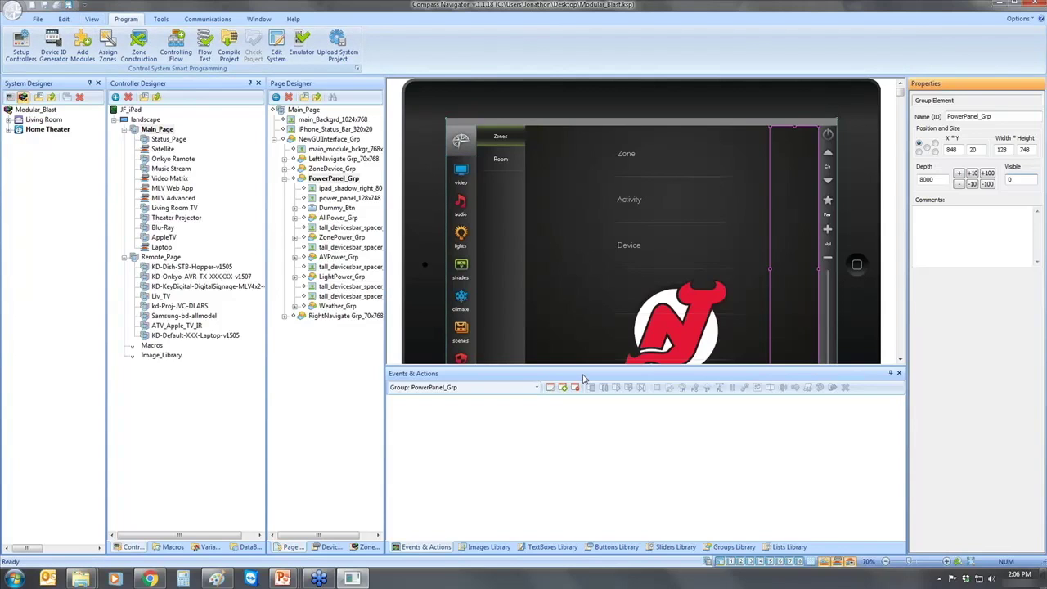
Raise the depth of the njdevilslogo image on Status_Page to 200
drag(583, 369, 584, 448)
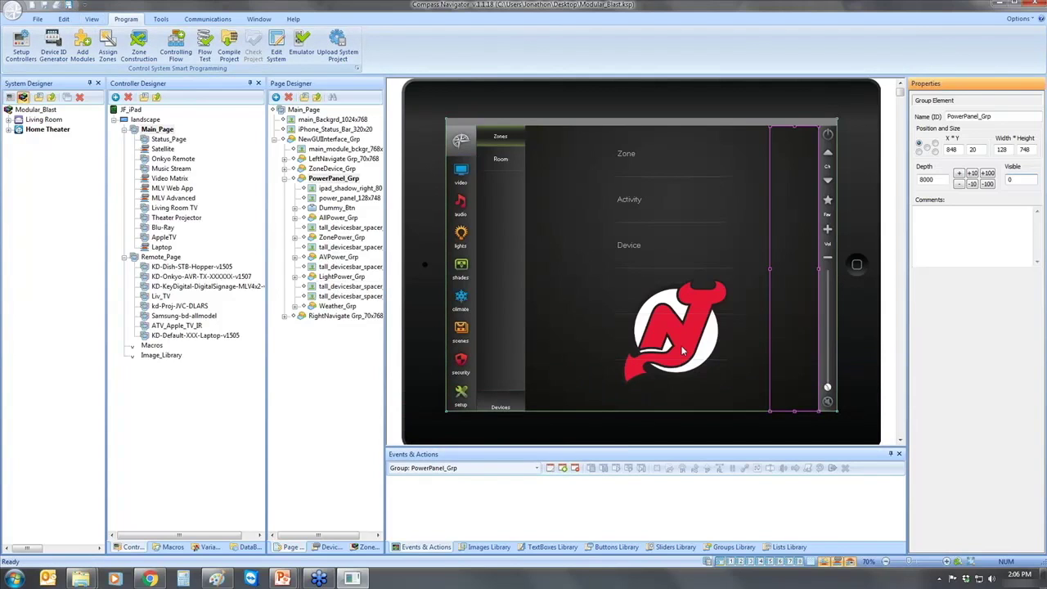
click(948, 562)
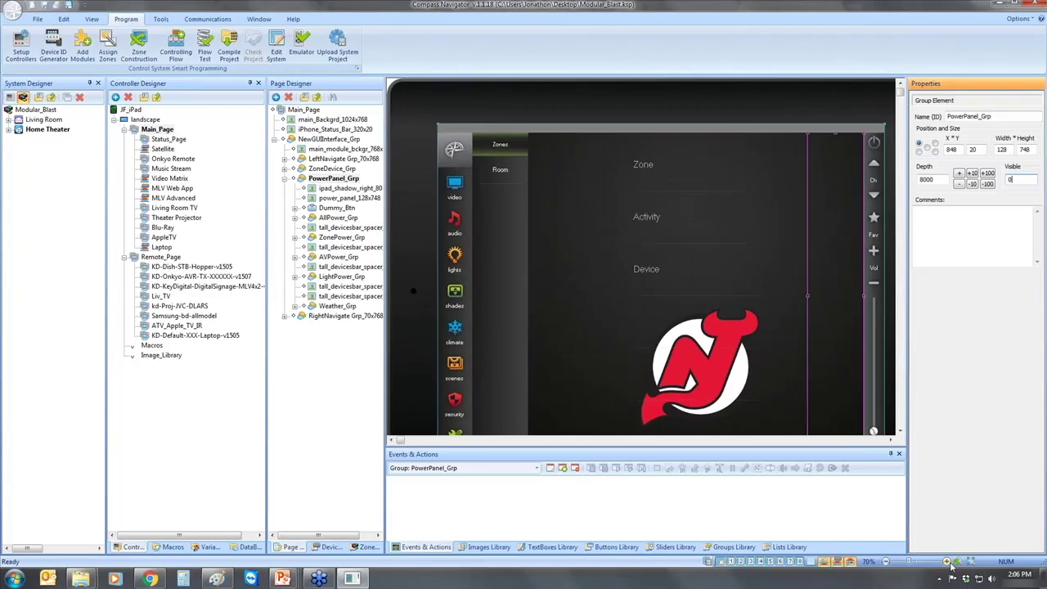
click(948, 562)
scroll(700, 303, down, 3)
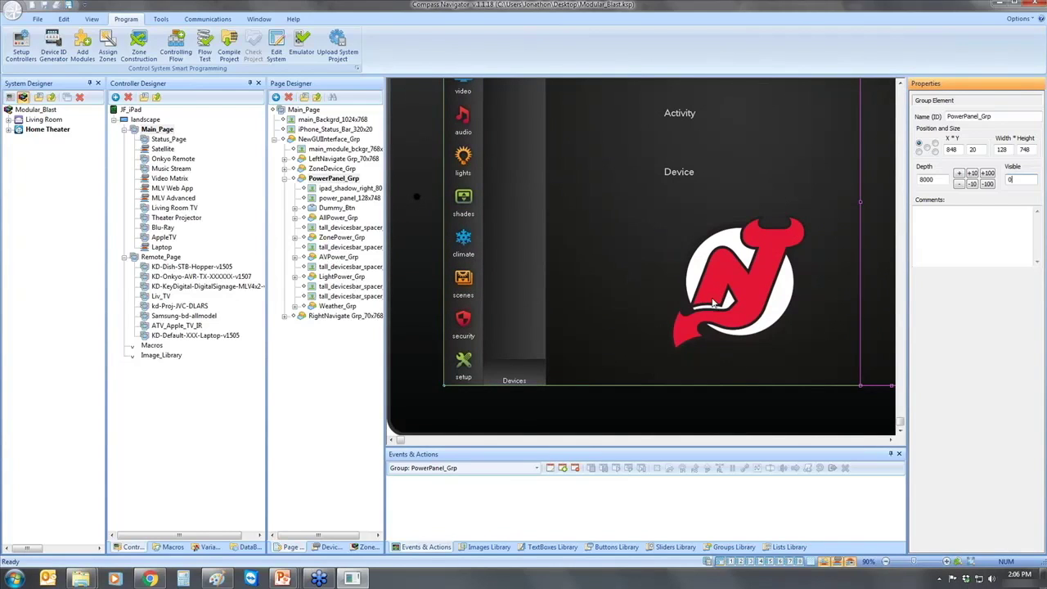
click(887, 563)
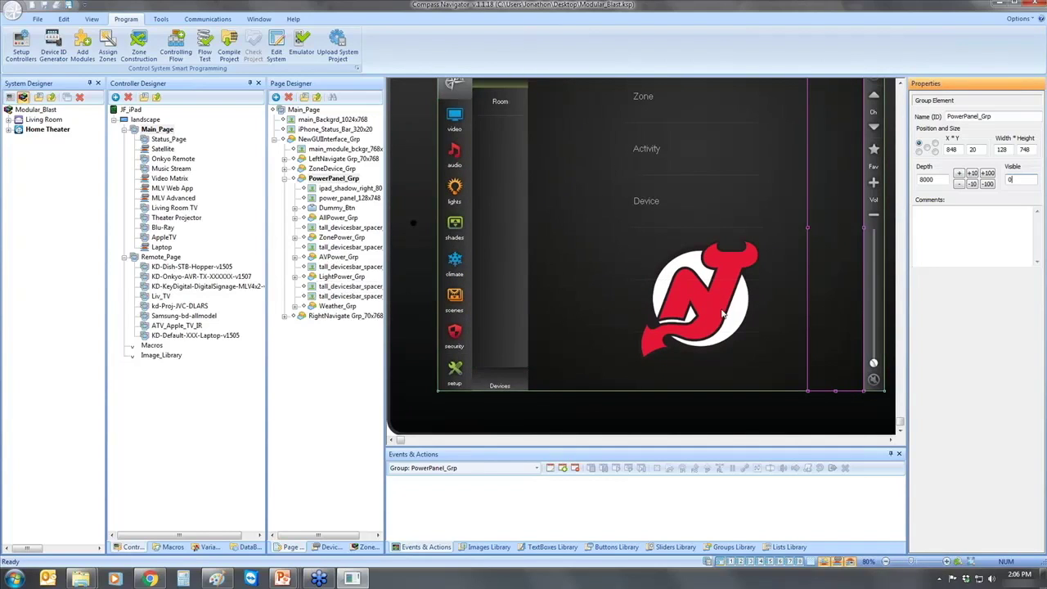
click(169, 140)
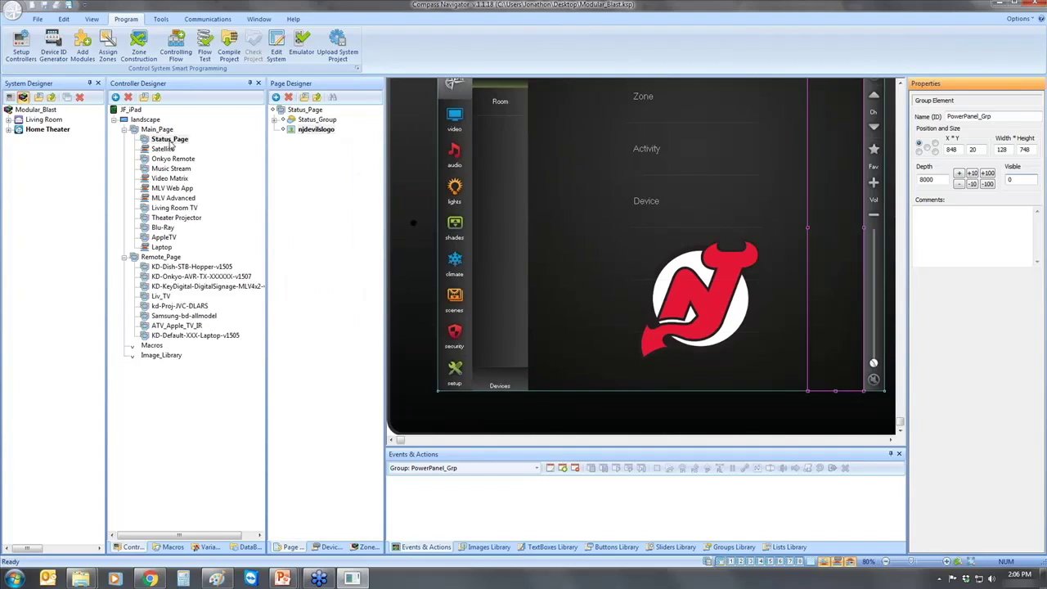
click(321, 132)
double_click(925, 179)
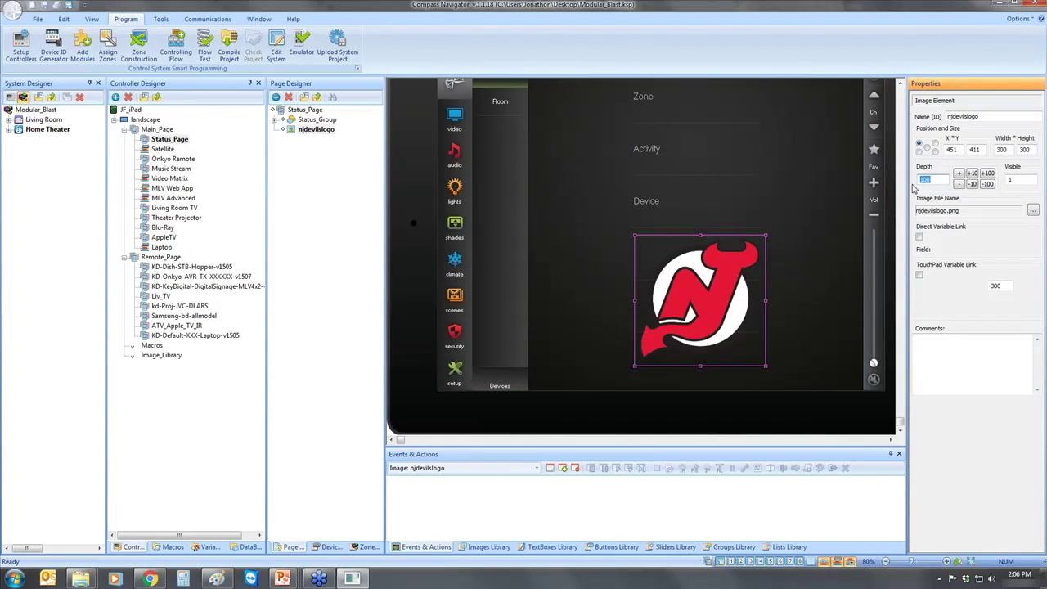
click(988, 174)
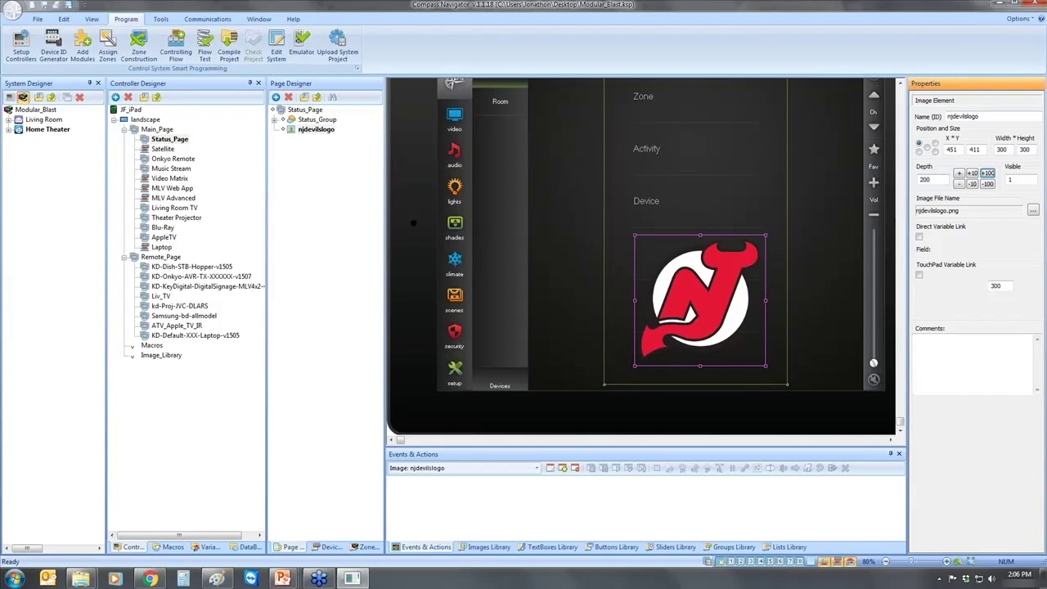
Compare the depth of the divider line image in Status_List2 with the depth of njdevilslogo
click(629, 280)
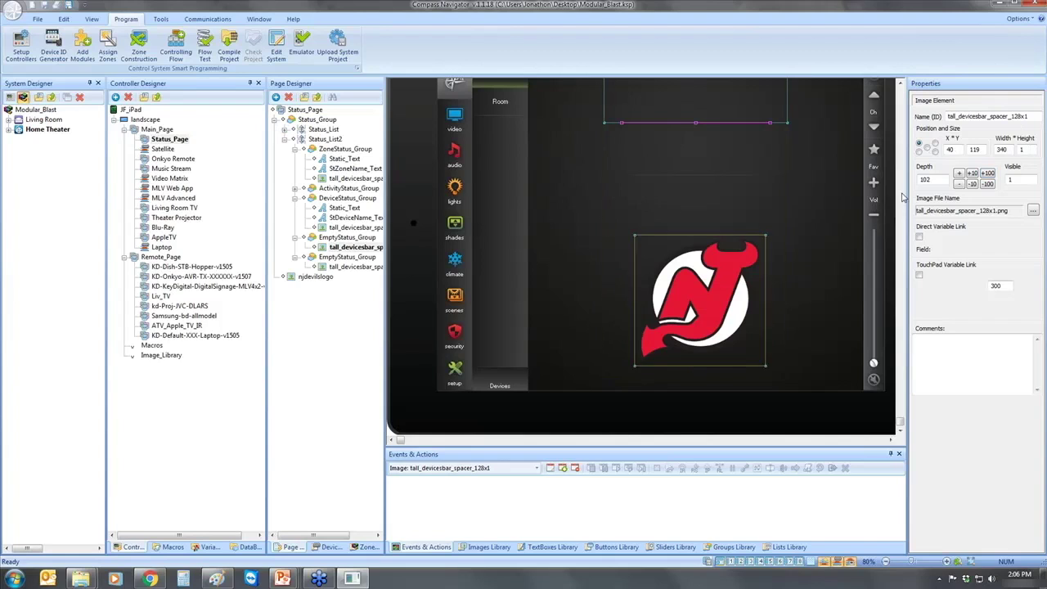
click(929, 179)
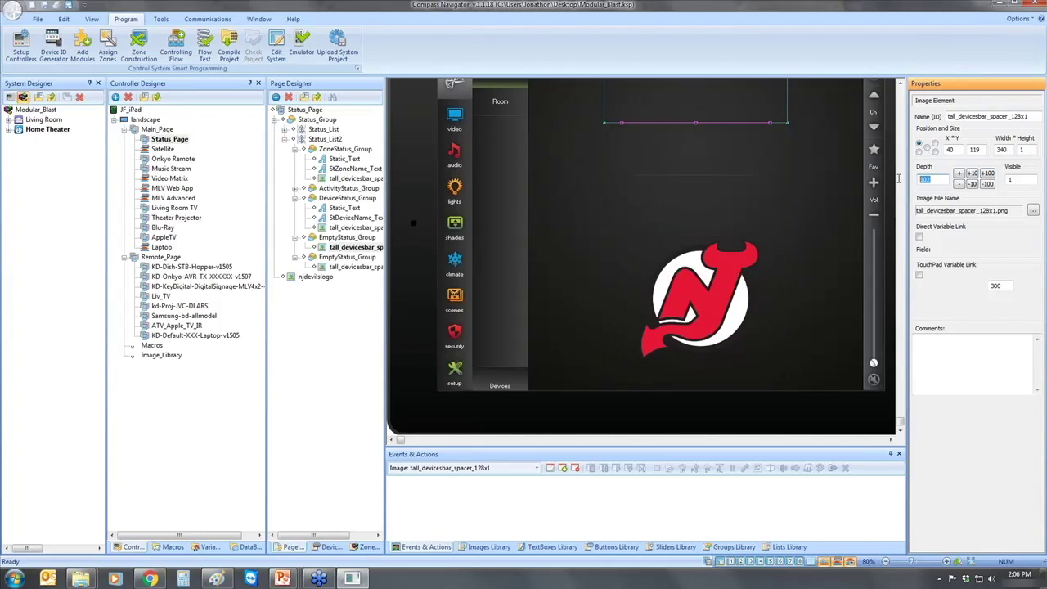
click(327, 278)
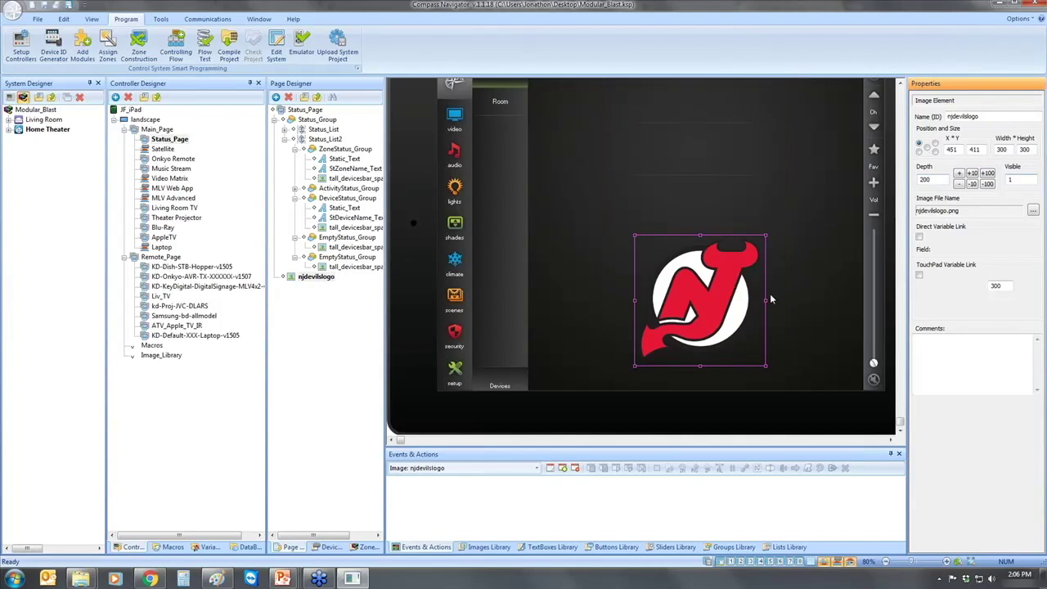
click(699, 299)
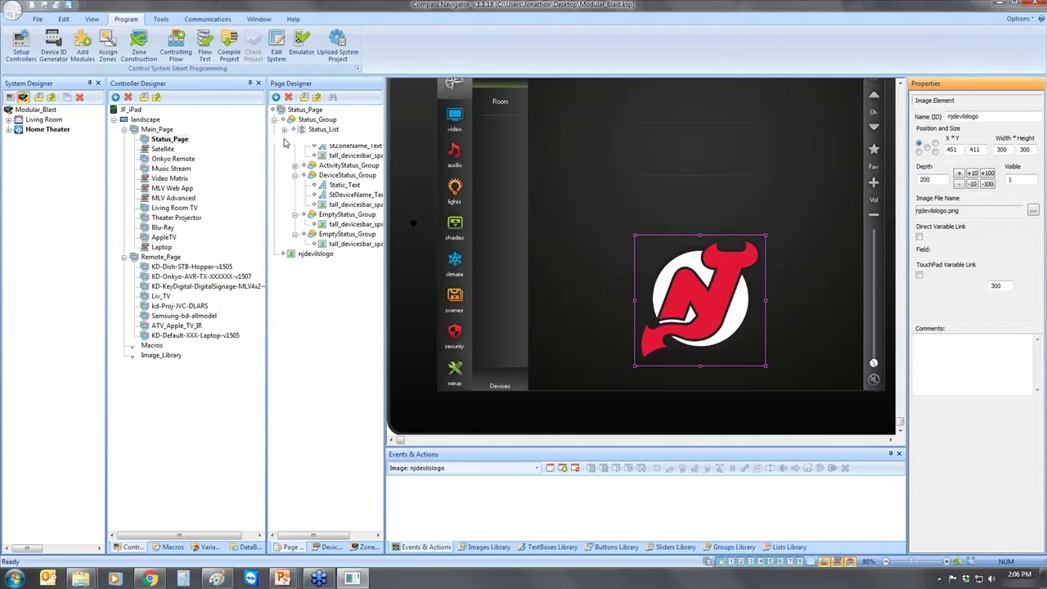
click(888, 562)
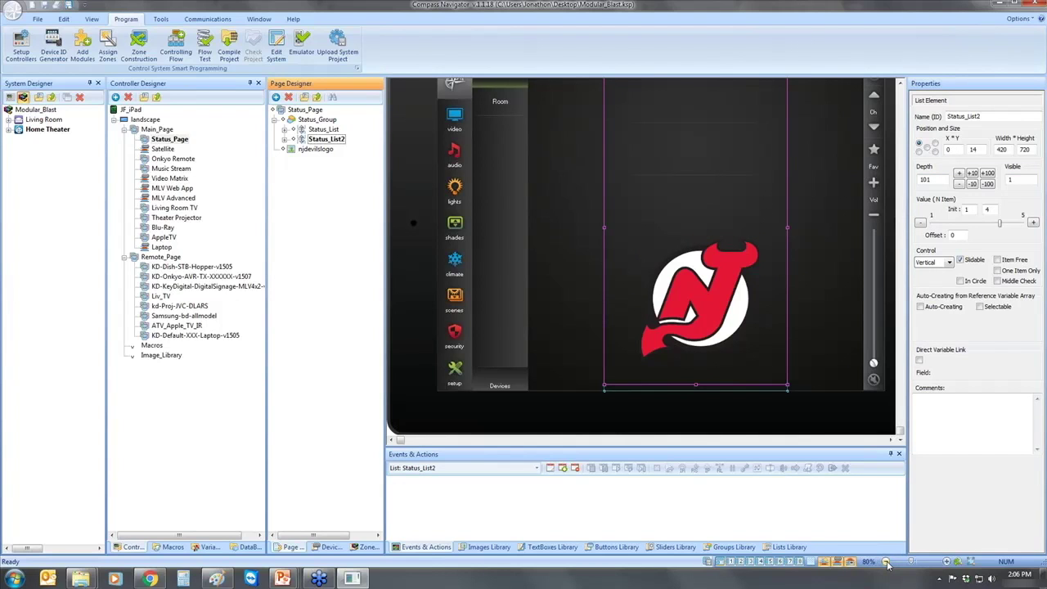
Set the current item value of Status_List2 on Status_Page to 1 so the list starts at its first item
click(323, 129)
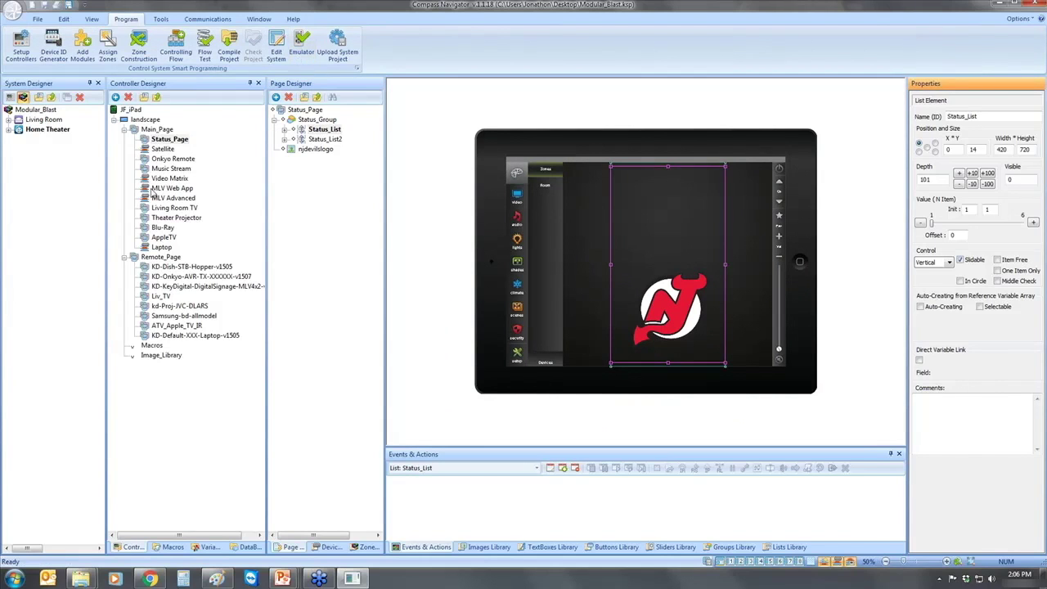
click(157, 130)
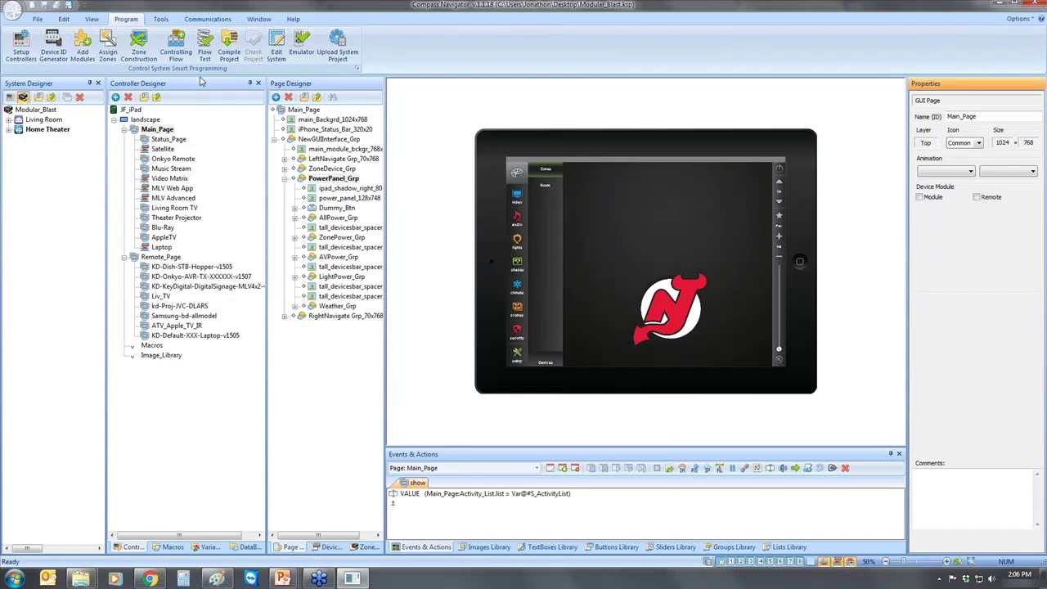
click(168, 139)
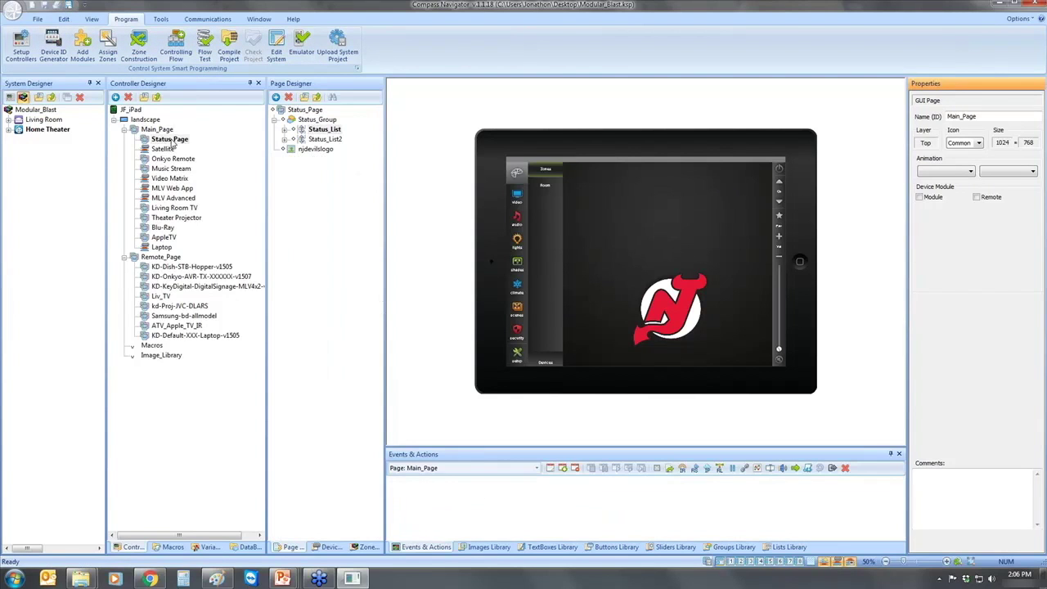
click(317, 133)
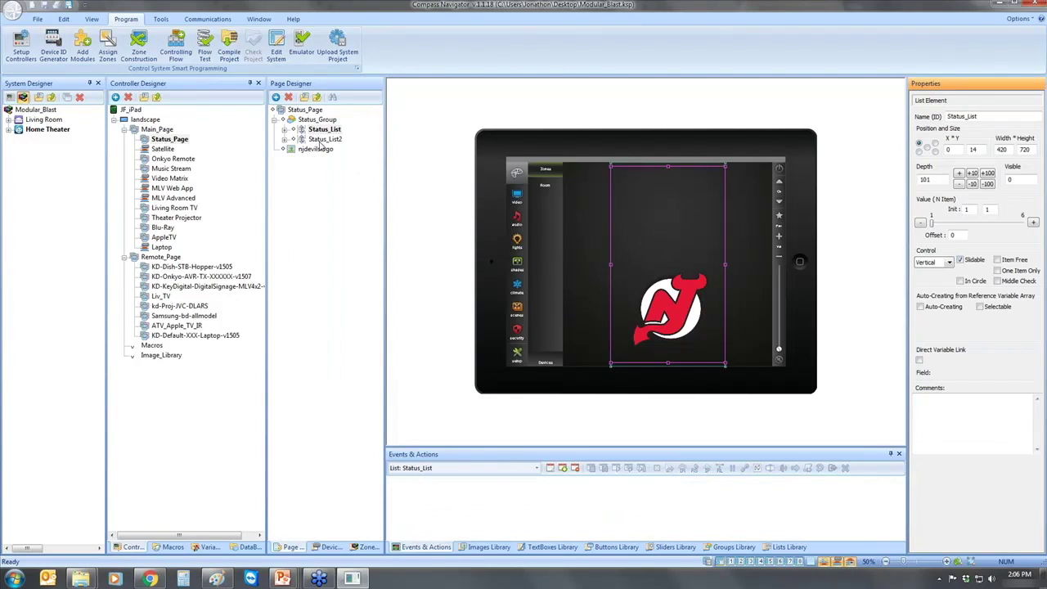
click(324, 139)
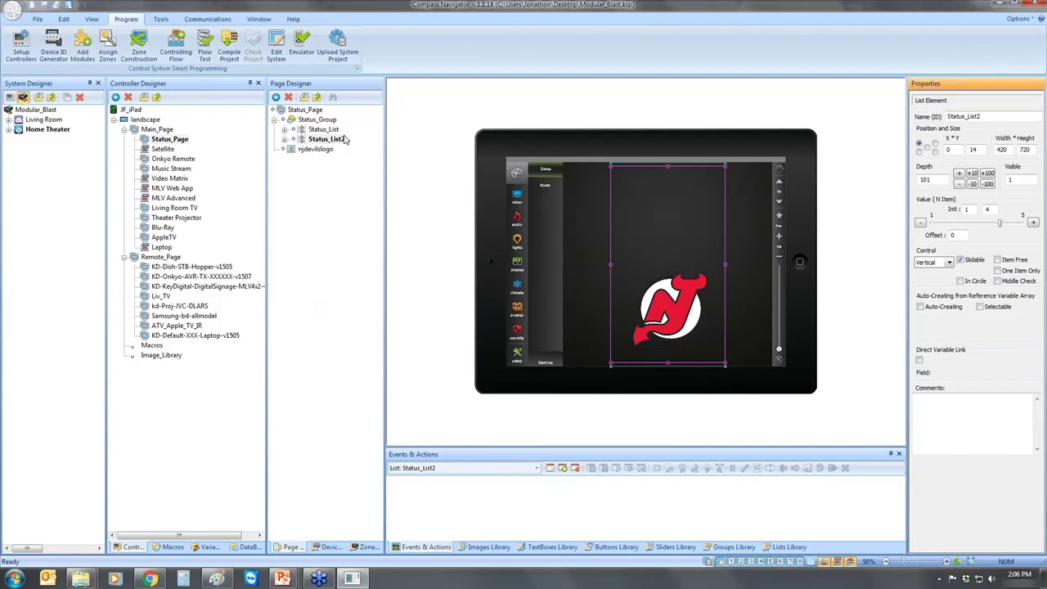
drag(1000, 227, 922, 225)
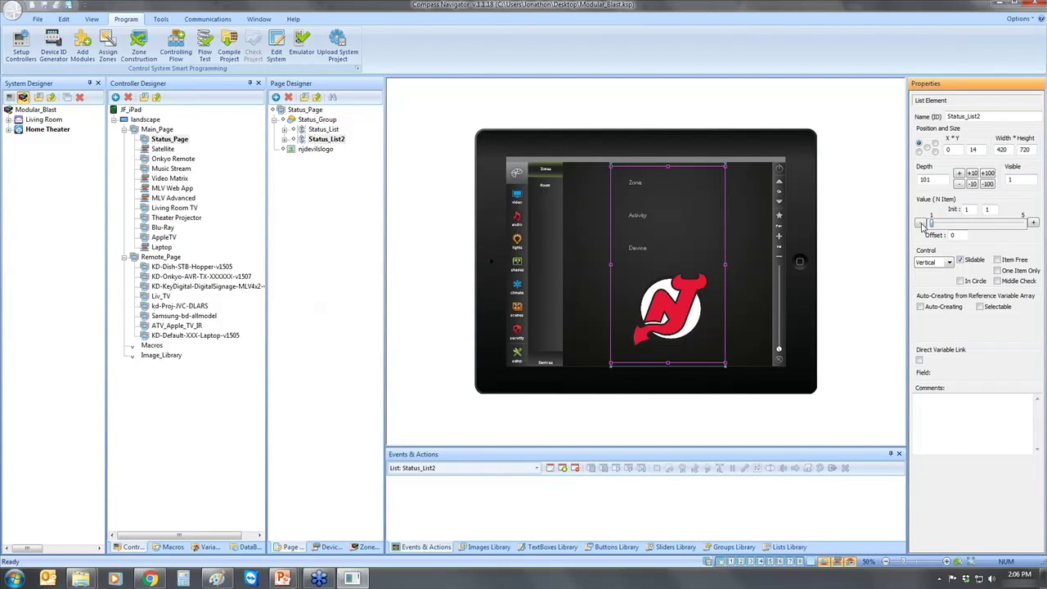
click(296, 121)
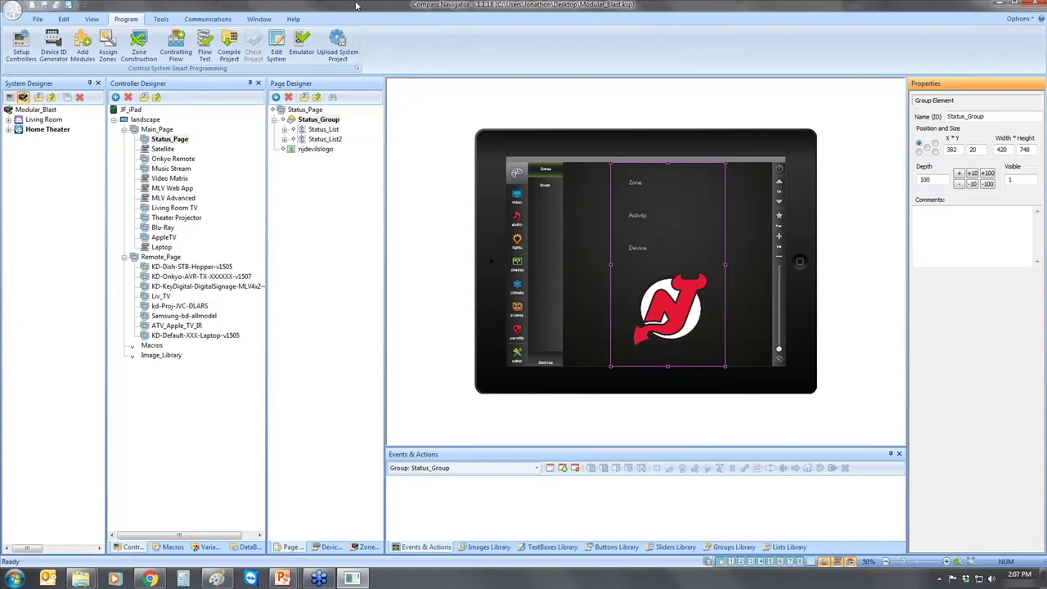
Save the Modular_Blast project and upload it to the Key Digital server
click(341, 48)
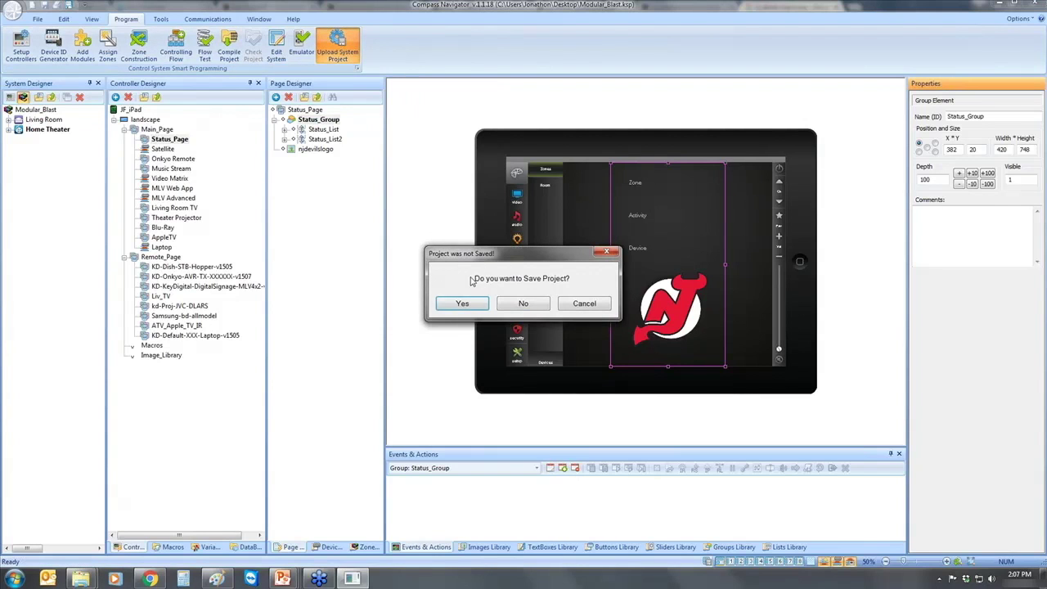
click(470, 304)
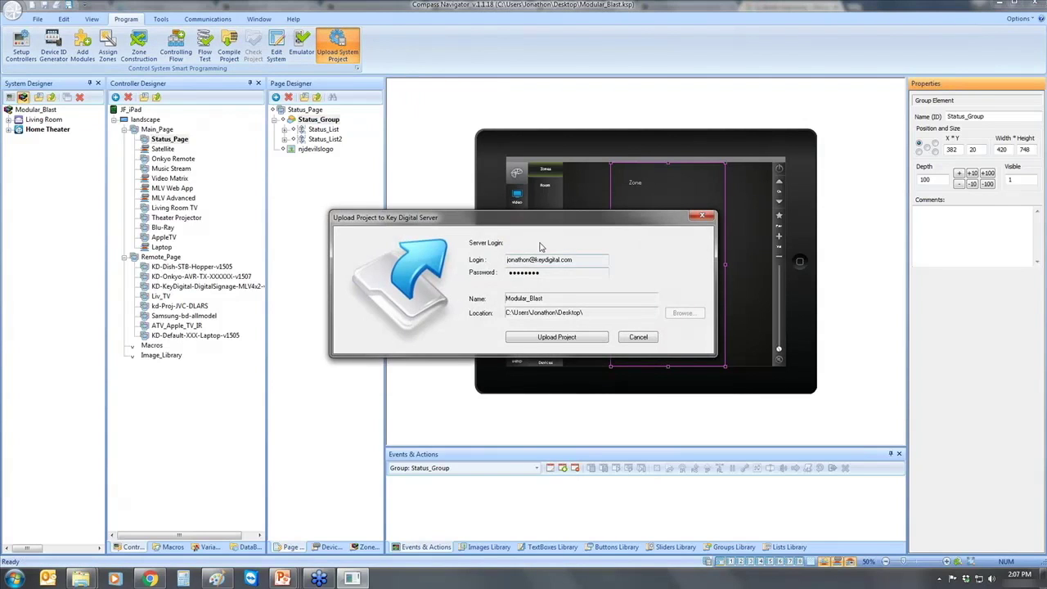
click(557, 337)
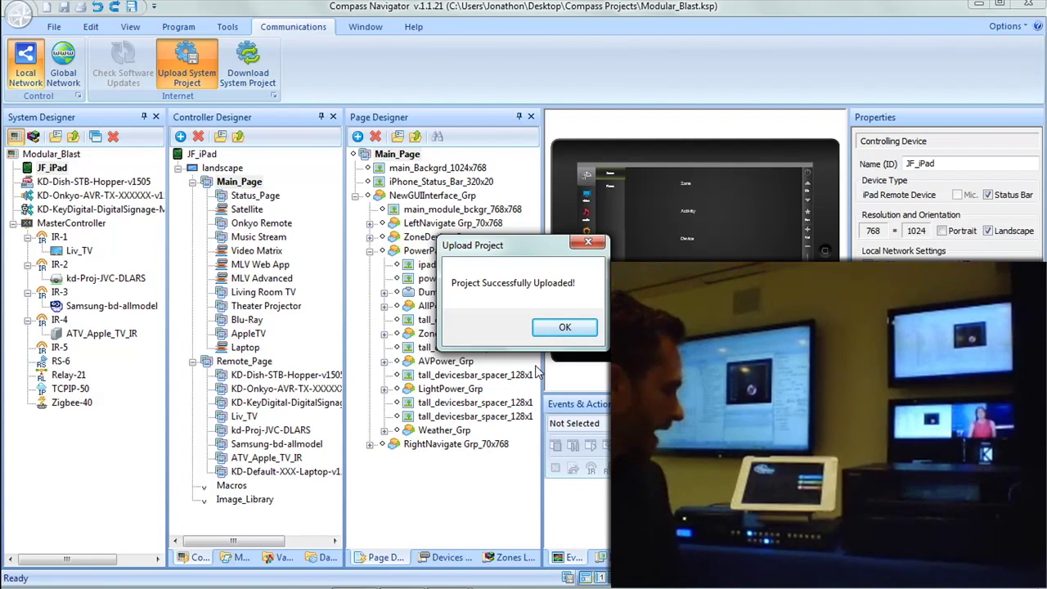
key(Return)
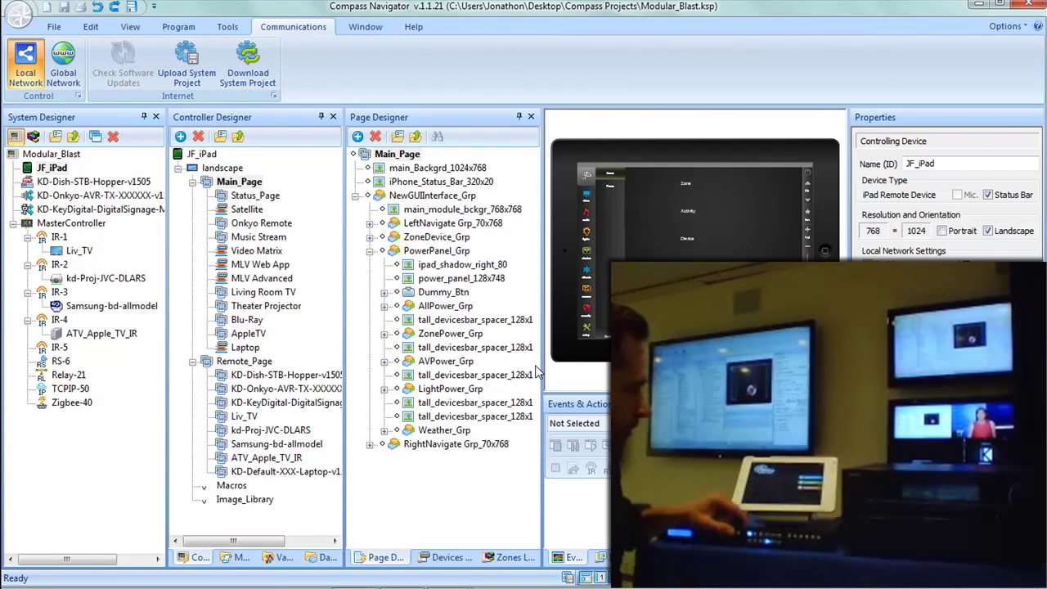